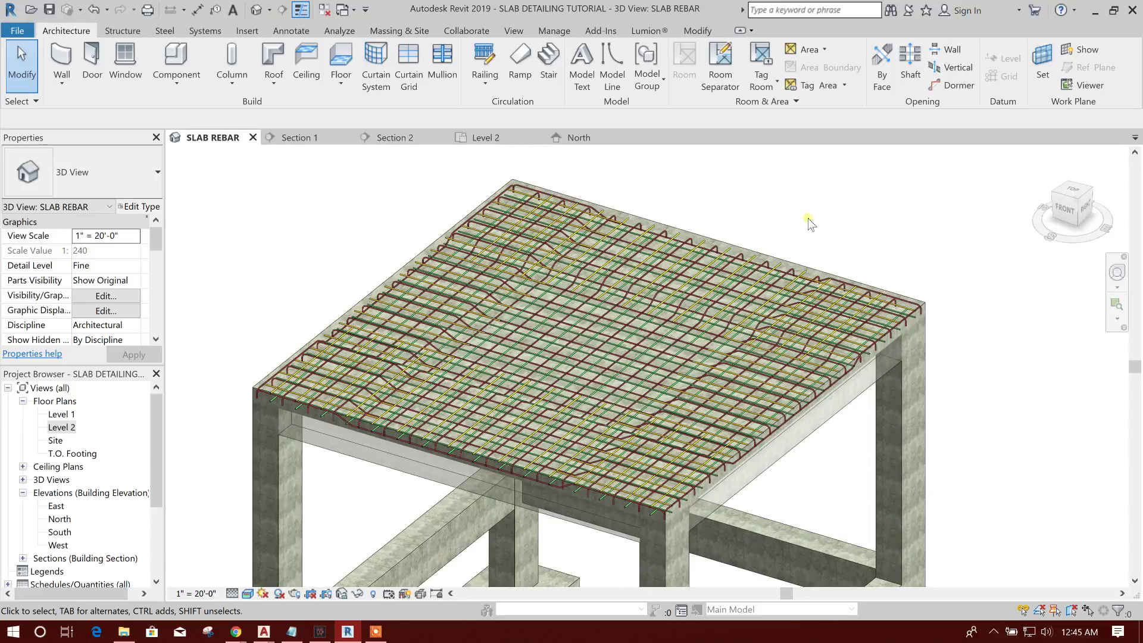
In the Level 2 floor plan, copy the slab with its beams, columns and rebar to the empty area east of the original
{"action": "middle_click_drag", "start_coordinate": [808, 218], "coordinate": [741, 212]}
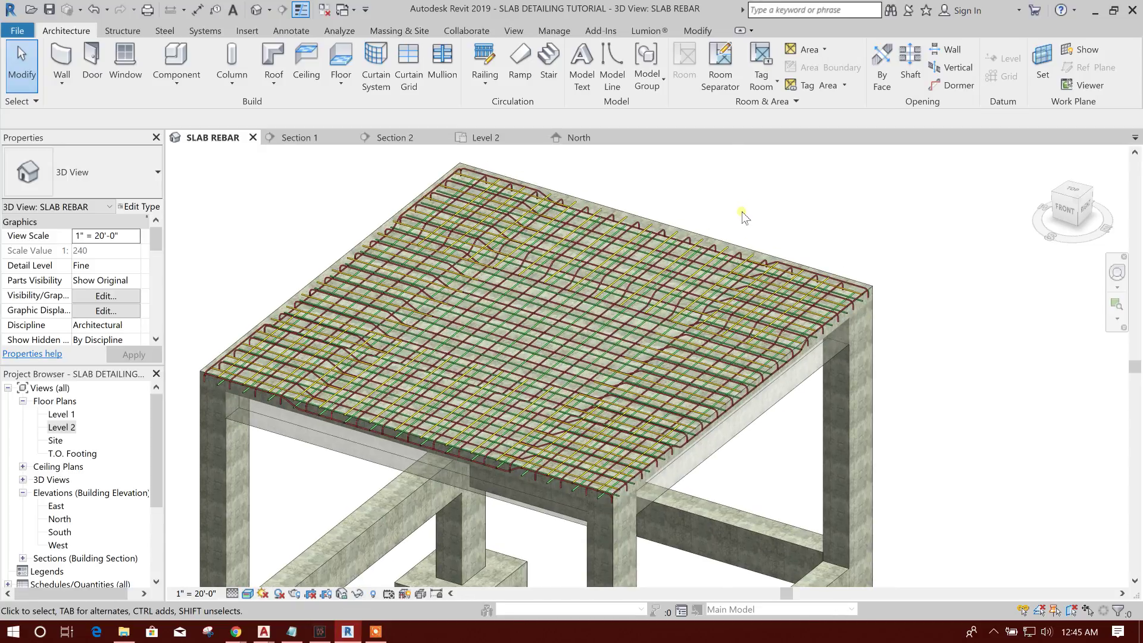
{"action": "scroll", "coordinate": [742, 211], "scroll_direction": "down", "scroll_amount": 3}
{"action": "left_click", "coordinate": [485, 138]}
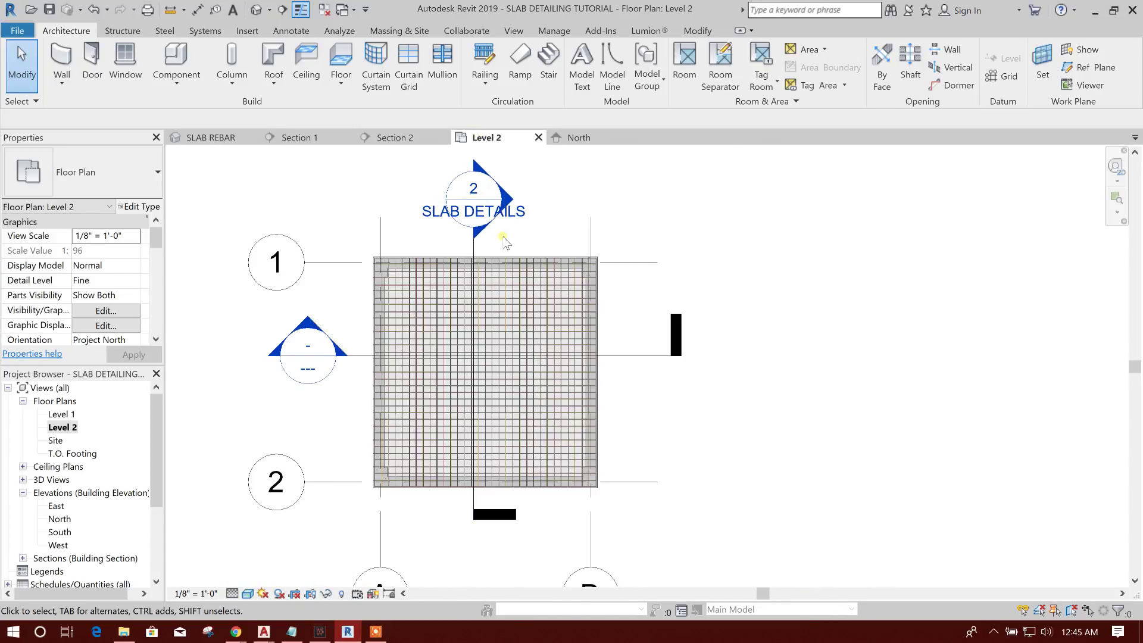
{"action": "scroll", "coordinate": [504, 241], "scroll_direction": "down", "scroll_amount": 1}
{"action": "left_click_drag", "start_coordinate": [369, 242], "coordinate": [619, 483]}
{"action": "left_click", "coordinate": [301, 81]}
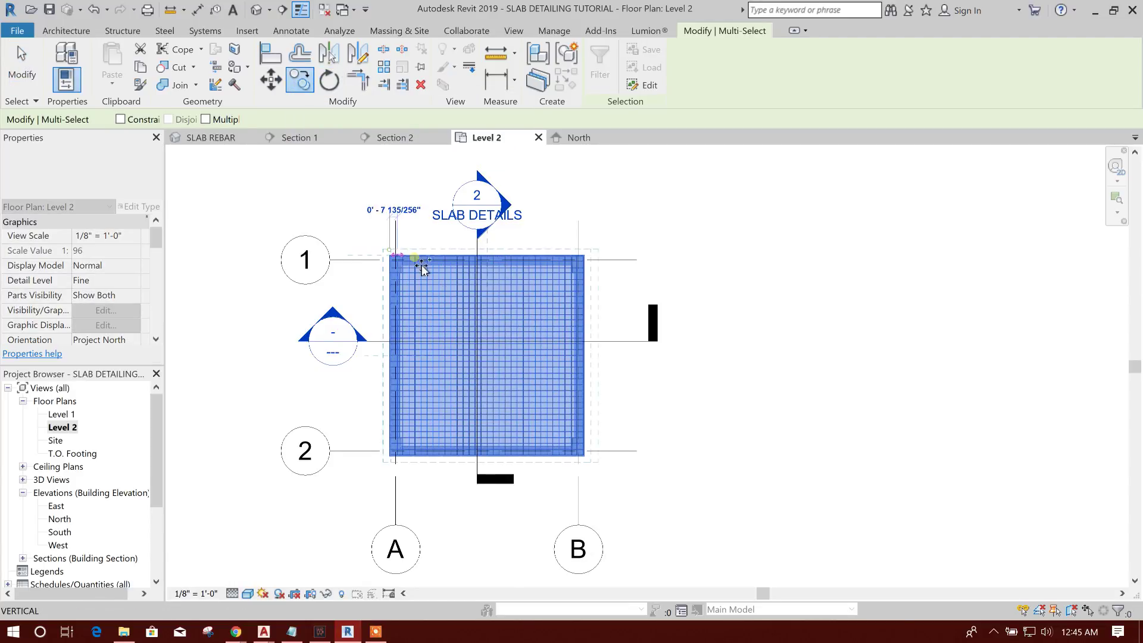
{"action": "middle_click_drag", "start_coordinate": [764, 280], "coordinate": [607, 279]}
{"action": "left_click", "coordinate": [609, 254]}
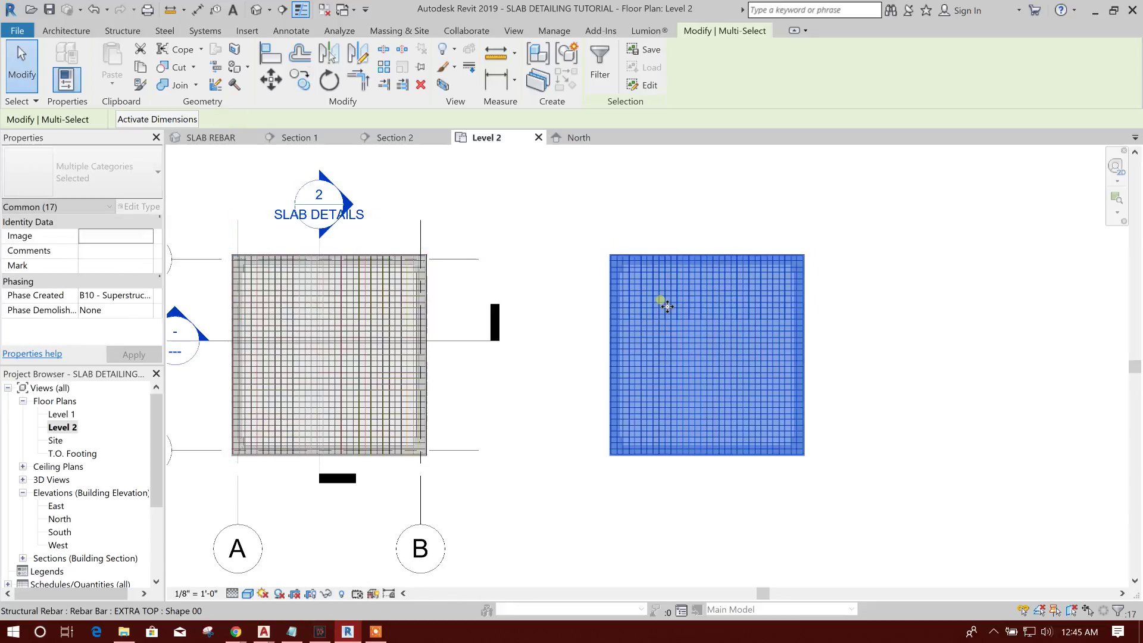
{"action": "key", "text": "Escape"}
In the SLAB REBAR 3D view, filter the copied slab selection to Structural Rebar only and delete those bars
{"action": "left_click", "coordinate": [224, 143]}
{"action": "scroll", "coordinate": [352, 233], "scroll_direction": "down", "scroll_amount": 2}
{"action": "middle_click_drag", "start_coordinate": [743, 380], "coordinate": [570, 334]}
{"action": "scroll", "coordinate": [570, 334], "scroll_direction": "up", "scroll_amount": 1}
{"action": "scroll", "coordinate": [598, 251], "scroll_direction": "down", "scroll_amount": 2}
{"action": "left_click_drag", "start_coordinate": [552, 223], "coordinate": [859, 445]}
{"action": "key", "text": "Escape"}
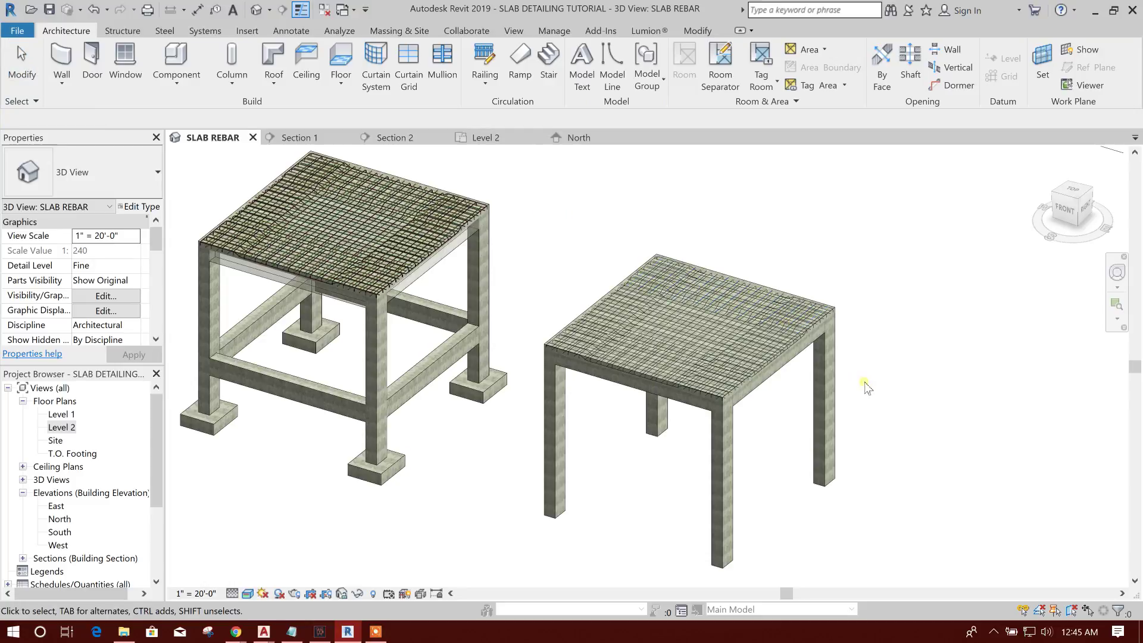
{"action": "left_click_drag", "start_coordinate": [523, 206], "coordinate": [897, 420]}
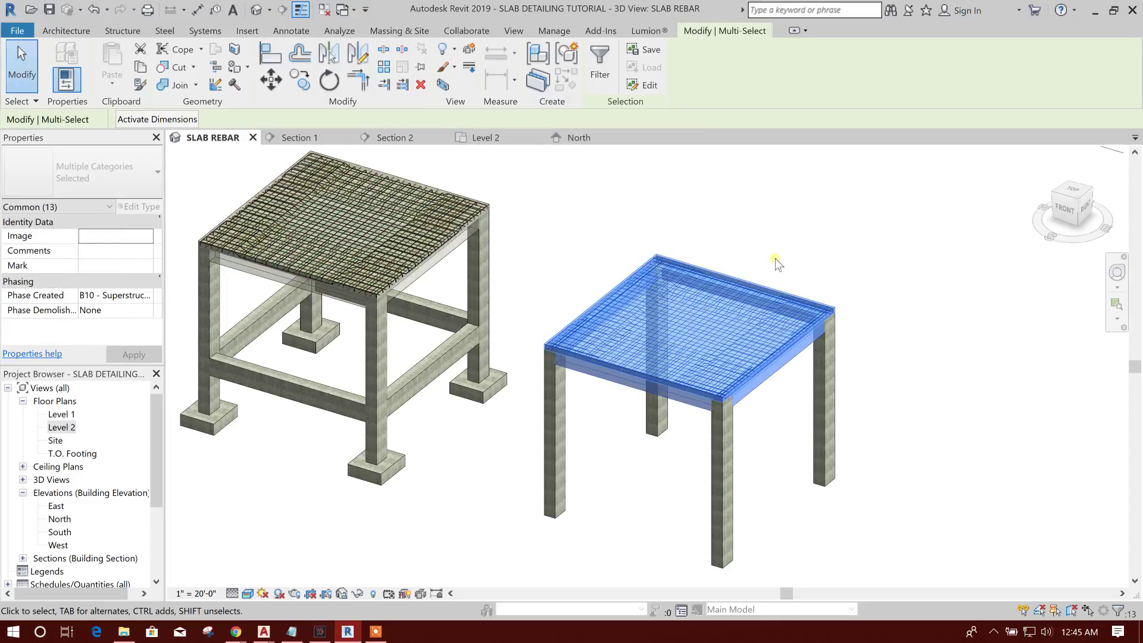
{"action": "left_click", "coordinate": [599, 66]}
{"action": "left_click", "coordinate": [626, 243]}
{"action": "left_click", "coordinate": [472, 242]}
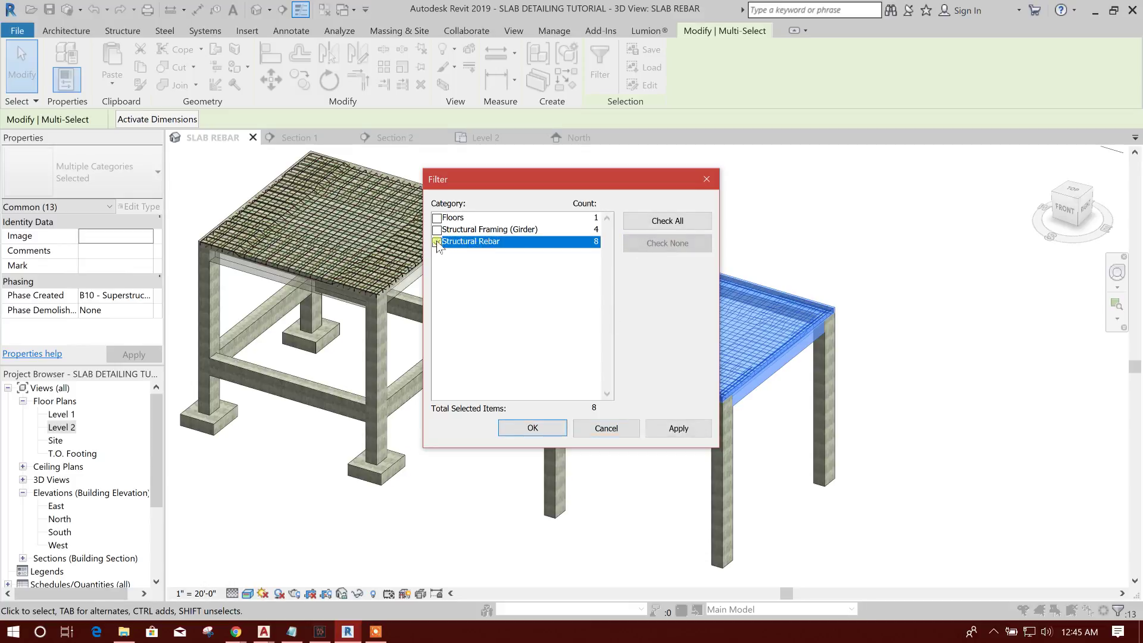
{"action": "left_click", "coordinate": [535, 427]}
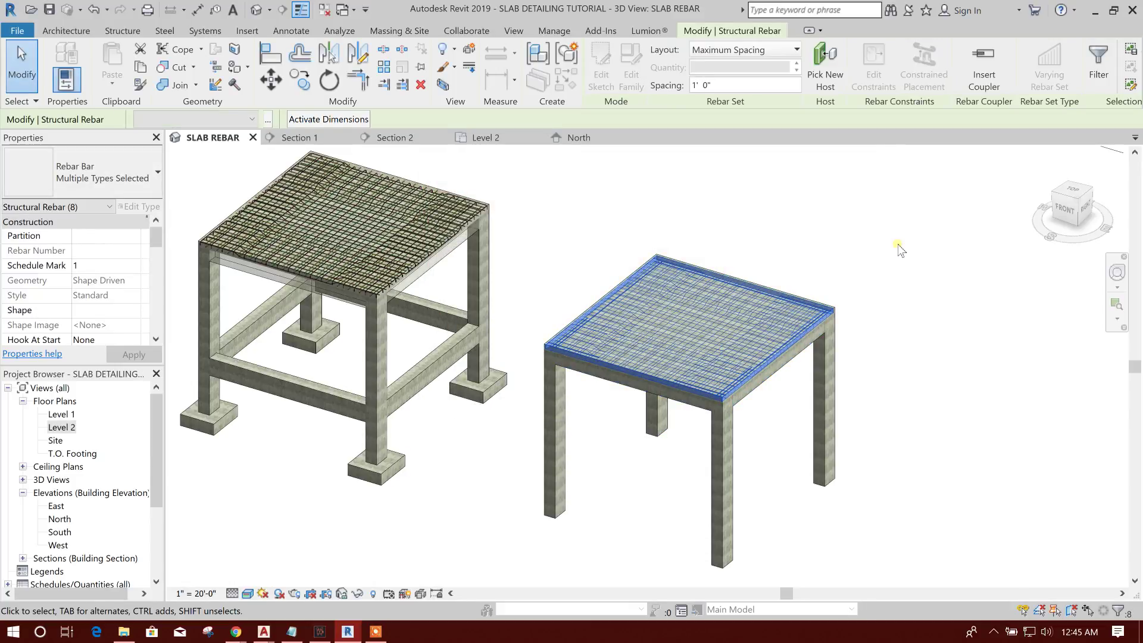
{"action": "left_click", "coordinate": [897, 244]}
{"action": "middle_click_drag", "start_coordinate": [897, 244], "coordinate": [865, 256]}
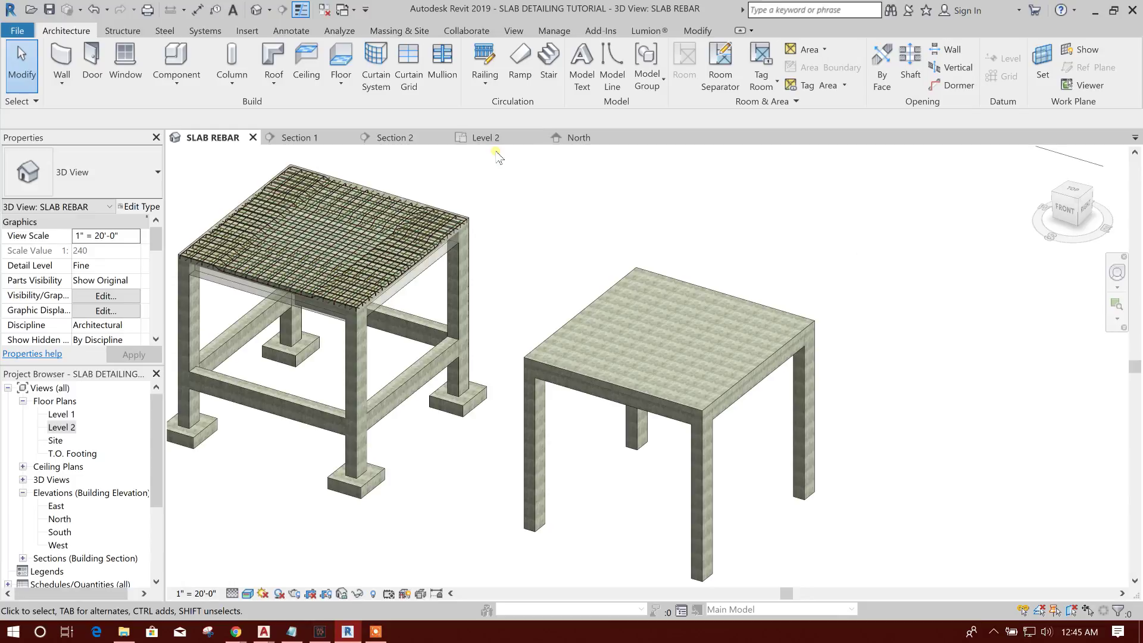
In the Level 2 floor plan, create a horizontal building section through the middle of the copied slab
{"action": "left_click", "coordinate": [502, 140]}
{"action": "middle_click_drag", "start_coordinate": [562, 313], "coordinate": [518, 316]}
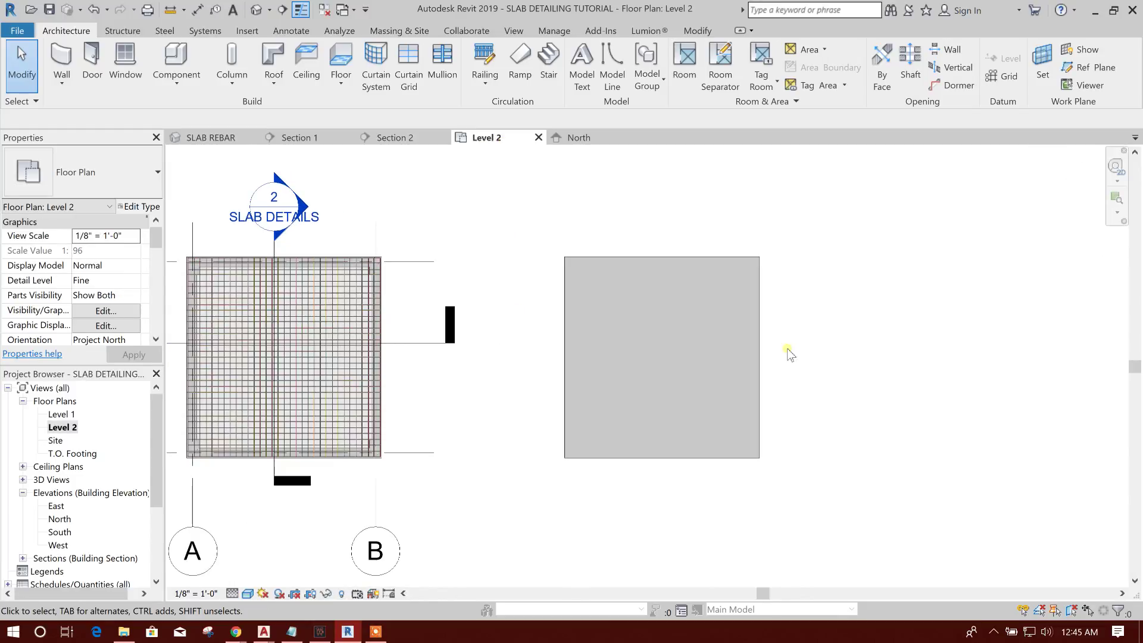
{"action": "left_click", "coordinate": [513, 30]}
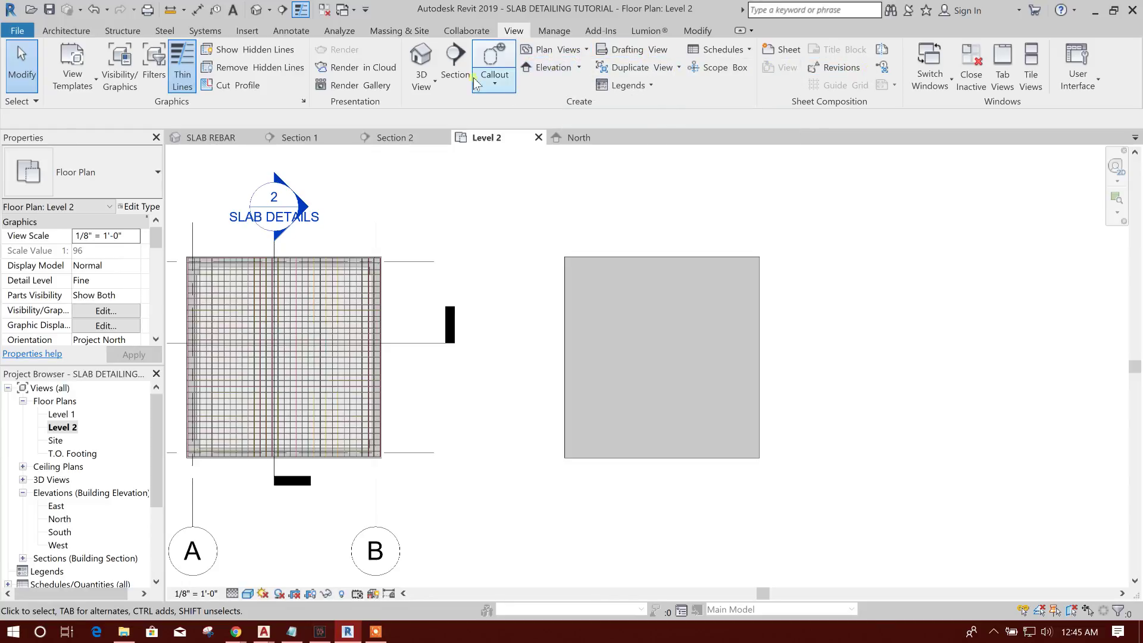
{"action": "left_click", "coordinate": [455, 66]}
{"action": "scroll", "coordinate": [556, 351], "scroll_direction": "up", "scroll_amount": 2}
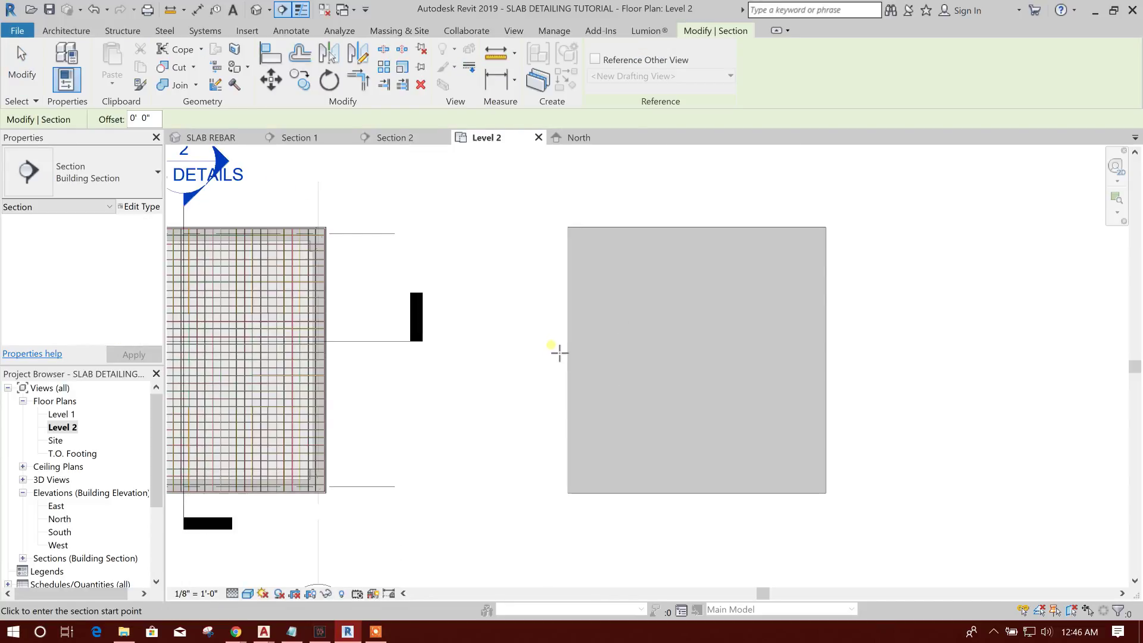
{"action": "left_click", "coordinate": [531, 344]}
{"action": "left_click", "coordinate": [891, 344]}
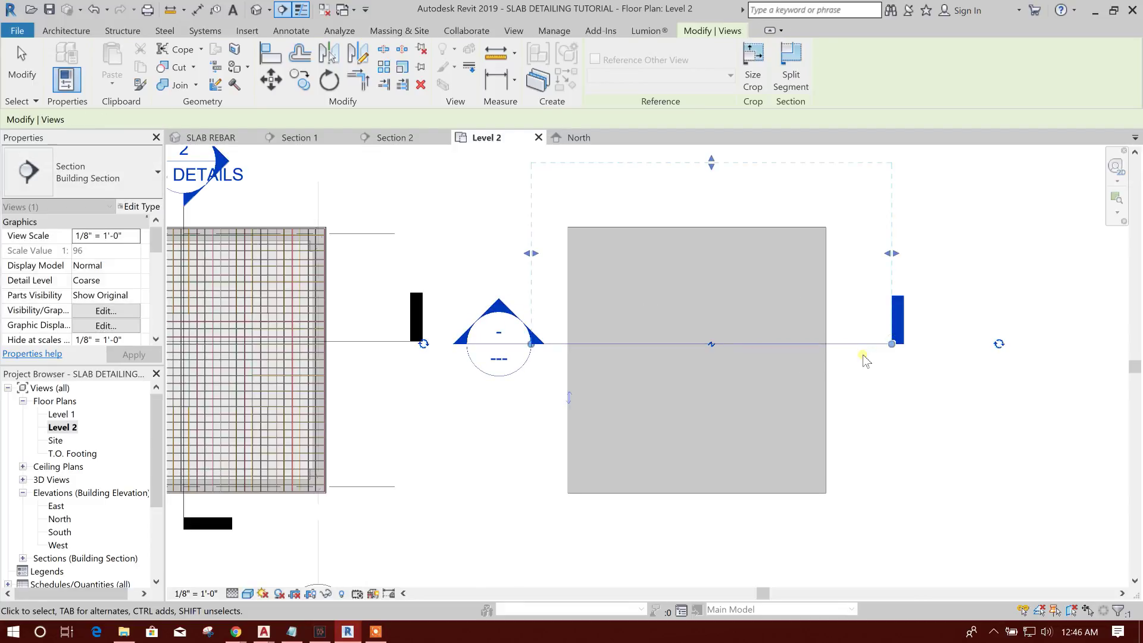
{"action": "key", "text": "Escape"}
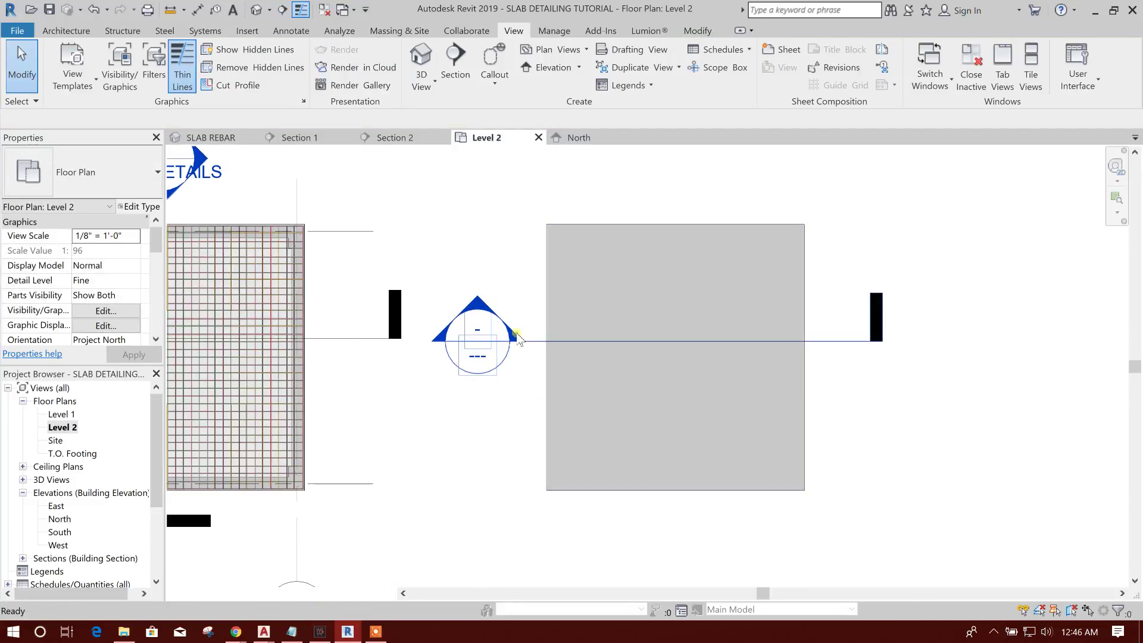
Open the copied slab's new section view and lower the upper edge of its crop region toward the slab
{"action": "double_click", "coordinate": [516, 336]}
{"action": "scroll", "coordinate": [510, 384], "scroll_direction": "up", "scroll_amount": 2}
{"action": "middle_click_drag", "start_coordinate": [678, 448], "coordinate": [633, 440]}
{"action": "scroll", "coordinate": [454, 411], "scroll_direction": "down", "scroll_amount": 1}
{"action": "scroll", "coordinate": [586, 424], "scroll_direction": "down", "scroll_amount": 1}
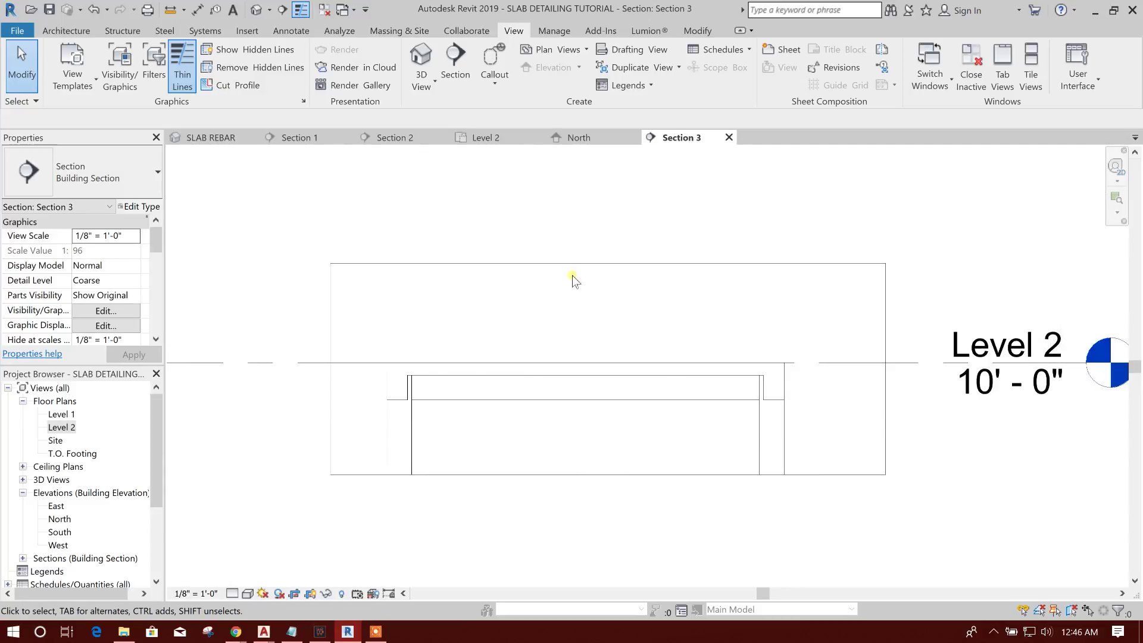
{"action": "left_click", "coordinate": [597, 264]}
{"action": "left_click_drag", "start_coordinate": [608, 265], "coordinate": [607, 305]}
{"action": "key", "text": "Escape"}
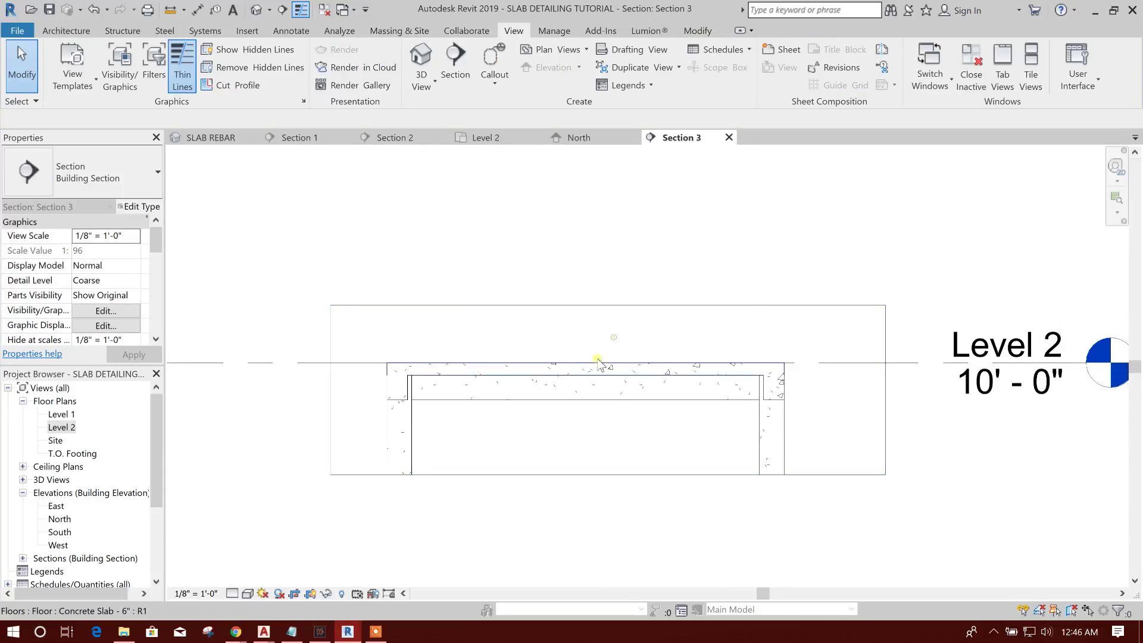
{"action": "scroll", "coordinate": [480, 375], "scroll_direction": "up", "scroll_amount": 1}
{"action": "middle_click_drag", "start_coordinate": [478, 252], "coordinate": [490, 233]}
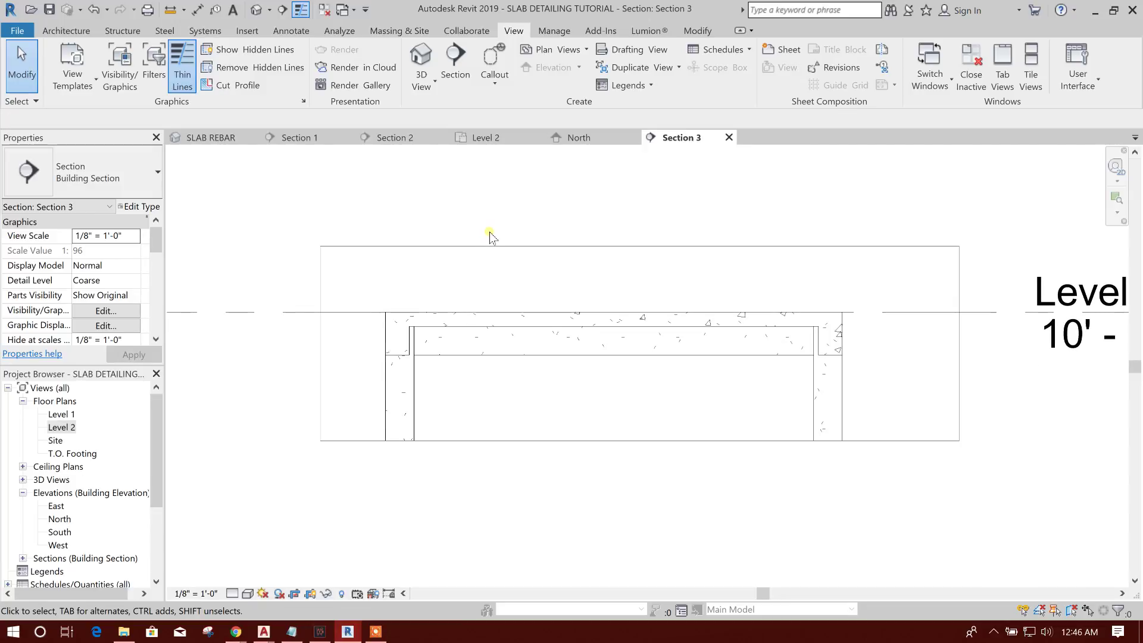
Start placing structural rebar in the section with the straight Rebar Shape 00
{"action": "left_click", "coordinate": [123, 31]}
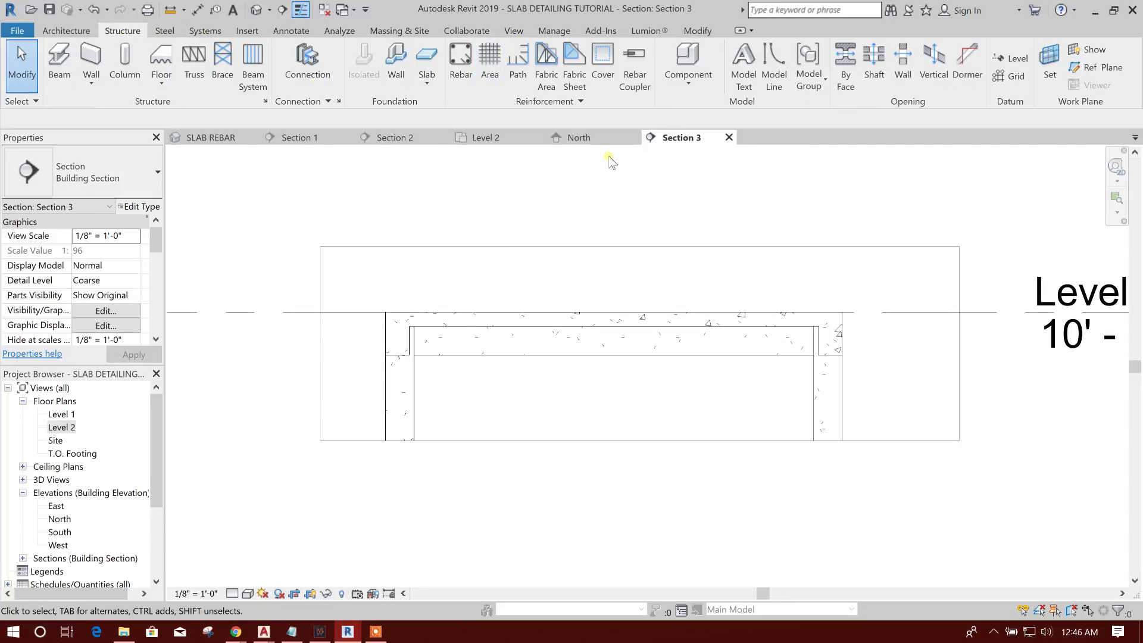
{"action": "left_click", "coordinate": [460, 65]}
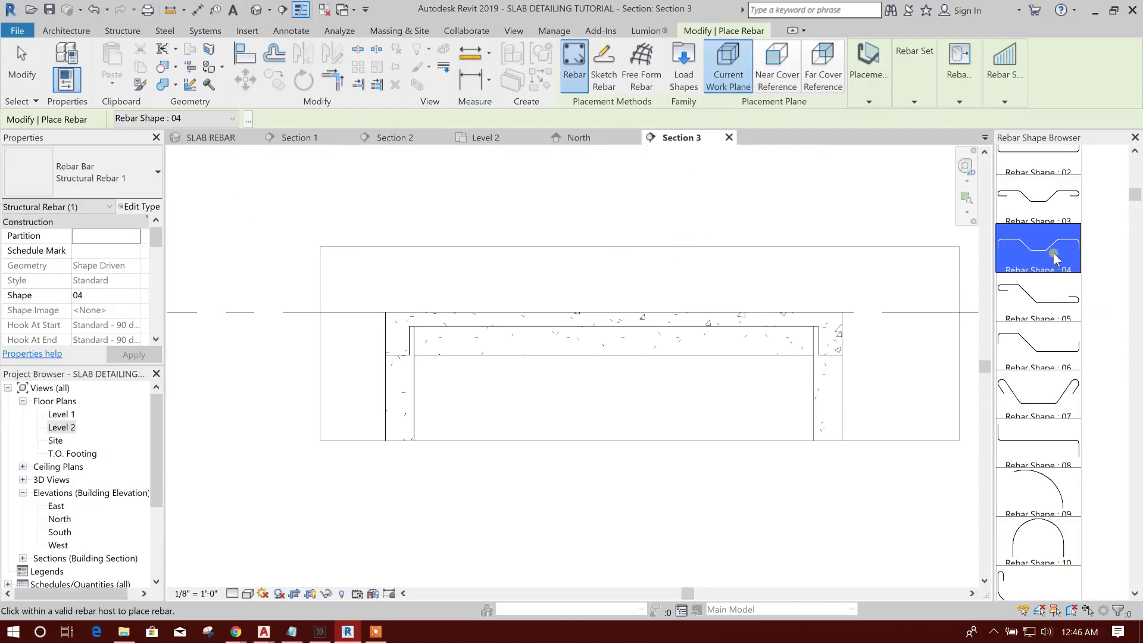
{"action": "scroll", "coordinate": [1047, 255], "scroll_direction": "up", "scroll_amount": 2}
{"action": "left_click", "coordinate": [1046, 192]}
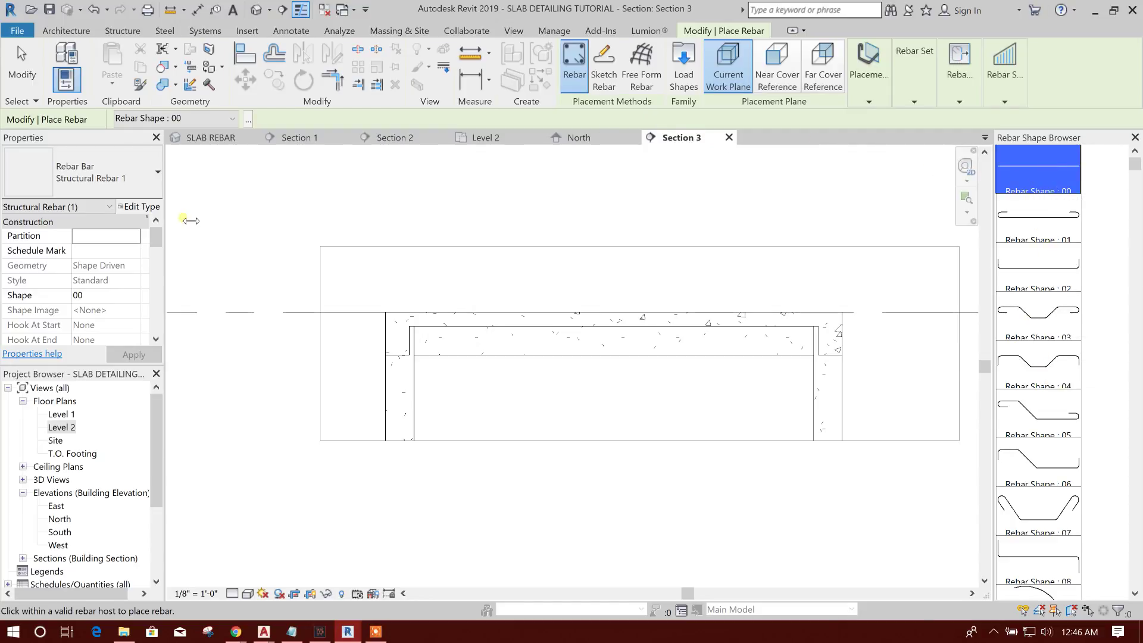
Choose the CRANKED rebar type for placement and open its type properties
{"action": "left_click", "coordinate": [159, 195]}
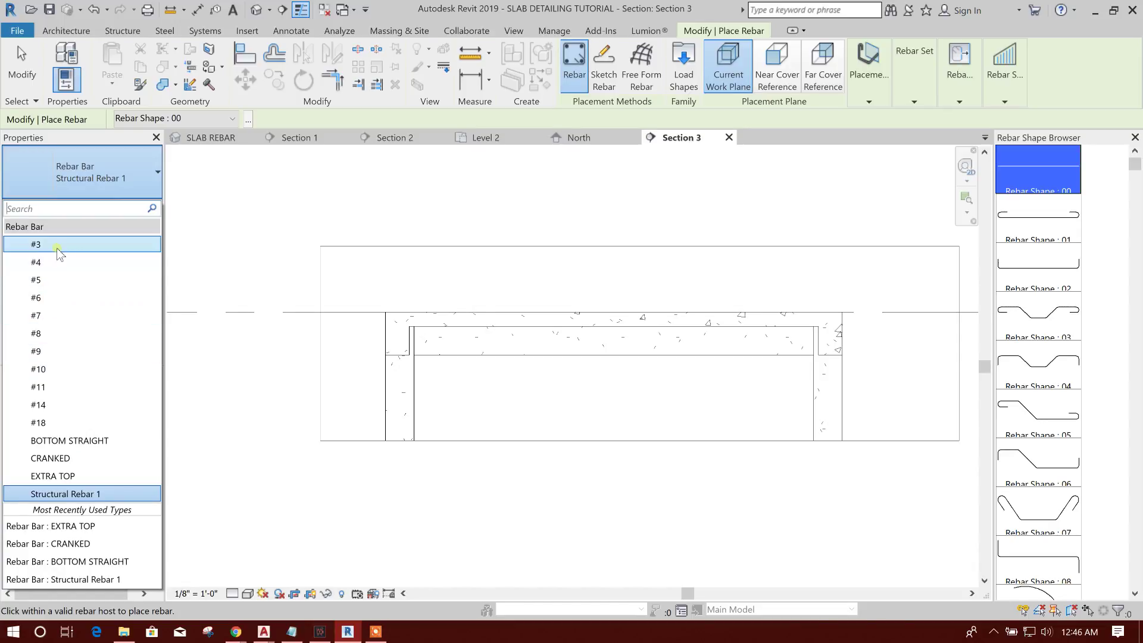
{"action": "left_click", "coordinate": [67, 262]}
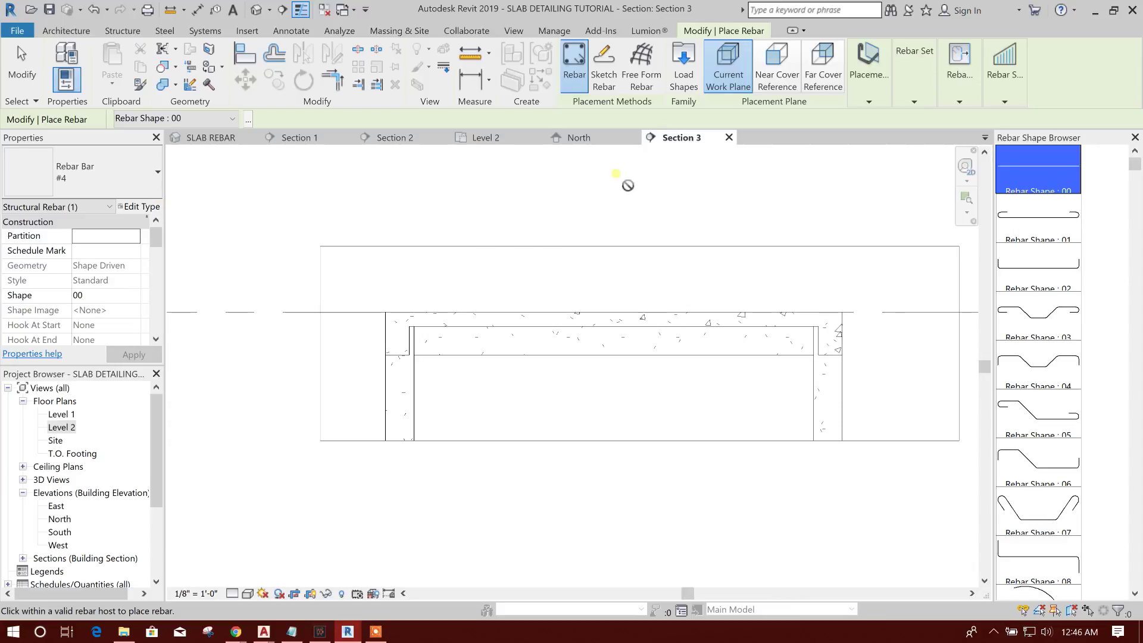
{"action": "left_click", "coordinate": [158, 179]}
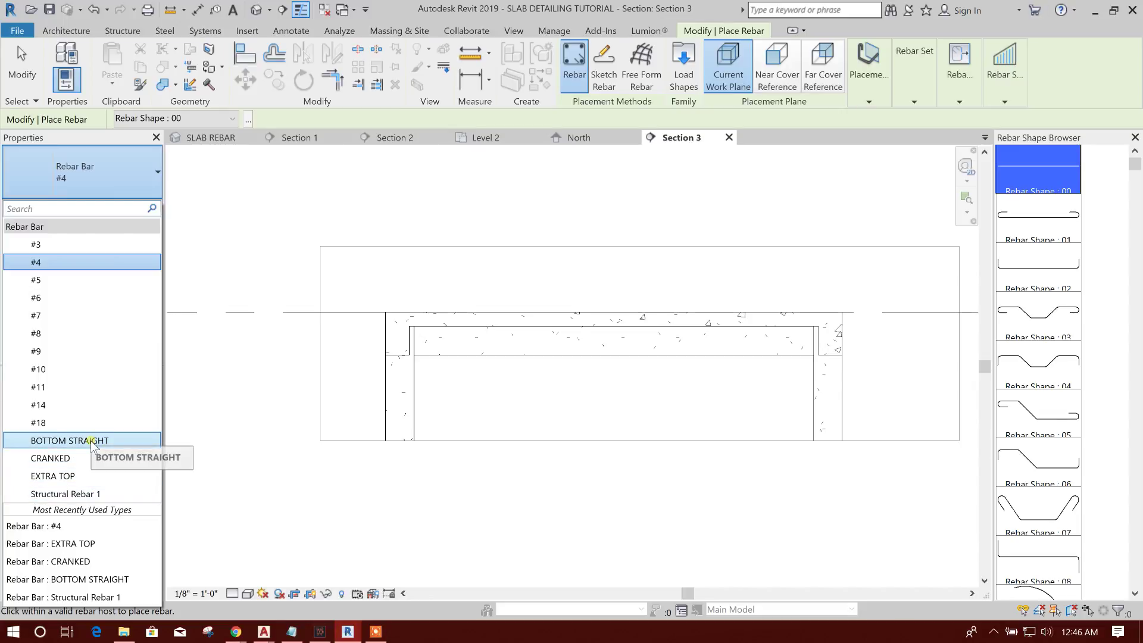
{"action": "left_click", "coordinate": [58, 458]}
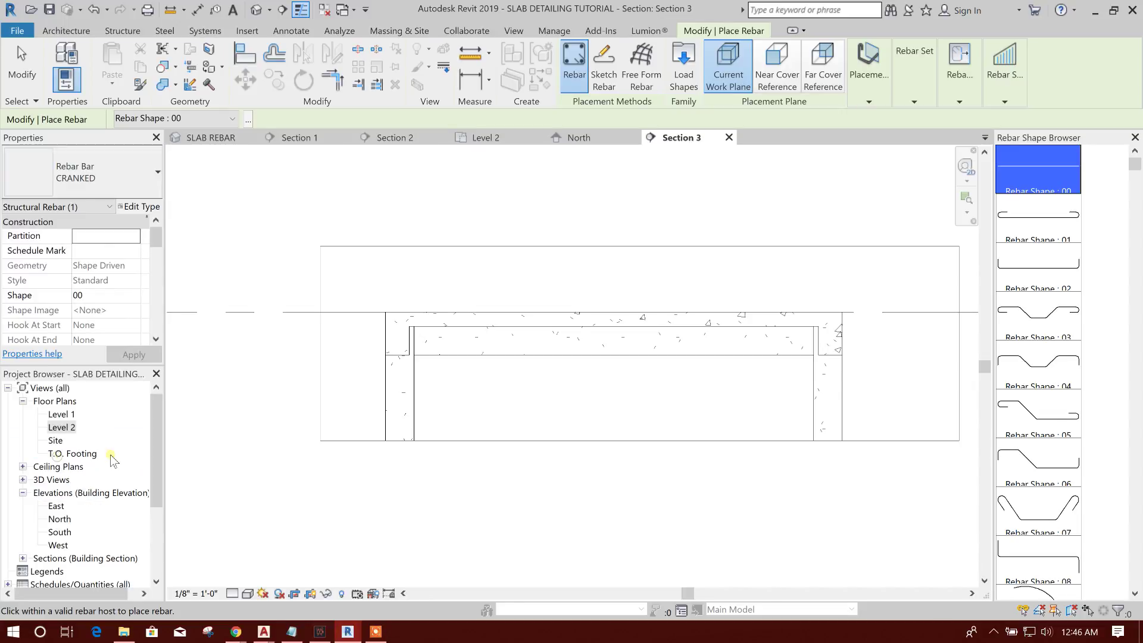
{"action": "left_click", "coordinate": [148, 208]}
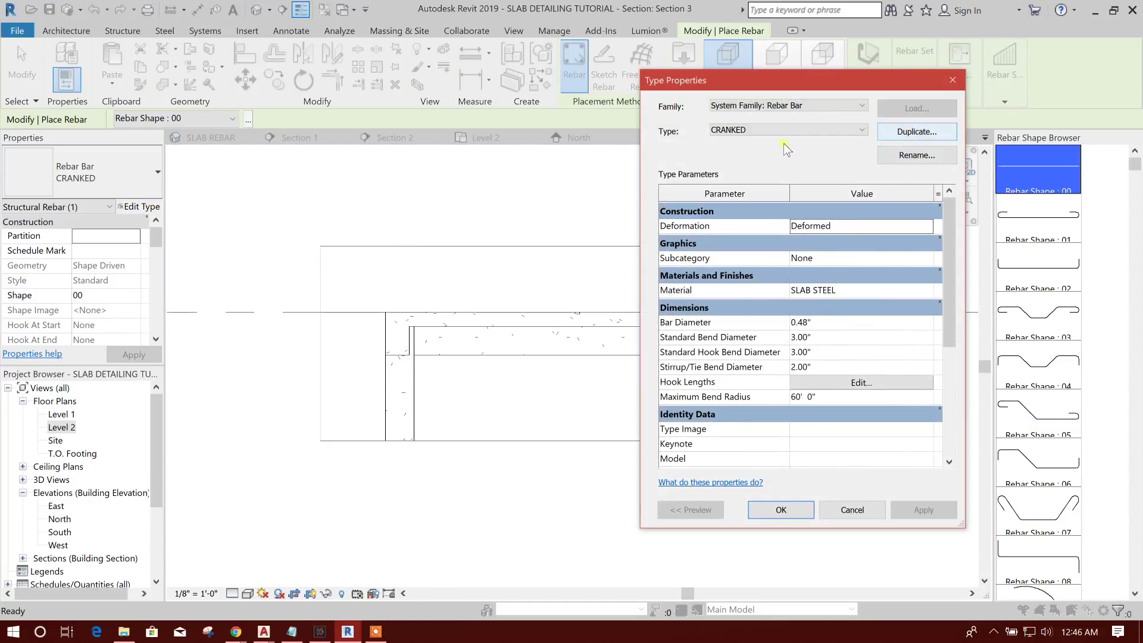
{"action": "left_click_drag", "start_coordinate": [803, 87], "coordinate": [604, 86]}
{"action": "left_click", "coordinate": [712, 132]}
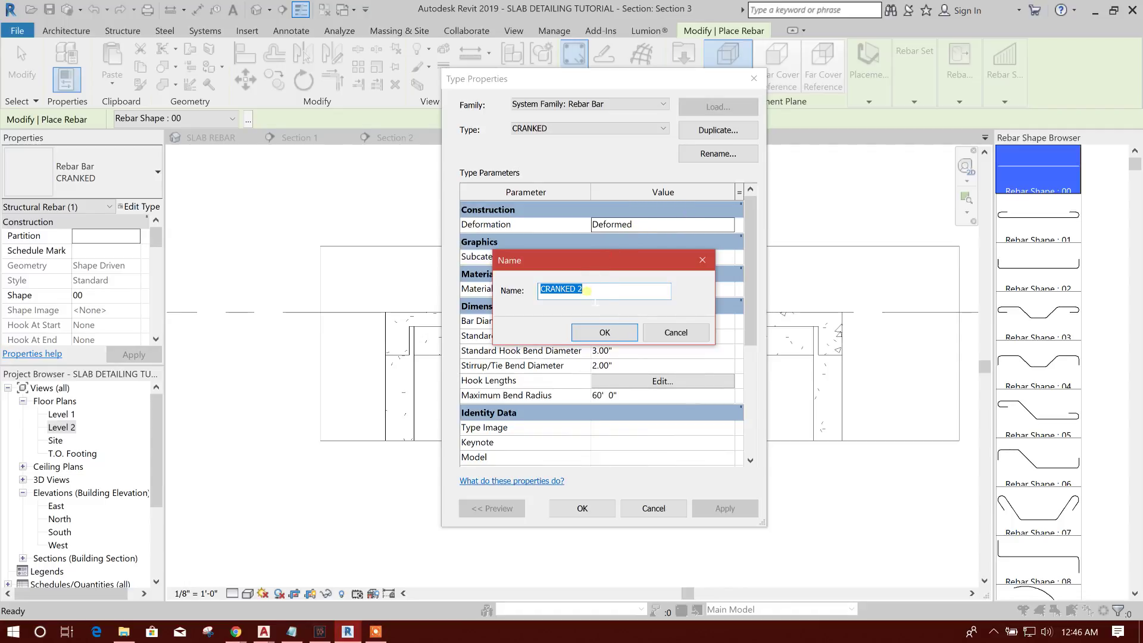
{"action": "left_click_drag", "start_coordinate": [595, 261], "coordinate": [636, 256]}
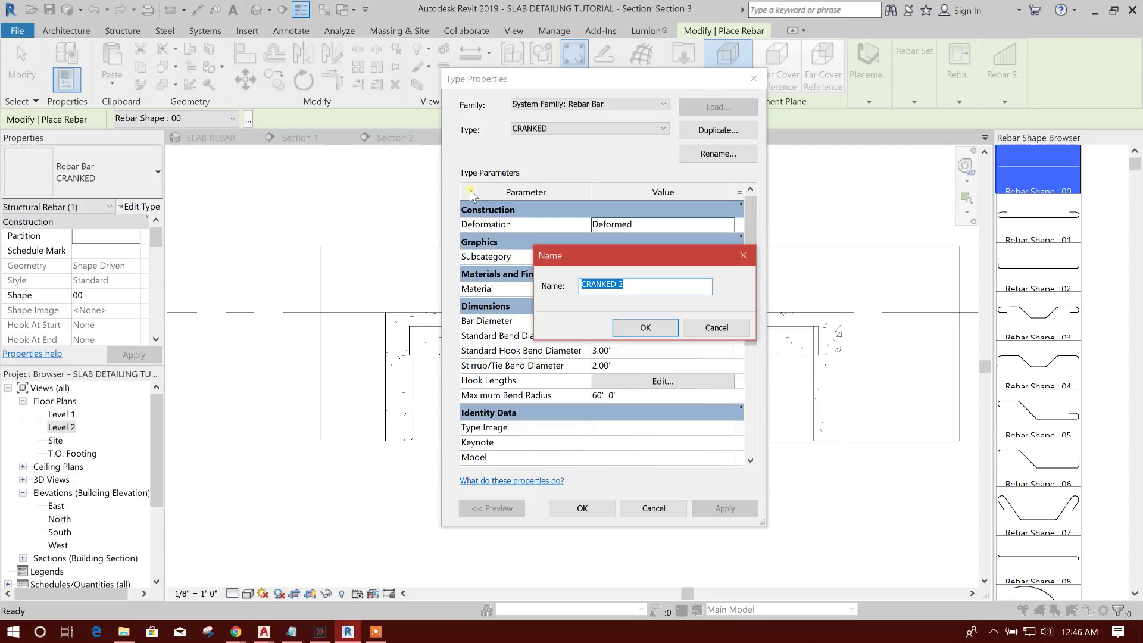
{"action": "left_click", "coordinate": [661, 326]}
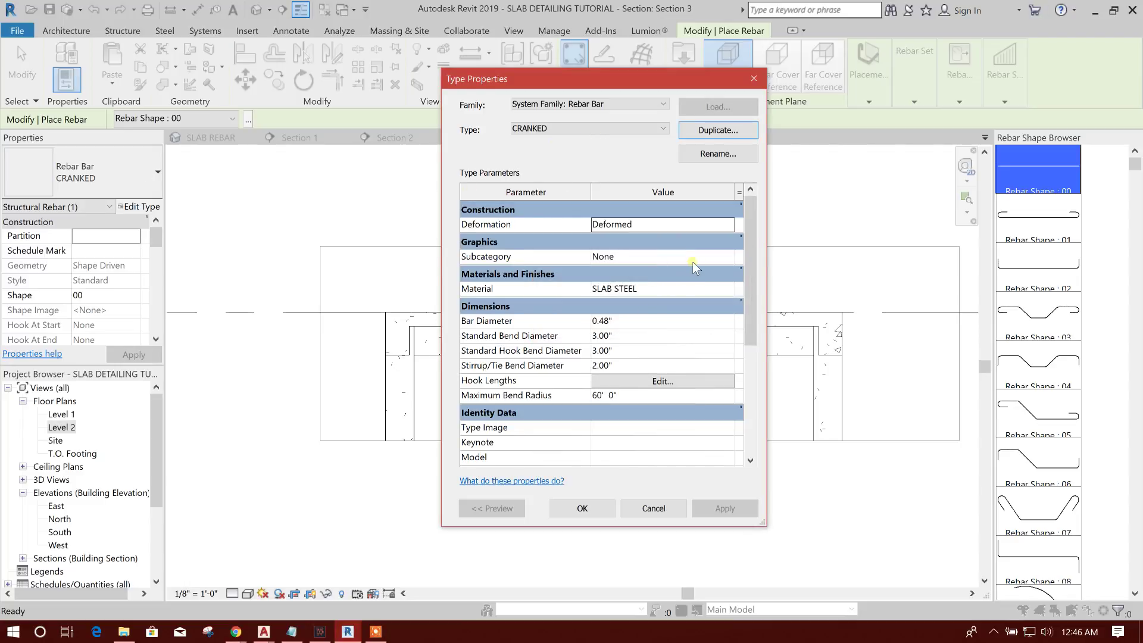
Open the CRANKED type's material assignment and create a new project material
{"action": "left_click", "coordinate": [724, 289]}
{"action": "left_click", "coordinate": [729, 288]}
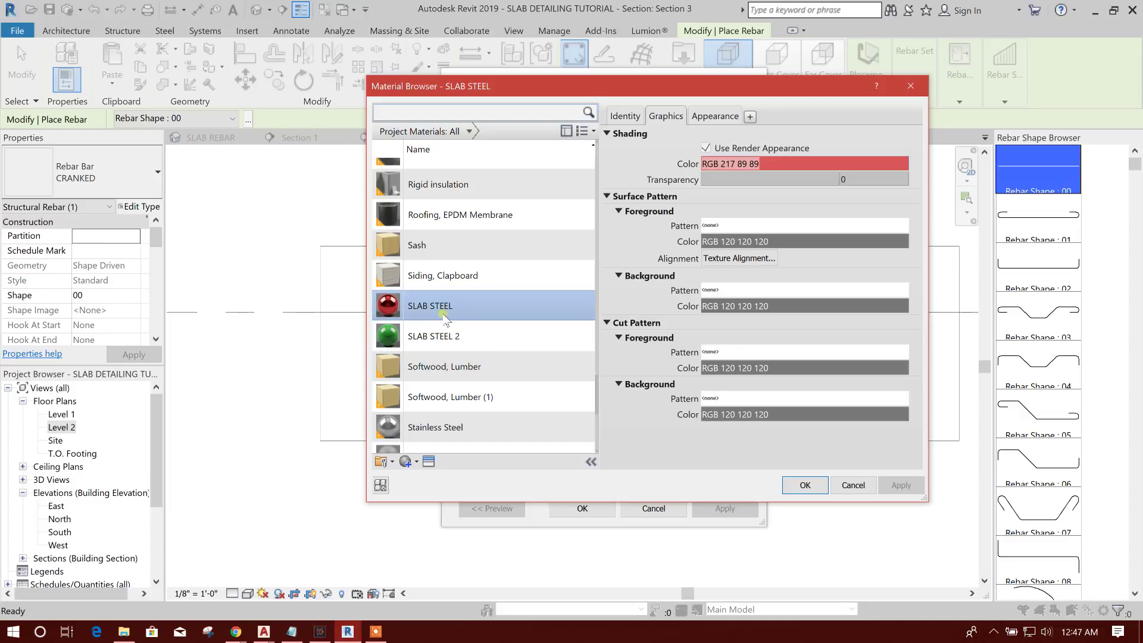
{"action": "right_click", "coordinate": [451, 307]}
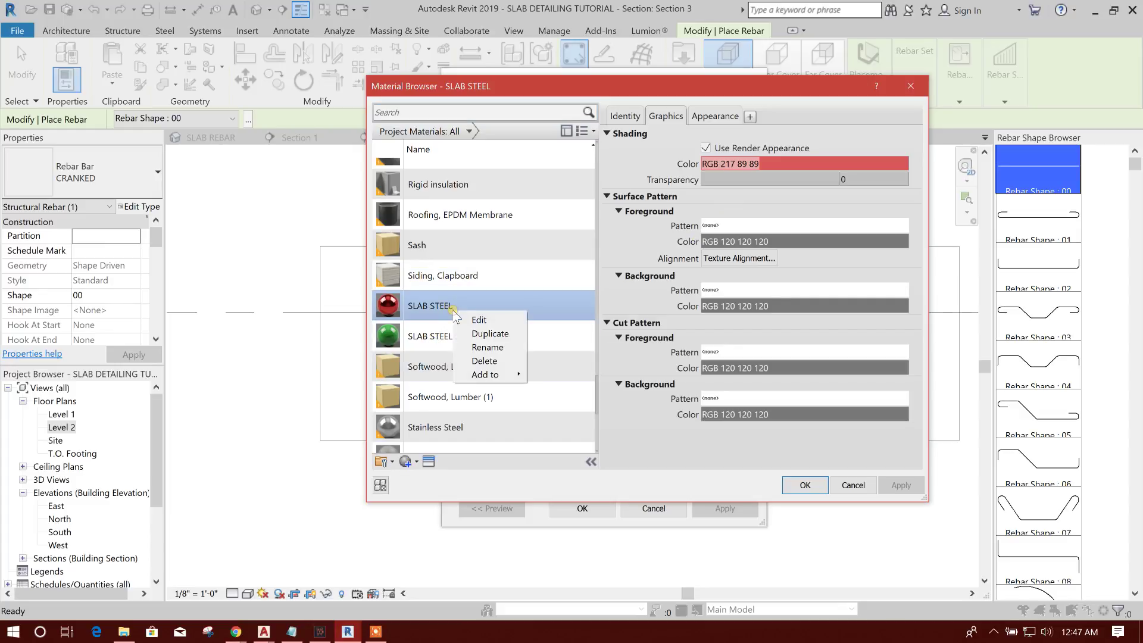
{"action": "left_click", "coordinate": [409, 473]}
{"action": "left_click", "coordinate": [416, 462]}
{"action": "left_click", "coordinate": [431, 476]}
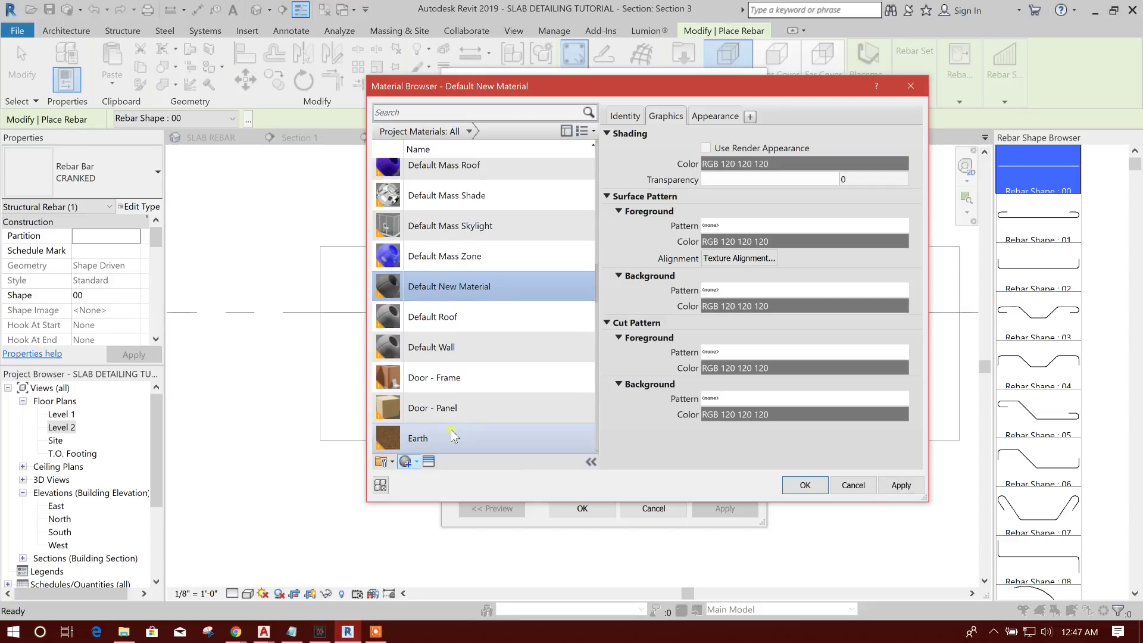
Rename the new material as CRANKED BAR
{"action": "right_click", "coordinate": [458, 288]}
{"action": "left_click", "coordinate": [495, 327]}
{"action": "left_click", "coordinate": [494, 327]}
{"action": "left_click", "coordinate": [473, 289]}
{"action": "right_click", "coordinate": [471, 296]}
{"action": "left_click", "coordinate": [505, 333]}
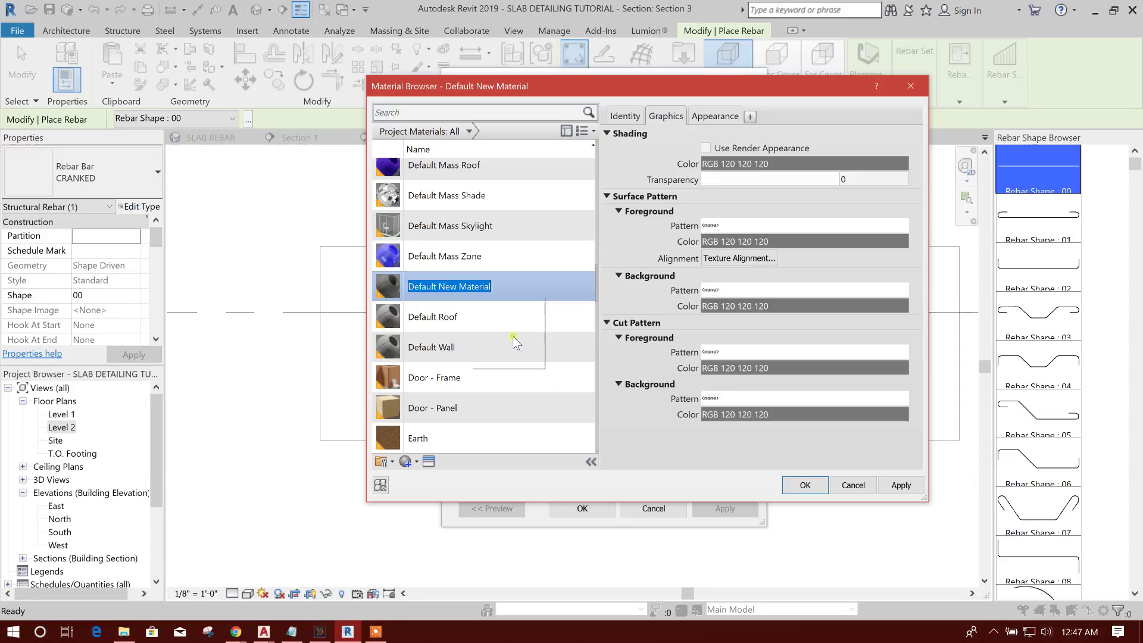
{"action": "type", "text": "CRANKED BAR"}
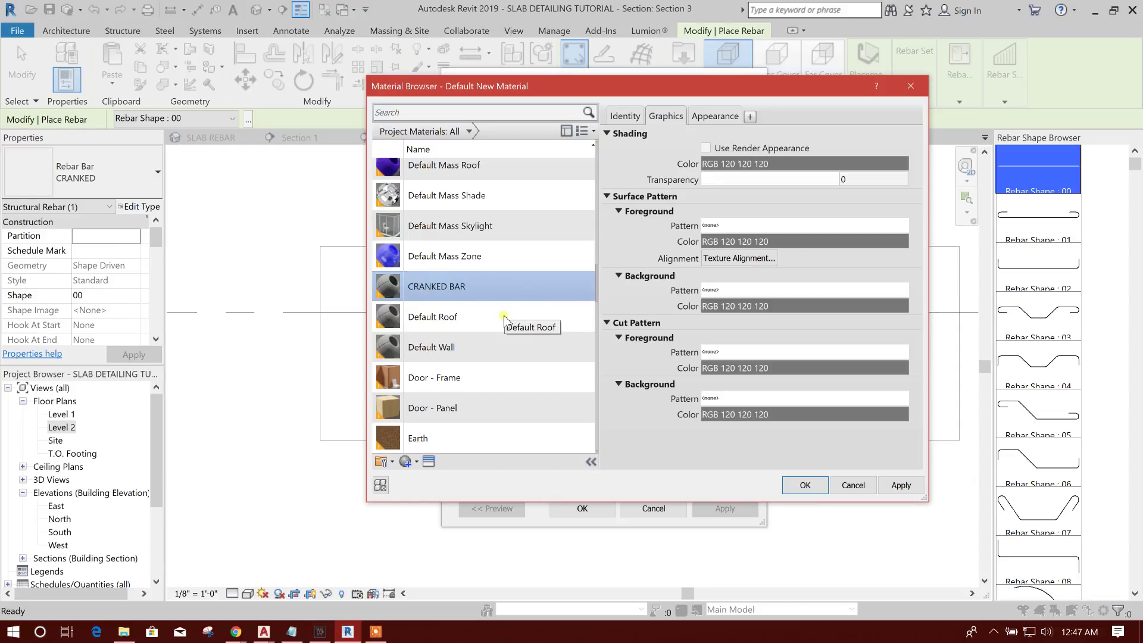
Assign the red Aluminum - Anodized Rough appearance from the Appearance Library's Metal category to the CRANKED BAR material
{"action": "left_click", "coordinate": [411, 462]}
{"action": "left_click", "coordinate": [429, 462]}
{"action": "left_click", "coordinate": [429, 462]}
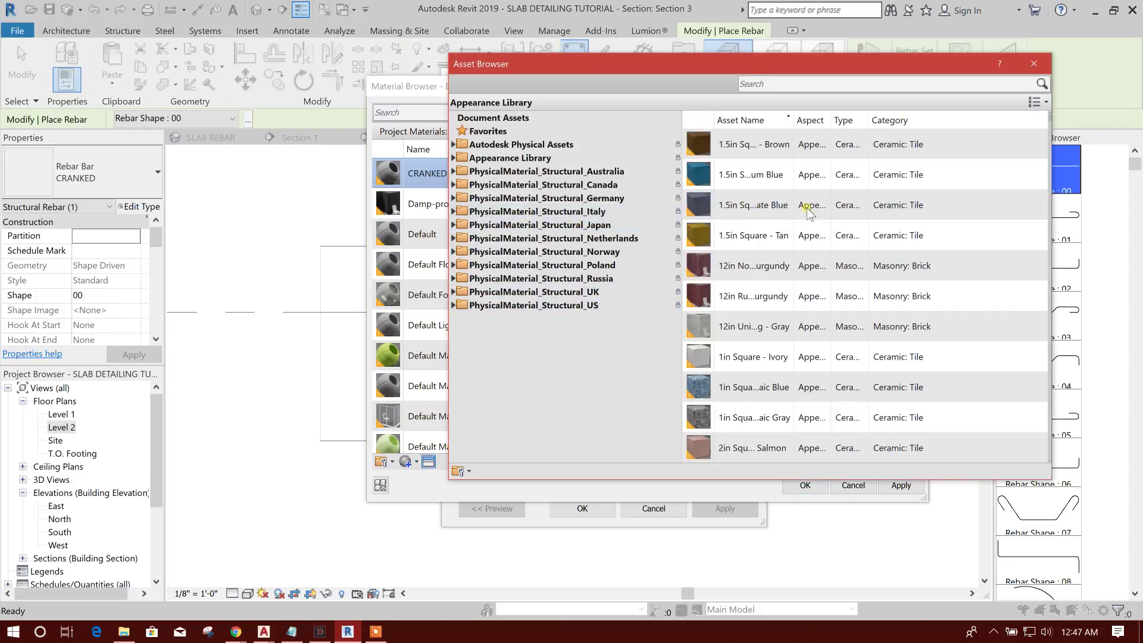
{"action": "scroll", "coordinate": [530, 217], "scroll_direction": "down", "scroll_amount": 7}
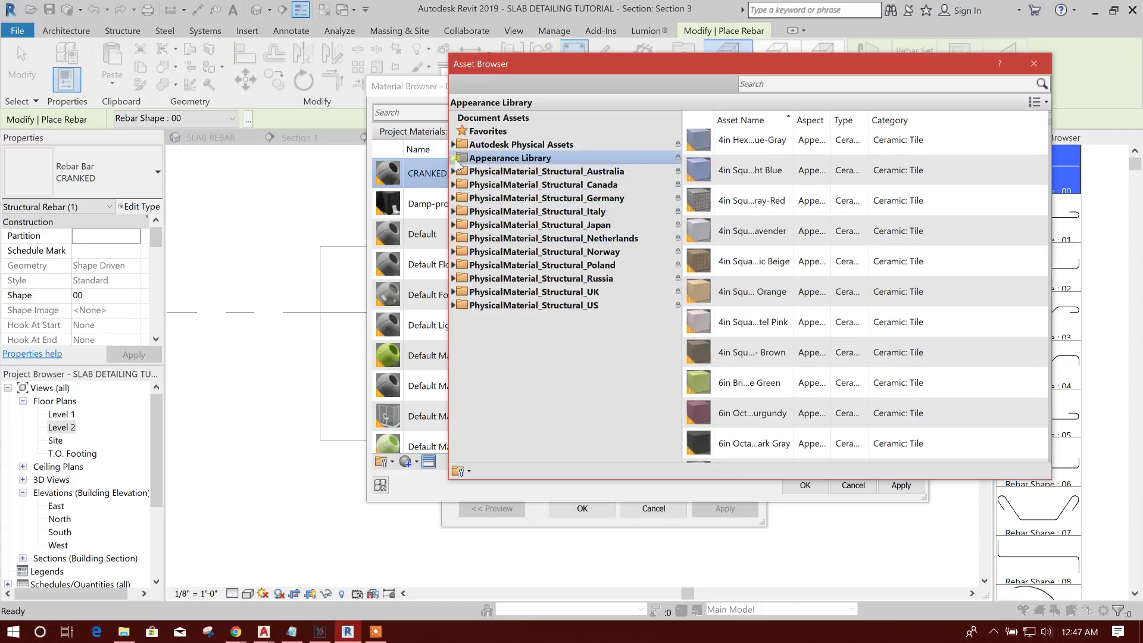
{"action": "left_click", "coordinate": [456, 159]}
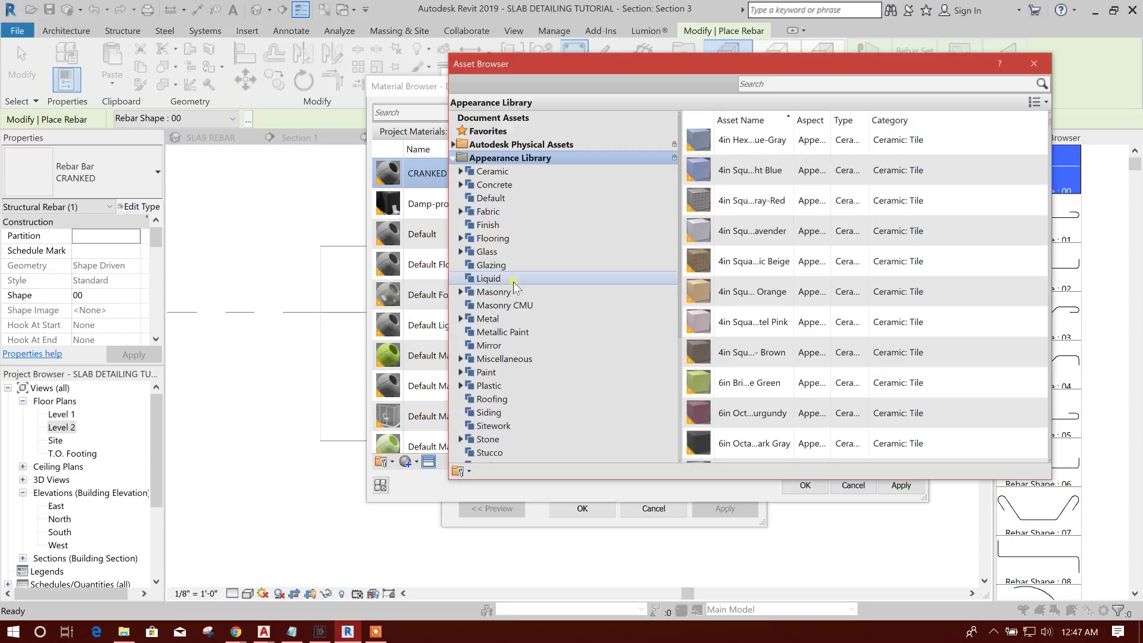
{"action": "left_click", "coordinate": [494, 319]}
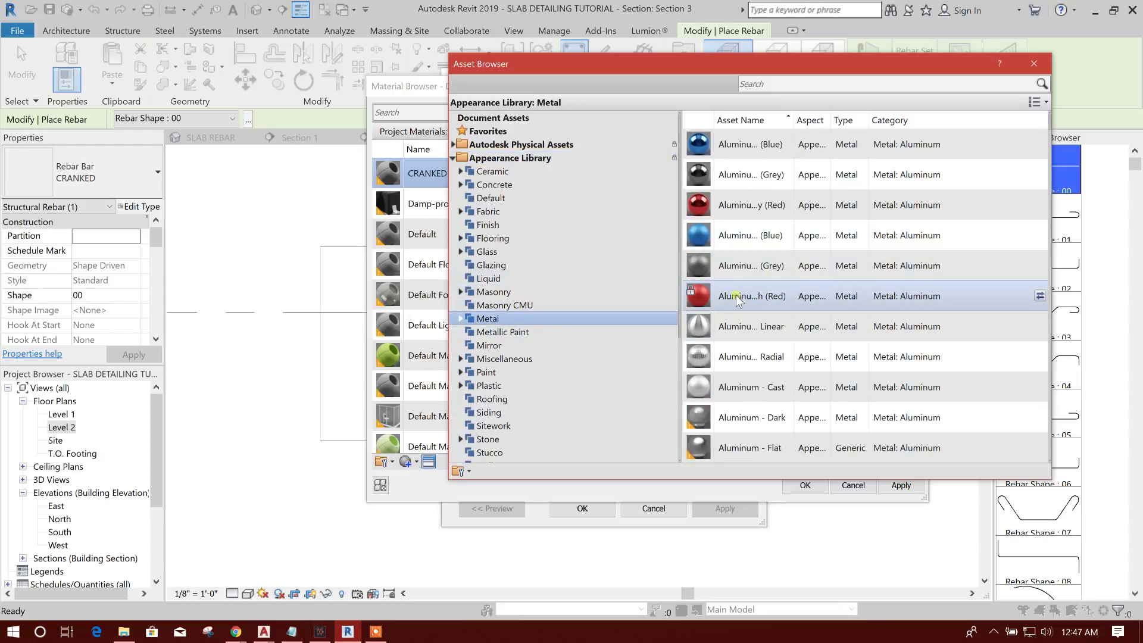
{"action": "double_click", "coordinate": [762, 295]}
{"action": "left_click", "coordinate": [1034, 64]}
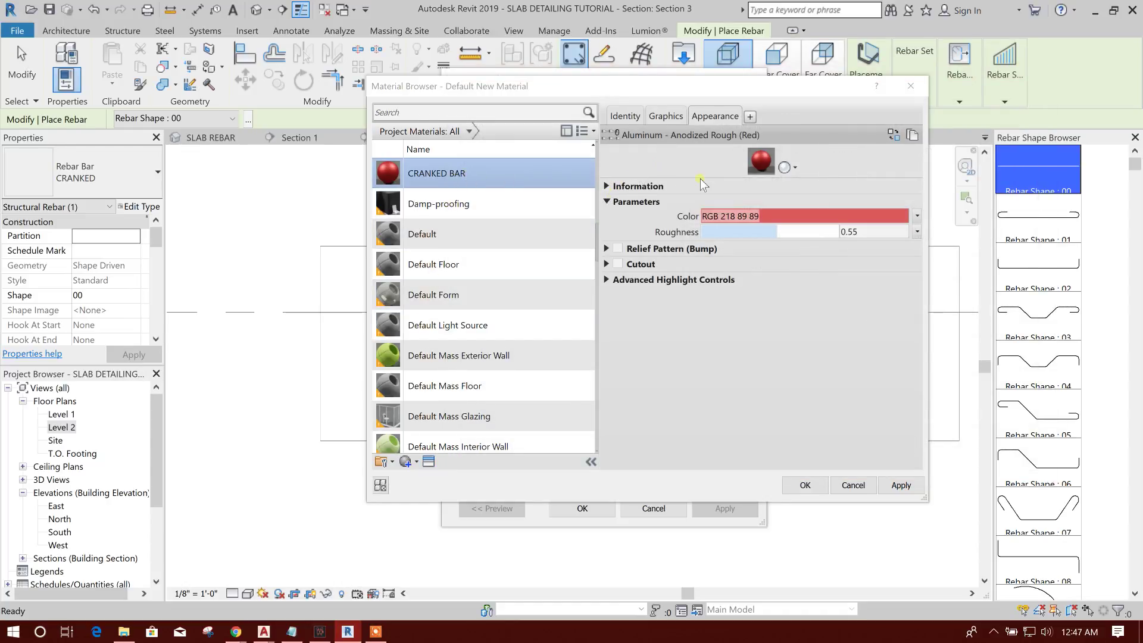
Make CRANKED BAR's shading use its render appearance, accept the material, and close the type properties without applying the assignment
{"action": "left_click", "coordinate": [666, 116]}
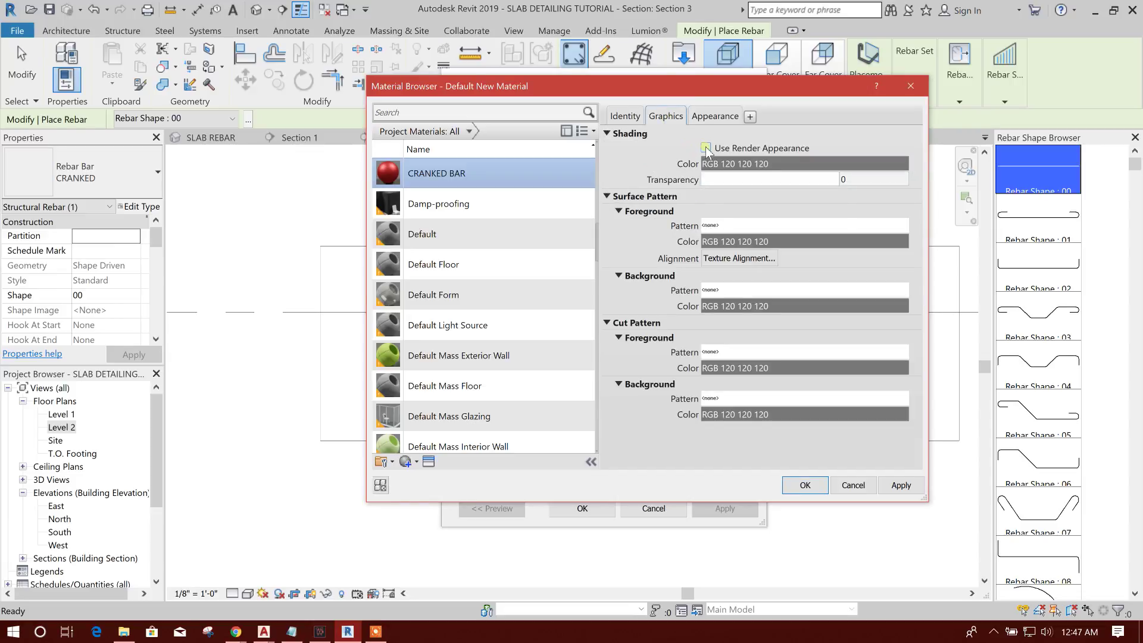
{"action": "left_click", "coordinate": [706, 148]}
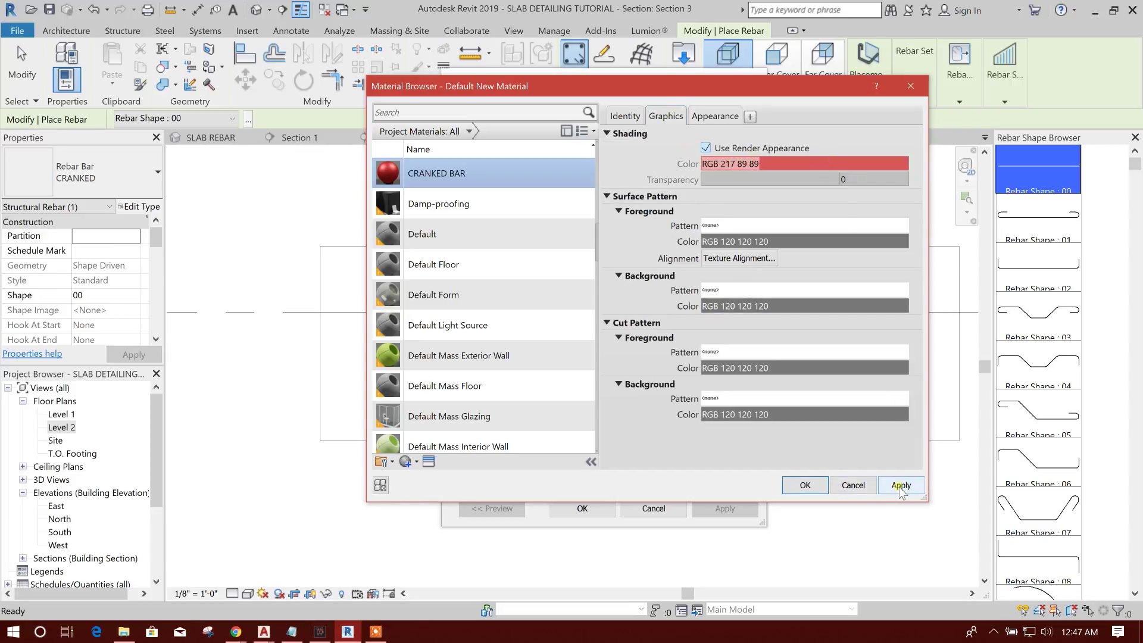
{"action": "left_click", "coordinate": [804, 485]}
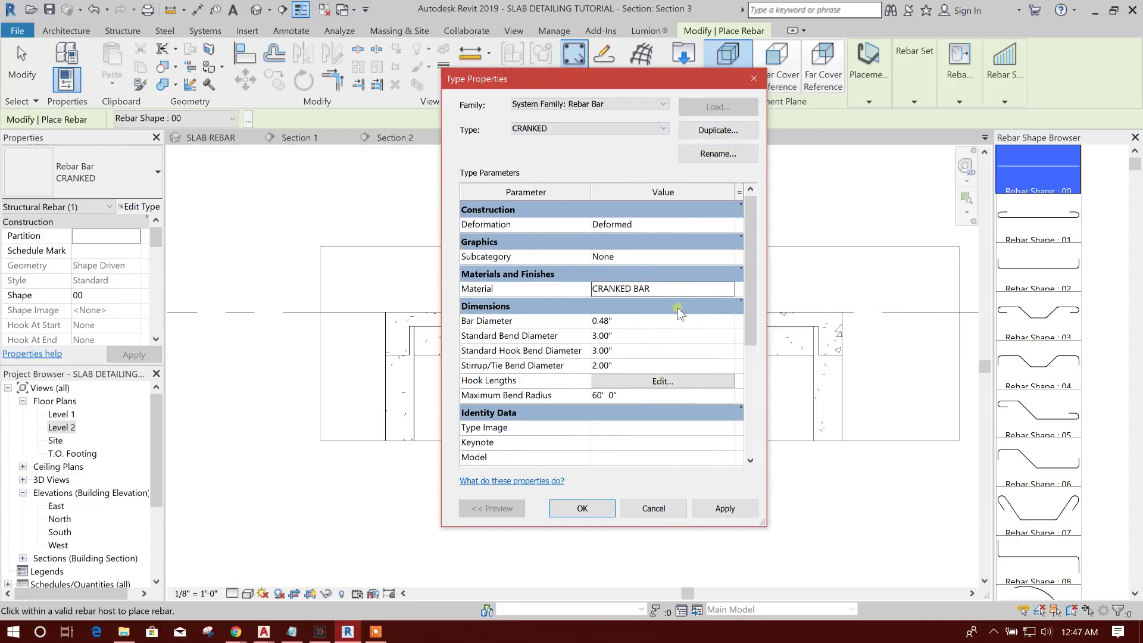
{"action": "left_click", "coordinate": [689, 288]}
{"action": "left_click", "coordinate": [658, 507]}
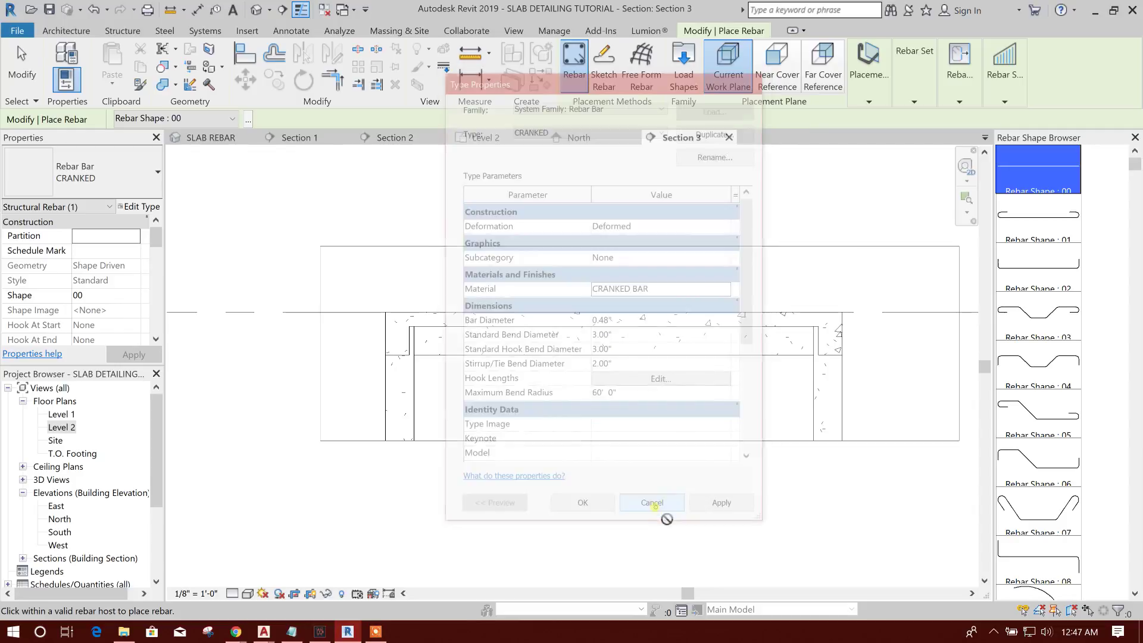
Check the material assigned to the CRANKED rebar type and close its properties without changes
{"action": "left_click", "coordinate": [140, 207]}
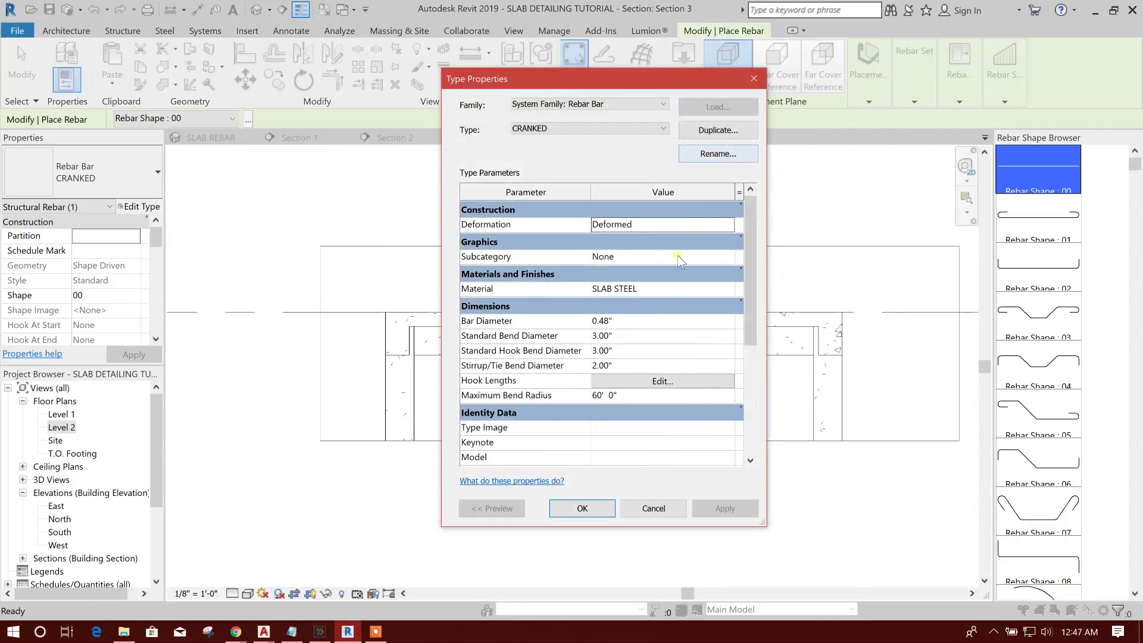
{"action": "left_click", "coordinate": [723, 291]}
{"action": "left_click", "coordinate": [726, 289]}
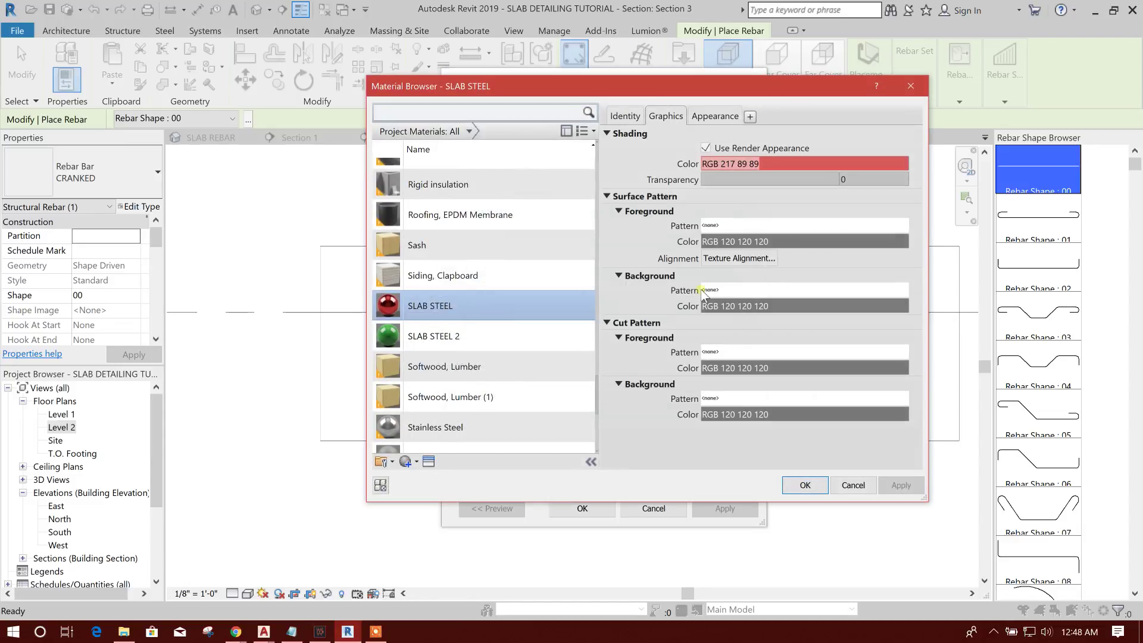
{"action": "left_click", "coordinate": [908, 89]}
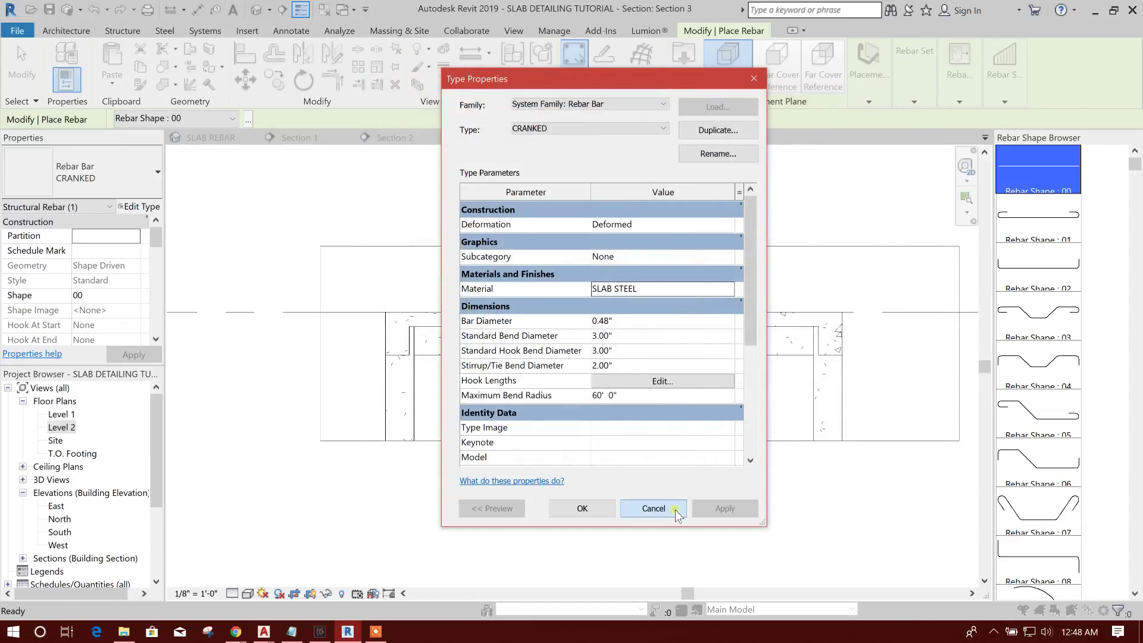
{"action": "left_click", "coordinate": [675, 509]}
Start a rebar sketch in the section with the CRANKED type, hosted by the 6" concrete slab
{"action": "left_click", "coordinate": [119, 173]}
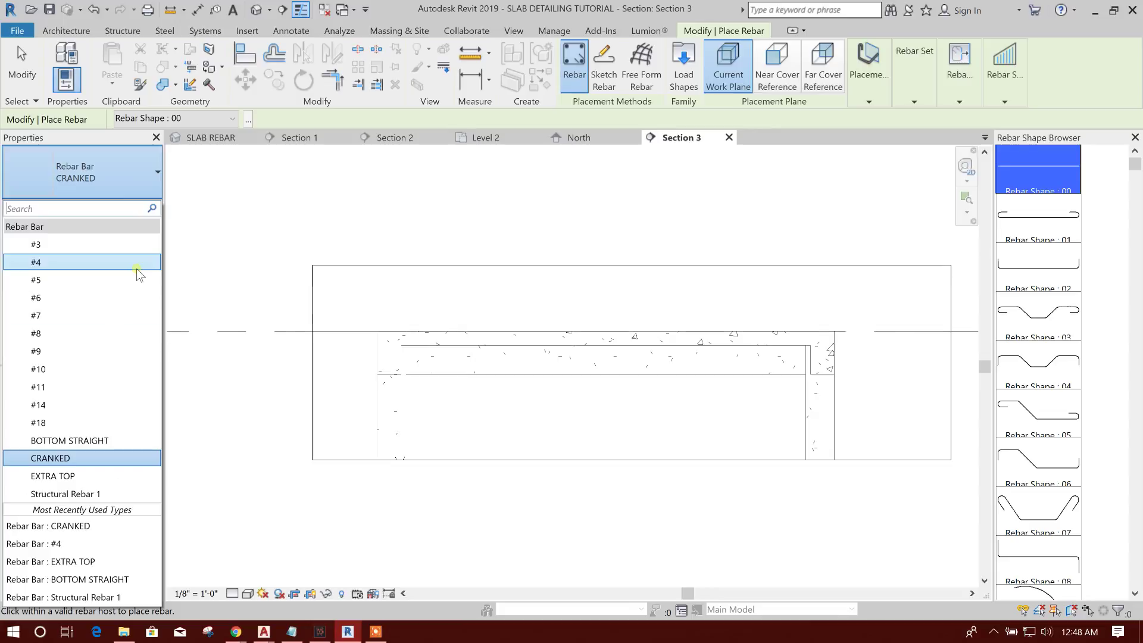
{"action": "left_click", "coordinate": [81, 458]}
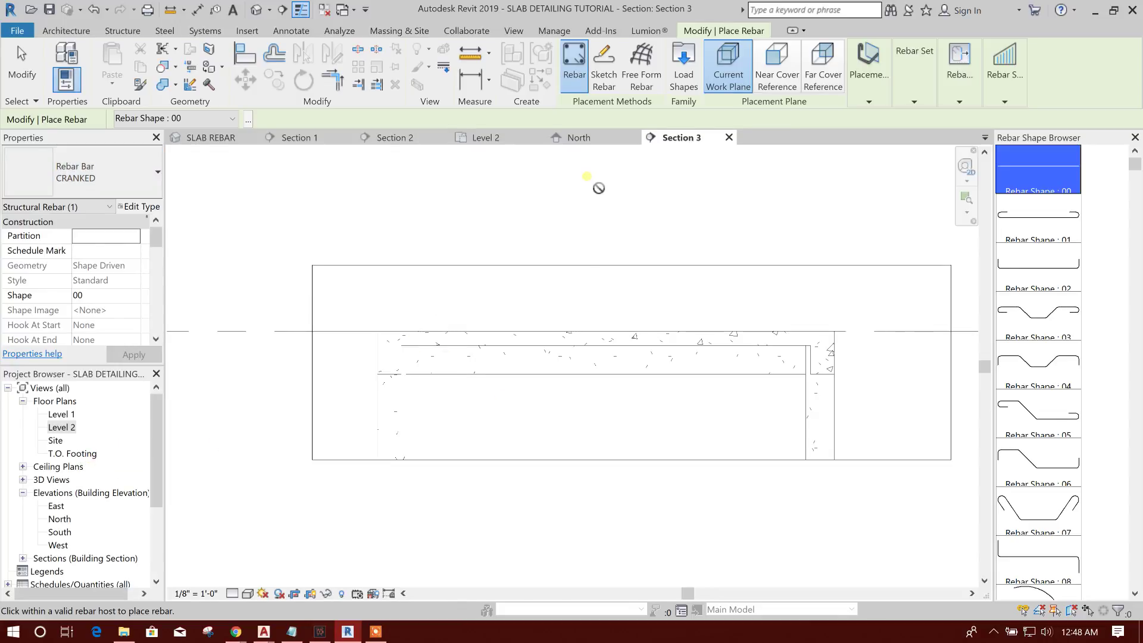
{"action": "left_click", "coordinate": [612, 71]}
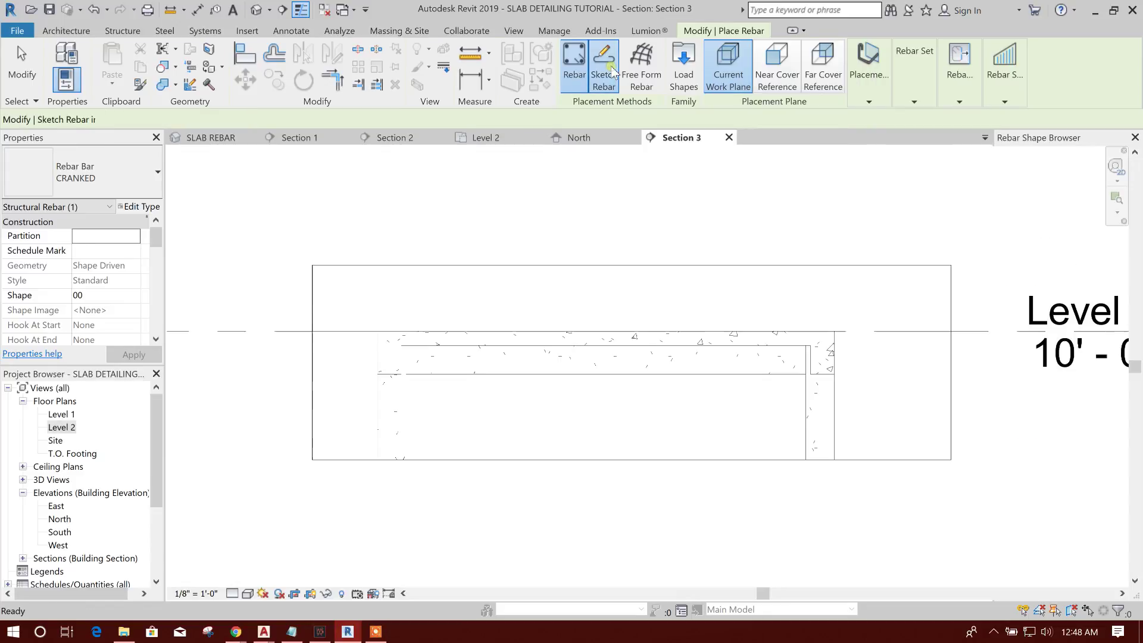
{"action": "scroll", "coordinate": [393, 351], "scroll_direction": "up", "scroll_amount": 5}
{"action": "scroll", "coordinate": [361, 328], "scroll_direction": "up", "scroll_amount": 1}
{"action": "scroll", "coordinate": [357, 320], "scroll_direction": "down", "scroll_amount": 2}
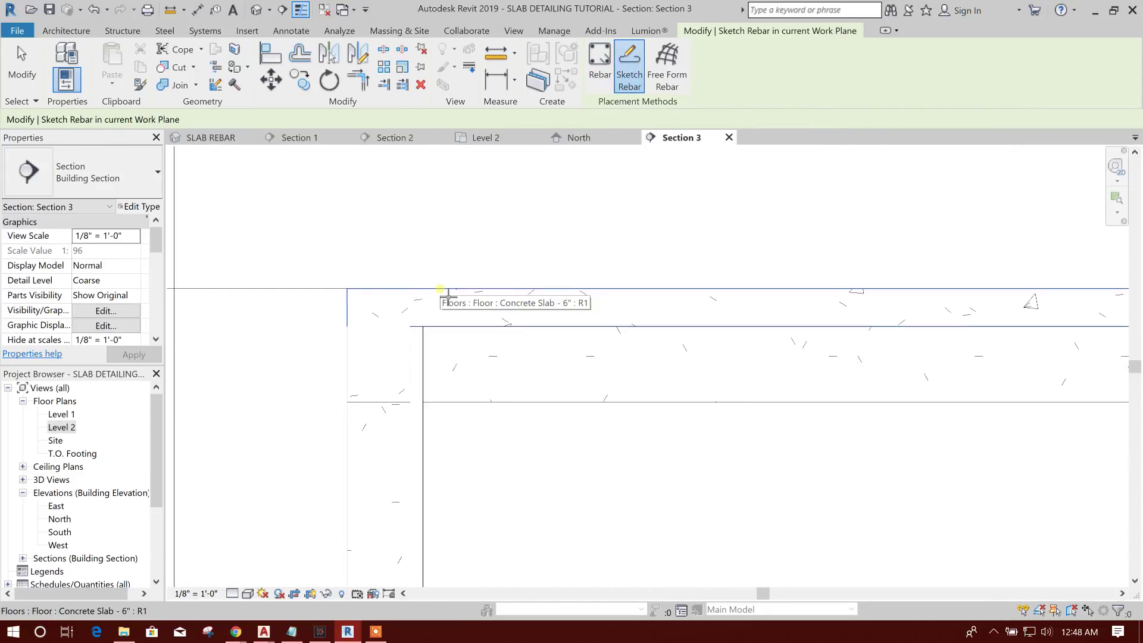
{"action": "scroll", "coordinate": [448, 297], "scroll_direction": "down", "scroll_amount": 1}
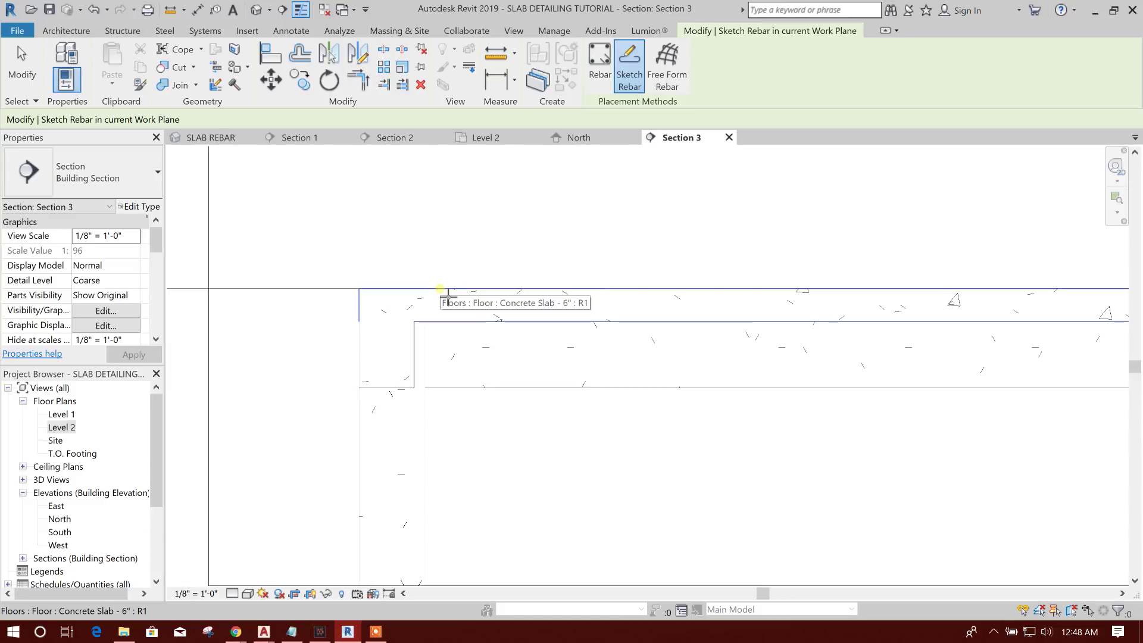
{"action": "left_click", "coordinate": [447, 297]}
{"action": "scroll", "coordinate": [387, 310], "scroll_direction": "up", "scroll_amount": 1}
Sketch the bar's first end leg up to the slab's top cover line, followed by a 3' 9" horizontal top run
{"action": "left_click", "coordinate": [244, 325]}
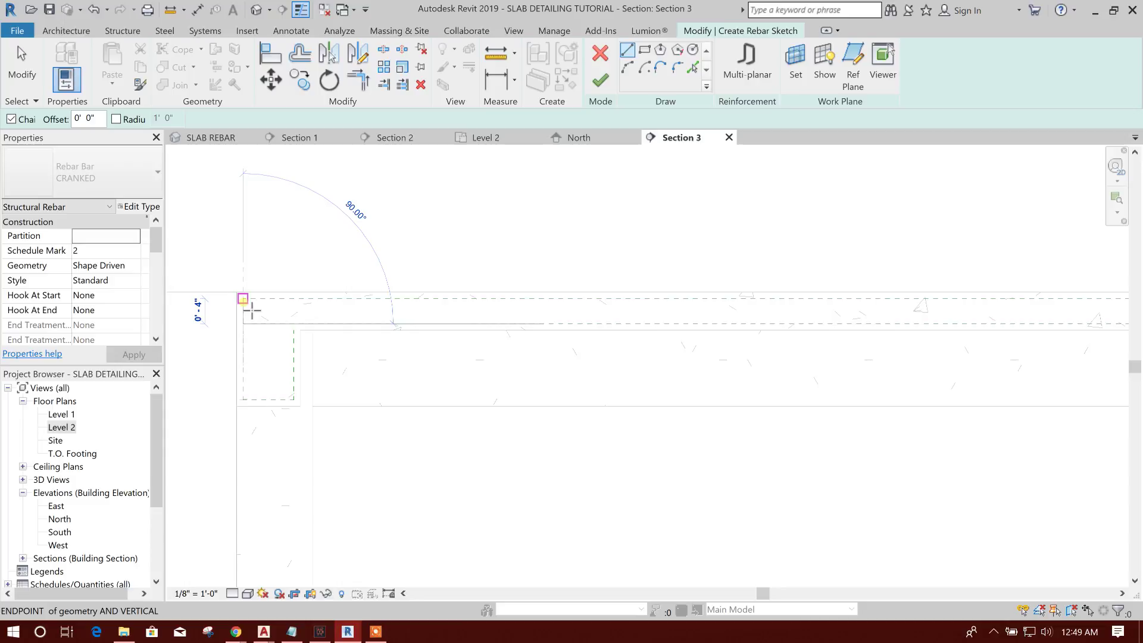
{"action": "left_click", "coordinate": [252, 310]}
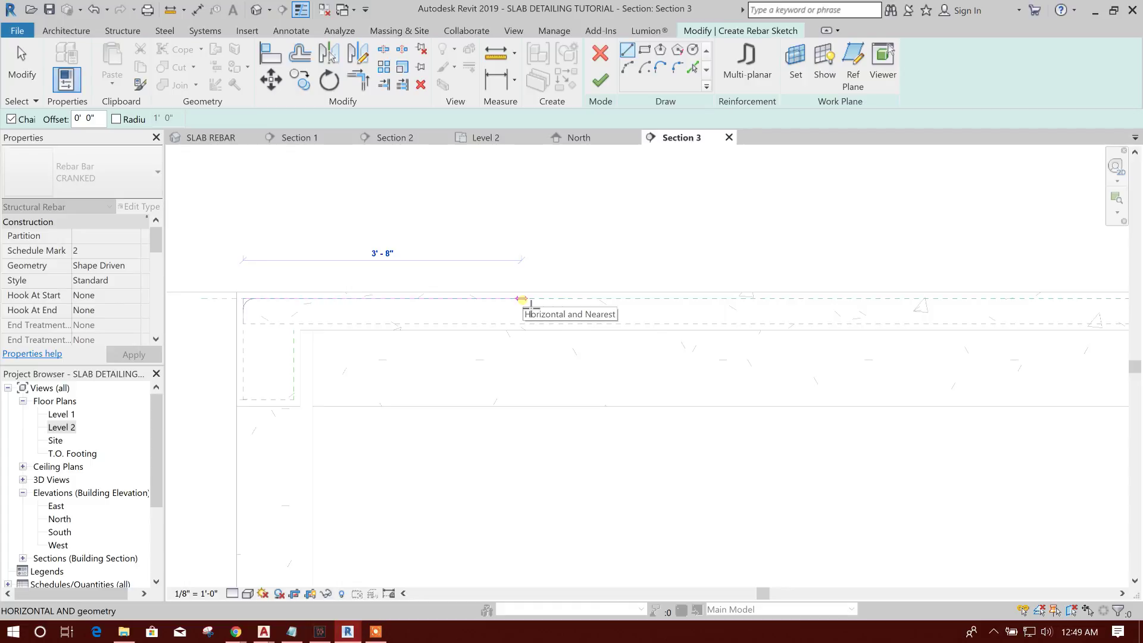
{"action": "type", "text": "3'"}
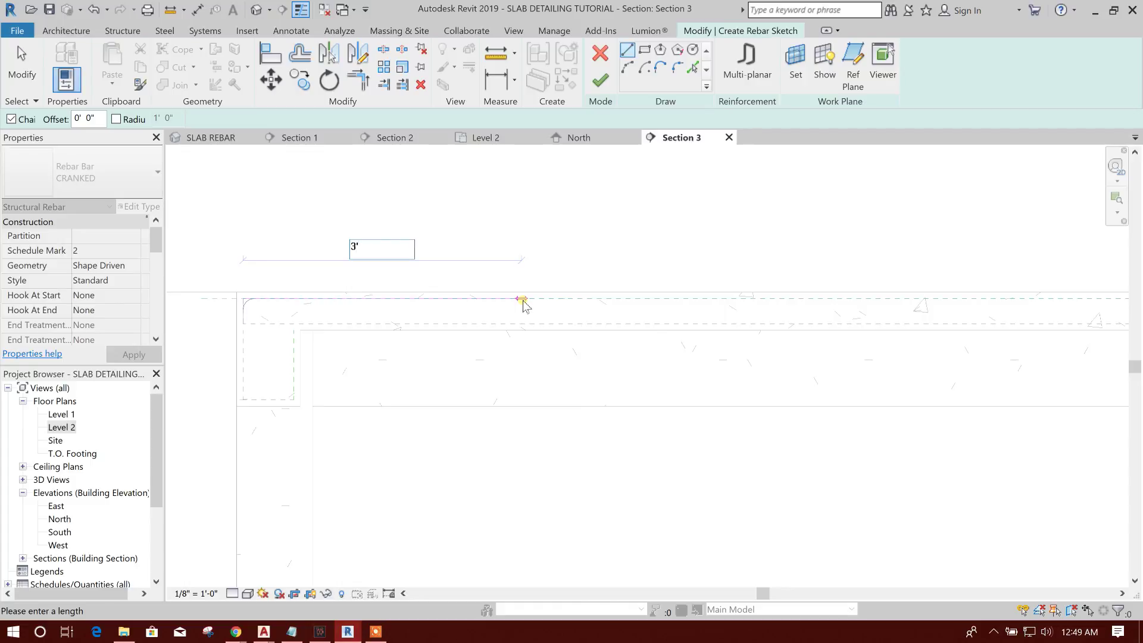
{"action": "type", "text": " - 9\""}
{"action": "key", "text": "Return"}
Sketch a 45° crank down to the slab's bottom cover line and a horizontal bottom run toward the opposite support
{"action": "middle_click_drag", "start_coordinate": [620, 293], "coordinate": [577, 269]}
{"action": "scroll", "coordinate": [576, 270], "scroll_direction": "down", "scroll_amount": 1}
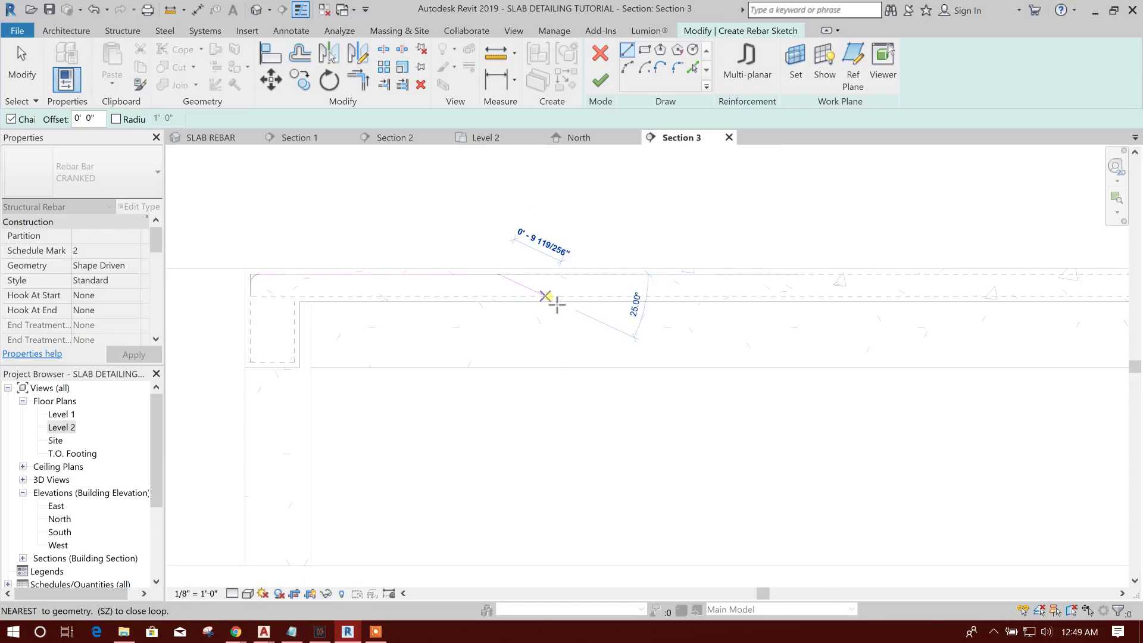
{"action": "left_click", "coordinate": [650, 296]}
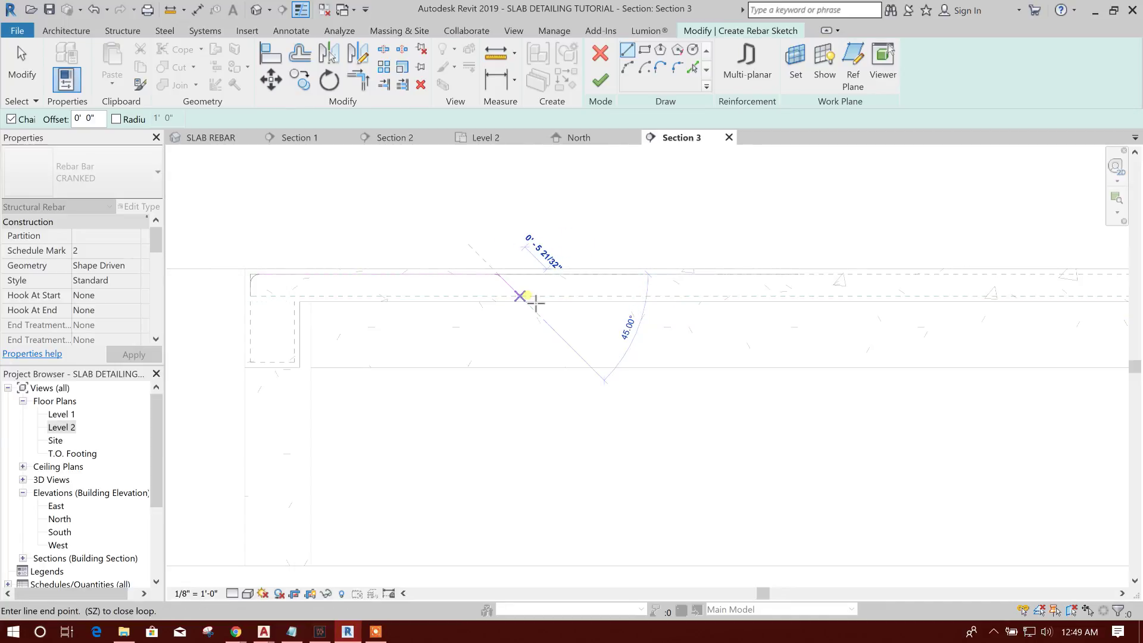
{"action": "scroll", "coordinate": [534, 304], "scroll_direction": "up", "scroll_amount": 2}
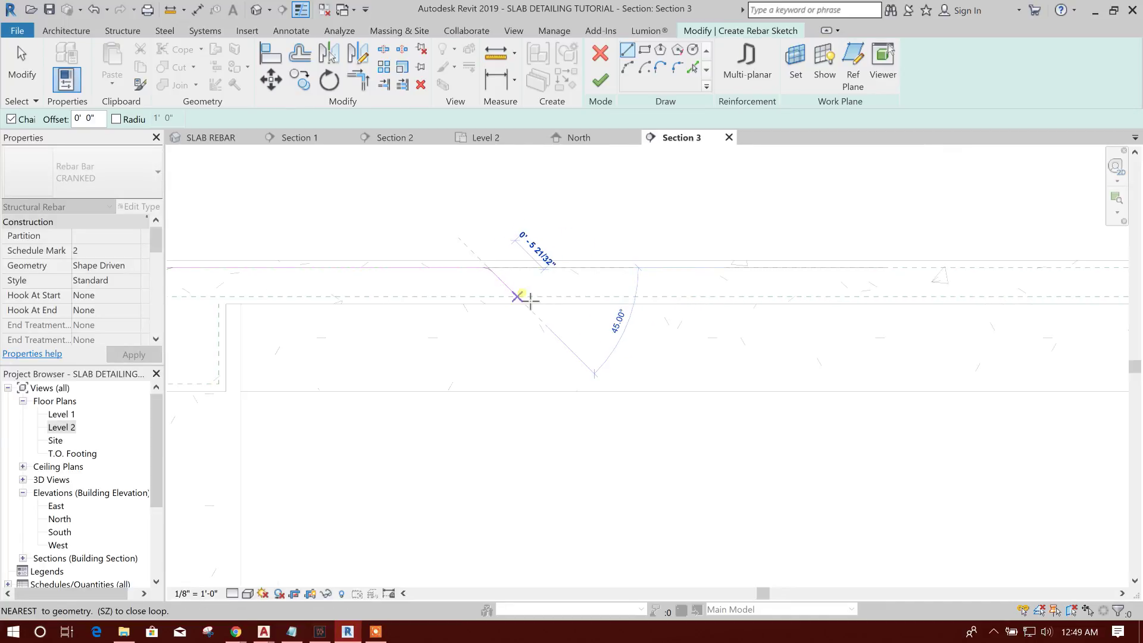
{"action": "left_click", "coordinate": [517, 296]}
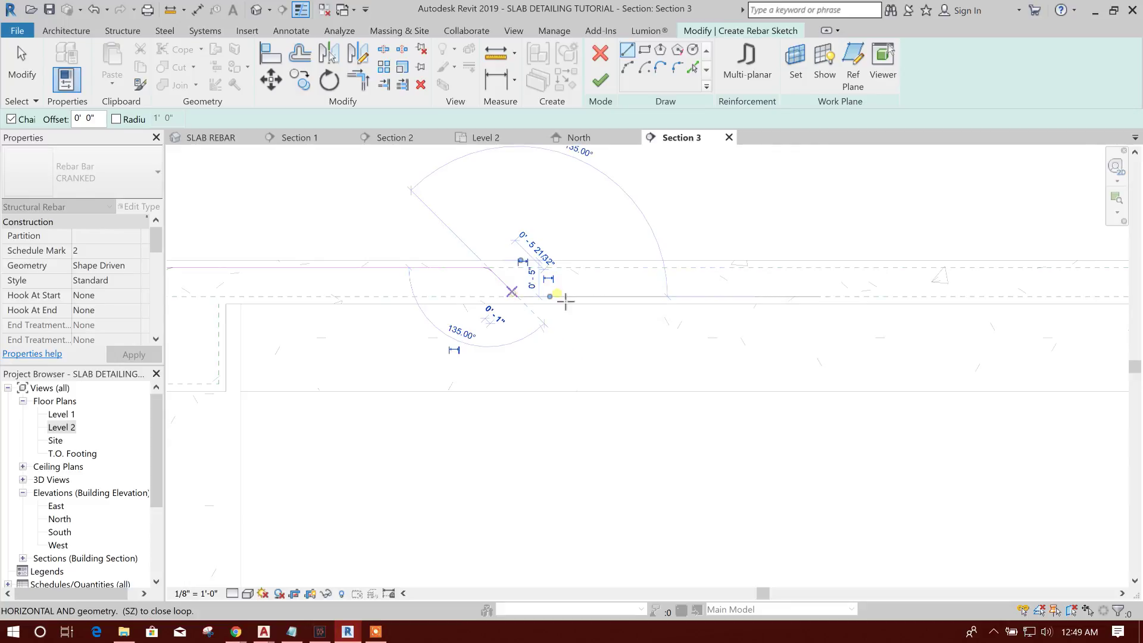
{"action": "scroll", "coordinate": [658, 299], "scroll_direction": "down", "scroll_amount": 1}
{"action": "middle_click_drag", "start_coordinate": [898, 326], "coordinate": [645, 350]}
{"action": "scroll", "coordinate": [645, 350], "scroll_direction": "down", "scroll_amount": 1}
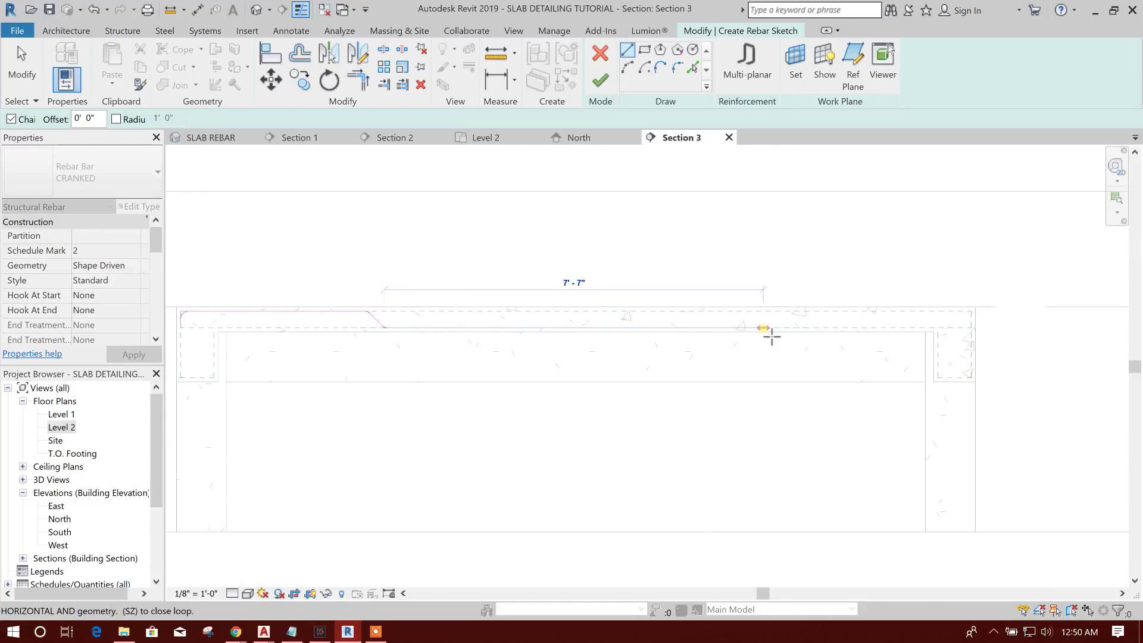
{"action": "left_click", "coordinate": [751, 328]}
Sketch a 45° crank back to the top cover line, continued to the slab's far edge and down as an end leg
{"action": "scroll", "coordinate": [785, 322], "scroll_direction": "up", "scroll_amount": 1}
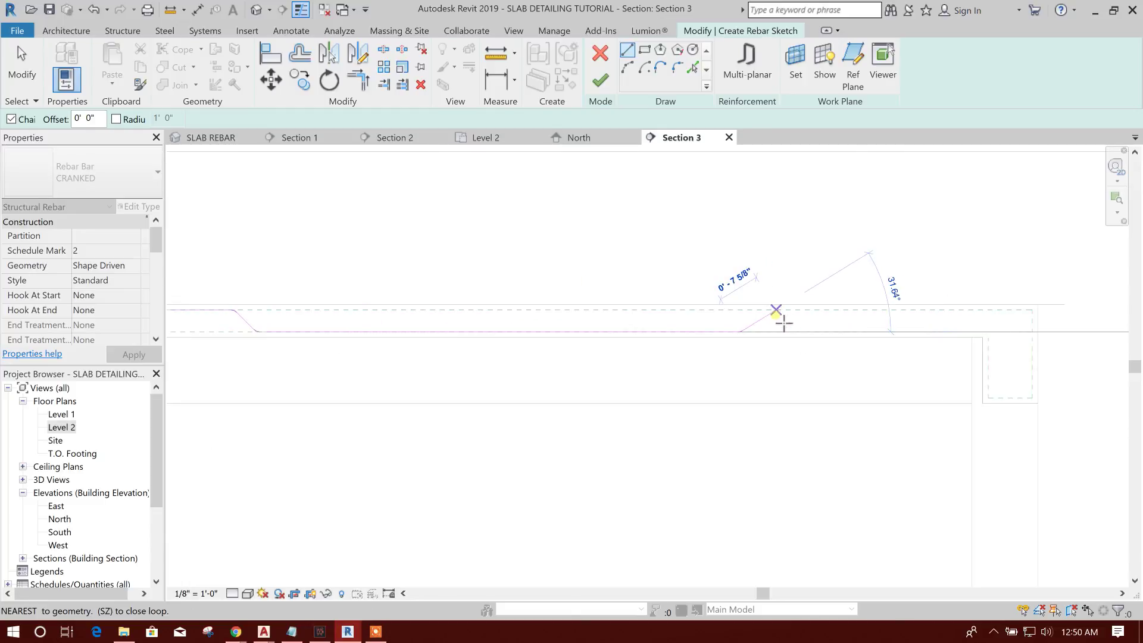
{"action": "left_click", "coordinate": [776, 311]}
{"action": "scroll", "coordinate": [887, 324], "scroll_direction": "up", "scroll_amount": 1}
{"action": "middle_click_drag", "start_coordinate": [928, 327], "coordinate": [683, 341]}
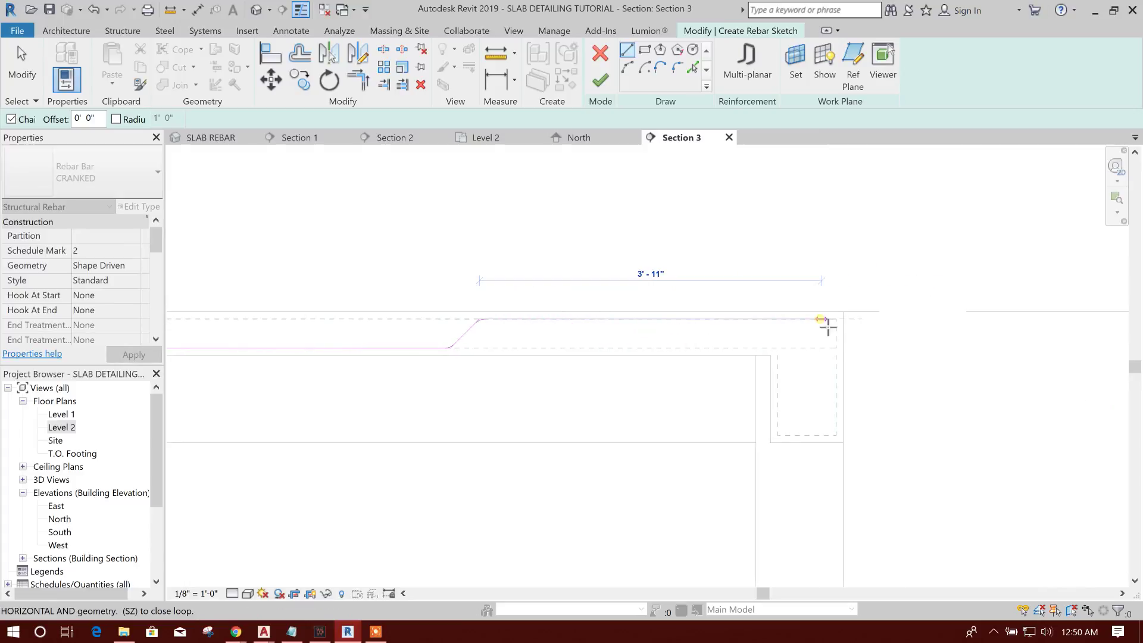
{"action": "left_click", "coordinate": [836, 319]}
{"action": "scroll", "coordinate": [916, 331], "scroll_direction": "down", "scroll_amount": 3}
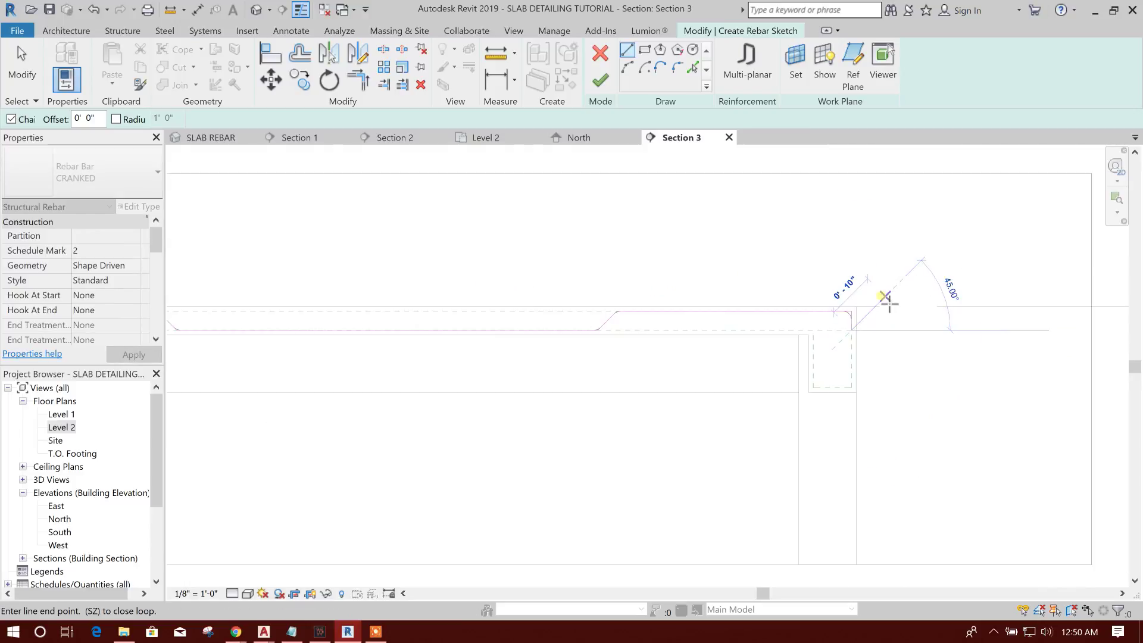
{"action": "key", "text": "Escape"}
{"action": "key", "text": "Escape"}
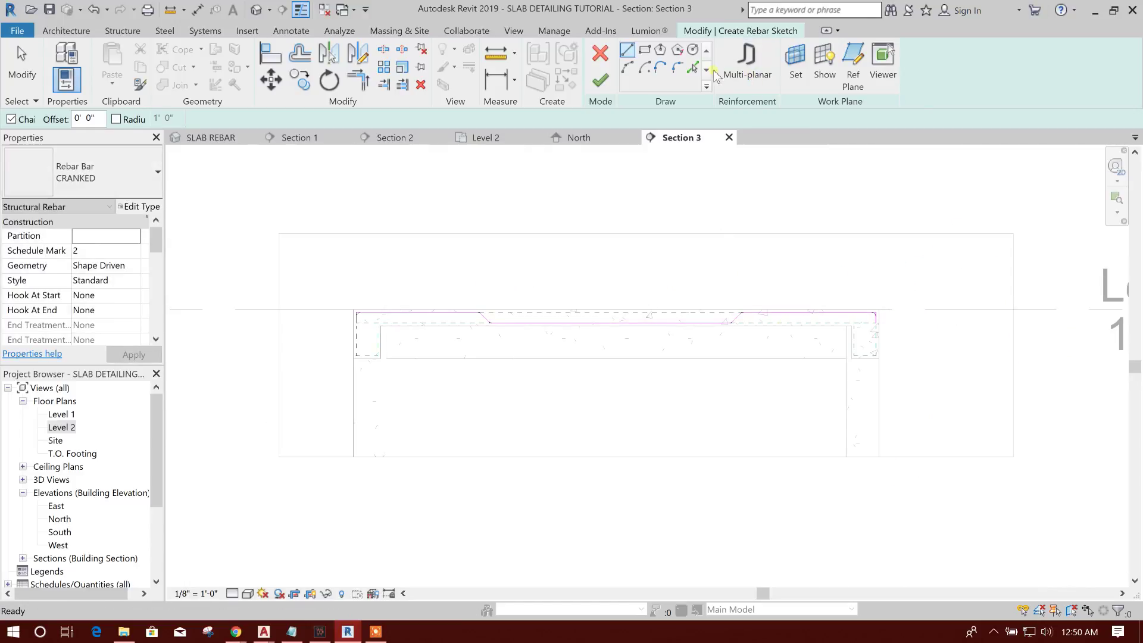
Finish the cranked bar sketch, close the Rebar Shape Browser, and leave rebar placement
{"action": "left_click", "coordinate": [600, 82]}
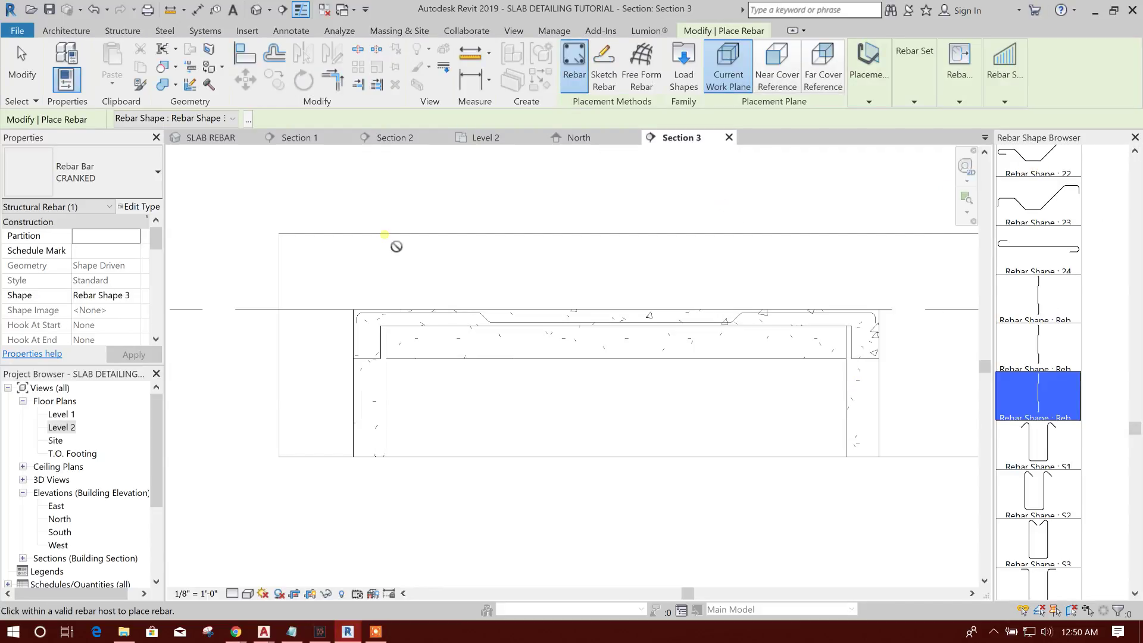
{"action": "left_click", "coordinate": [247, 120]}
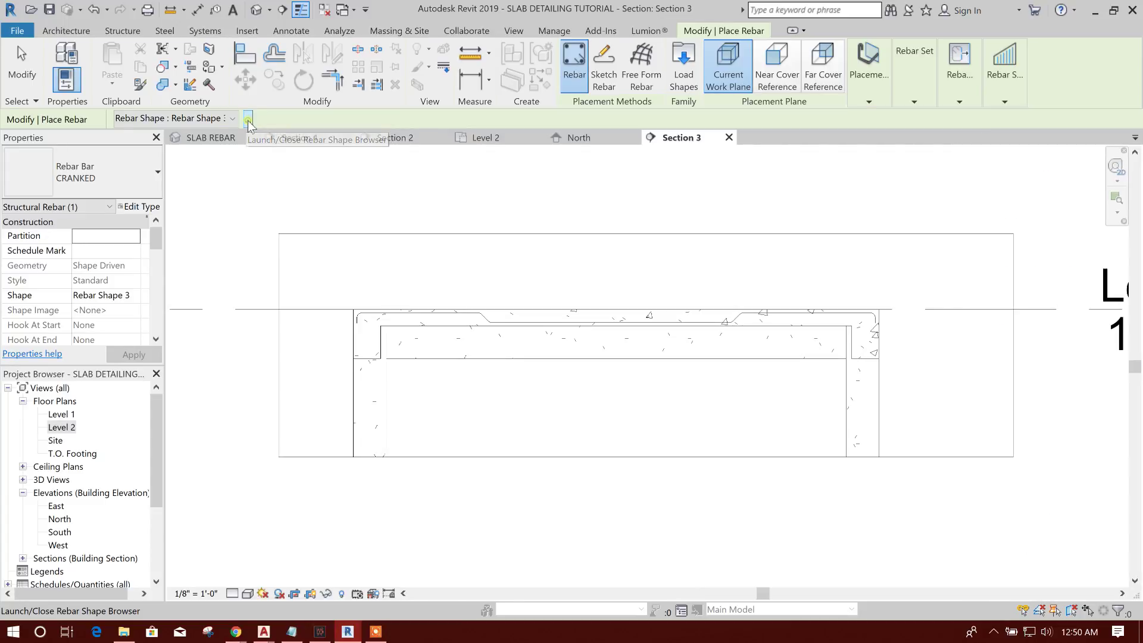
{"action": "middle_click_drag", "start_coordinate": [745, 247], "coordinate": [721, 217]}
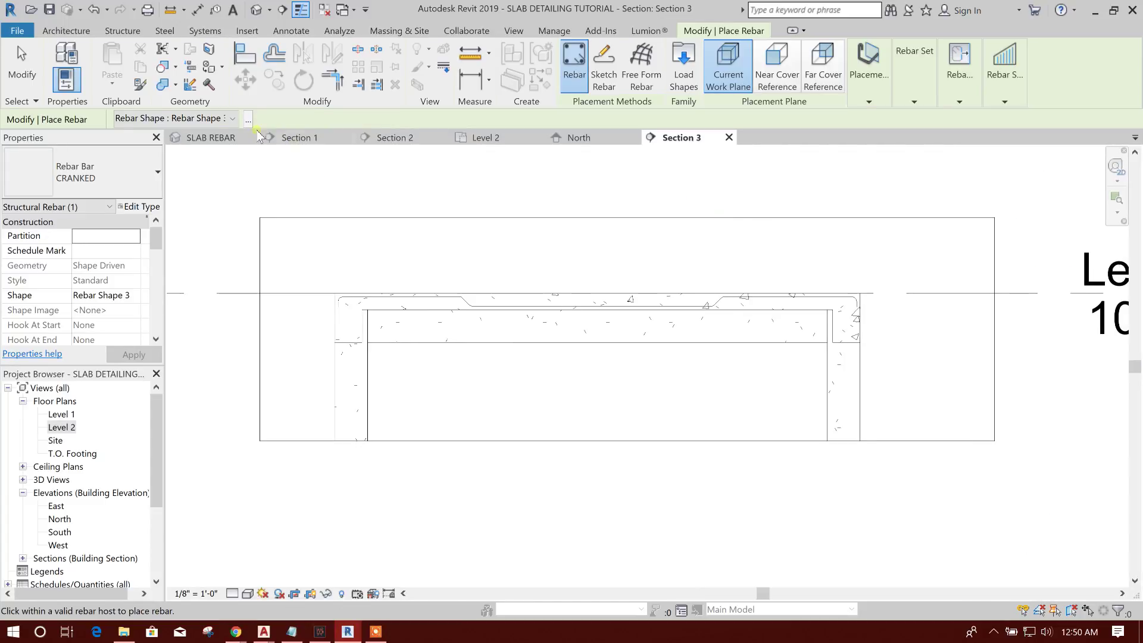
{"action": "key", "text": "Escape"}
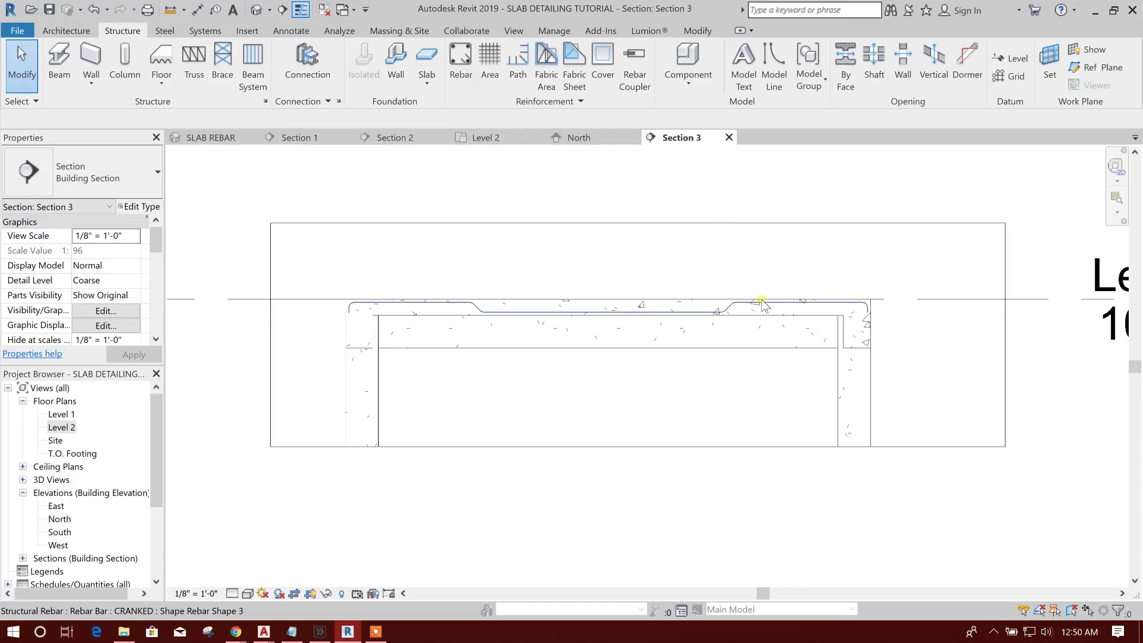
{"action": "left_click", "coordinate": [762, 305]}
{"action": "middle_click_drag", "start_coordinate": [569, 213], "coordinate": [563, 224]}
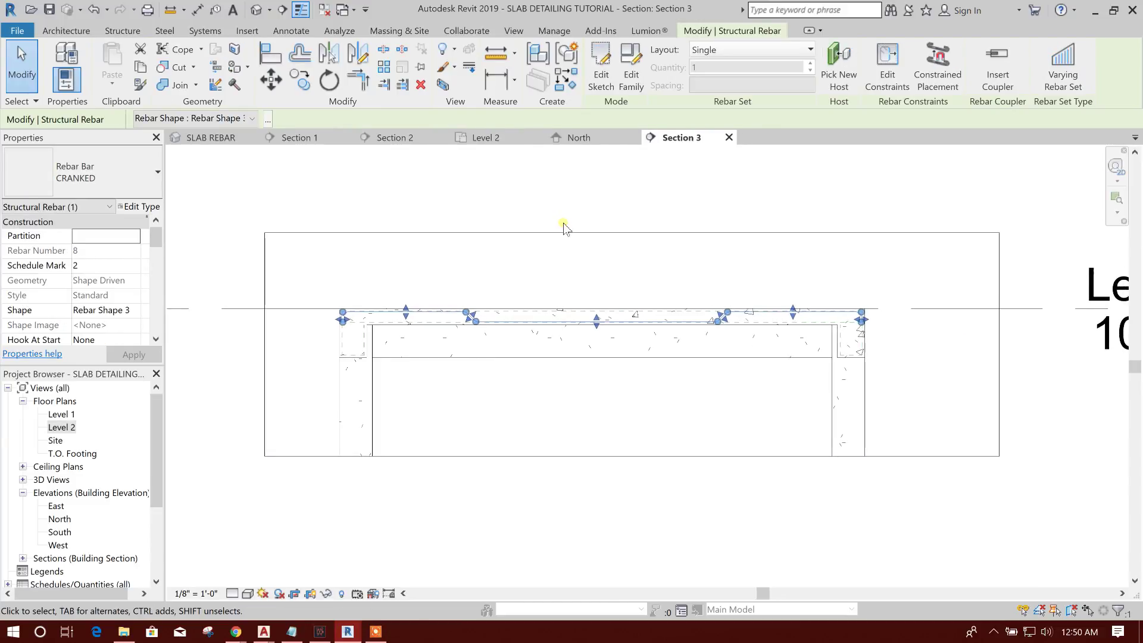
{"action": "key", "text": "Escape"}
{"action": "middle_click_drag", "start_coordinate": [526, 360], "coordinate": [534, 362]}
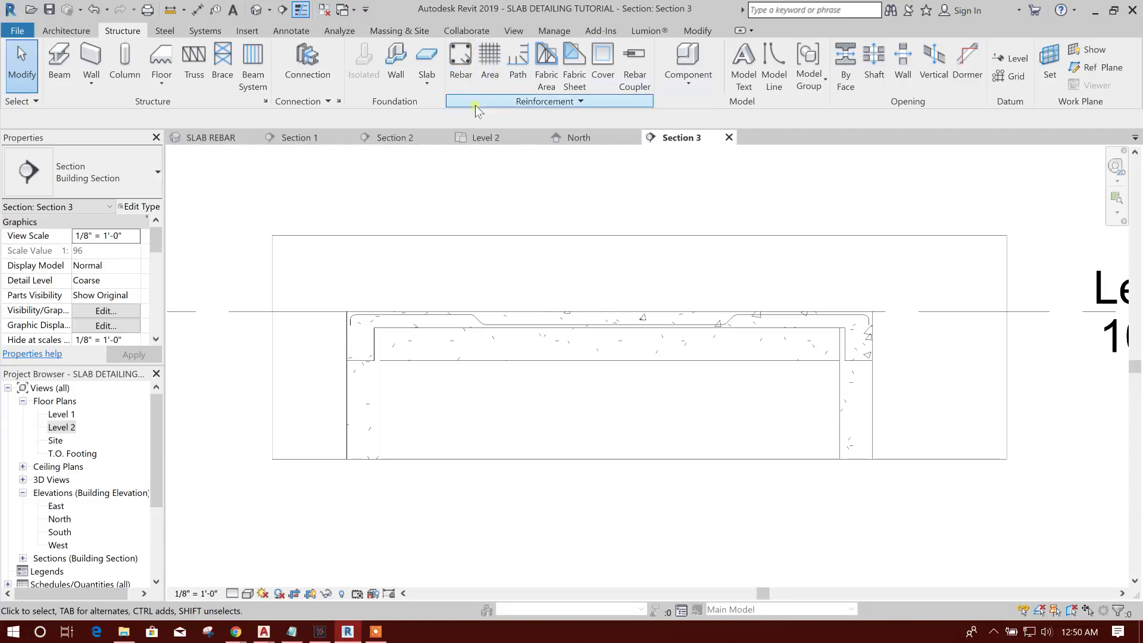
Sketch a straight rebar in the slab along its bottom cover line, from one end of the slab to the opposite end
{"action": "left_click", "coordinate": [460, 62]}
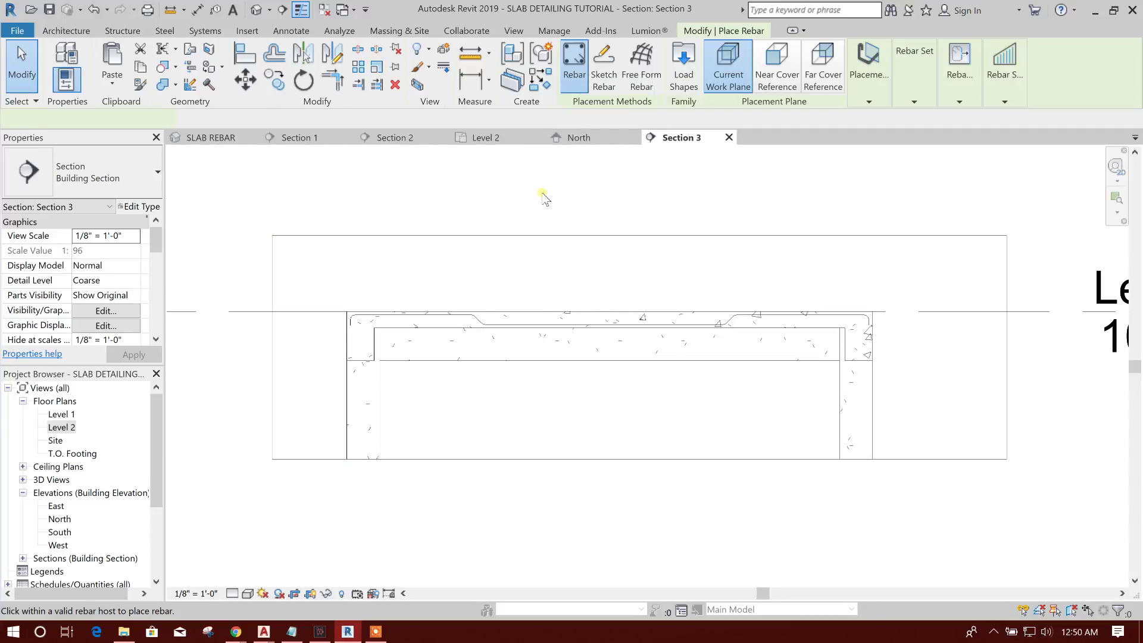
{"action": "left_click", "coordinate": [611, 72]}
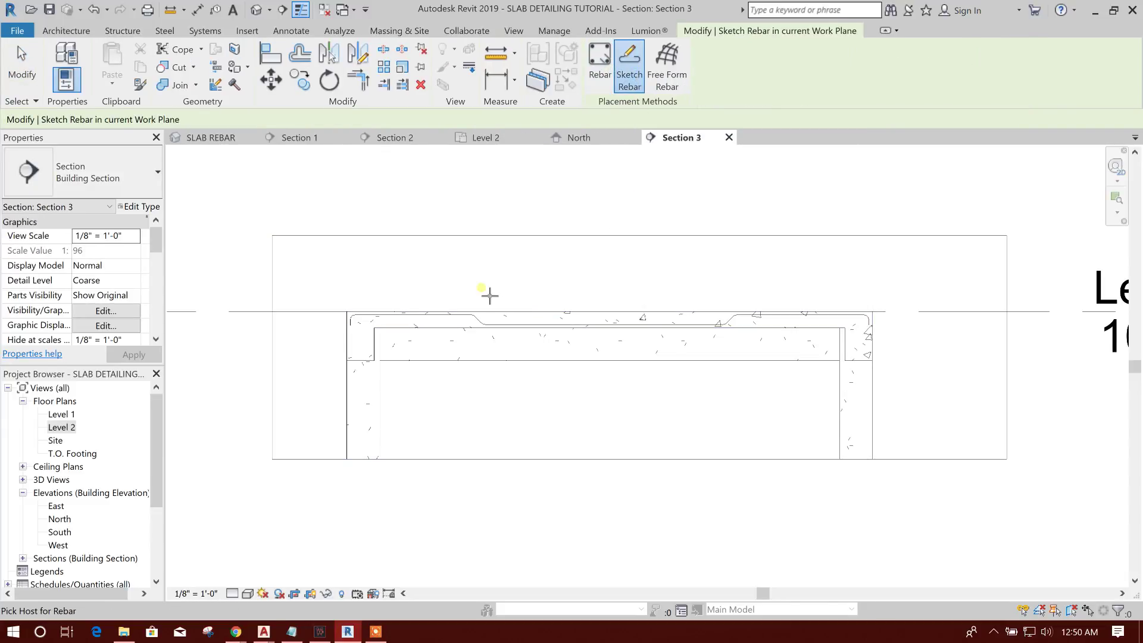
{"action": "scroll", "coordinate": [366, 345], "scroll_direction": "up", "scroll_amount": 2}
{"action": "scroll", "coordinate": [358, 335], "scroll_direction": "up", "scroll_amount": 1}
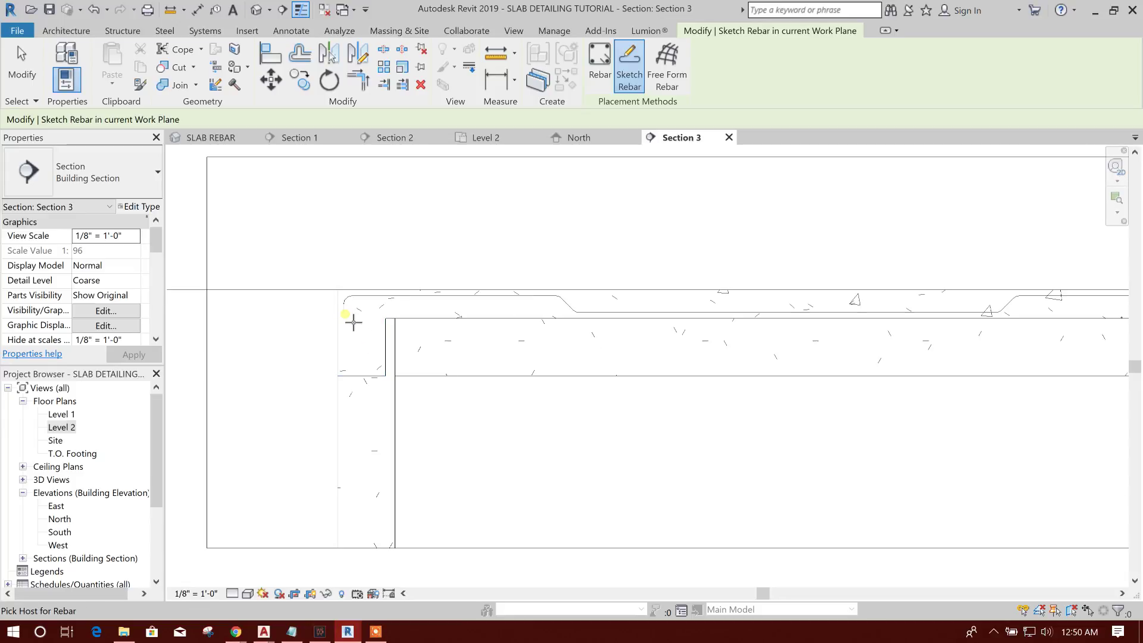
{"action": "left_click", "coordinate": [480, 324]}
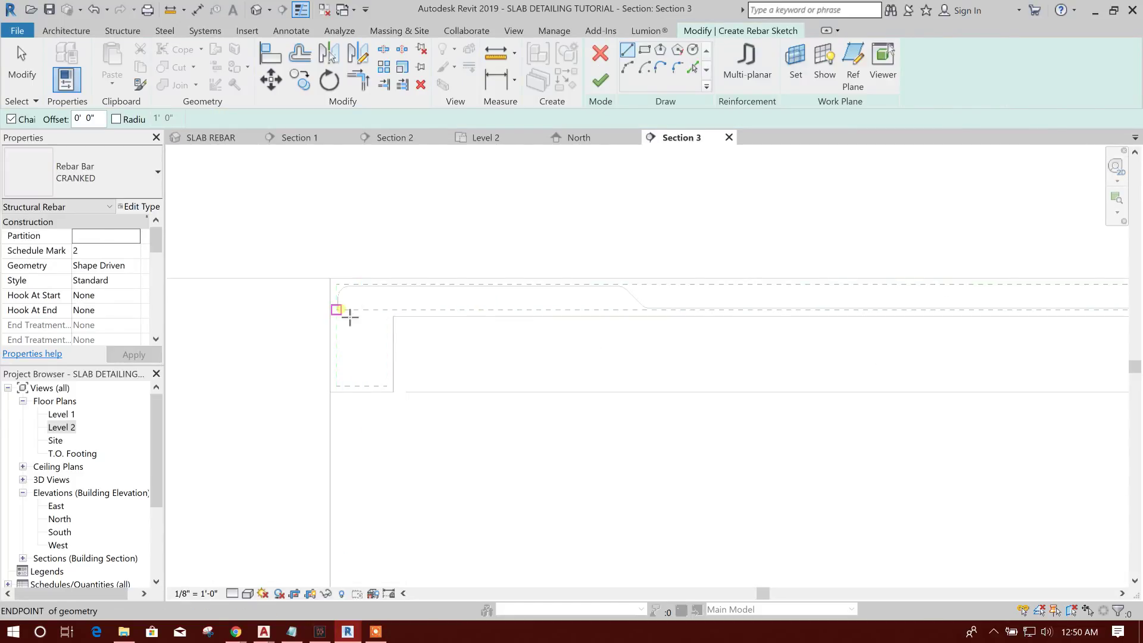
{"action": "left_click", "coordinate": [342, 309]}
{"action": "middle_click_drag", "start_coordinate": [842, 352], "coordinate": [546, 377]}
{"action": "middle_click_drag", "start_coordinate": [928, 387], "coordinate": [488, 405]}
{"action": "scroll", "coordinate": [828, 384], "scroll_direction": "up", "scroll_amount": 2}
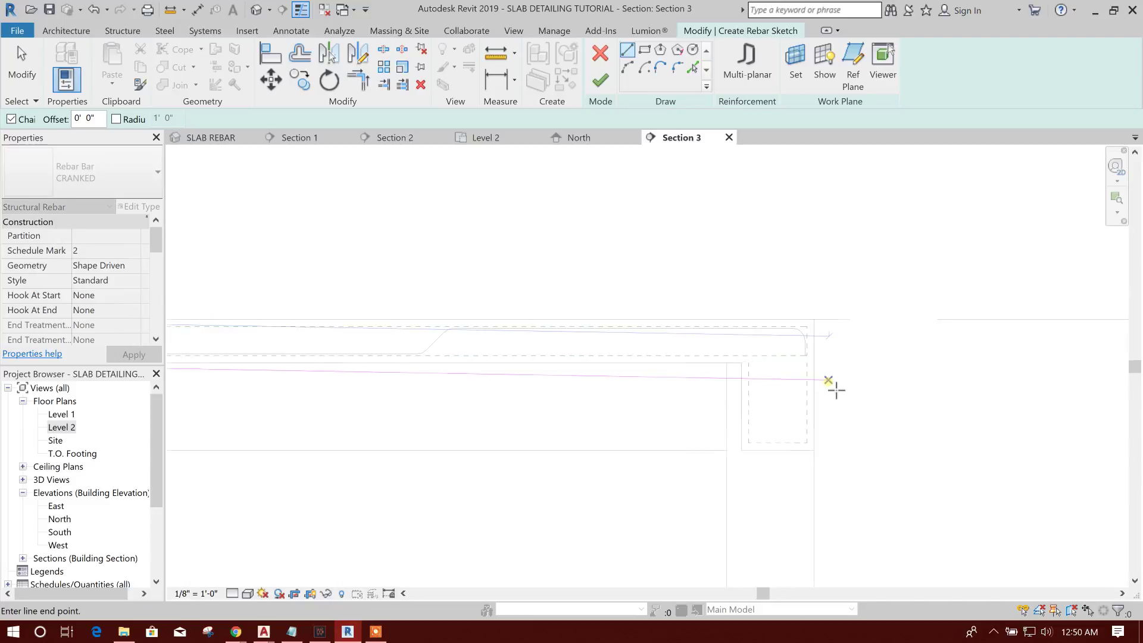
{"action": "left_click", "coordinate": [800, 349]}
Finish the straight bar's sketch and leave rebar placement
{"action": "scroll", "coordinate": [815, 260], "scroll_direction": "down", "scroll_amount": 2}
{"action": "key", "text": "Escape"}
{"action": "left_click", "coordinate": [600, 81]}
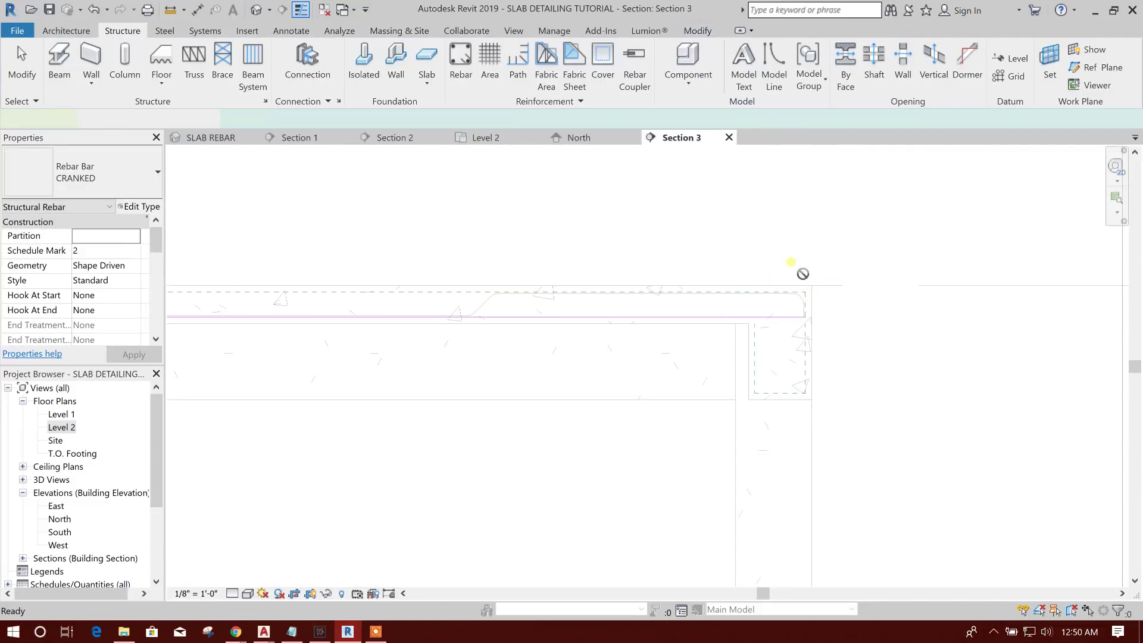
{"action": "scroll", "coordinate": [792, 263], "scroll_direction": "down", "scroll_amount": 3}
{"action": "key", "text": "Escape"}
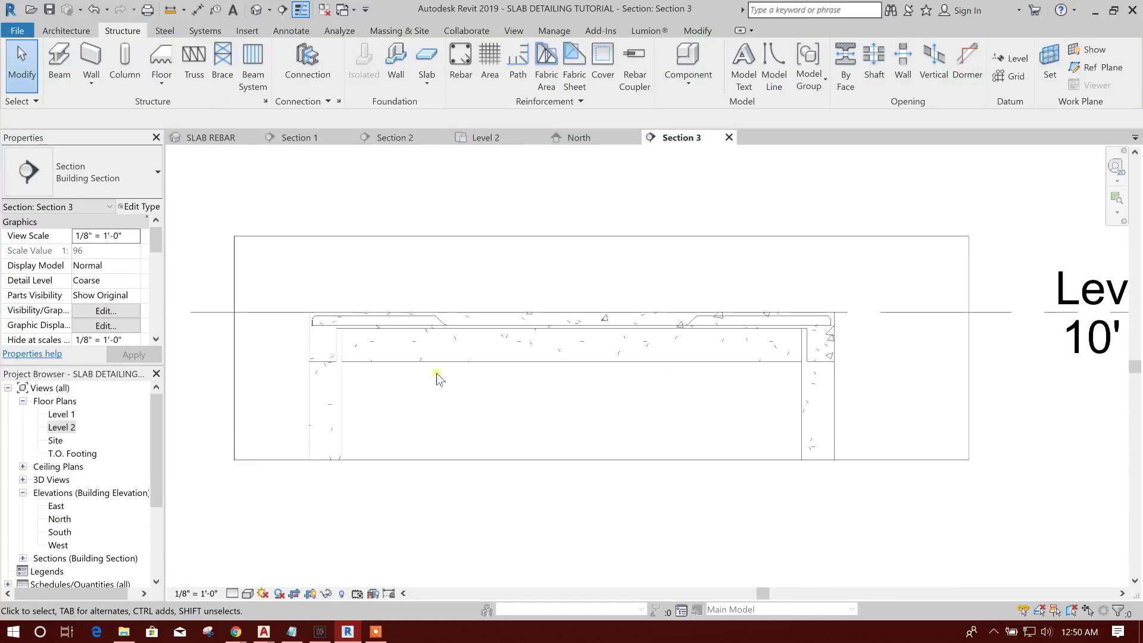
Set the cranked bar's layout to Maximum Spacing with a spacing of 12"
{"action": "scroll", "coordinate": [456, 351], "scroll_direction": "up", "scroll_amount": 3}
{"action": "left_click", "coordinate": [467, 321]}
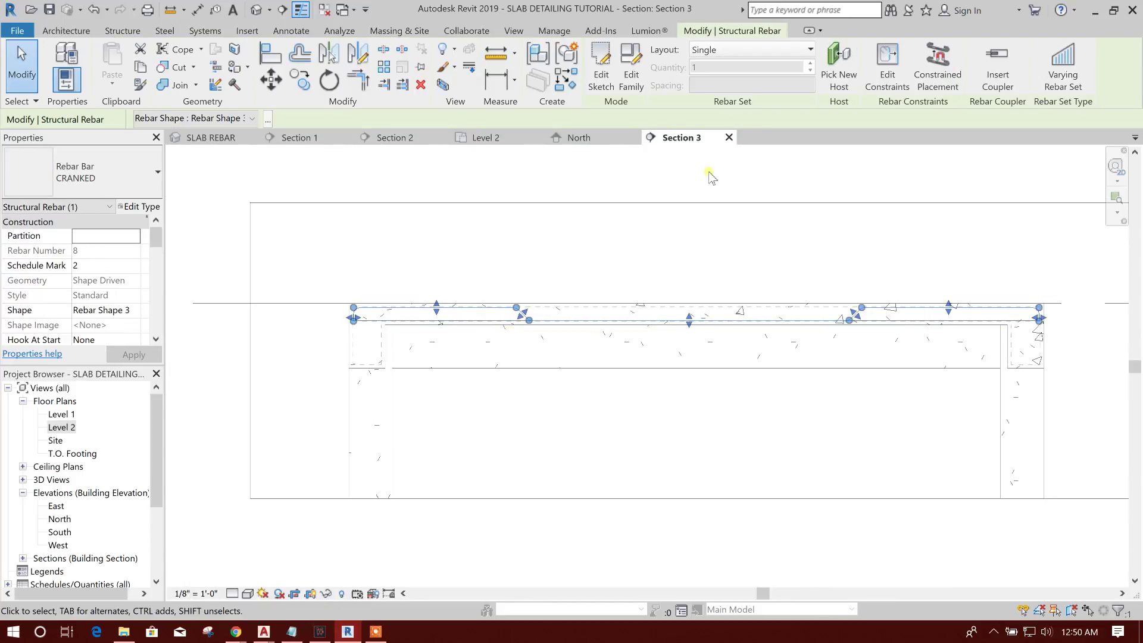
{"action": "left_click", "coordinate": [760, 56]}
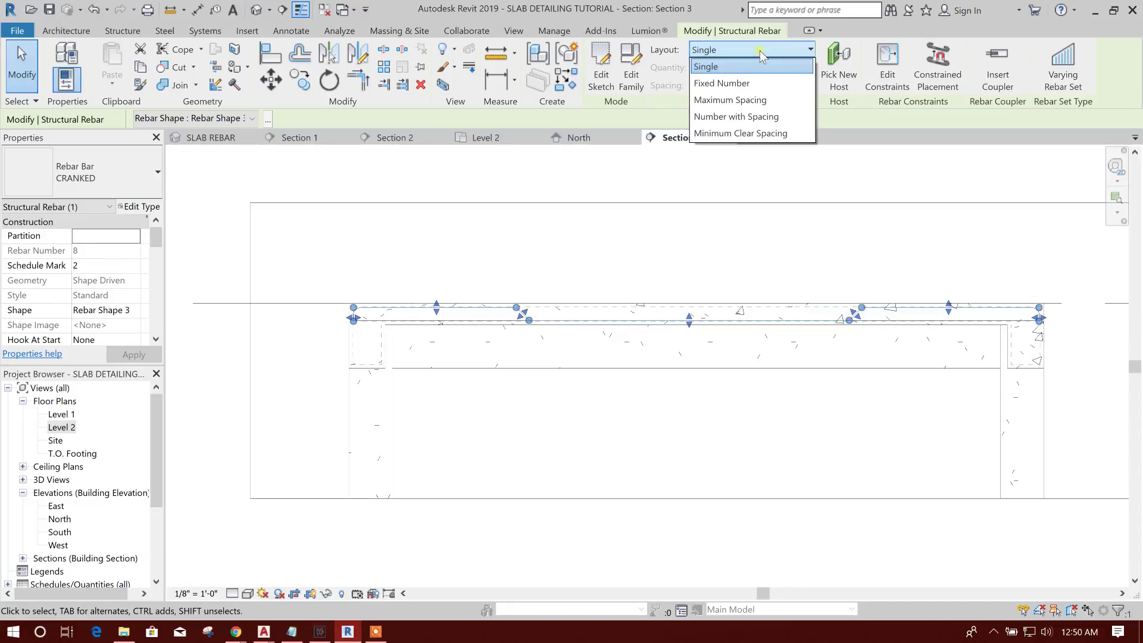
{"action": "left_click", "coordinate": [746, 98]}
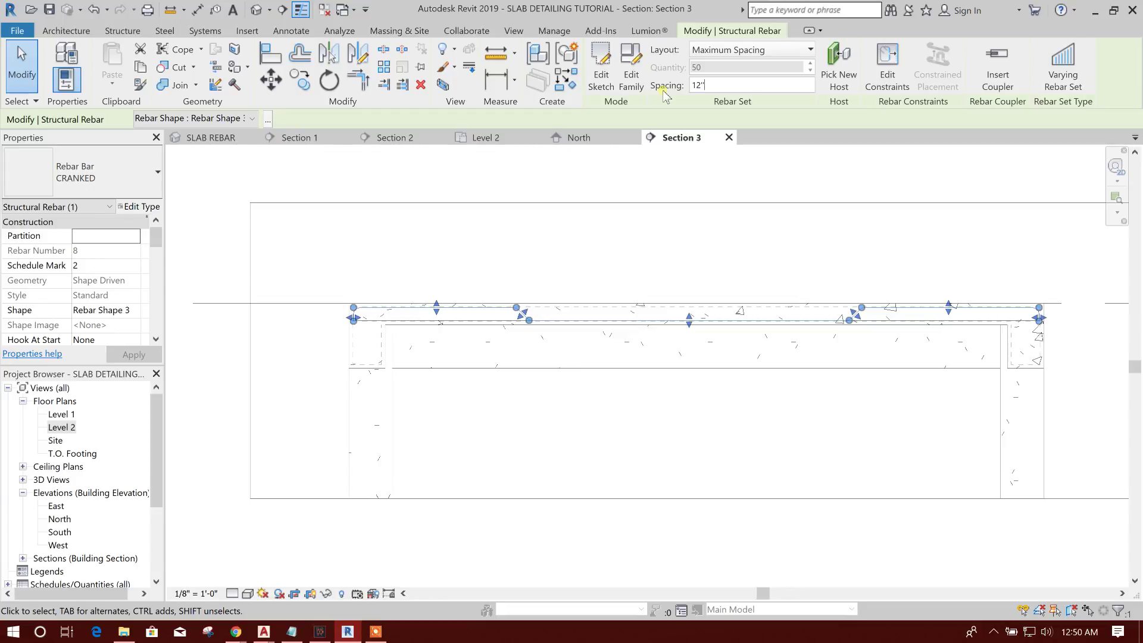
{"action": "left_click", "coordinate": [658, 218]}
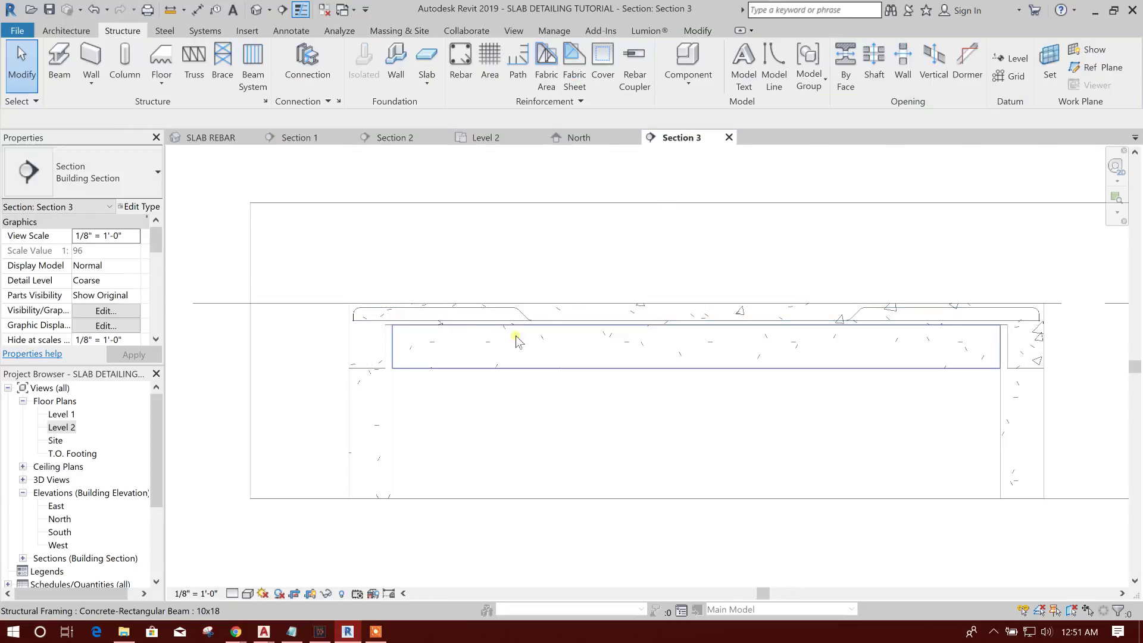
Set the straight bottom bar's layout to Maximum Spacing with a spacing of 1'
{"action": "left_click", "coordinate": [488, 324]}
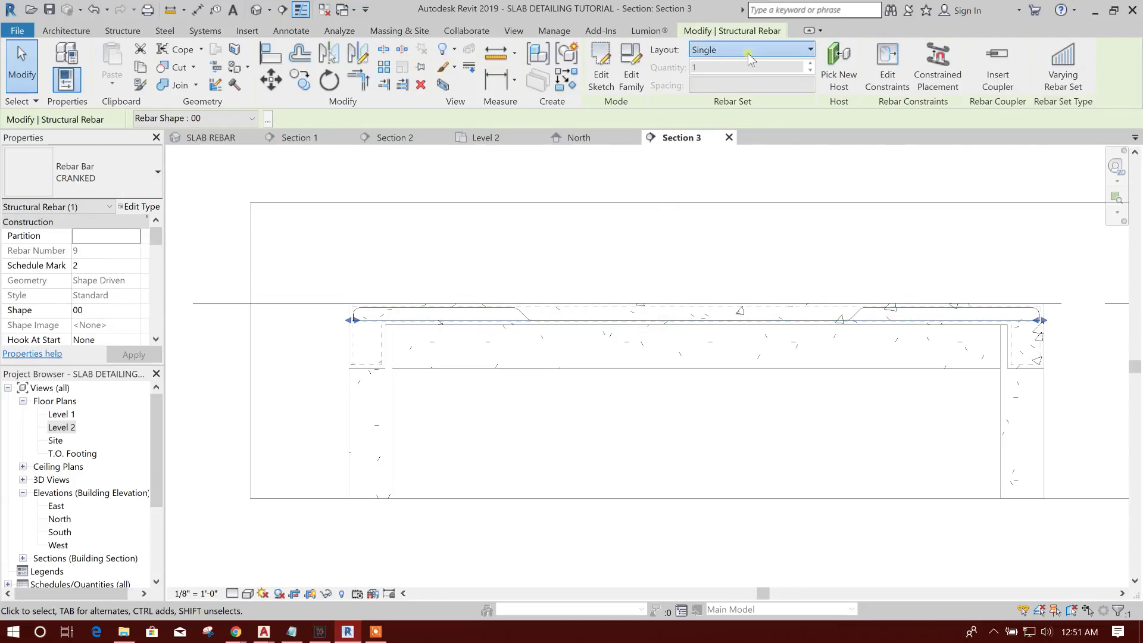
{"action": "left_click", "coordinate": [750, 58]}
{"action": "left_click", "coordinate": [744, 99]}
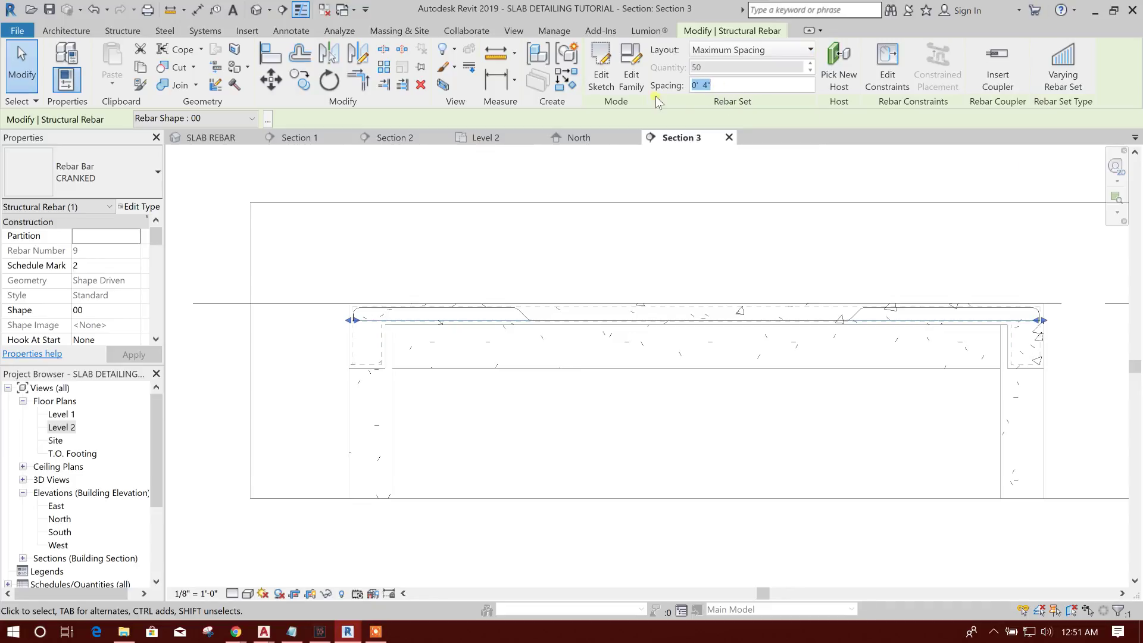
{"action": "type", "text": "1'"}
{"action": "key", "text": "Return"}
{"action": "left_click", "coordinate": [742, 430]}
{"action": "middle_click_drag", "start_coordinate": [496, 271], "coordinate": [522, 291]}
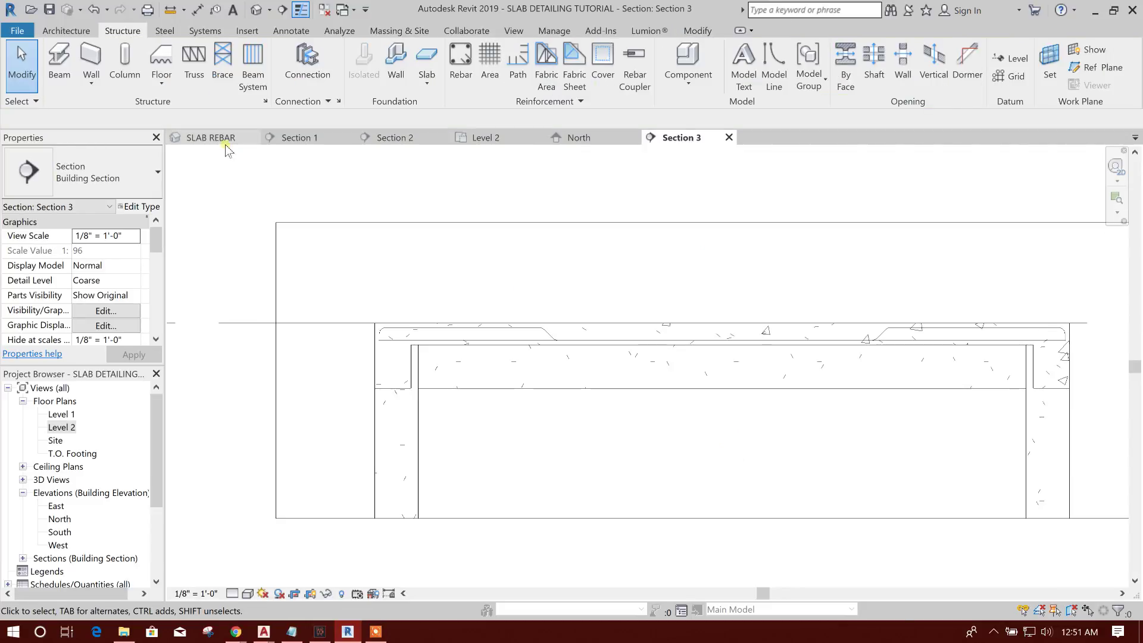
In the SLAB REBAR 3D view, override the copied slab's graphics by element to make its surface partly transparent
{"action": "left_click", "coordinate": [212, 137]}
{"action": "scroll", "coordinate": [756, 374], "scroll_direction": "up", "scroll_amount": 3}
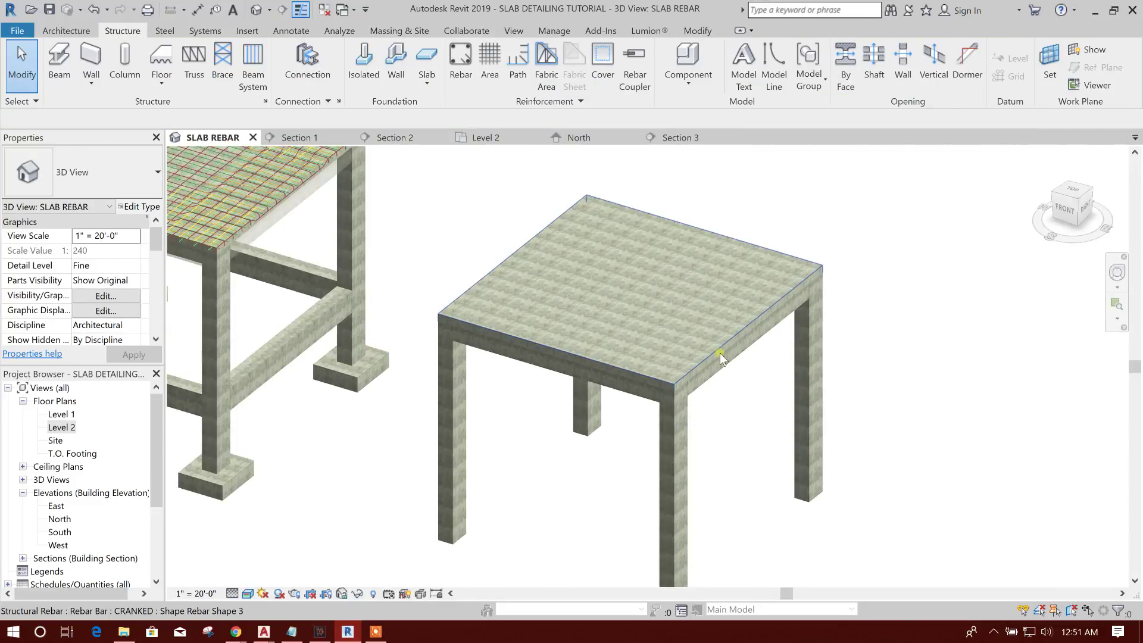
{"action": "scroll", "coordinate": [553, 375], "scroll_direction": "up", "scroll_amount": 4}
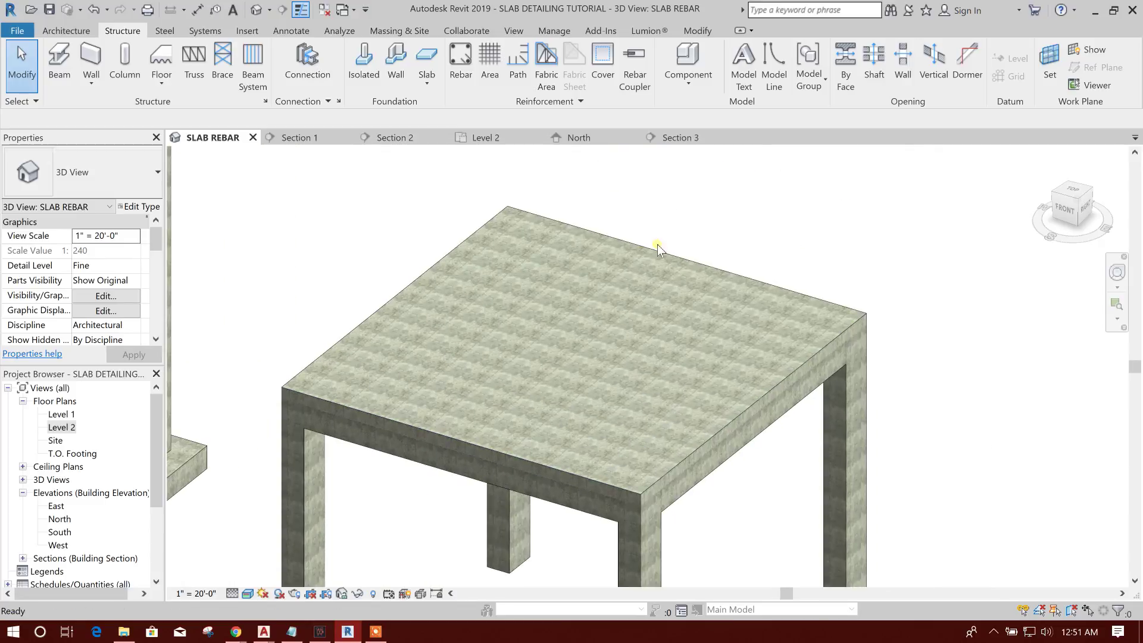
{"action": "scroll", "coordinate": [872, 314], "scroll_direction": "up", "scroll_amount": 3}
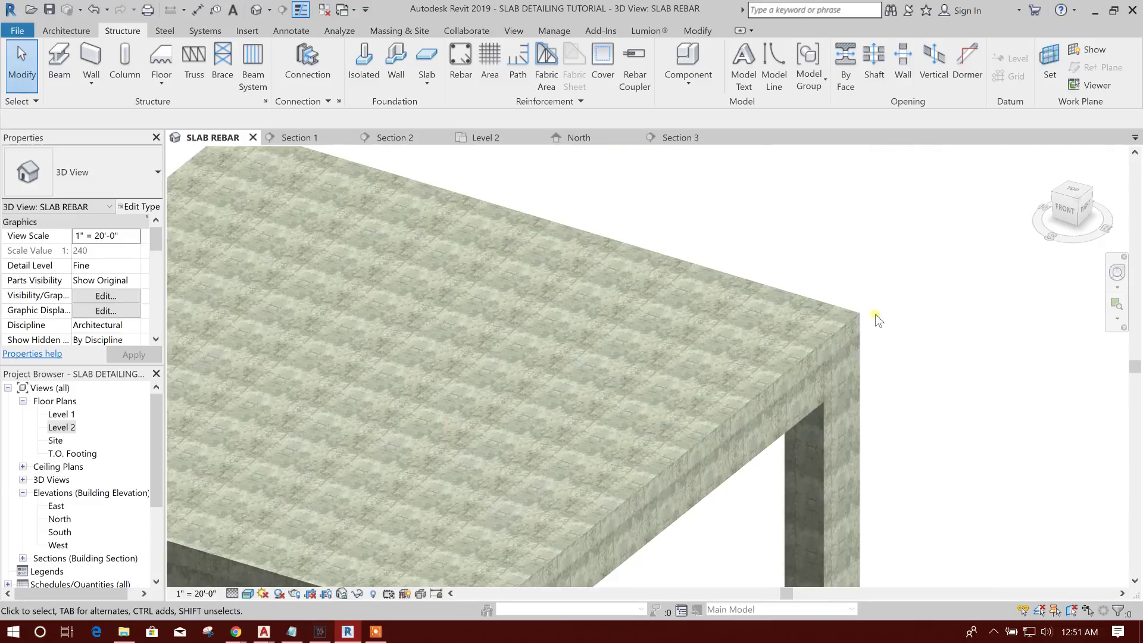
{"action": "left_click", "coordinate": [844, 314]}
{"action": "scroll", "coordinate": [837, 262], "scroll_direction": "down", "scroll_amount": 3}
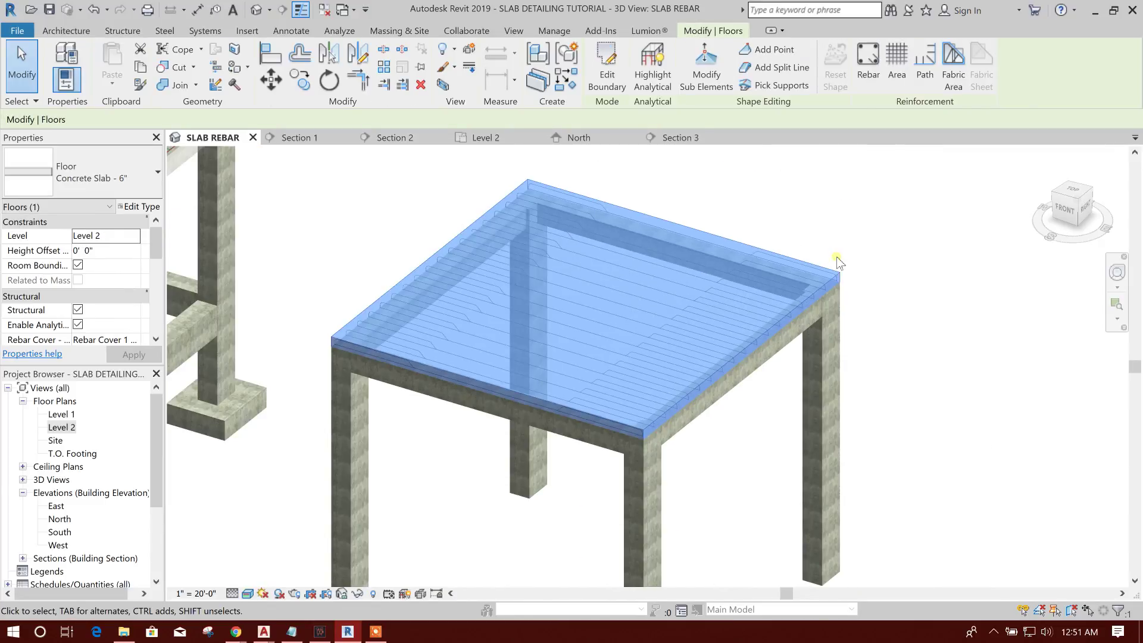
{"action": "right_click", "coordinate": [841, 273]}
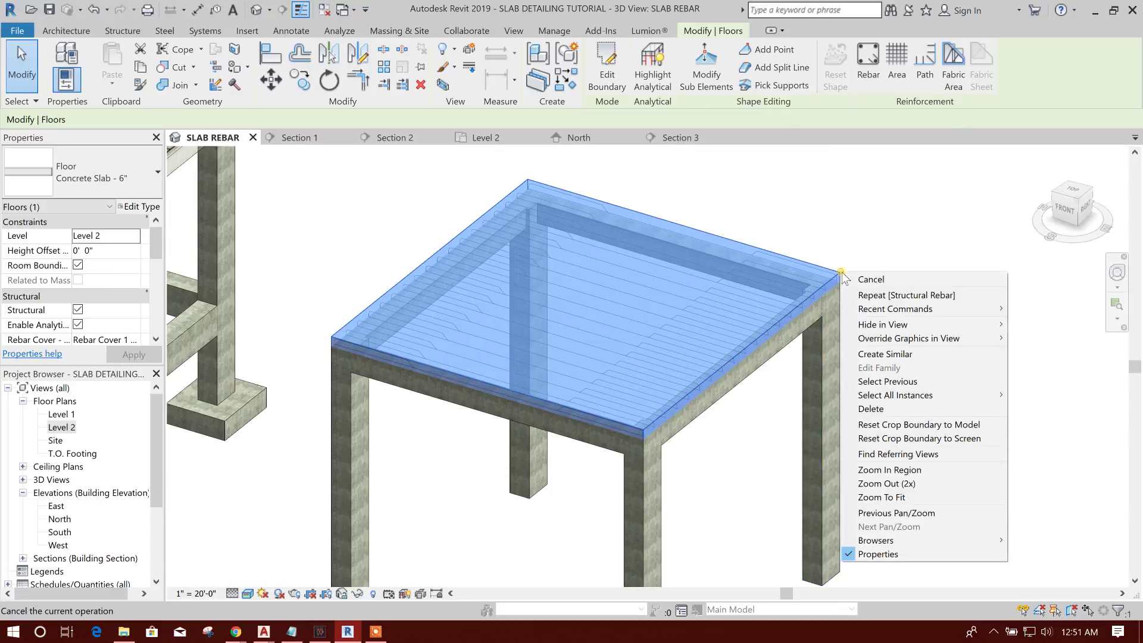
{"action": "mouse_move", "coordinate": [951, 339]}
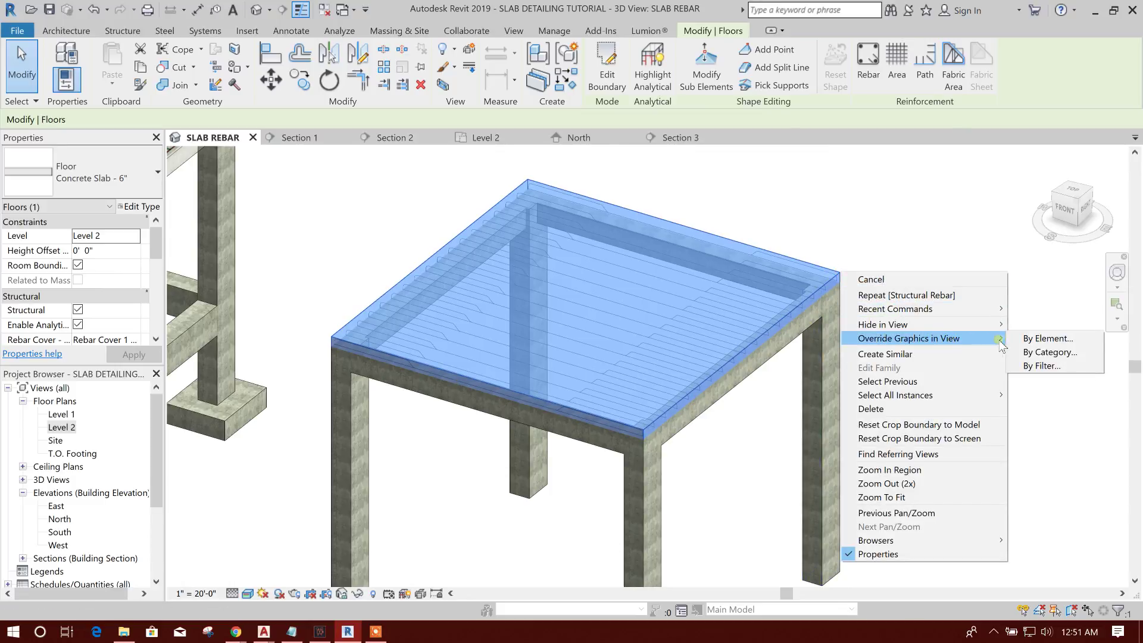
{"action": "left_click", "coordinate": [1050, 341]}
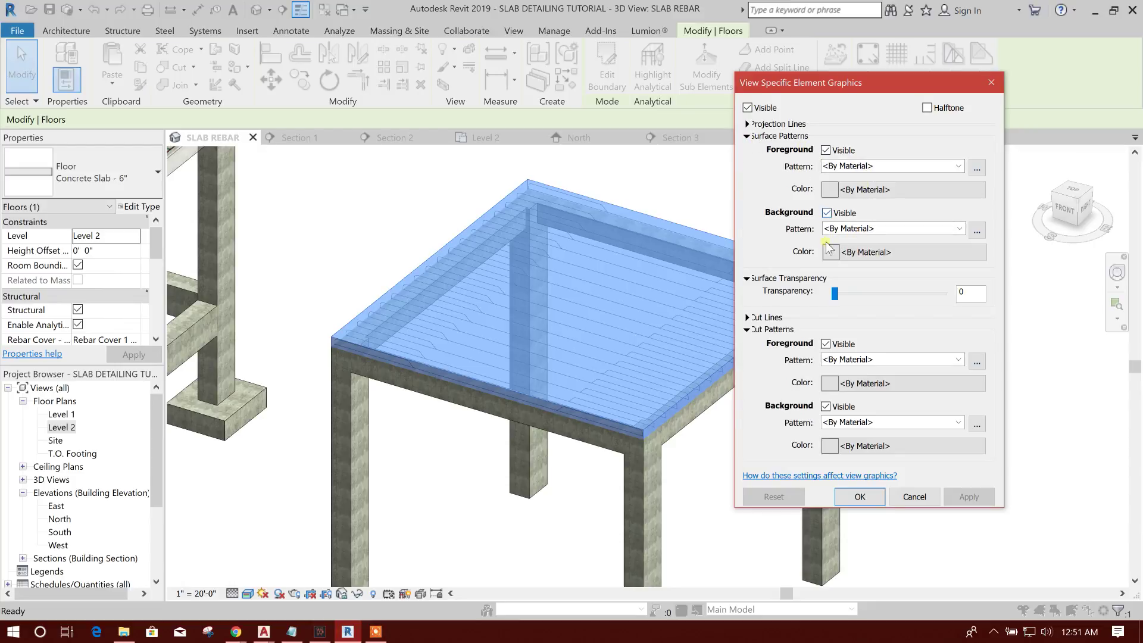
{"action": "left_click_drag", "start_coordinate": [887, 295], "coordinate": [888, 295]}
{"action": "left_click", "coordinate": [968, 496]}
{"action": "left_click", "coordinate": [860, 496]}
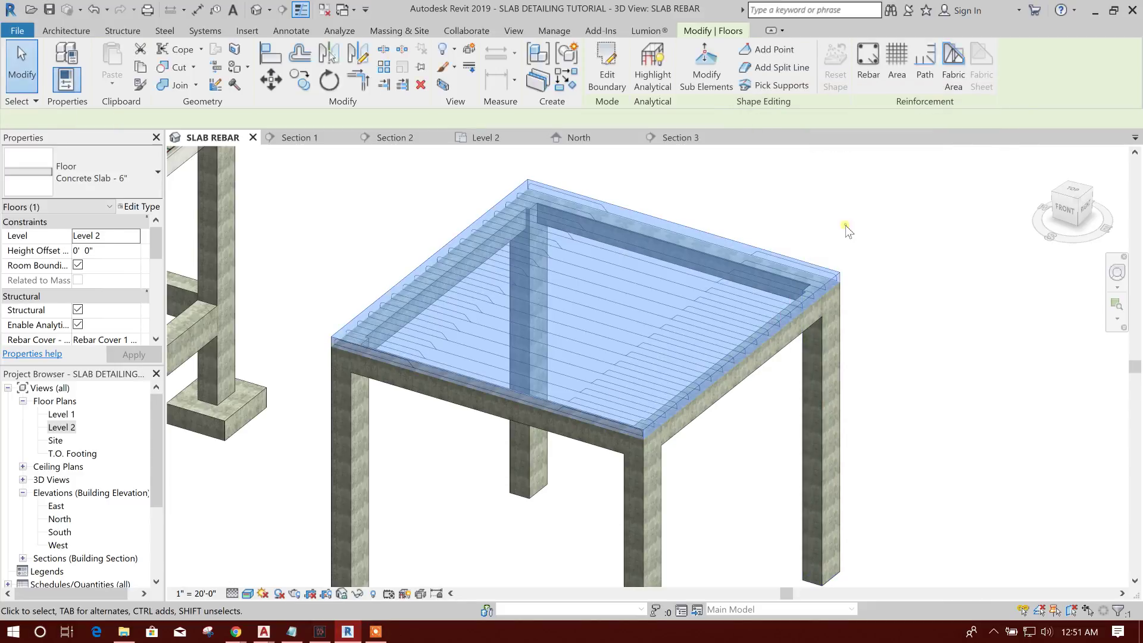
{"action": "left_click", "coordinate": [845, 224]}
Examine the cranked and straight bars inside the transparent slab, up close at its back corner
{"action": "scroll", "coordinate": [866, 231], "scroll_direction": "up", "scroll_amount": 3}
{"action": "scroll", "coordinate": [867, 231], "scroll_direction": "down", "scroll_amount": 3}
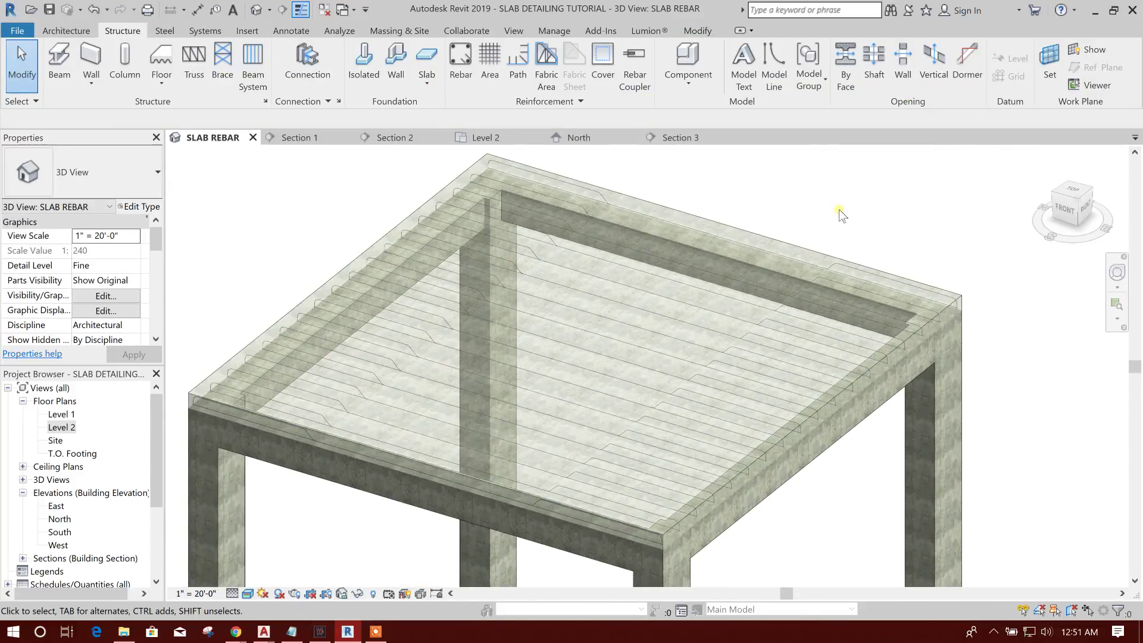
{"action": "scroll", "coordinate": [659, 174], "scroll_direction": "up", "scroll_amount": 5}
{"action": "scroll", "coordinate": [651, 255], "scroll_direction": "down", "scroll_amount": 5}
{"action": "scroll", "coordinate": [344, 213], "scroll_direction": "up", "scroll_amount": 2}
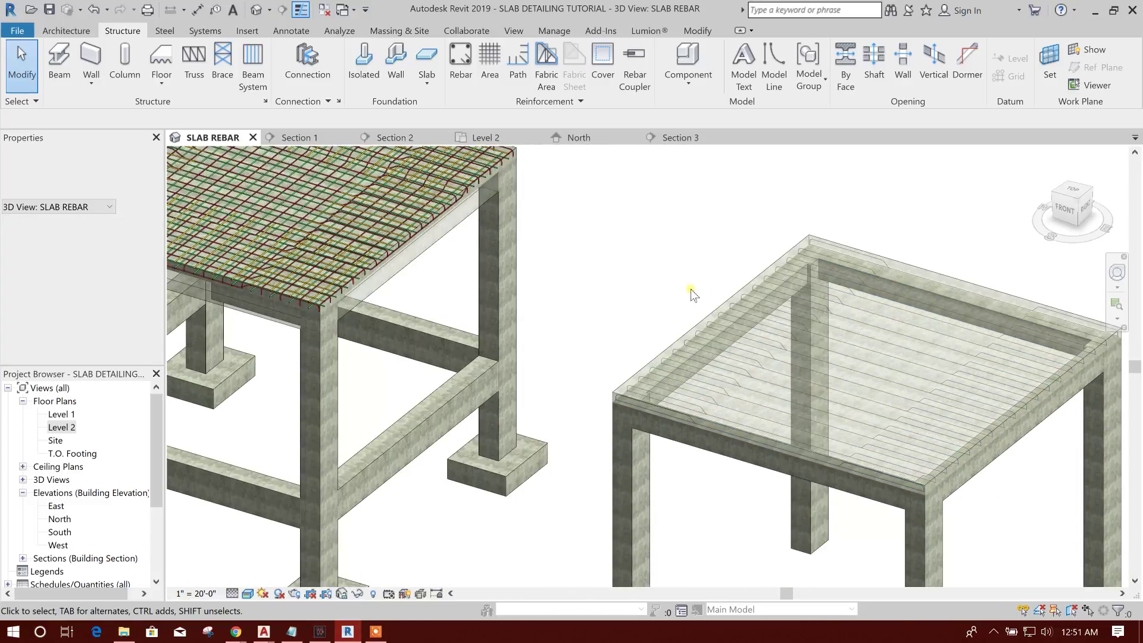
{"action": "scroll", "coordinate": [344, 213], "scroll_direction": "down", "scroll_amount": 3}
{"action": "scroll", "coordinate": [646, 233], "scroll_direction": "up", "scroll_amount": 5}
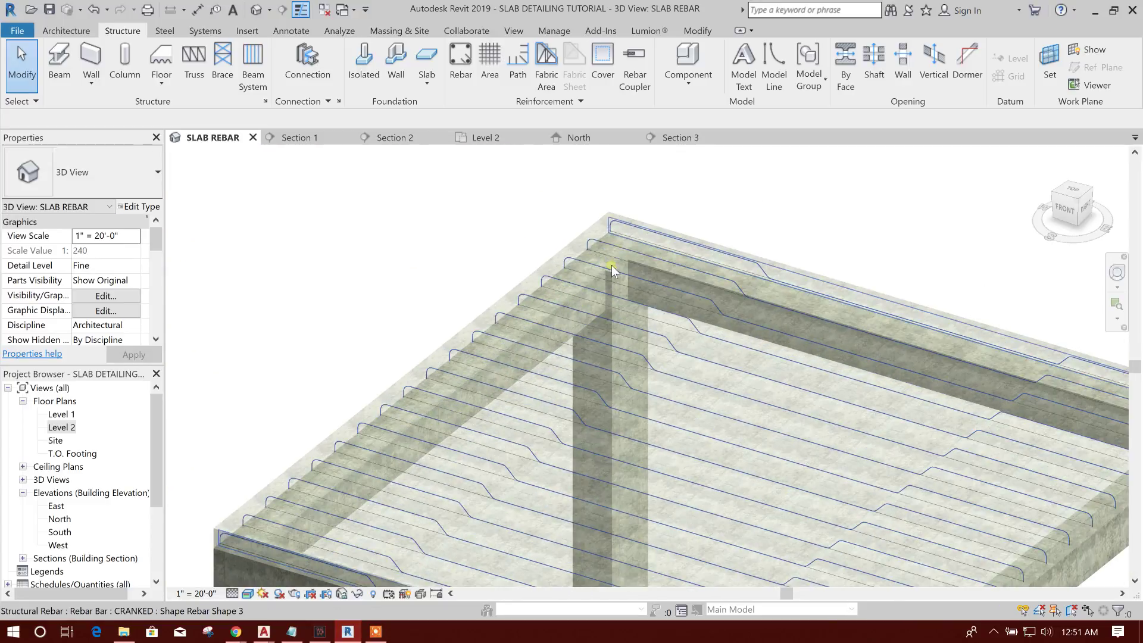
{"action": "scroll", "coordinate": [611, 227], "scroll_direction": "up", "scroll_amount": 2}
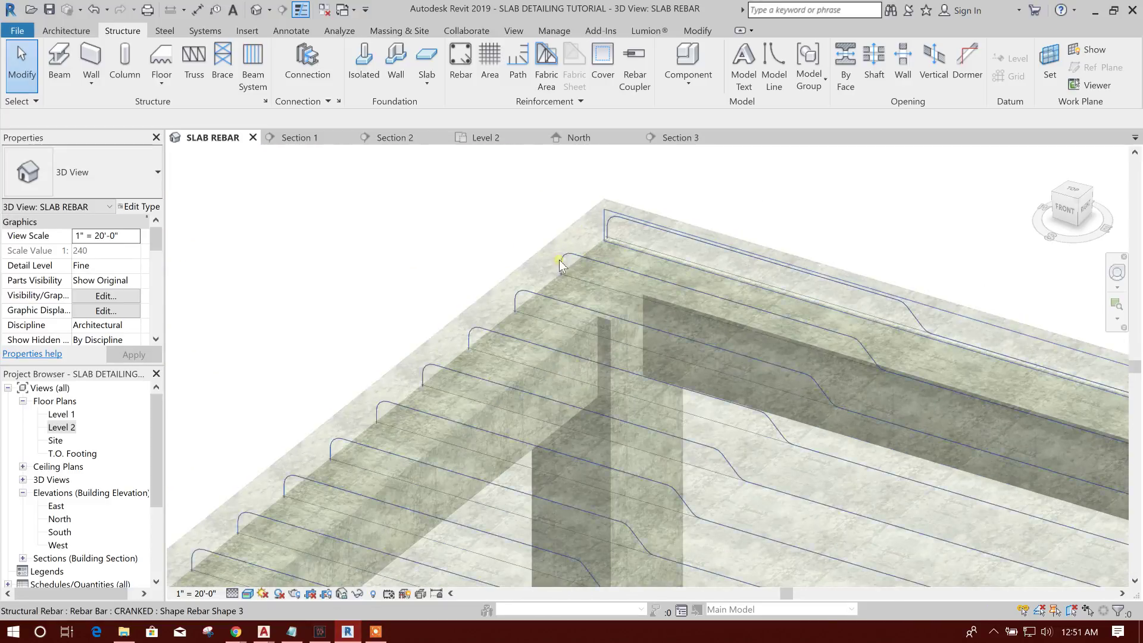
Show the cranked and straight bar sets unobscured and as solids in the SLAB REBAR 3D view through their view visibility states
{"action": "left_click", "coordinate": [619, 238]}
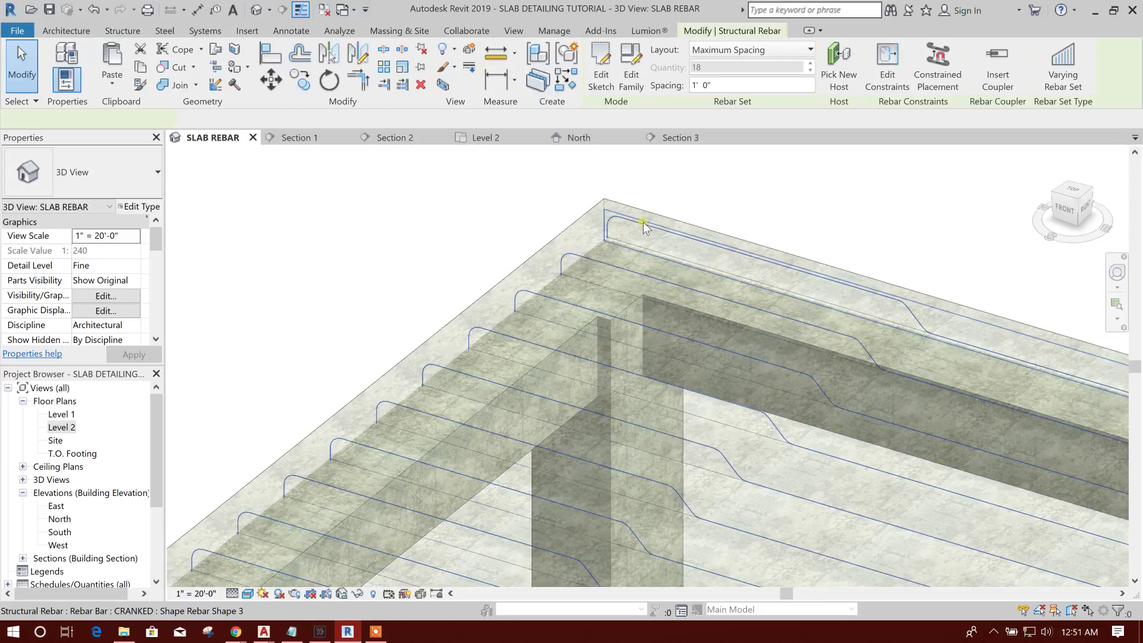
{"action": "key", "text": "Escape"}
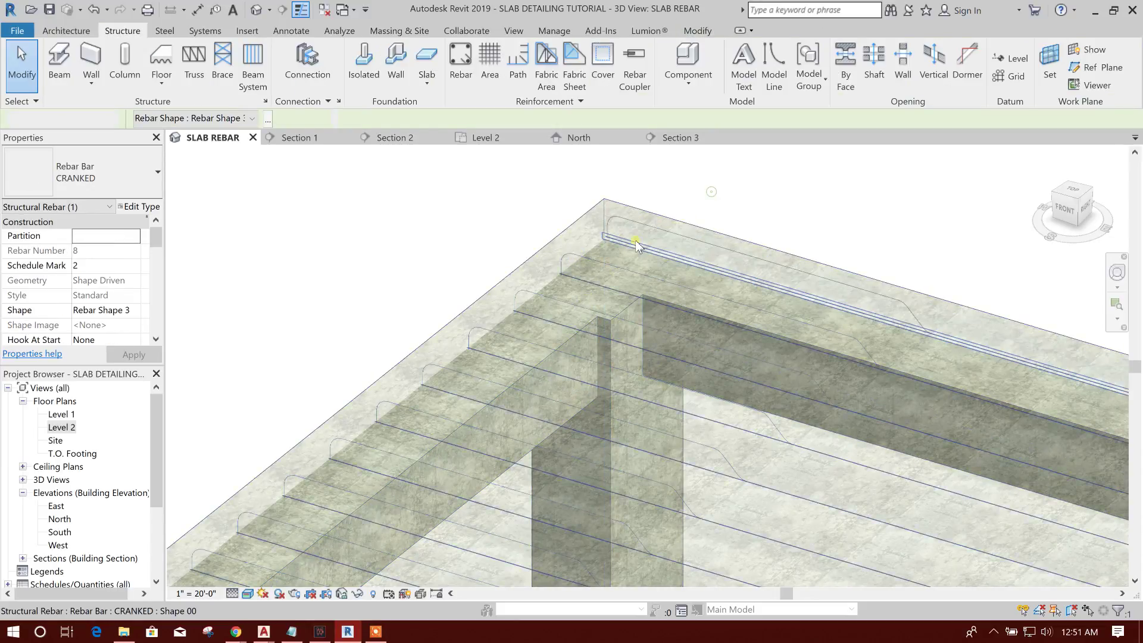
{"action": "scroll", "coordinate": [564, 280], "scroll_direction": "up", "scroll_amount": 3}
{"action": "left_click", "coordinate": [538, 269]}
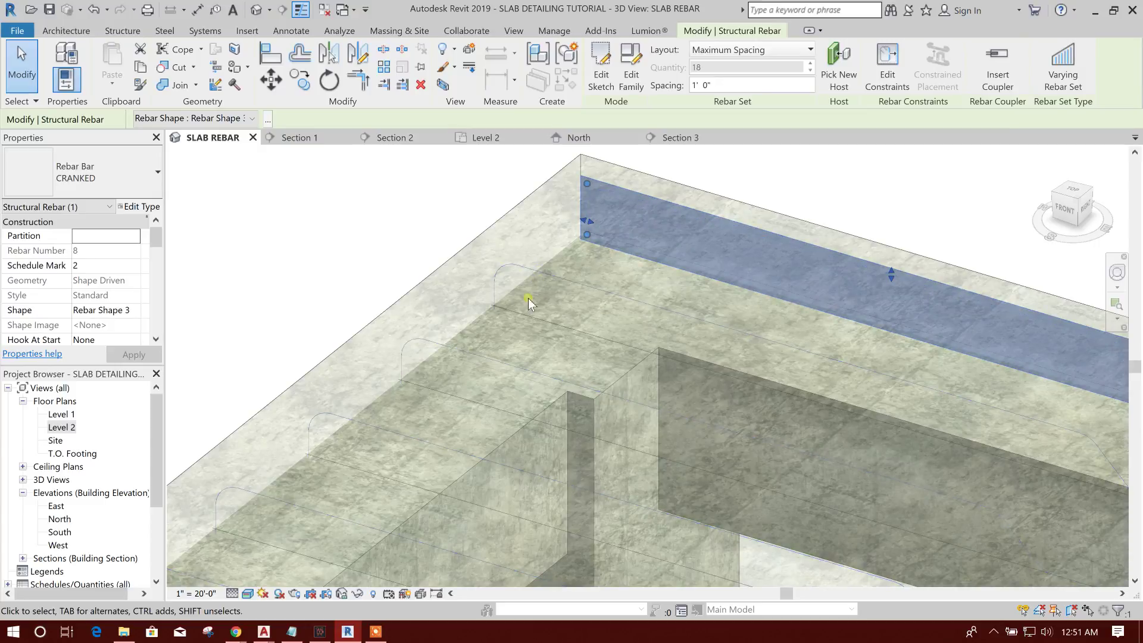
{"action": "left_click", "coordinate": [531, 318], "text": "ctrl"}
{"action": "scroll", "coordinate": [524, 318], "scroll_direction": "down", "scroll_amount": 5}
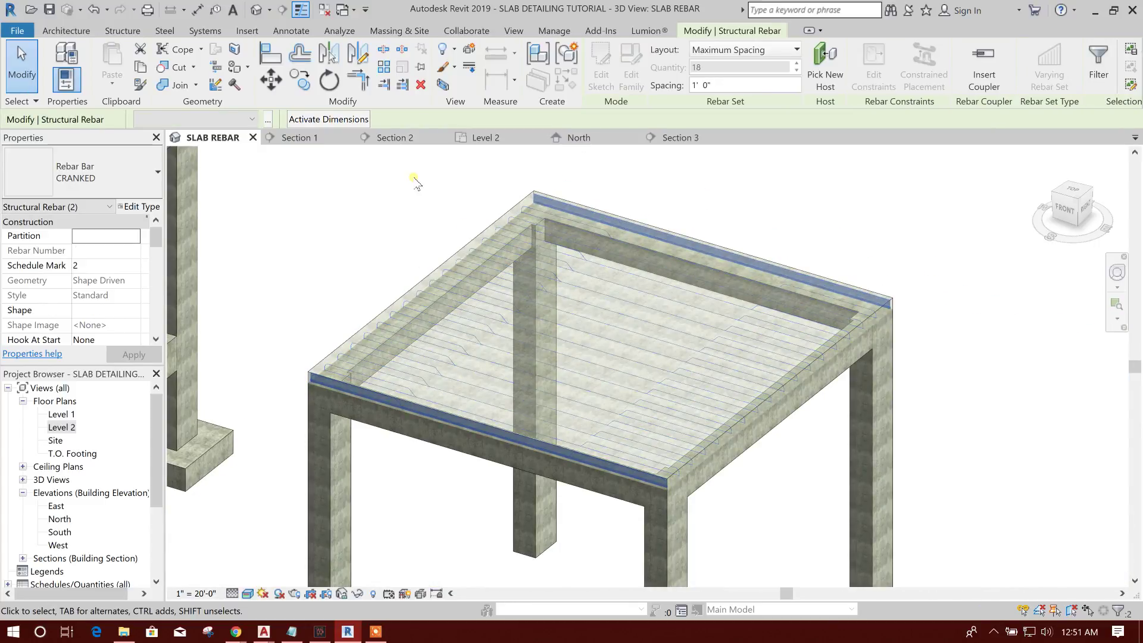
{"action": "scroll", "coordinate": [119, 291], "scroll_direction": "down", "scroll_amount": 3}
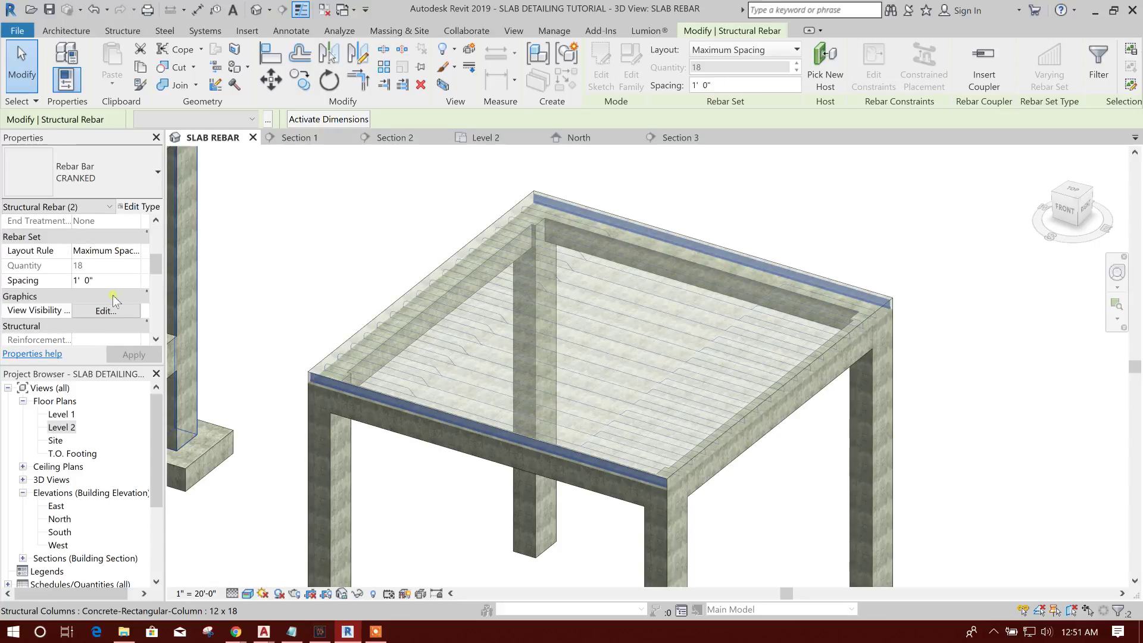
{"action": "left_click", "coordinate": [93, 311]}
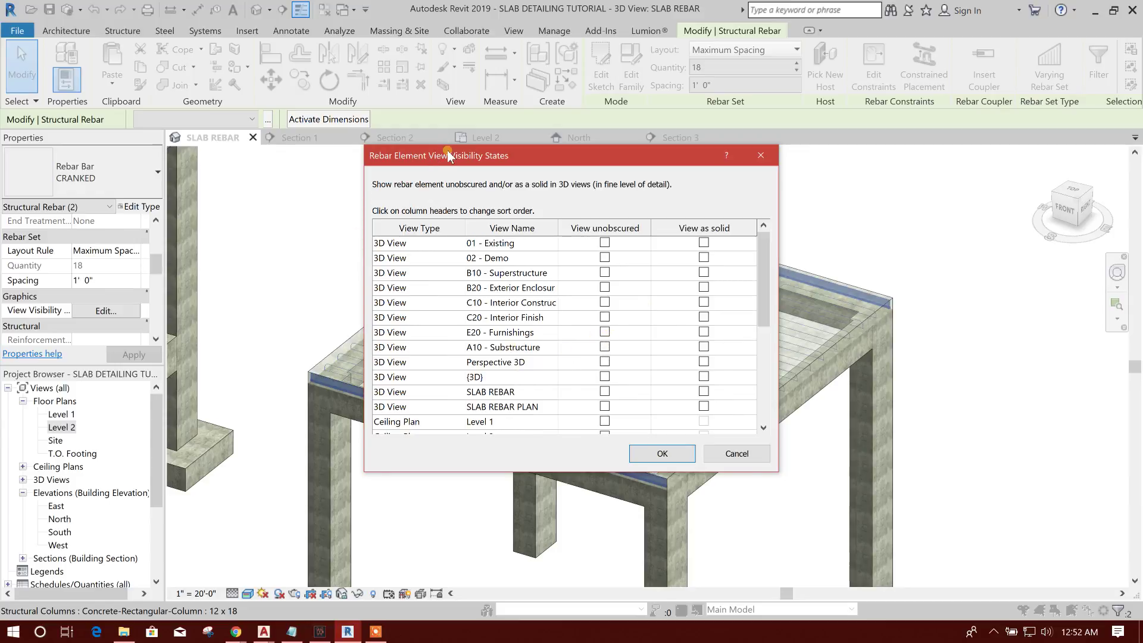
{"action": "left_click_drag", "start_coordinate": [448, 157], "coordinate": [544, 218]}
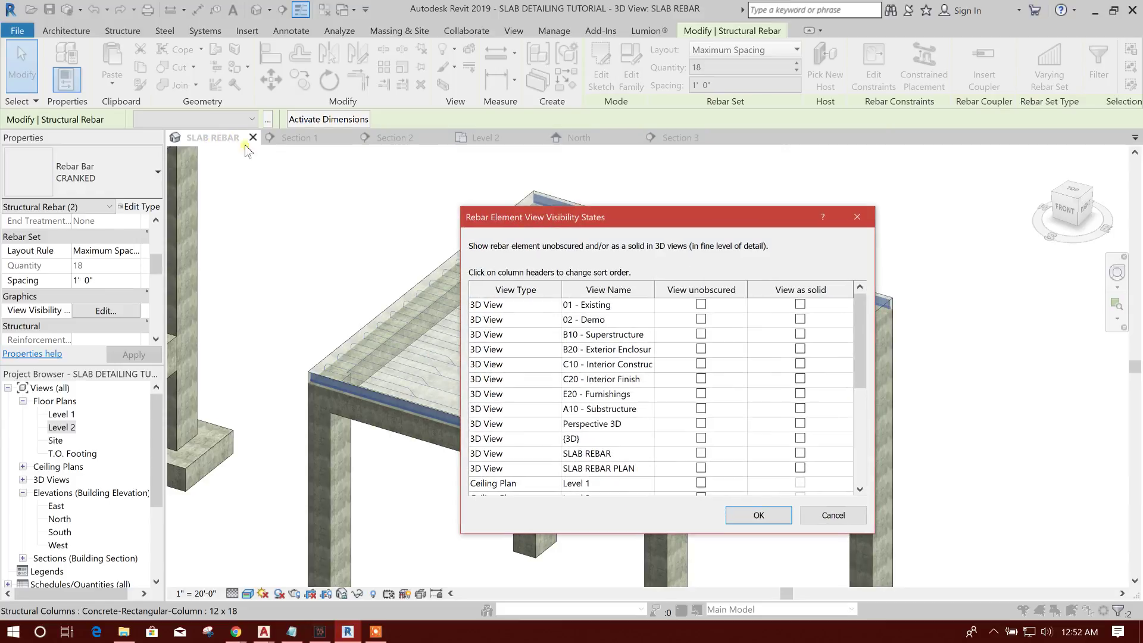
{"action": "scroll", "coordinate": [588, 441], "scroll_direction": "down", "scroll_amount": 1}
{"action": "left_click", "coordinate": [597, 410]}
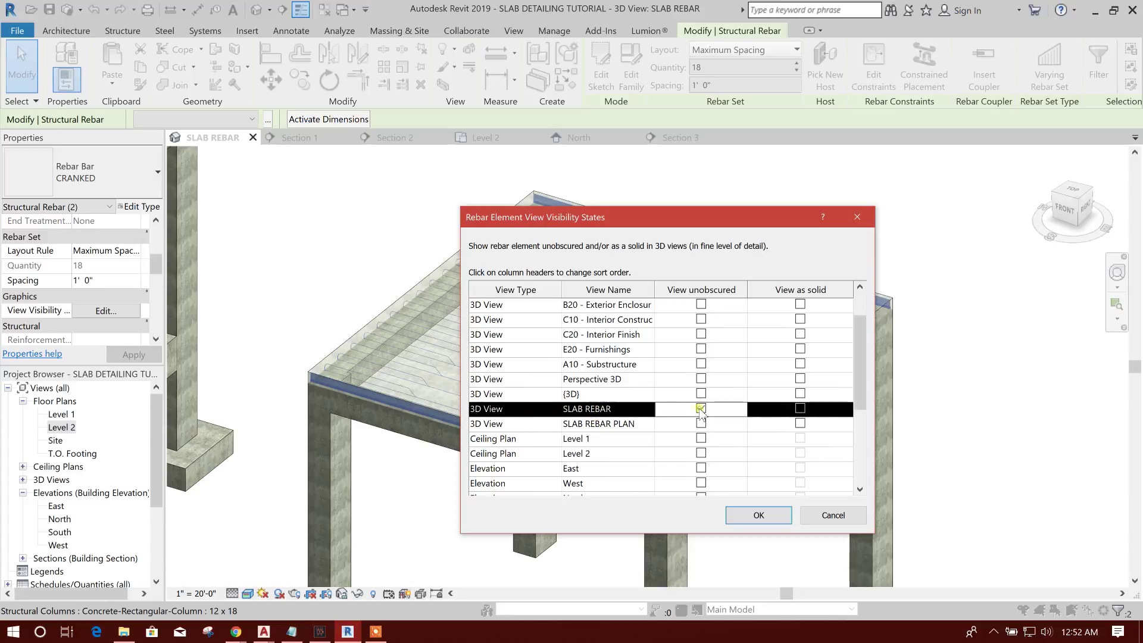
{"action": "left_click", "coordinate": [800, 409]}
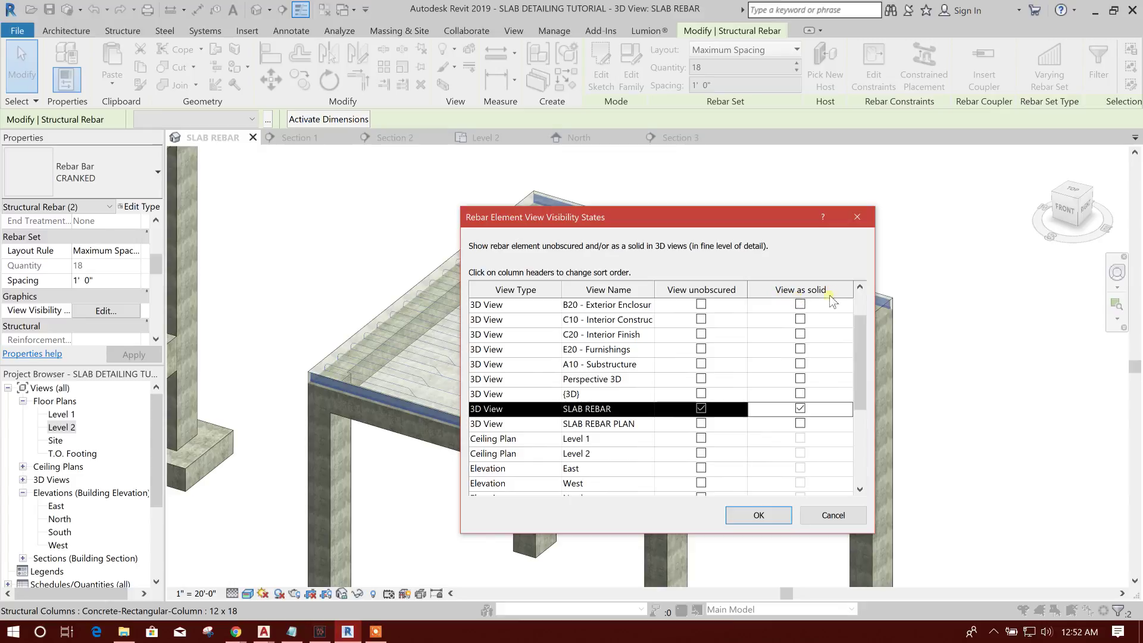
{"action": "left_click", "coordinate": [758, 515]}
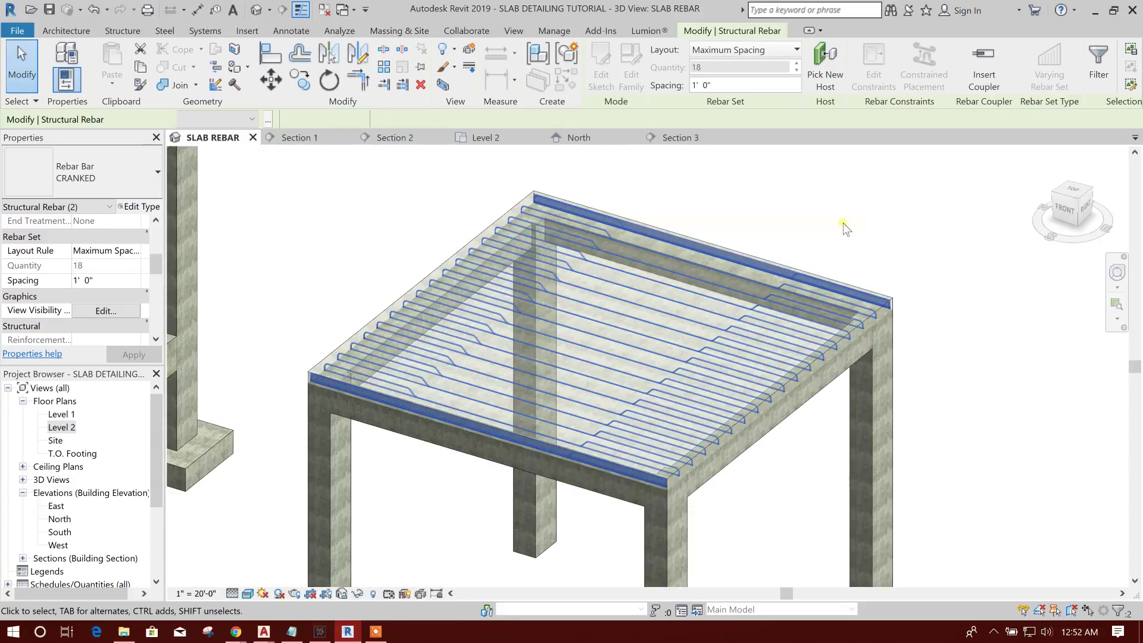
{"action": "key", "text": "Escape"}
Change the rebar type of the straight bar set in the copied slab to BOTTOM STRAIGHT
{"action": "scroll", "coordinate": [852, 306], "scroll_direction": "up", "scroll_amount": 5}
{"action": "middle_click_drag", "start_coordinate": [712, 288], "coordinate": [851, 267]}
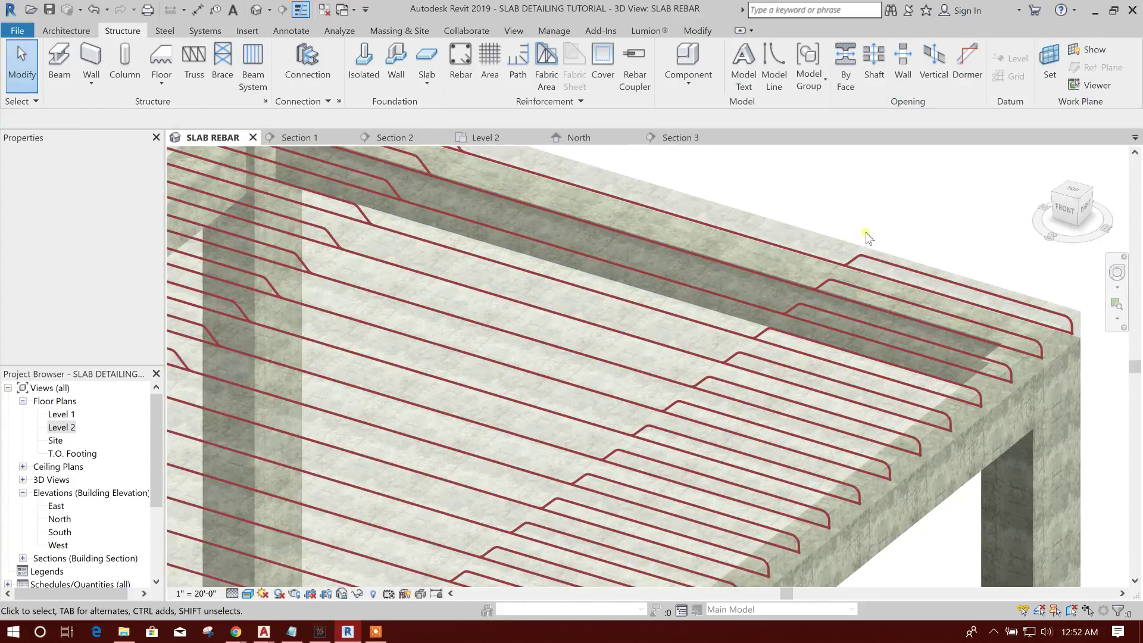
{"action": "scroll", "coordinate": [866, 232], "scroll_direction": "down", "scroll_amount": 3}
{"action": "middle_click_drag", "start_coordinate": [385, 283], "coordinate": [485, 264]}
{"action": "scroll", "coordinate": [539, 233], "scroll_direction": "up", "scroll_amount": 1}
{"action": "middle_click_drag", "start_coordinate": [564, 262], "coordinate": [555, 298]}
{"action": "scroll", "coordinate": [509, 305], "scroll_direction": "up", "scroll_amount": 2}
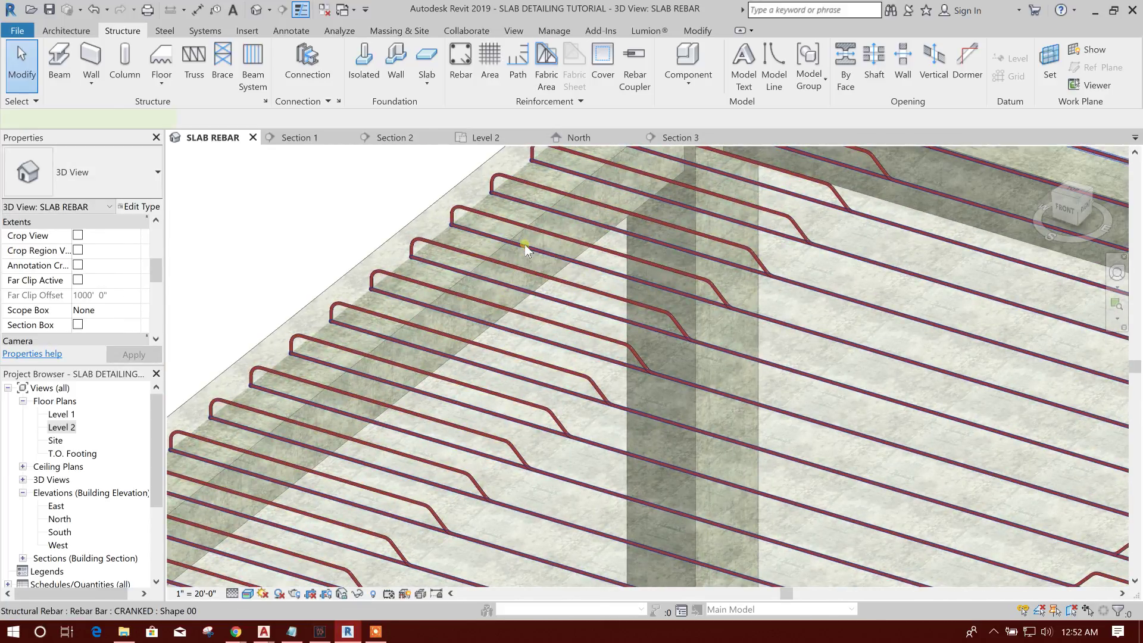
{"action": "left_click", "coordinate": [524, 244]}
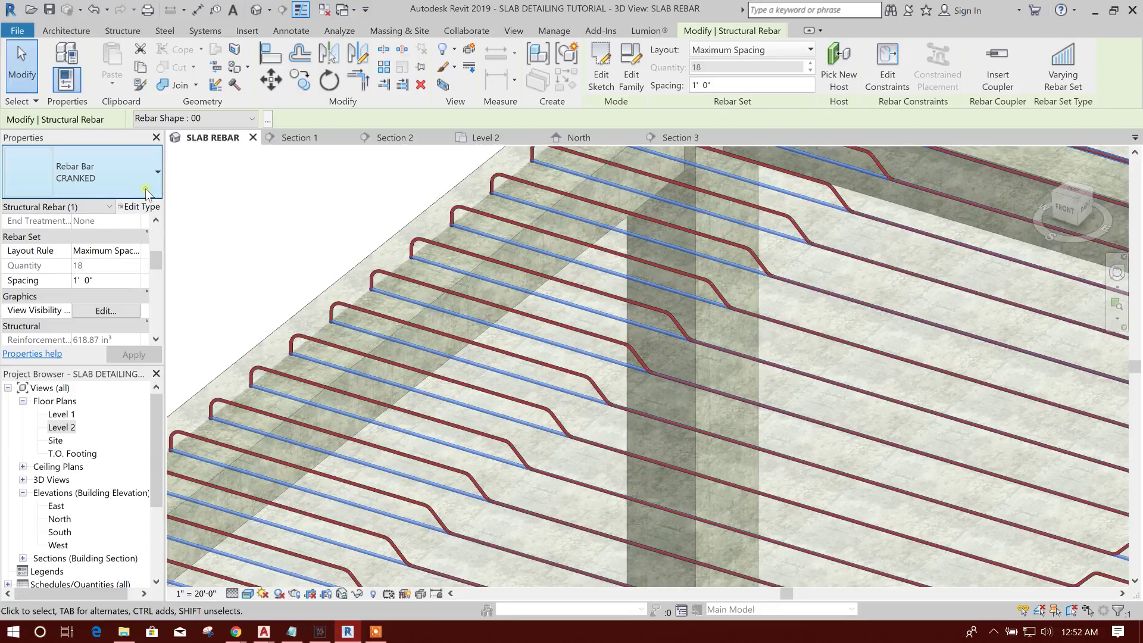
{"action": "left_click", "coordinate": [83, 173]}
{"action": "left_click", "coordinate": [84, 440]}
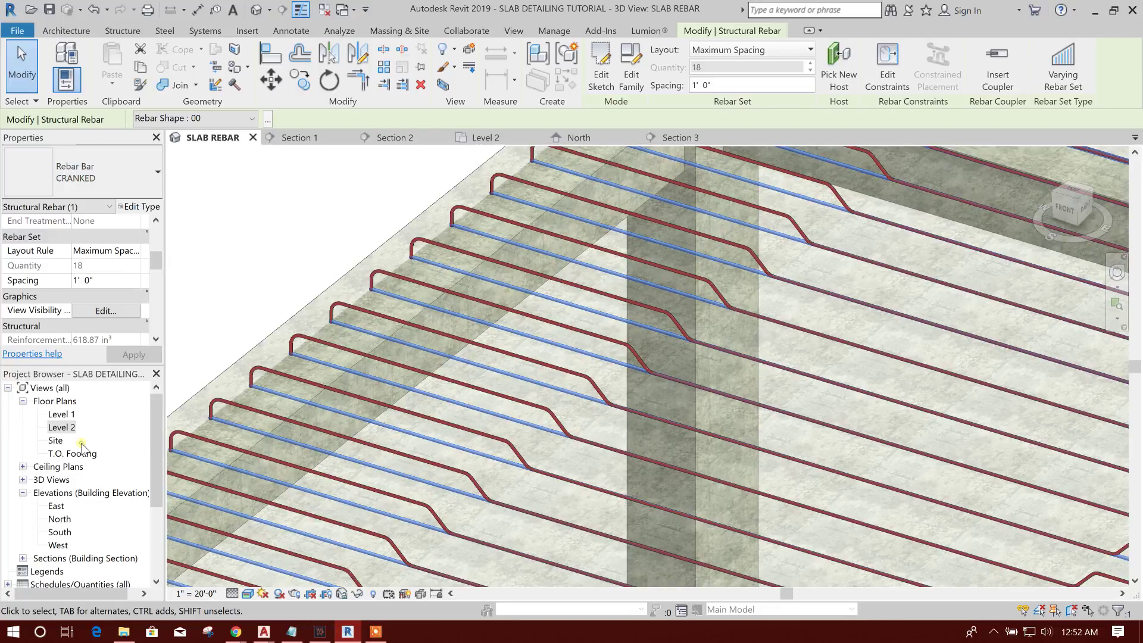
{"action": "left_click", "coordinate": [371, 192]}
Examine the solid cranked and straight bars from the copied slab's back corner to its front edge
{"action": "scroll", "coordinate": [421, 242], "scroll_direction": "down", "scroll_amount": 4}
{"action": "middle_click_drag", "start_coordinate": [654, 327], "coordinate": [669, 298]}
{"action": "scroll", "coordinate": [669, 298], "scroll_direction": "down", "scroll_amount": 1}
{"action": "scroll", "coordinate": [459, 242], "scroll_direction": "up", "scroll_amount": 3}
{"action": "scroll", "coordinate": [459, 241], "scroll_direction": "down", "scroll_amount": 4}
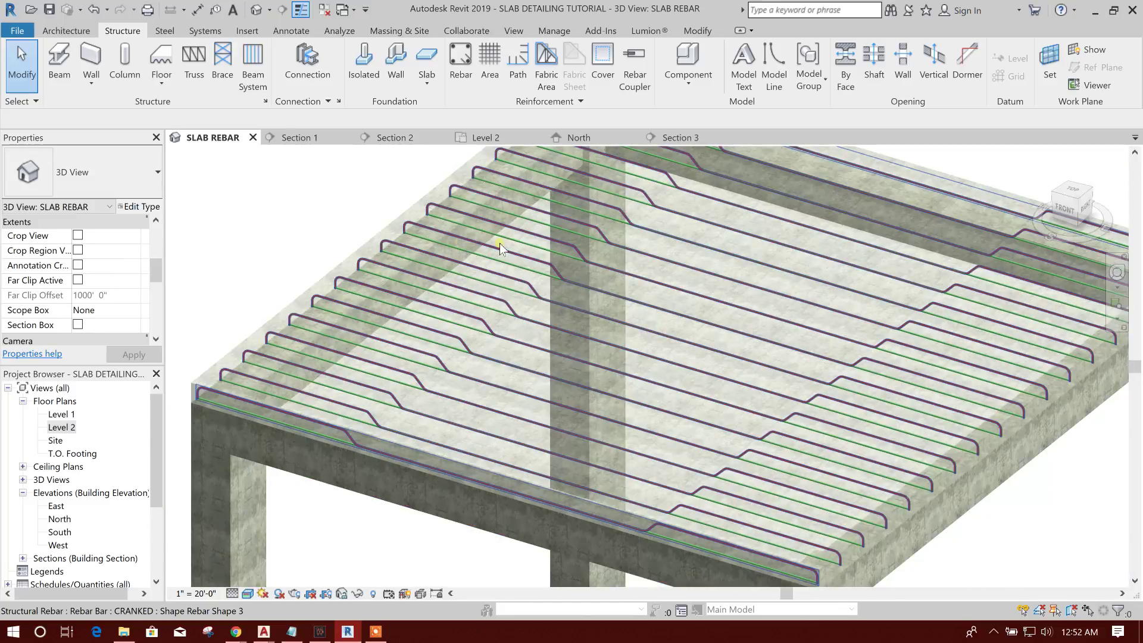
{"action": "scroll", "coordinate": [606, 199], "scroll_direction": "up", "scroll_amount": 5}
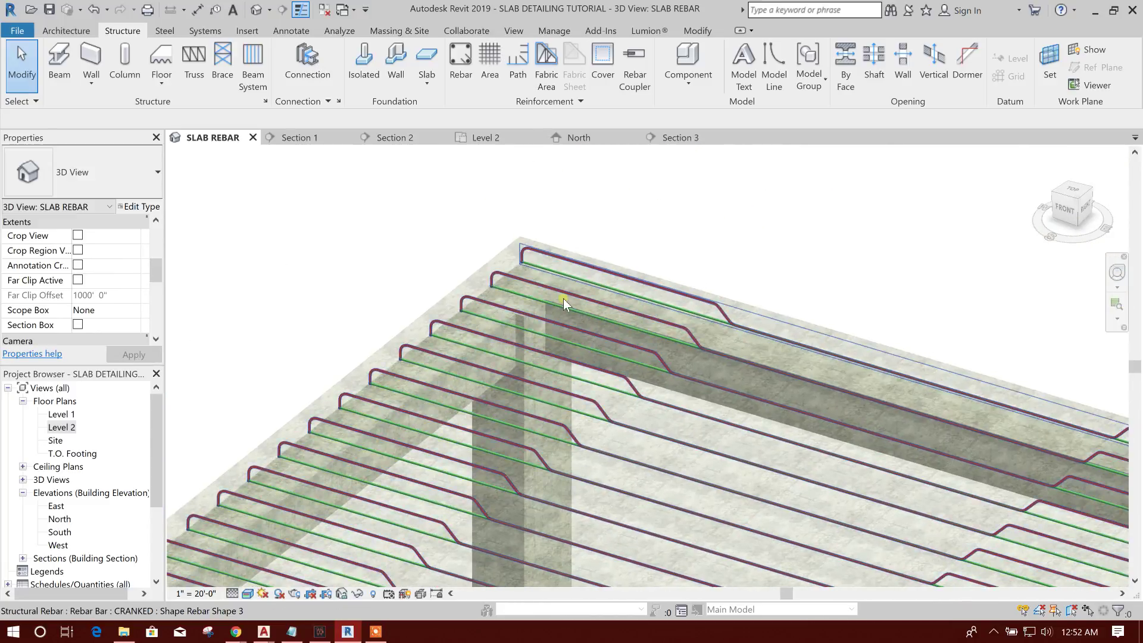
{"action": "scroll", "coordinate": [529, 262], "scroll_direction": "down", "scroll_amount": 1}
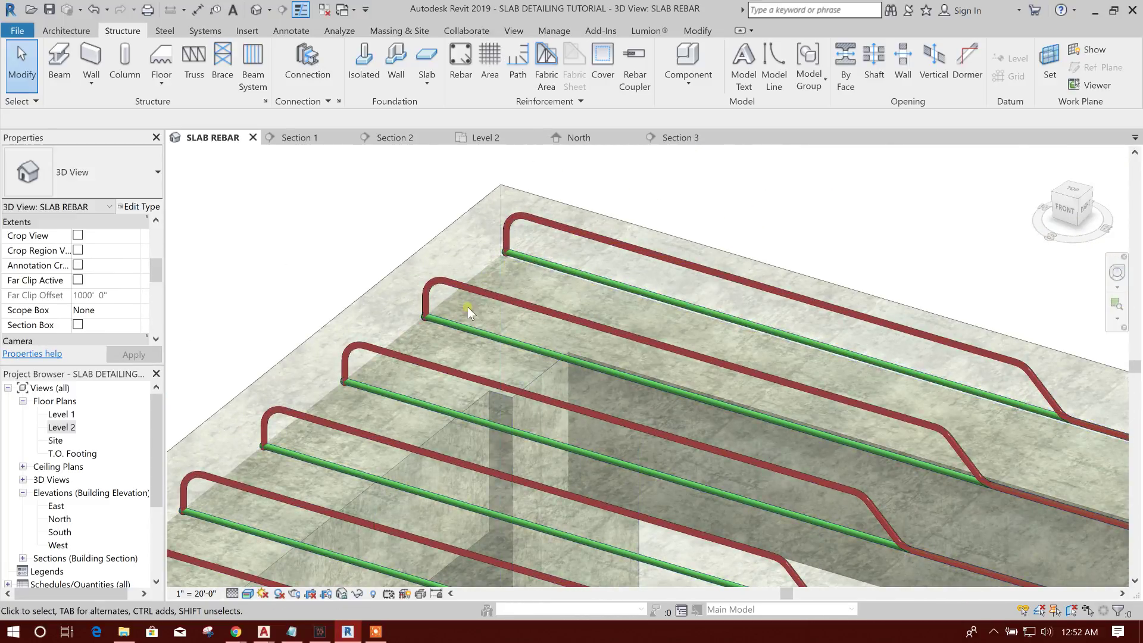
{"action": "scroll", "coordinate": [585, 241], "scroll_direction": "down", "scroll_amount": 4}
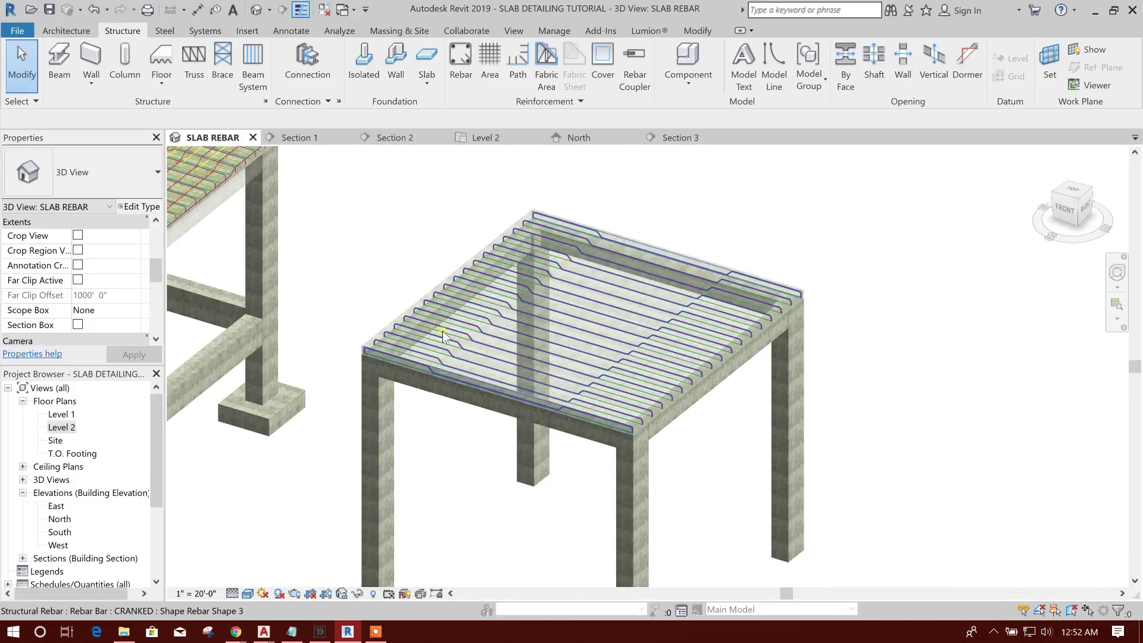
{"action": "scroll", "coordinate": [401, 377], "scroll_direction": "up", "scroll_amount": 5}
{"action": "middle_click_drag", "start_coordinate": [643, 398], "coordinate": [533, 410], "text": "shift"}
{"action": "scroll", "coordinate": [533, 410], "scroll_direction": "up", "scroll_amount": 4}
{"action": "scroll", "coordinate": [563, 371], "scroll_direction": "down", "scroll_amount": 3}
{"action": "middle_click_drag", "start_coordinate": [457, 409], "coordinate": [542, 407]}
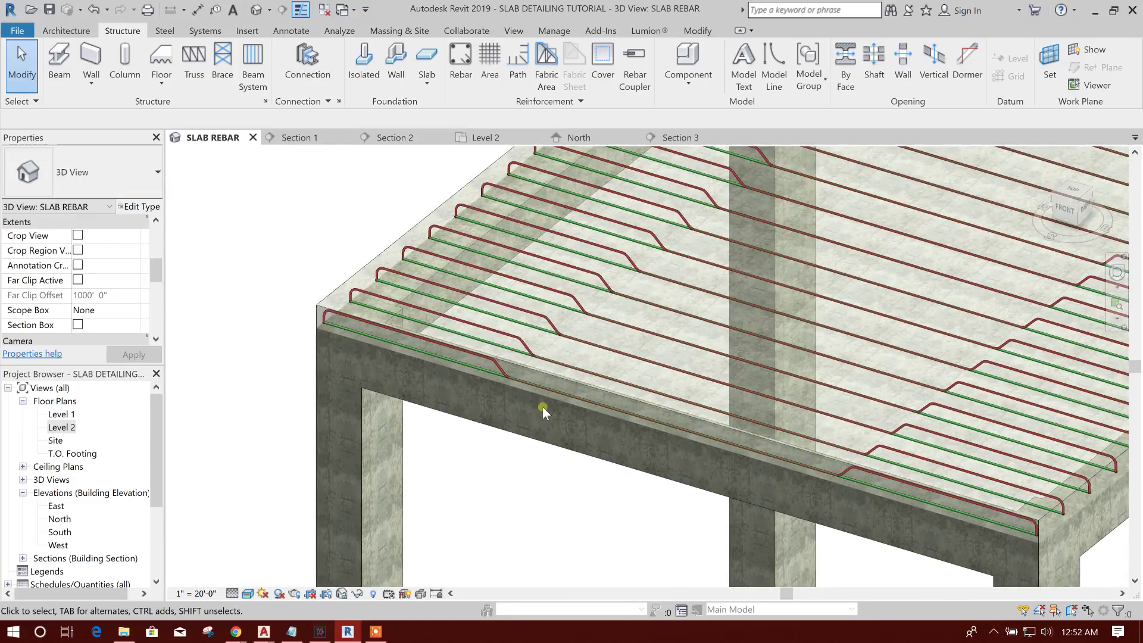
Pull the front end of the straight bar set inward from the slab edge to offset it from the cranked bars
{"action": "left_click", "coordinate": [395, 344]}
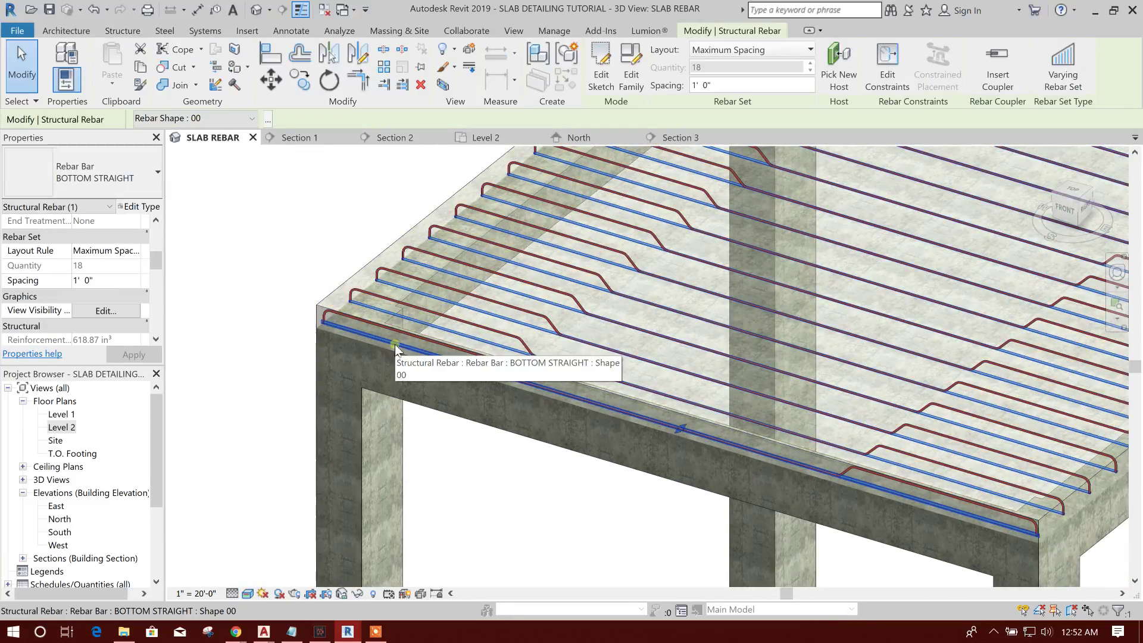
{"action": "middle_click_drag", "start_coordinate": [394, 344], "coordinate": [370, 358], "text": "shift"}
{"action": "scroll", "coordinate": [660, 461], "scroll_direction": "up", "scroll_amount": 5}
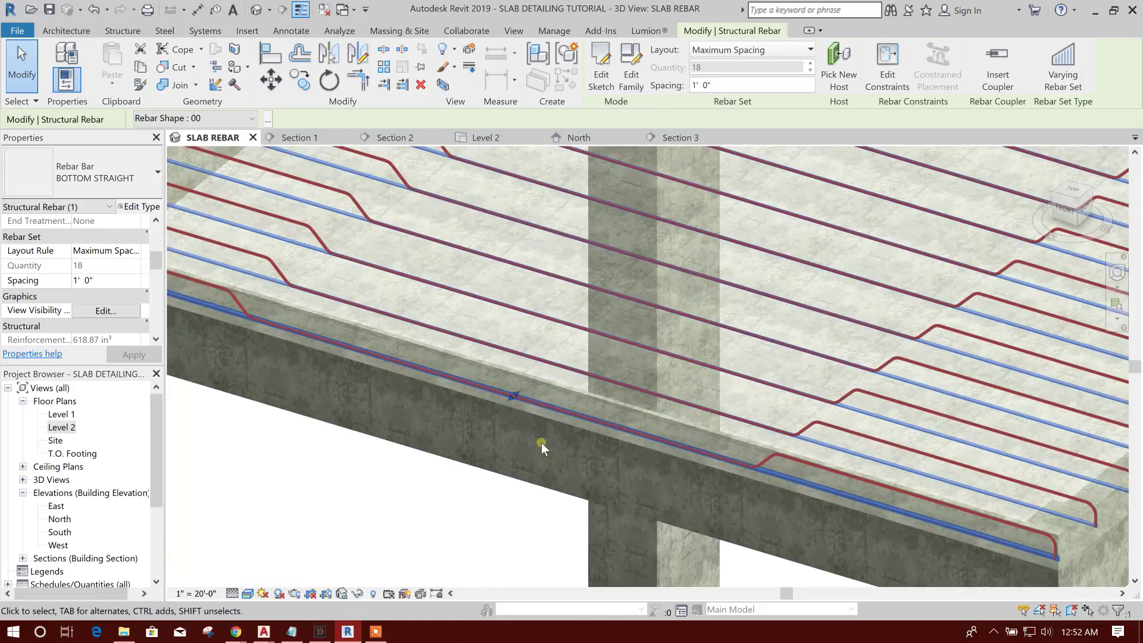
{"action": "left_click_drag", "start_coordinate": [515, 386], "coordinate": [541, 384]}
{"action": "scroll", "coordinate": [517, 390], "scroll_direction": "down", "scroll_amount": 6}
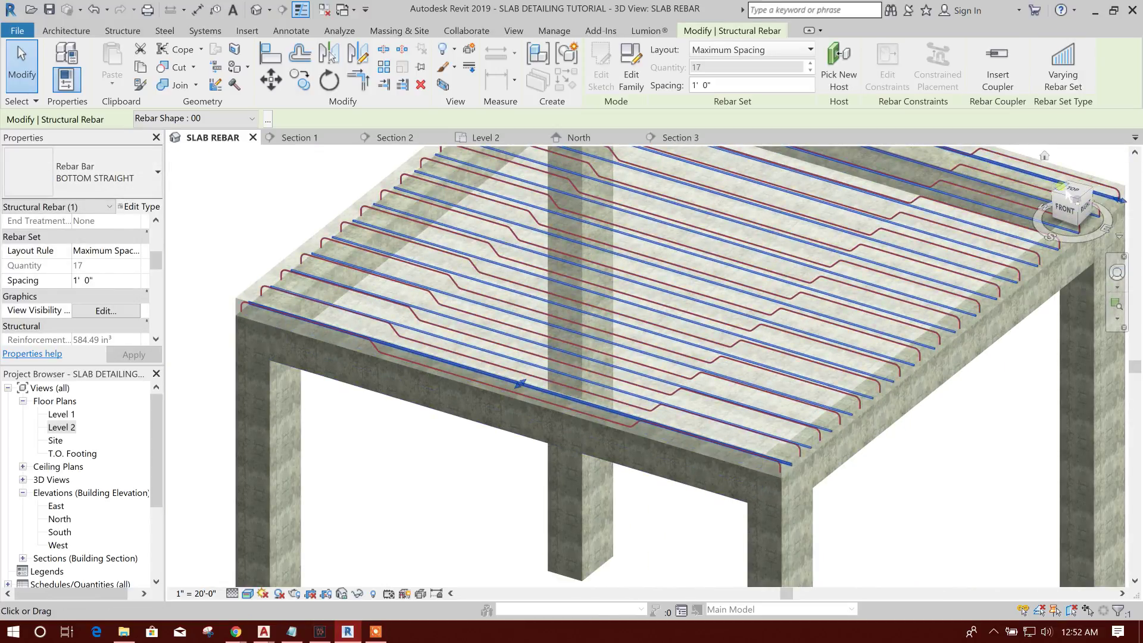
In the top view, pull the north end of the straight bar set inward until its bars lie midway between the cranked bars
{"action": "left_click", "coordinate": [1065, 189]}
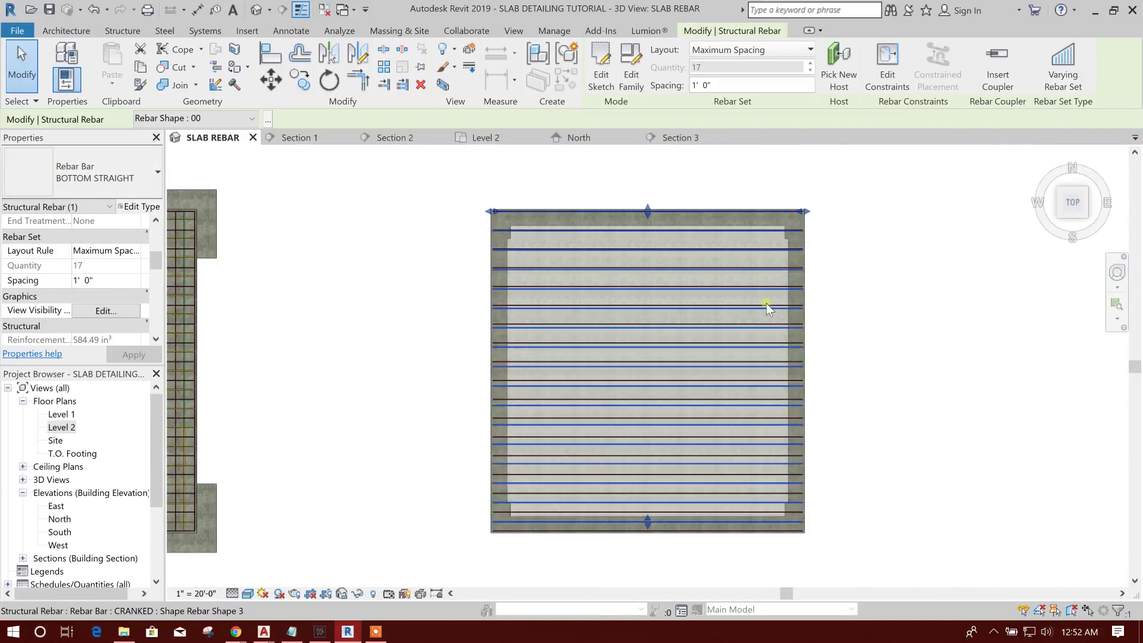
{"action": "scroll", "coordinate": [653, 548], "scroll_direction": "up", "scroll_amount": 5}
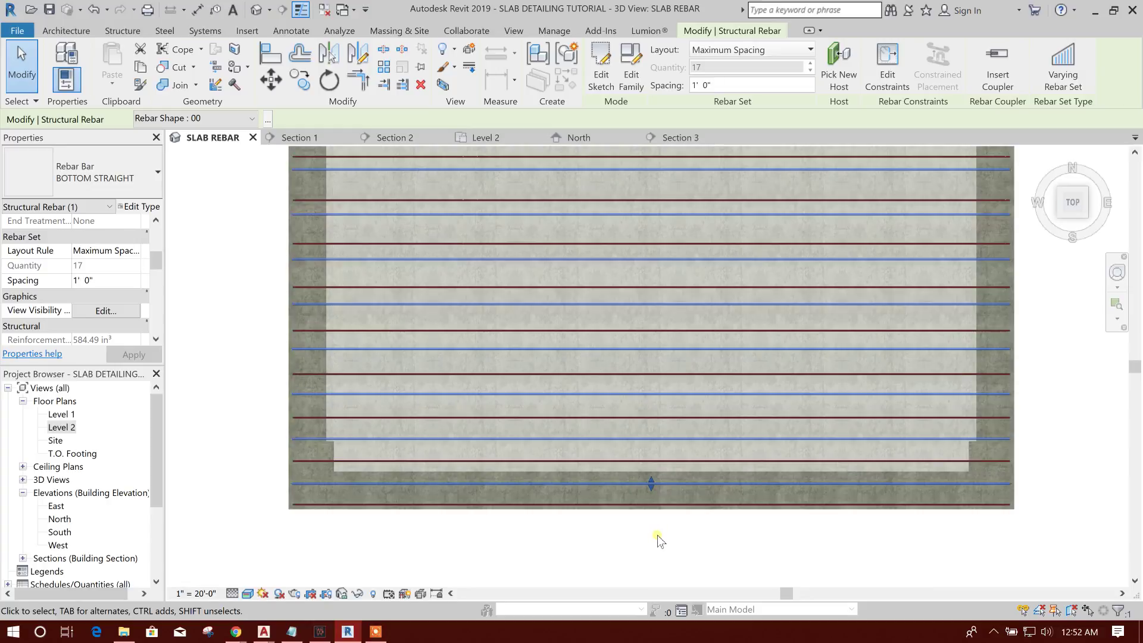
{"action": "scroll", "coordinate": [411, 499], "scroll_direction": "down", "scroll_amount": 1}
{"action": "middle_click_drag", "start_coordinate": [646, 313], "coordinate": [642, 446]}
{"action": "middle_click_drag", "start_coordinate": [594, 244], "coordinate": [586, 499]}
{"action": "scroll", "coordinate": [584, 275], "scroll_direction": "up", "scroll_amount": 2}
{"action": "left_click_drag", "start_coordinate": [623, 232], "coordinate": [627, 265]}
{"action": "scroll", "coordinate": [648, 242], "scroll_direction": "down", "scroll_amount": 2}
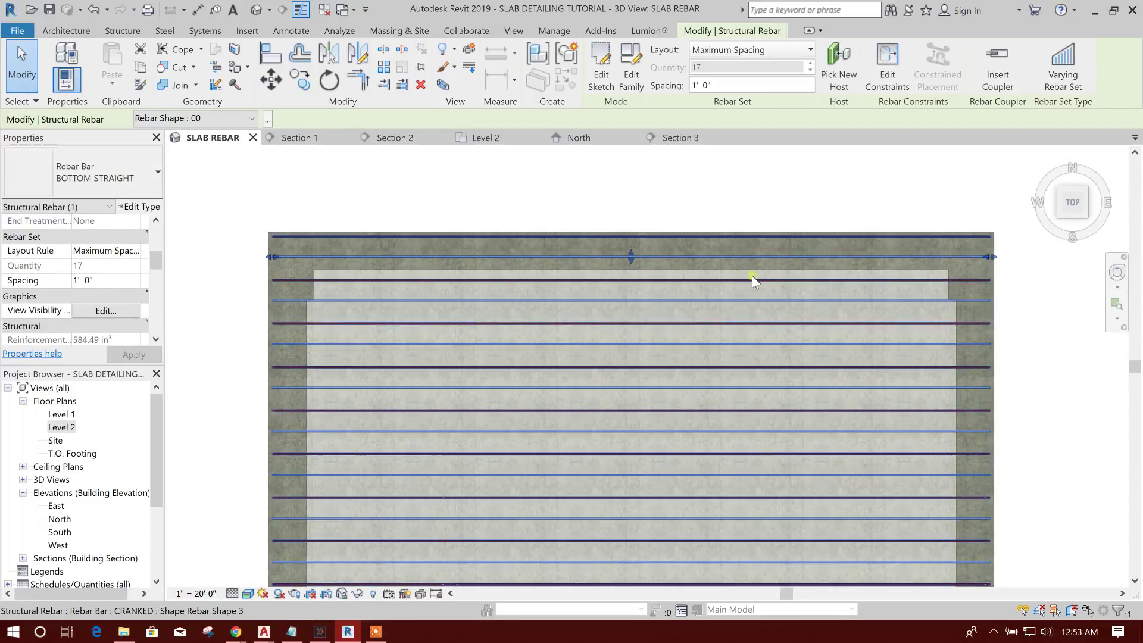
{"action": "scroll", "coordinate": [752, 276], "scroll_direction": "down", "scroll_amount": 2}
{"action": "left_click", "coordinate": [972, 367]}
{"action": "scroll", "coordinate": [862, 321], "scroll_direction": "down", "scroll_amount": 2}
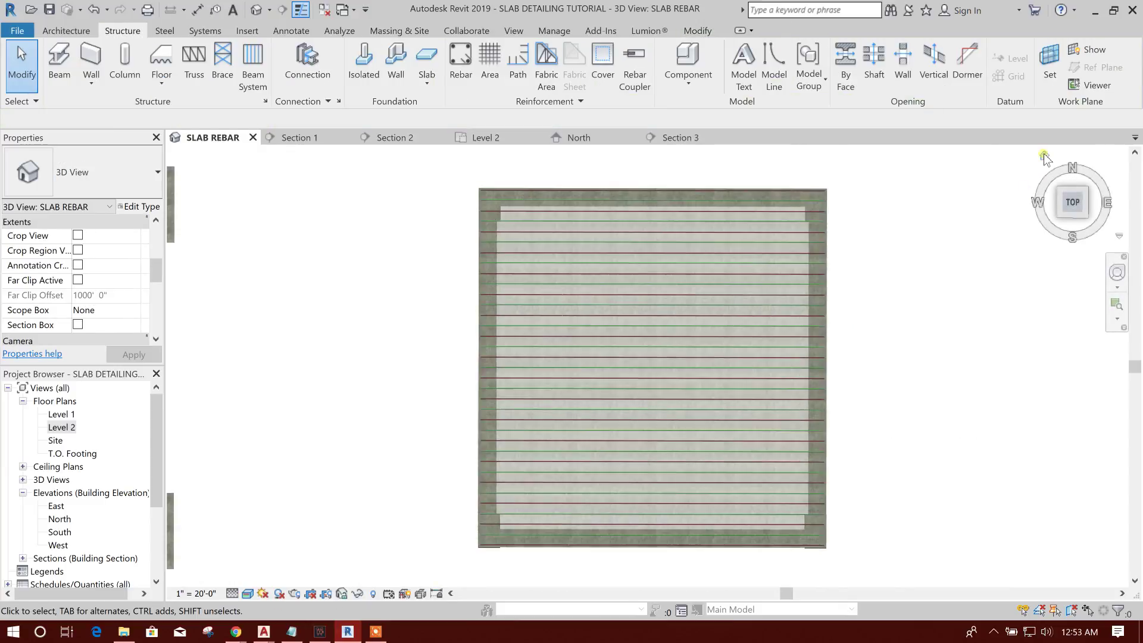
Return to the home 3D orientation and examine the alternating cranked and straight bars in the copied slab
{"action": "left_click", "coordinate": [1044, 153]}
{"action": "scroll", "coordinate": [661, 378], "scroll_direction": "up", "scroll_amount": 3}
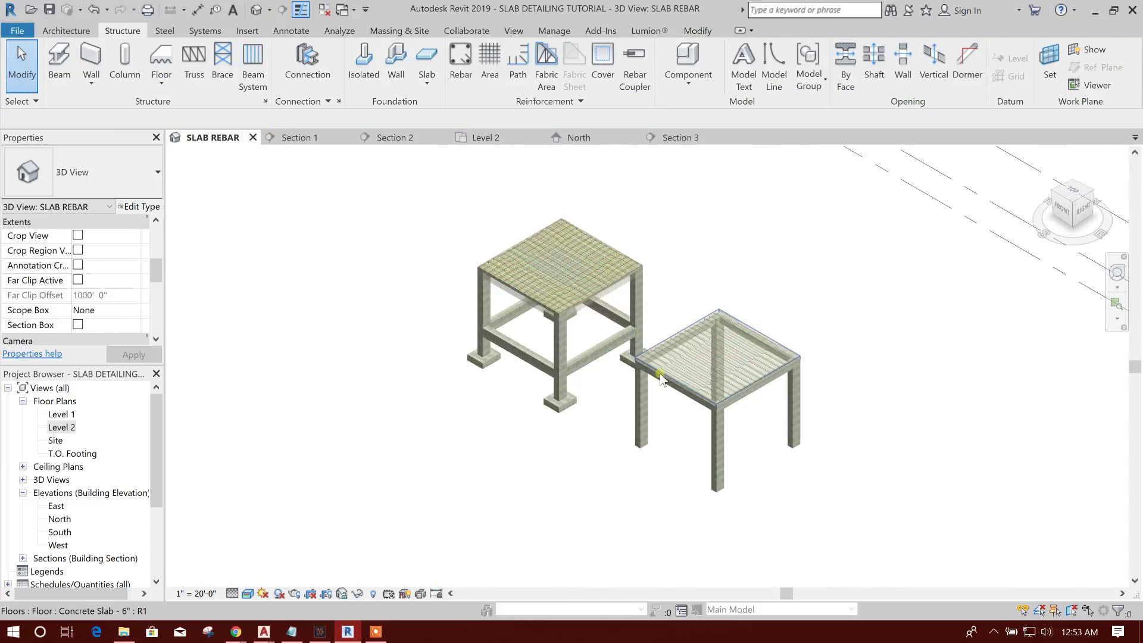
{"action": "scroll", "coordinate": [660, 377], "scroll_direction": "up", "scroll_amount": 6}
{"action": "middle_click_drag", "start_coordinate": [661, 378], "coordinate": [574, 372]}
{"action": "scroll", "coordinate": [556, 351], "scroll_direction": "down", "scroll_amount": 1}
{"action": "middle_click_drag", "start_coordinate": [736, 343], "coordinate": [605, 310]}
{"action": "scroll", "coordinate": [591, 398], "scroll_direction": "down", "scroll_amount": 2}
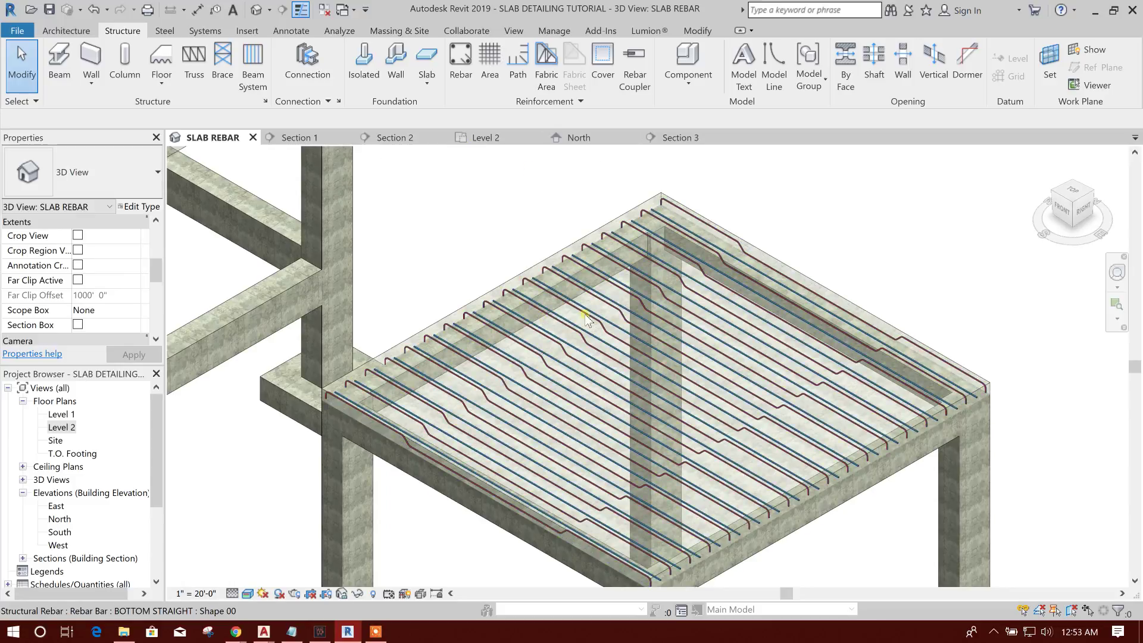
In the Level 2 plan, draw a north-south building section through the copied slab and open its section view
{"action": "left_click", "coordinate": [488, 136]}
{"action": "middle_click_drag", "start_coordinate": [796, 337], "coordinate": [773, 355]}
{"action": "scroll", "coordinate": [447, 171], "scroll_direction": "down", "scroll_amount": 1}
{"action": "middle_click_drag", "start_coordinate": [611, 194], "coordinate": [577, 199]}
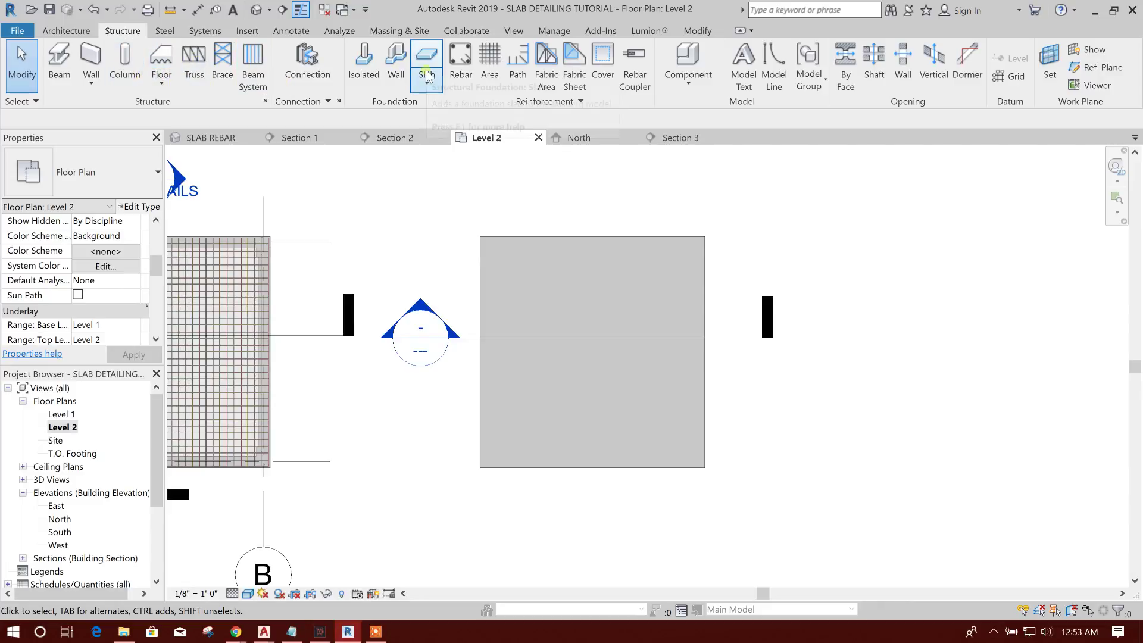
{"action": "left_click", "coordinate": [513, 31]}
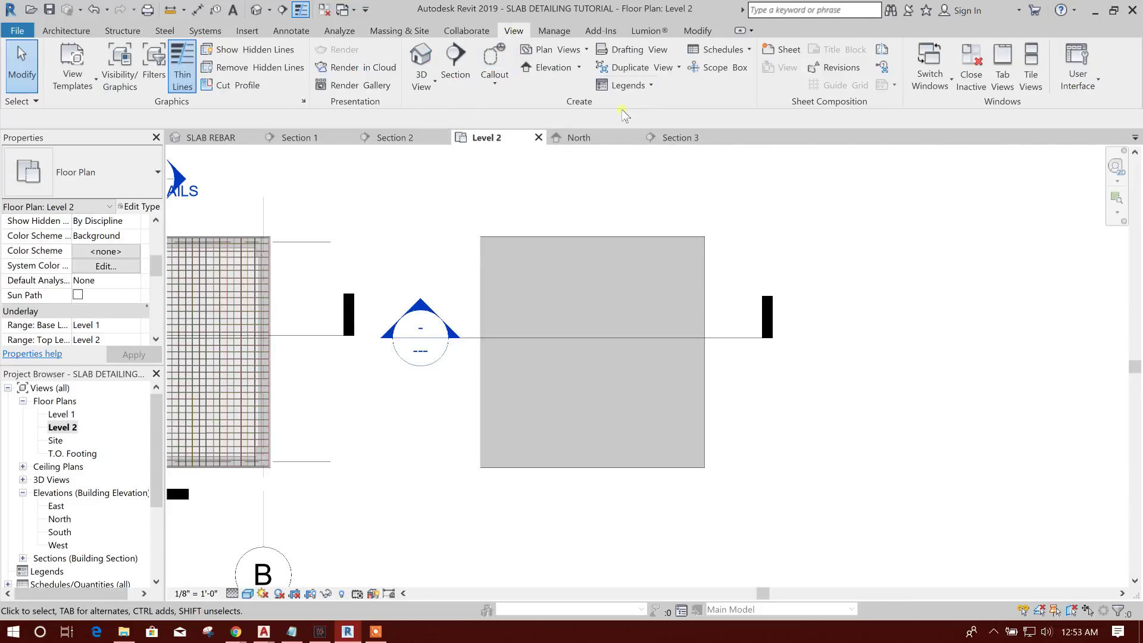
{"action": "left_click", "coordinate": [455, 63]}
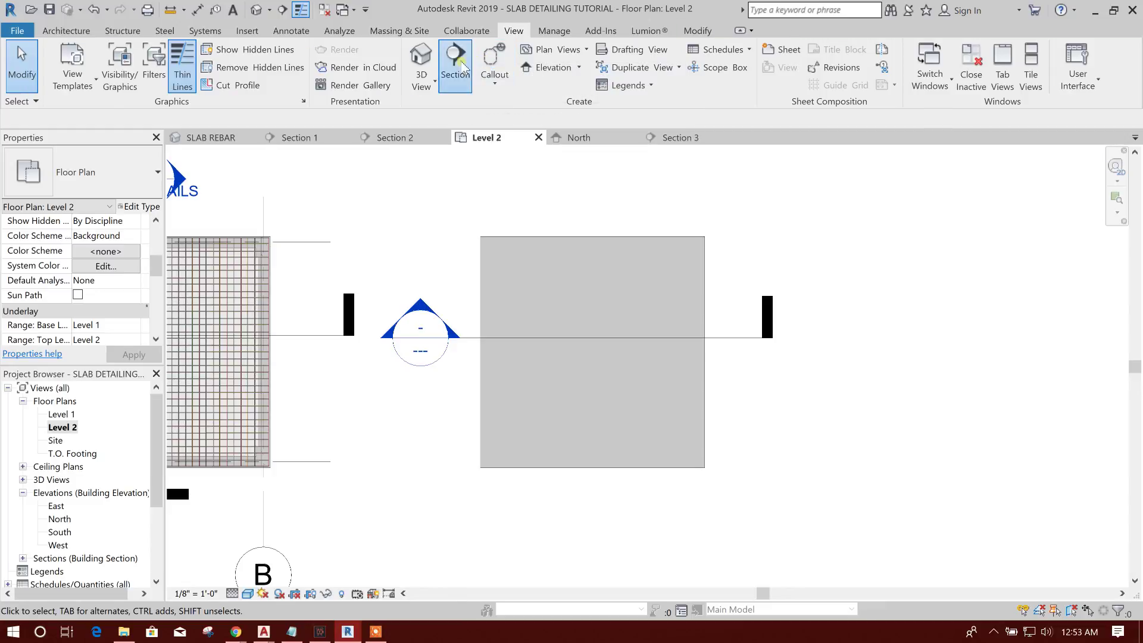
{"action": "scroll", "coordinate": [589, 316], "scroll_direction": "down", "scroll_amount": 2}
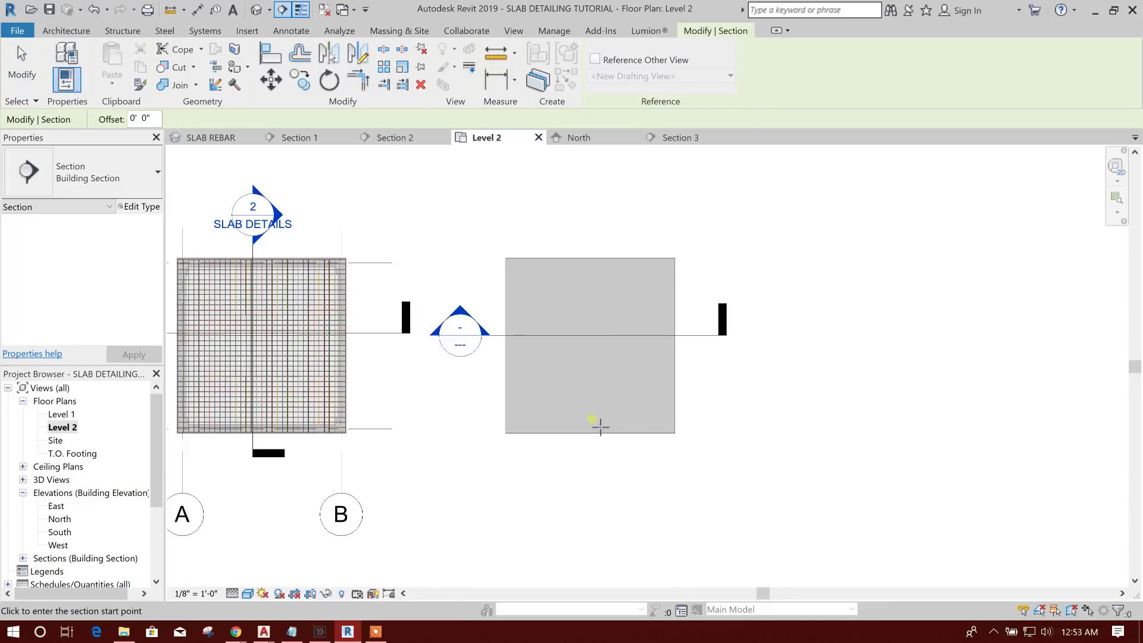
{"action": "left_click", "coordinate": [591, 229]}
{"action": "left_click", "coordinate": [593, 470]}
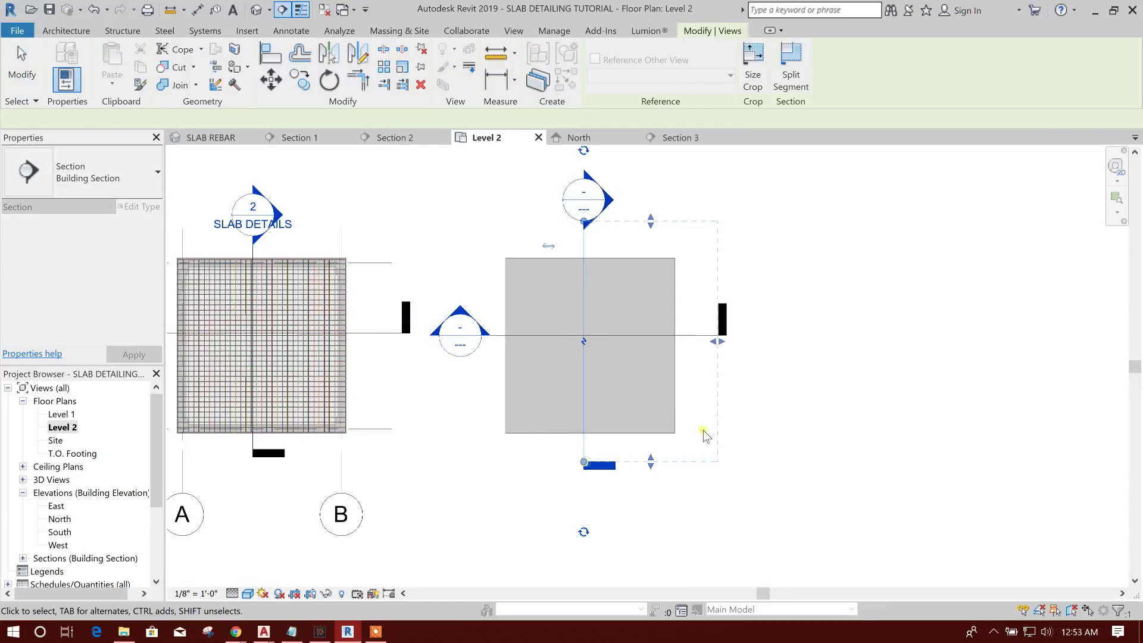
{"action": "key", "text": "Escape"}
{"action": "scroll", "coordinate": [615, 214], "scroll_direction": "up", "scroll_amount": 1}
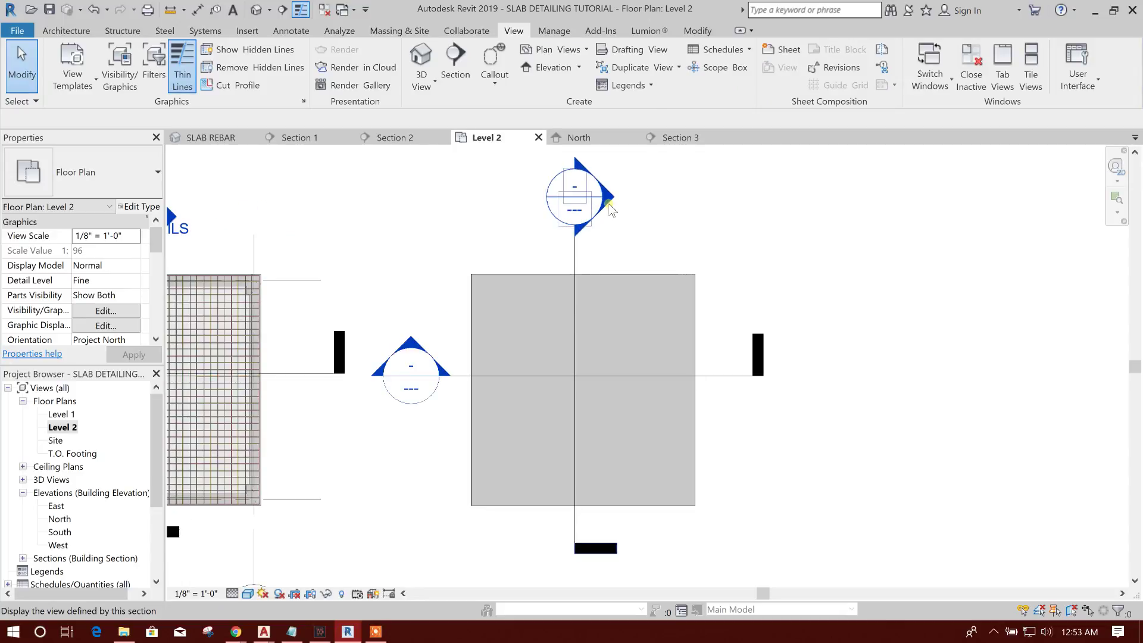
{"action": "double_click", "coordinate": [614, 215]}
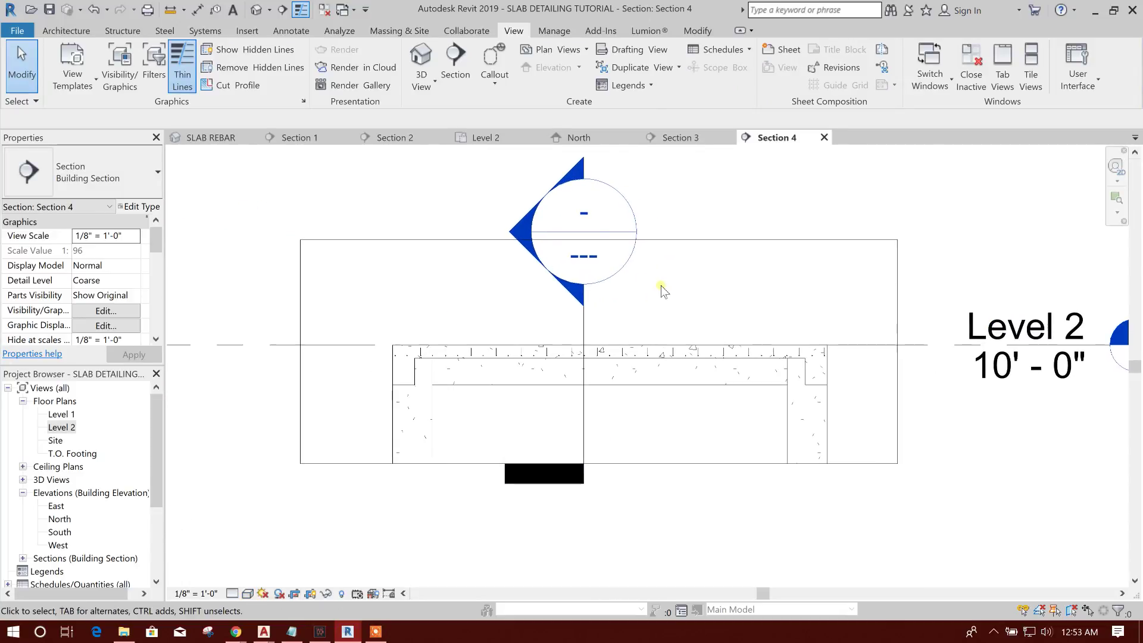
Hide the perpendicular section's marker in the Section 4 view
{"action": "left_click", "coordinate": [482, 138]}
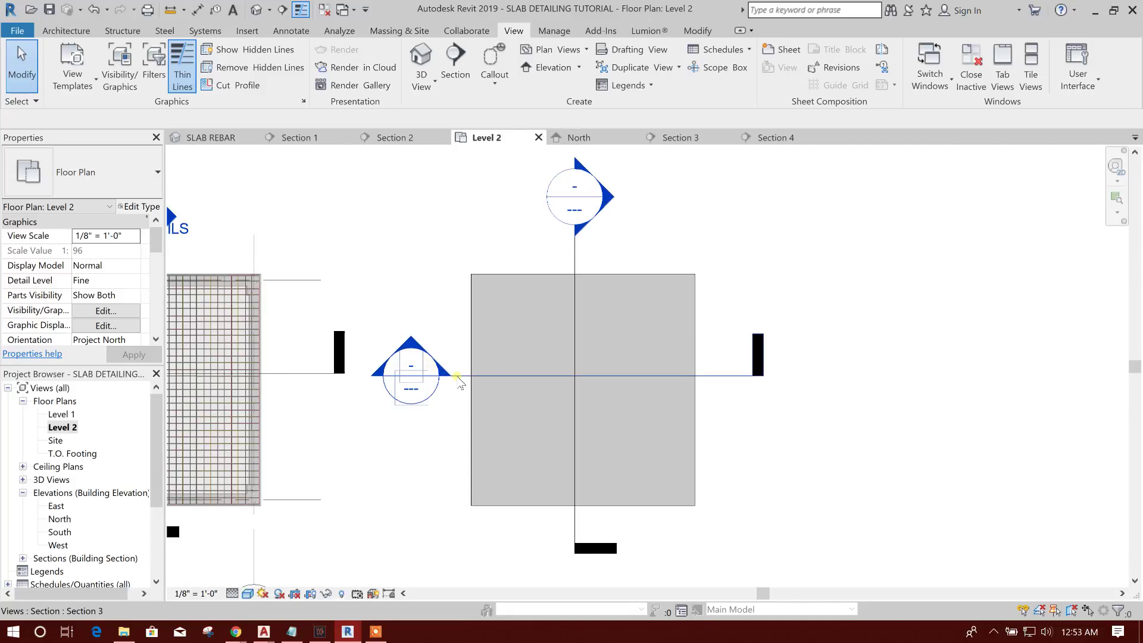
{"action": "left_click", "coordinate": [676, 136]}
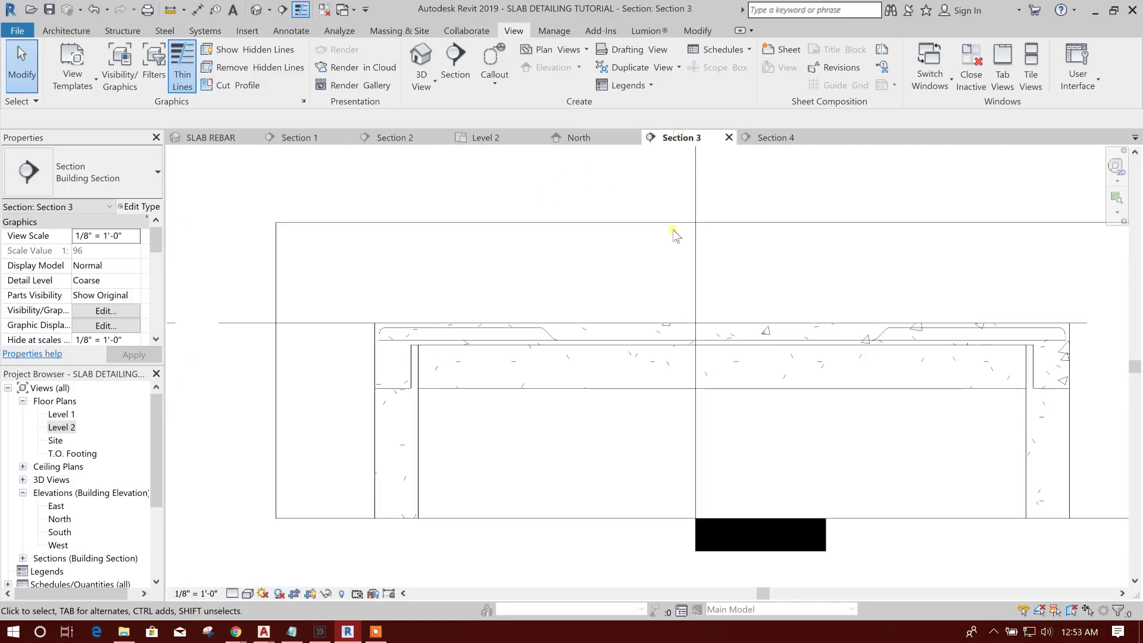
{"action": "scroll", "coordinate": [637, 337], "scroll_direction": "down", "scroll_amount": 2}
{"action": "left_click", "coordinate": [774, 137]}
{"action": "right_click", "coordinate": [616, 277]}
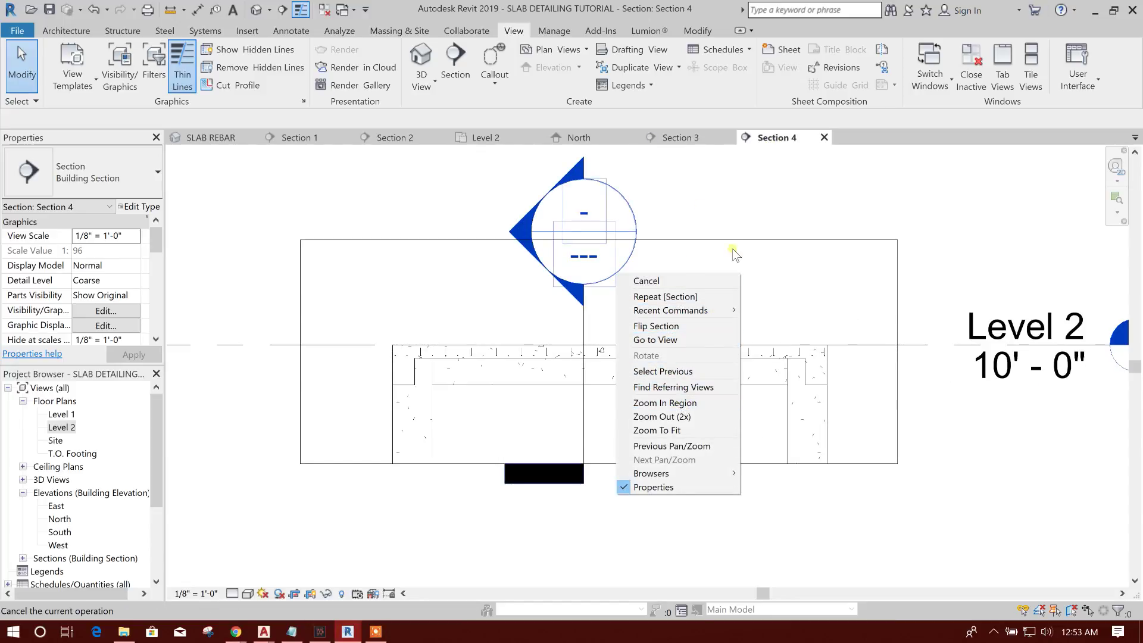
{"action": "left_click", "coordinate": [683, 278]}
{"action": "left_click", "coordinate": [583, 329]}
{"action": "right_click", "coordinate": [584, 332]}
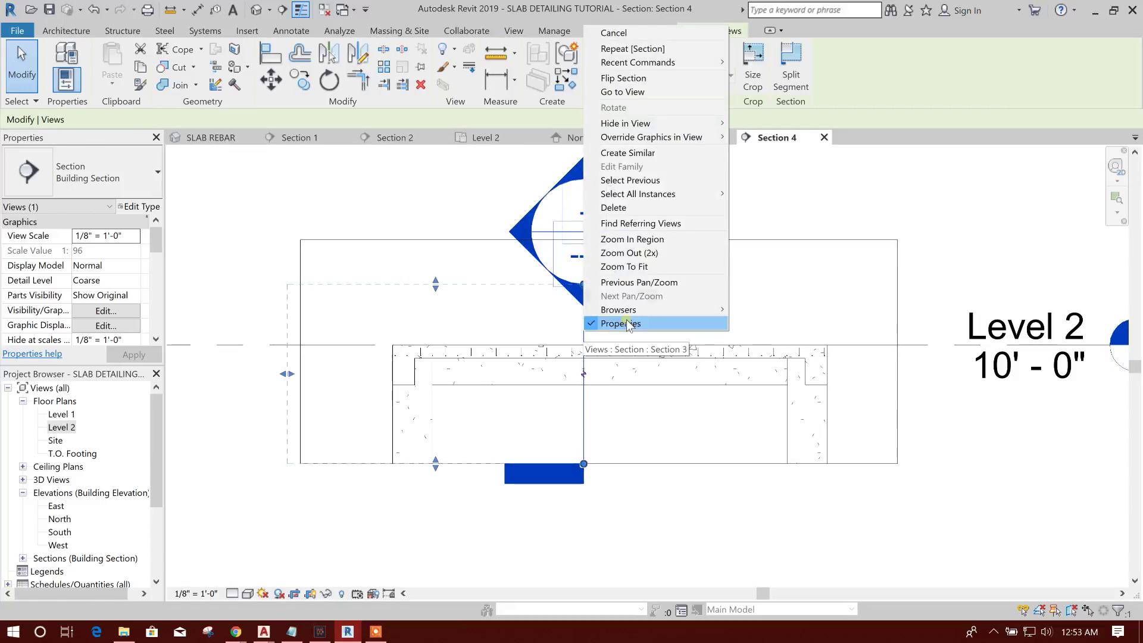
{"action": "mouse_move", "coordinate": [672, 123]}
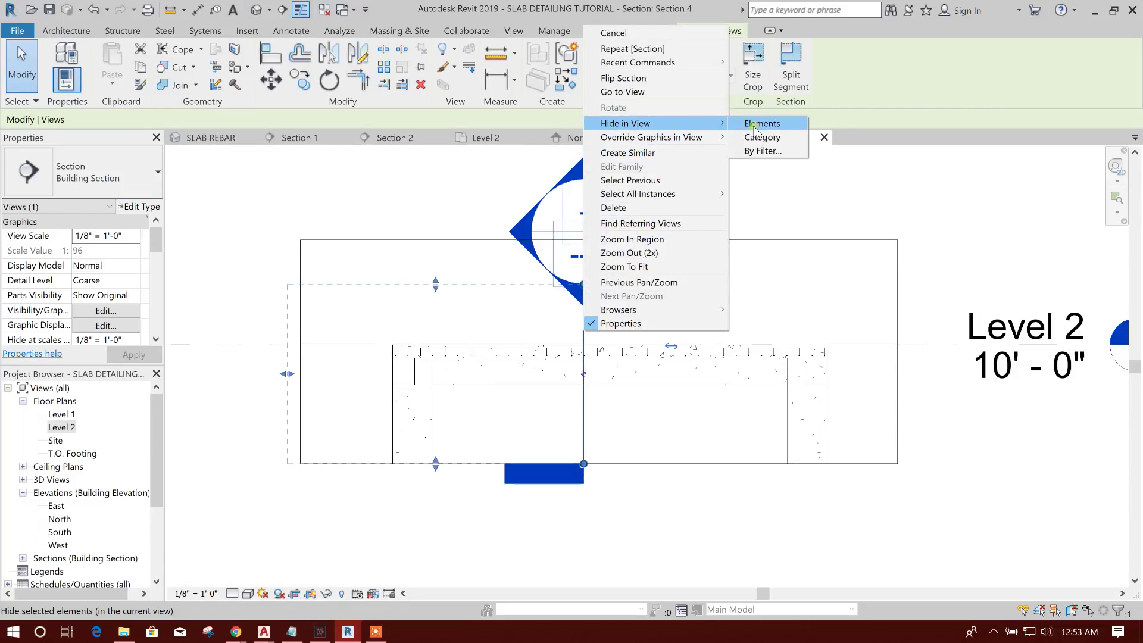
{"action": "left_click", "coordinate": [755, 123]}
{"action": "scroll", "coordinate": [684, 237], "scroll_direction": "down", "scroll_amount": 1}
Hide the crossing section marker in the Section 3 view
{"action": "left_click", "coordinate": [681, 137]}
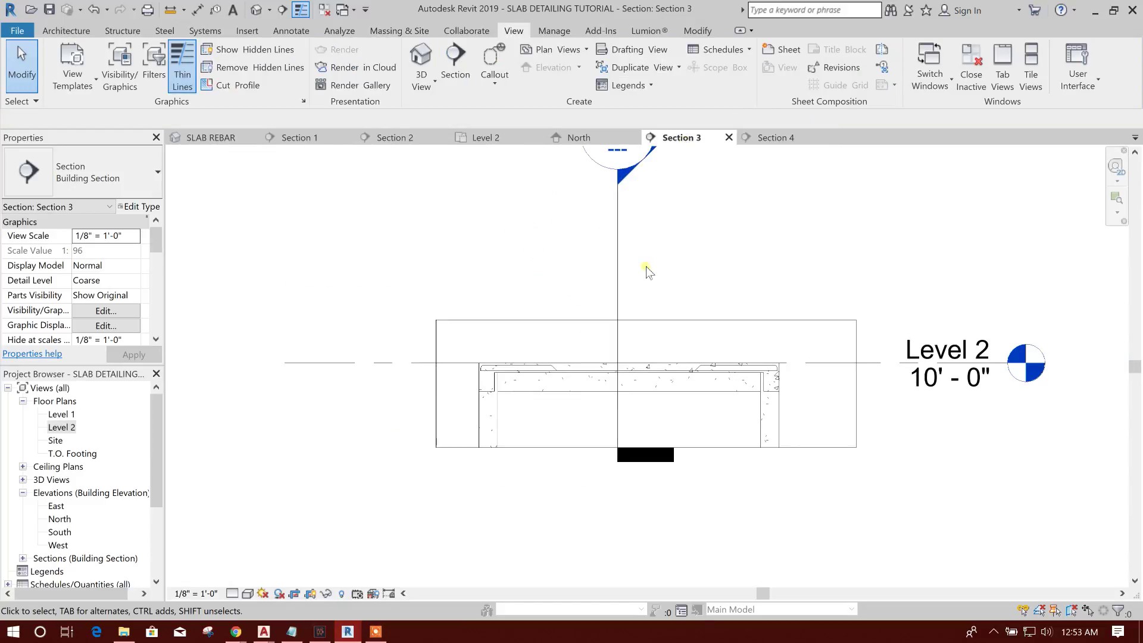
{"action": "left_click", "coordinate": [617, 268]}
{"action": "right_click", "coordinate": [618, 270]}
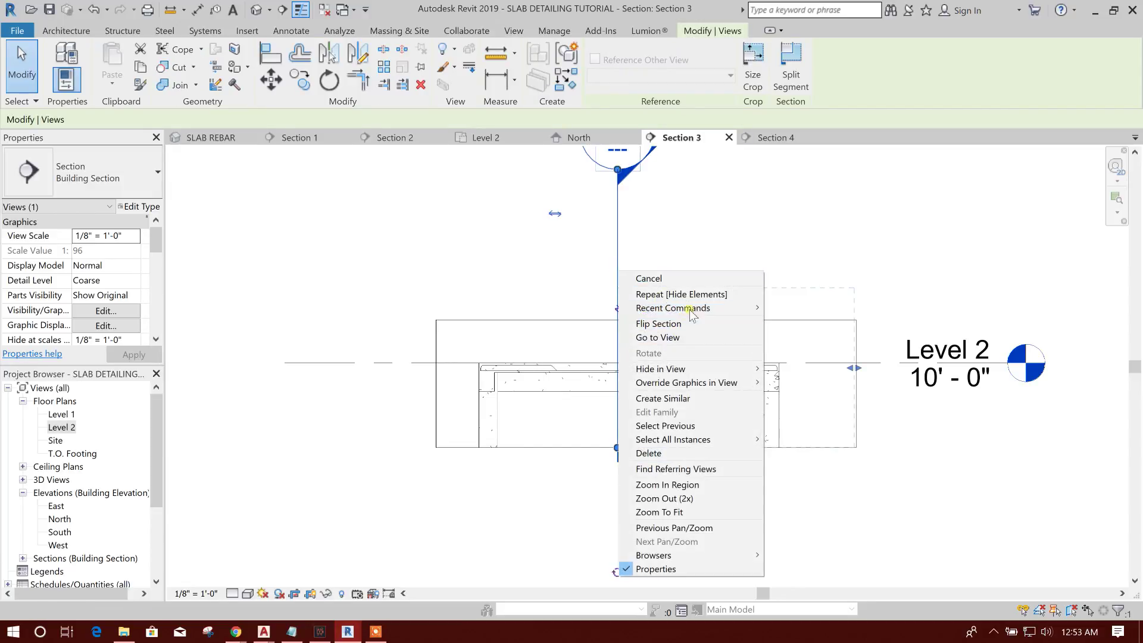
{"action": "mouse_move", "coordinate": [661, 369]}
{"action": "left_click", "coordinate": [781, 368]}
{"action": "scroll", "coordinate": [658, 271], "scroll_direction": "down", "scroll_amount": 1}
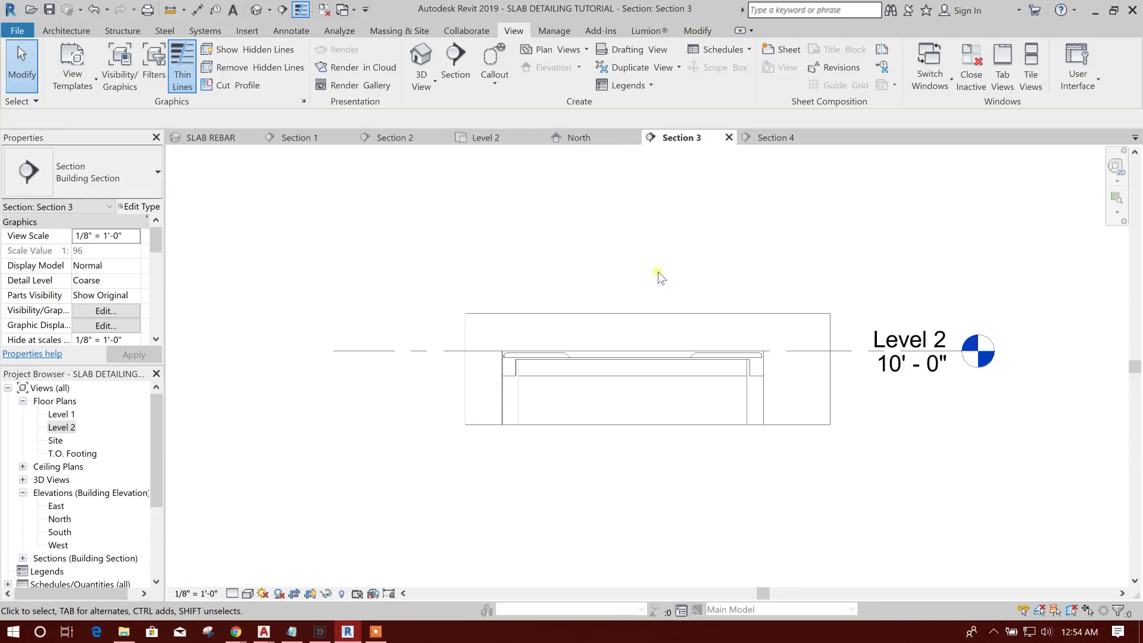
Compare the slab bar arrangement between the Section 4 and Section 3 views
{"action": "left_click", "coordinate": [768, 139]}
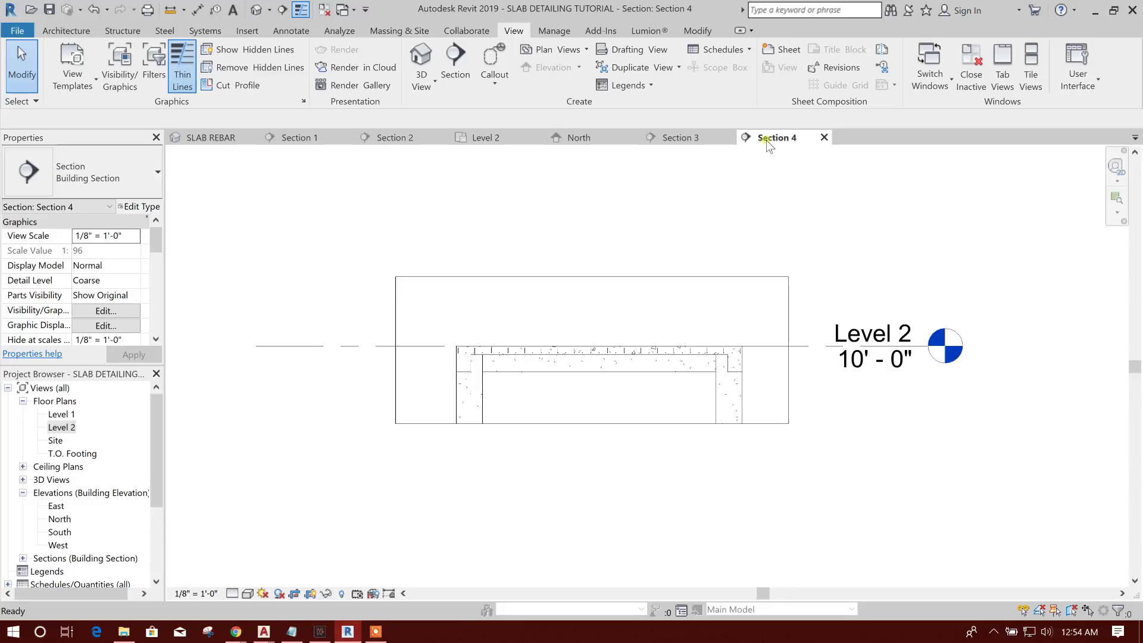
{"action": "scroll", "coordinate": [613, 352], "scroll_direction": "up", "scroll_amount": 3}
{"action": "scroll", "coordinate": [709, 257], "scroll_direction": "up", "scroll_amount": 1}
{"action": "left_click", "coordinate": [710, 139]}
{"action": "scroll", "coordinate": [542, 384], "scroll_direction": "up", "scroll_amount": 2}
{"action": "scroll", "coordinate": [512, 366], "scroll_direction": "up", "scroll_amount": 4}
{"action": "left_click", "coordinate": [777, 141]}
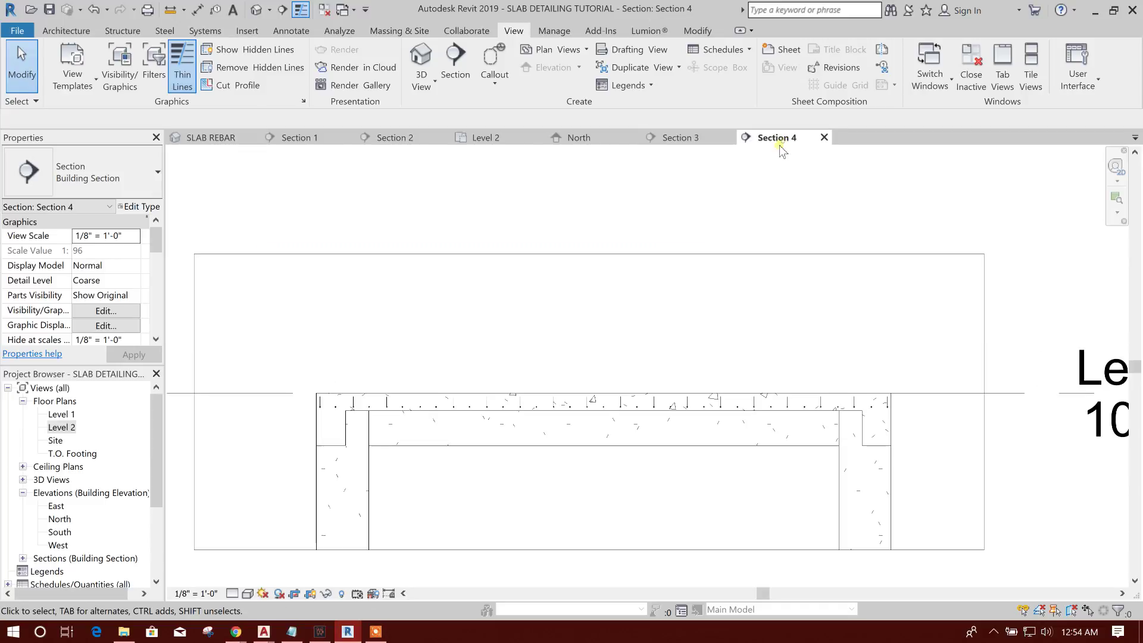
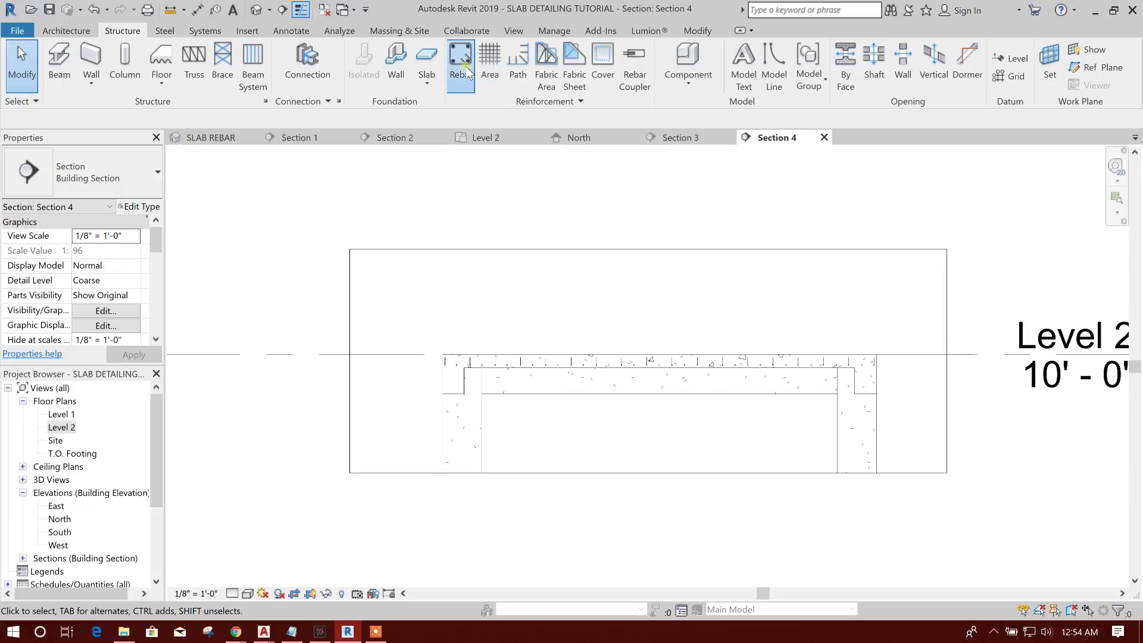
With Sketch Rebar hosted on the slab in Section 4, draw the bar's left end leg, top run and 45° crank down to the bottom cover
{"action": "left_click", "coordinate": [616, 63]}
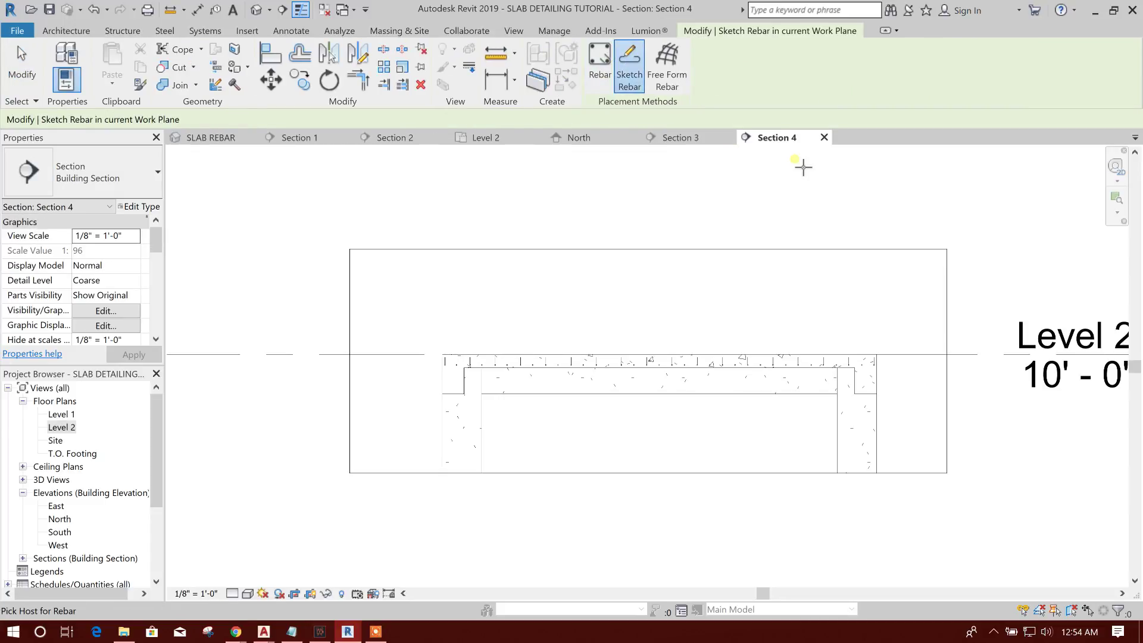
{"action": "scroll", "coordinate": [644, 387], "scroll_direction": "up", "scroll_amount": 4}
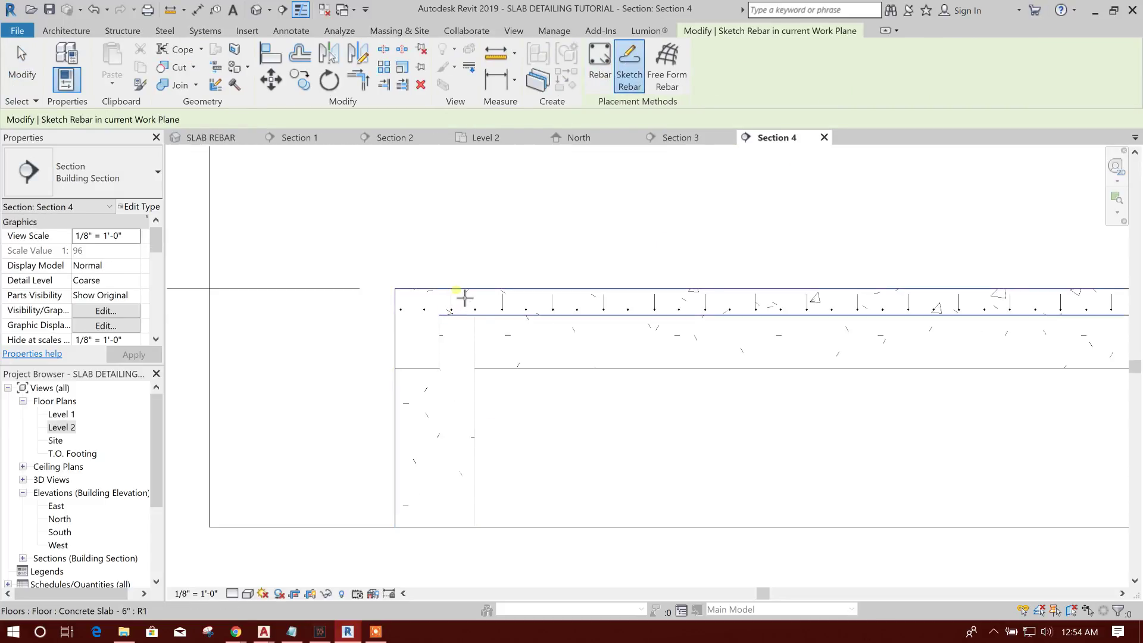
{"action": "left_click", "coordinate": [459, 293]}
{"action": "scroll", "coordinate": [453, 334], "scroll_direction": "up", "scroll_amount": 3}
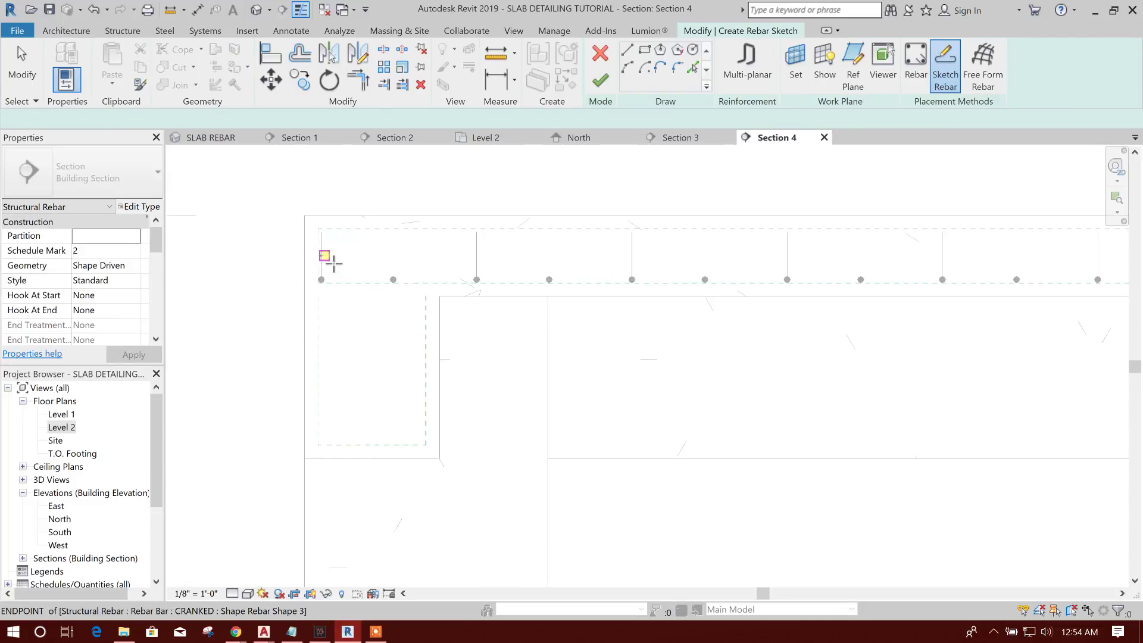
{"action": "left_click", "coordinate": [324, 290]}
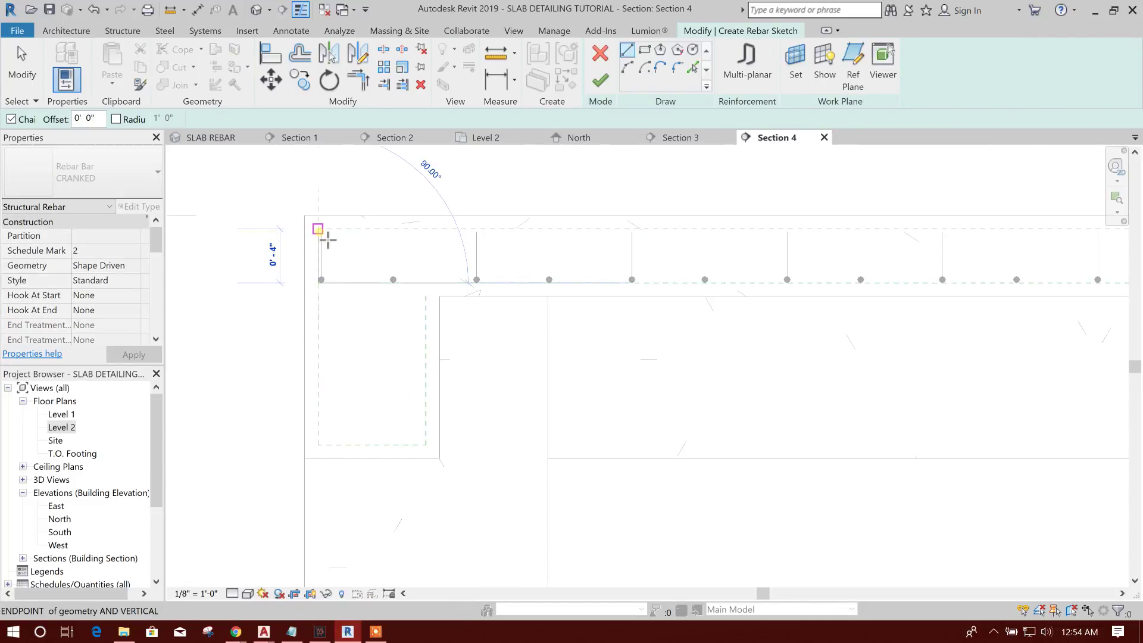
{"action": "middle_click_drag", "start_coordinate": [721, 266], "coordinate": [495, 341]}
{"action": "scroll", "coordinate": [494, 339], "scroll_direction": "down", "scroll_amount": 1}
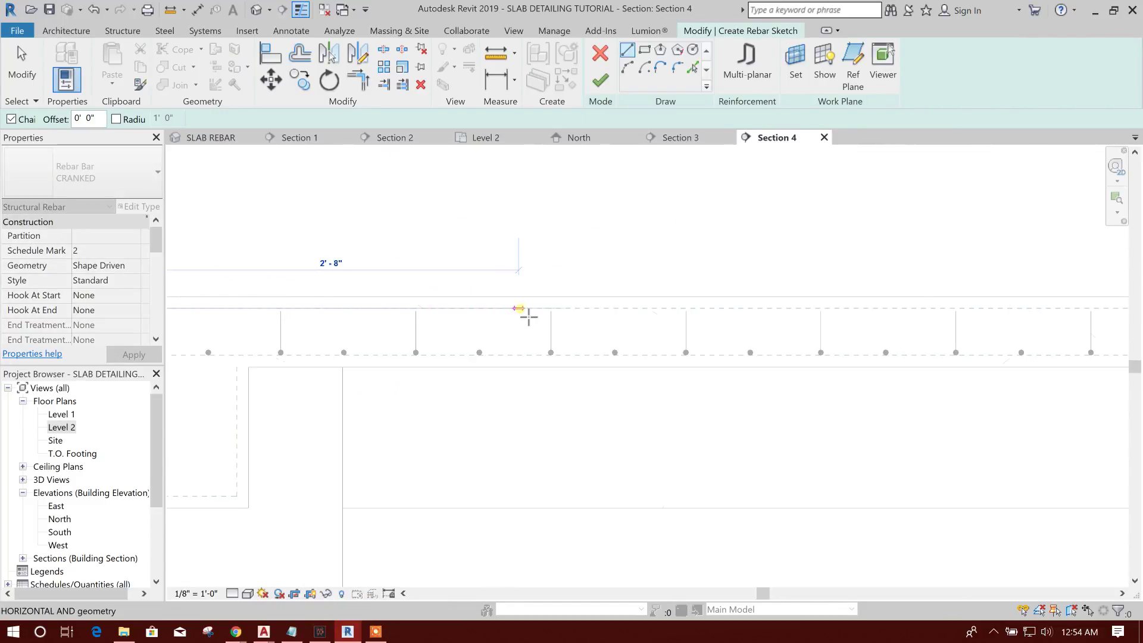
{"action": "left_click", "coordinate": [671, 308]}
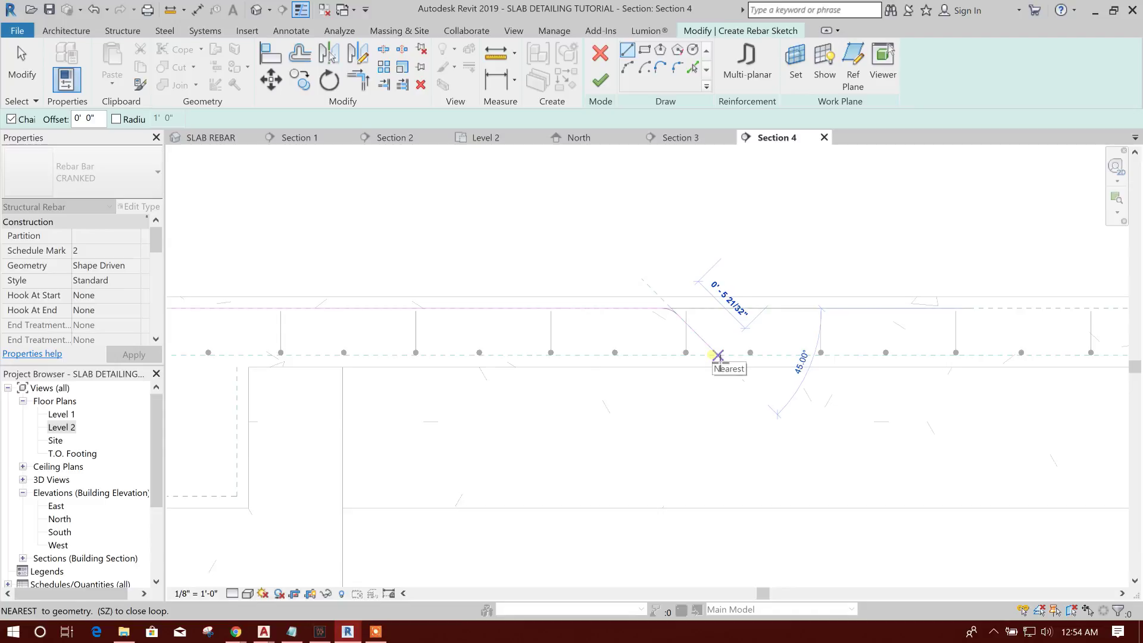
{"action": "left_click", "coordinate": [717, 355]}
Continue the bar along the bottom cover, crank it up to the top cover, end it with a right-hand vertical leg and finish the sketch
{"action": "scroll", "coordinate": [873, 390], "scroll_direction": "down", "scroll_amount": 2}
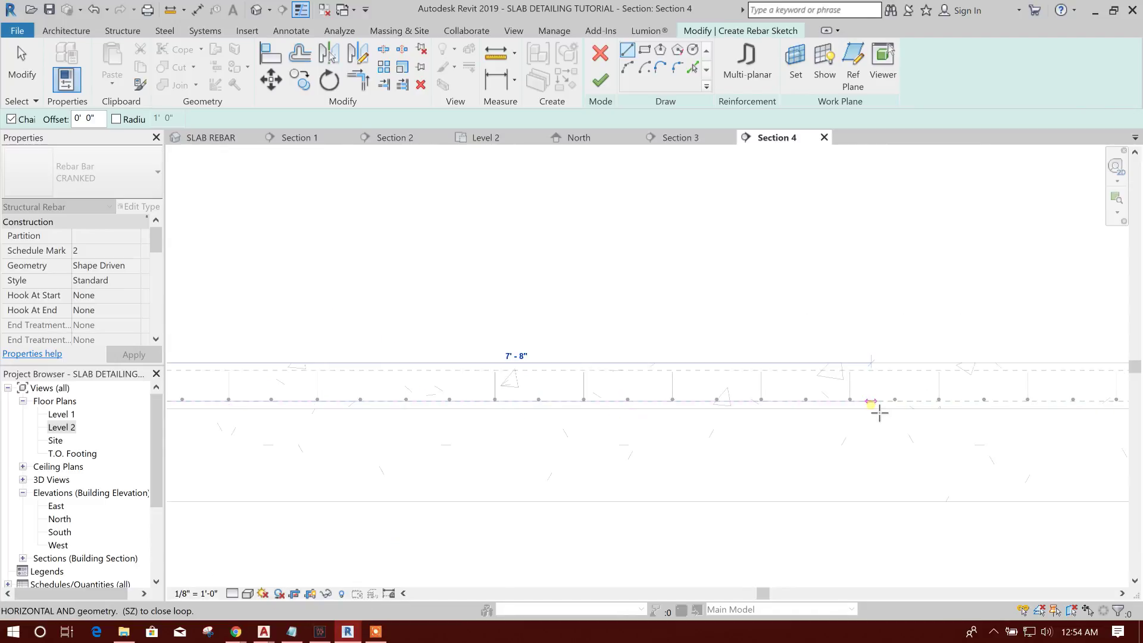
{"action": "middle_click_drag", "start_coordinate": [912, 416], "coordinate": [731, 419]}
{"action": "scroll", "coordinate": [731, 419], "scroll_direction": "down", "scroll_amount": 1}
{"action": "left_click", "coordinate": [716, 409]}
{"action": "scroll", "coordinate": [723, 393], "scroll_direction": "up", "scroll_amount": 2}
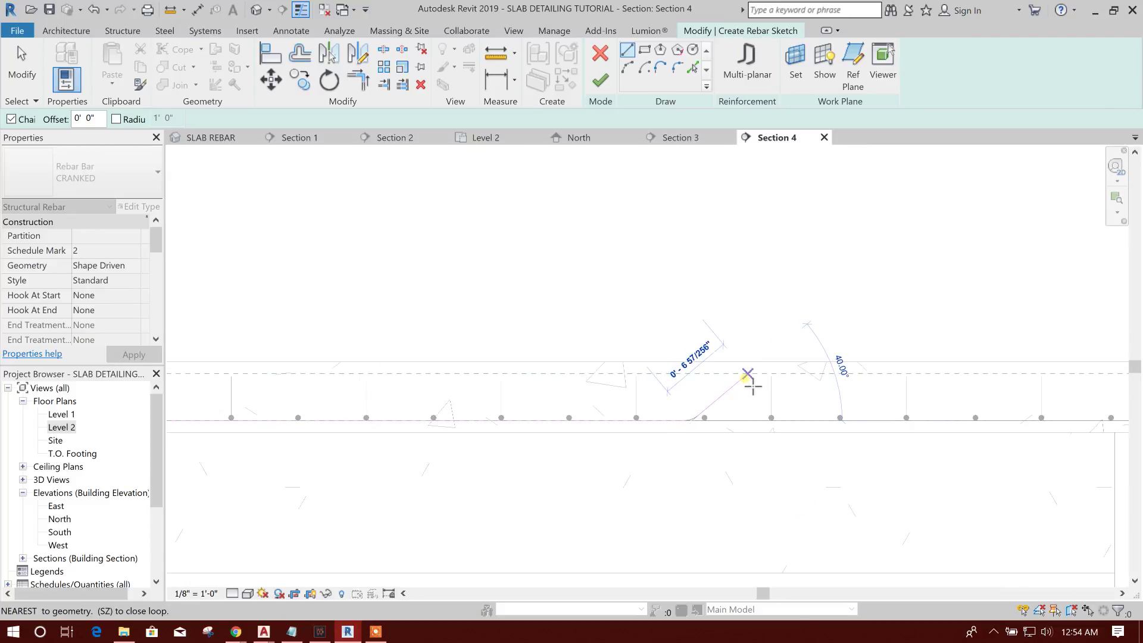
{"action": "left_click", "coordinate": [752, 379]}
{"action": "scroll", "coordinate": [833, 398], "scroll_direction": "down", "scroll_amount": 2}
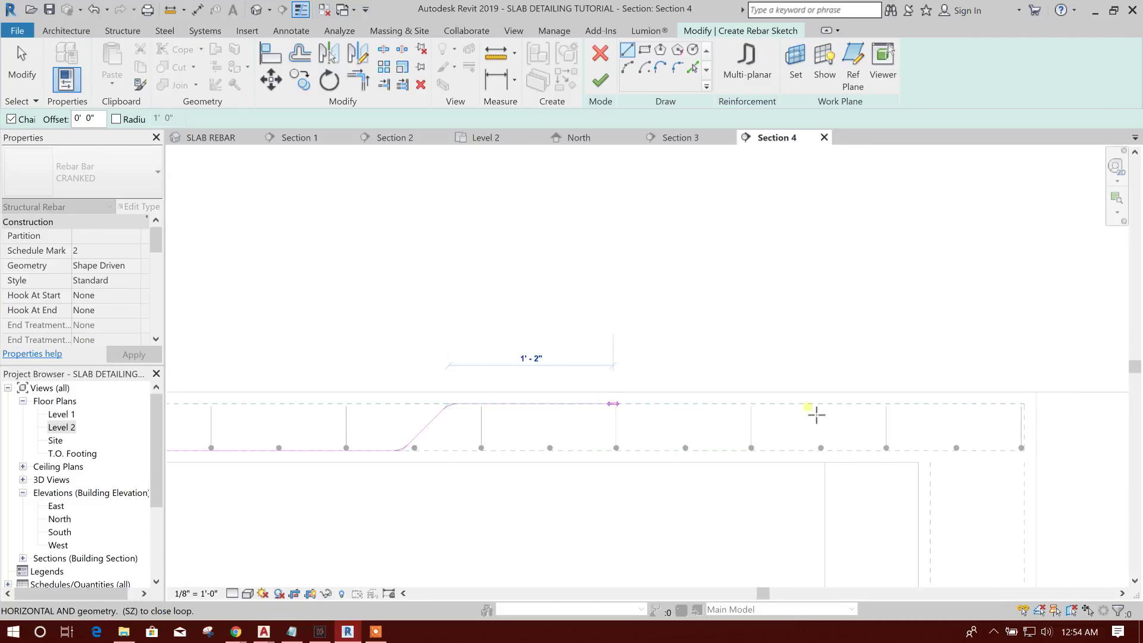
{"action": "left_click", "coordinate": [1022, 404]}
{"action": "scroll", "coordinate": [1024, 443], "scroll_direction": "up", "scroll_amount": 3}
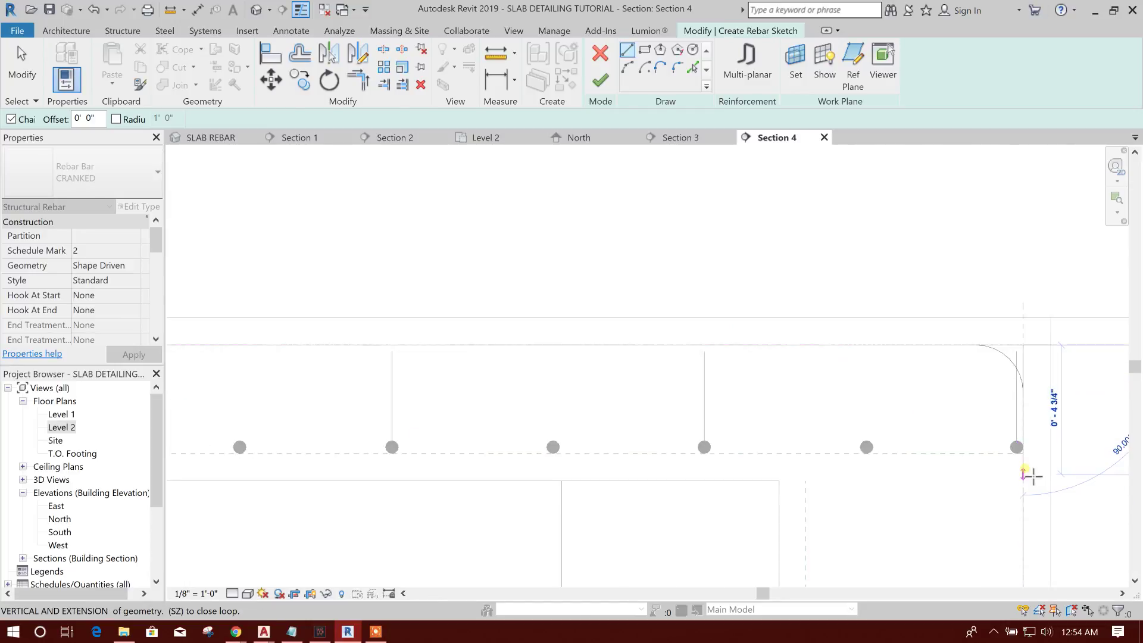
{"action": "left_click", "coordinate": [1029, 454]}
{"action": "scroll", "coordinate": [905, 273], "scroll_direction": "down", "scroll_amount": 4}
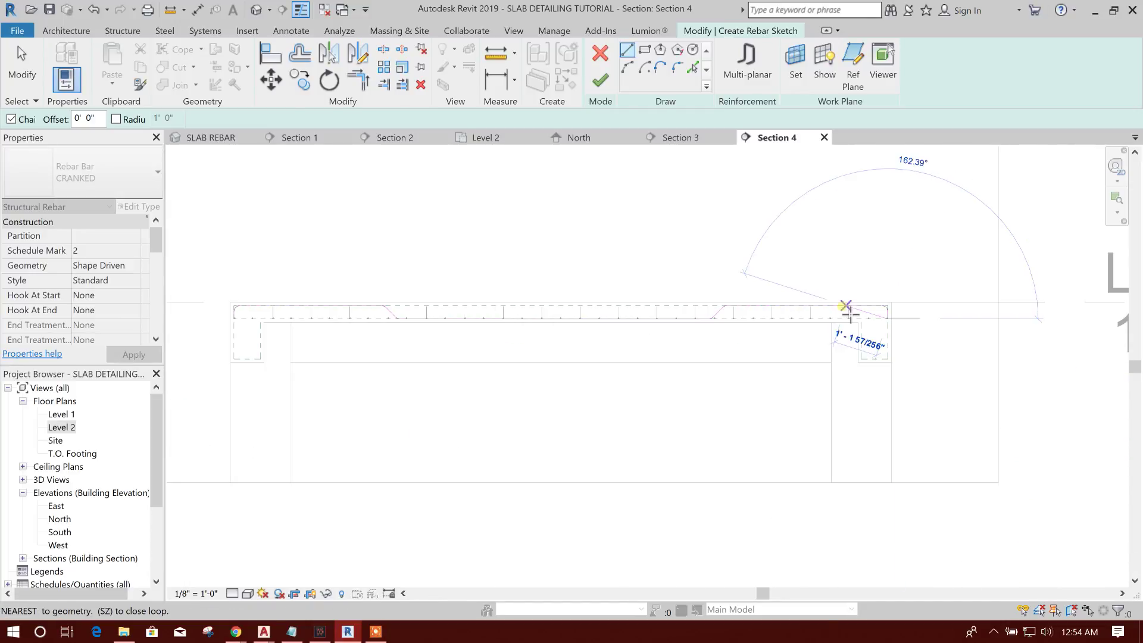
{"action": "key", "text": "Escape"}
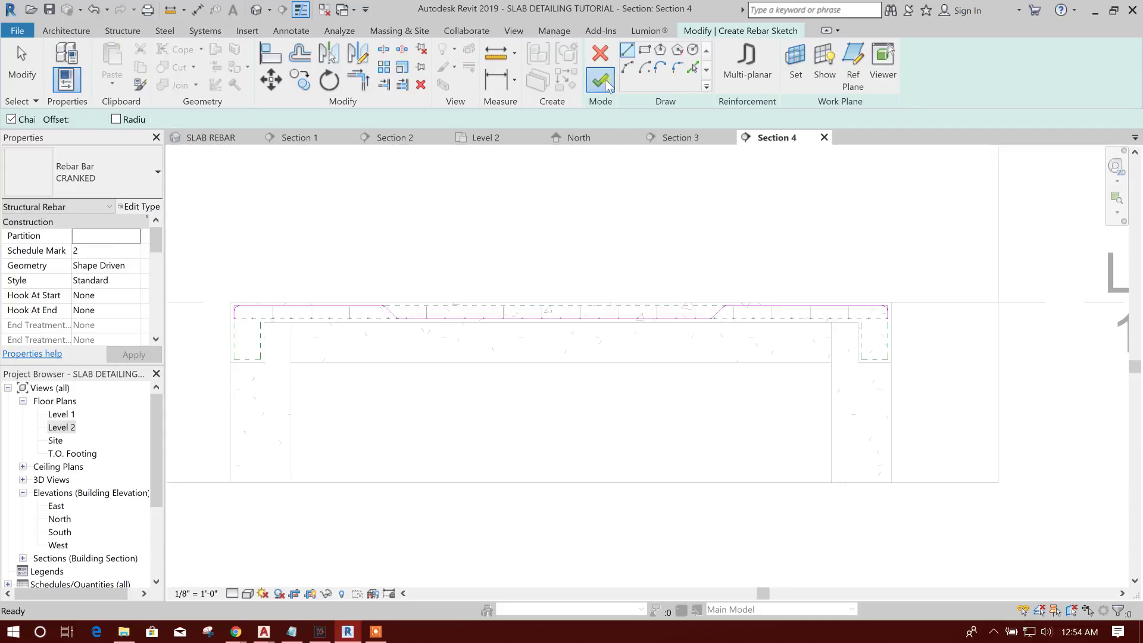
{"action": "left_click", "coordinate": [601, 81]}
Sketch a straight rebar along the slab's bottom cover from its left end to its right end and finish the sketch
{"action": "scroll", "coordinate": [476, 369], "scroll_direction": "up", "scroll_amount": 3}
{"action": "scroll", "coordinate": [411, 303], "scroll_direction": "up", "scroll_amount": 1}
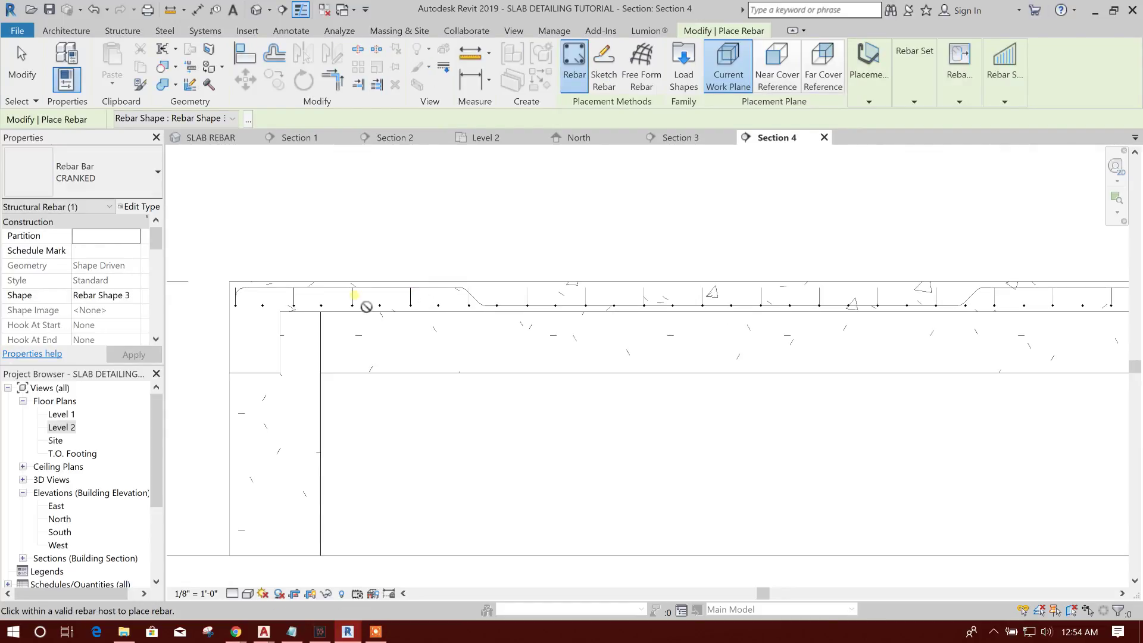
{"action": "left_click", "coordinate": [611, 79]}
{"action": "scroll", "coordinate": [250, 324], "scroll_direction": "up", "scroll_amount": 2}
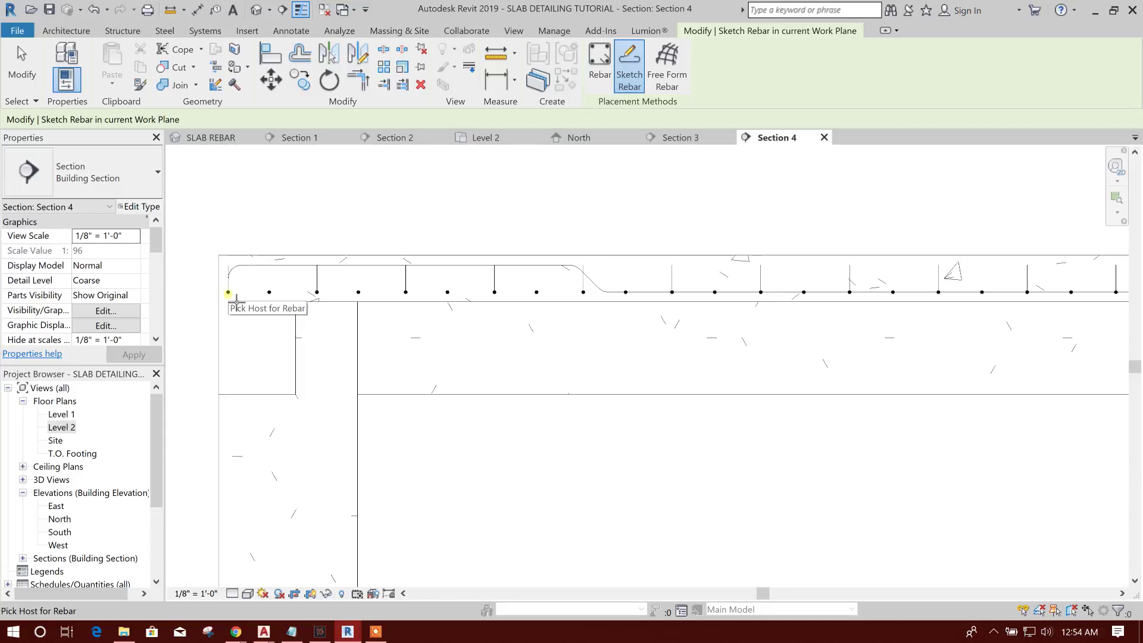
{"action": "left_click", "coordinate": [248, 262]}
{"action": "left_click", "coordinate": [230, 287]}
{"action": "scroll", "coordinate": [533, 334], "scroll_direction": "down", "scroll_amount": 3}
{"action": "middle_click_drag", "start_coordinate": [863, 337], "coordinate": [425, 365]}
{"action": "middle_click_drag", "start_coordinate": [847, 365], "coordinate": [460, 371]}
{"action": "scroll", "coordinate": [944, 351], "scroll_direction": "up", "scroll_amount": 5}
{"action": "middle_click_drag", "start_coordinate": [1030, 355], "coordinate": [927, 355]}
{"action": "scroll", "coordinate": [947, 341], "scroll_direction": "up", "scroll_amount": 2}
{"action": "left_click", "coordinate": [956, 336]}
{"action": "key", "text": "Escape"}
{"action": "left_click", "coordinate": [601, 82]}
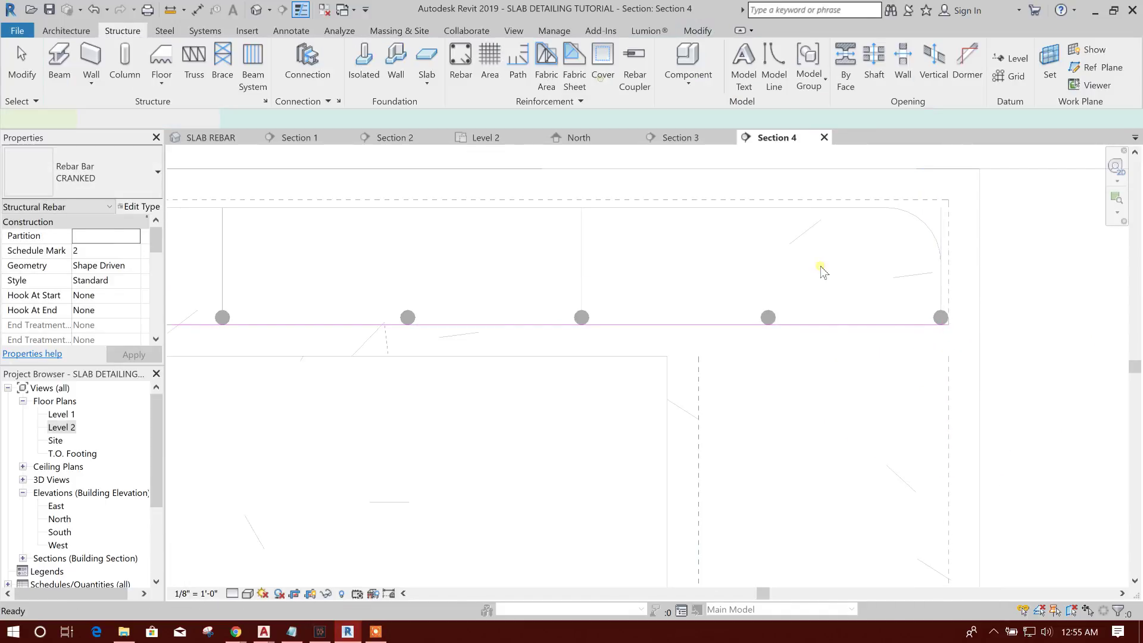
{"action": "scroll", "coordinate": [849, 352], "scroll_direction": "down", "scroll_amount": 2}
{"action": "key", "text": "Escape"}
{"action": "left_click", "coordinate": [498, 415]}
{"action": "key", "text": "Escape"}
Move the straight bar up so that it rests on top of the perpendicular bottom bars
{"action": "middle_click_drag", "start_coordinate": [582, 400], "coordinate": [765, 327]}
{"action": "left_click", "coordinate": [654, 314]}
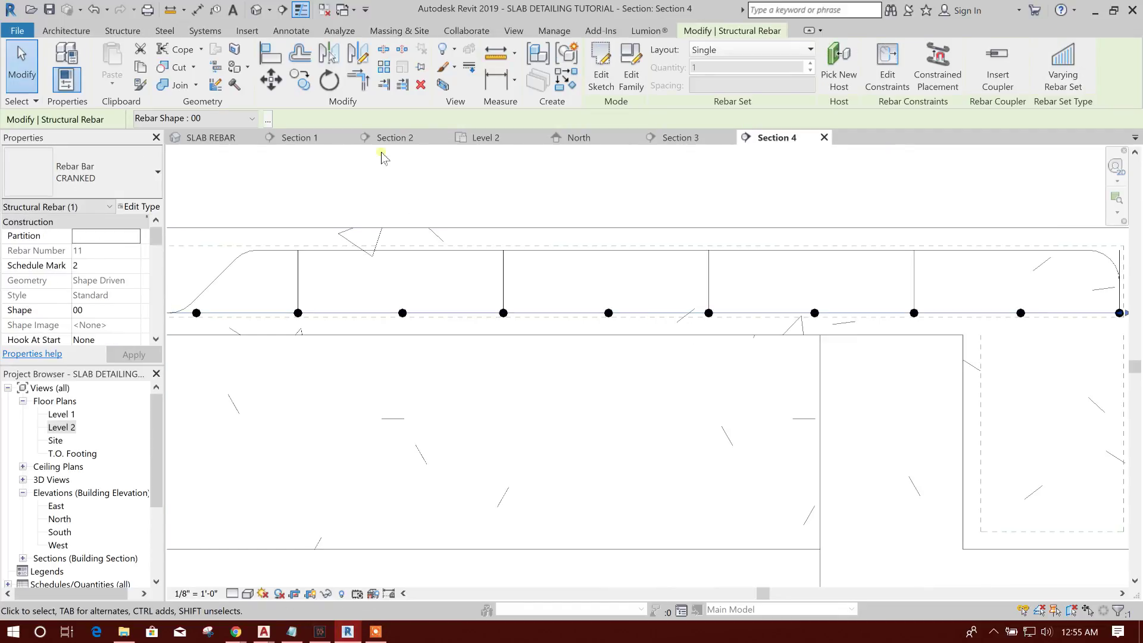
{"action": "left_click", "coordinate": [271, 79]}
{"action": "scroll", "coordinate": [616, 315], "scroll_direction": "up", "scroll_amount": 6}
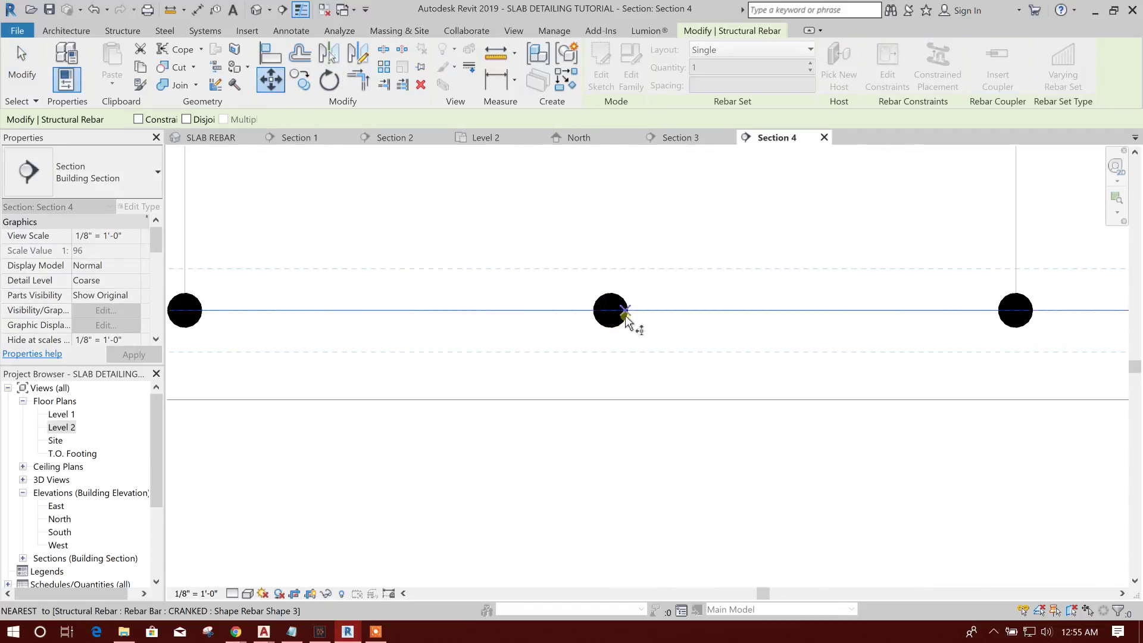
{"action": "scroll", "coordinate": [630, 314], "scroll_direction": "up", "scroll_amount": 2}
{"action": "left_click", "coordinate": [630, 309]}
{"action": "left_click", "coordinate": [630, 280]}
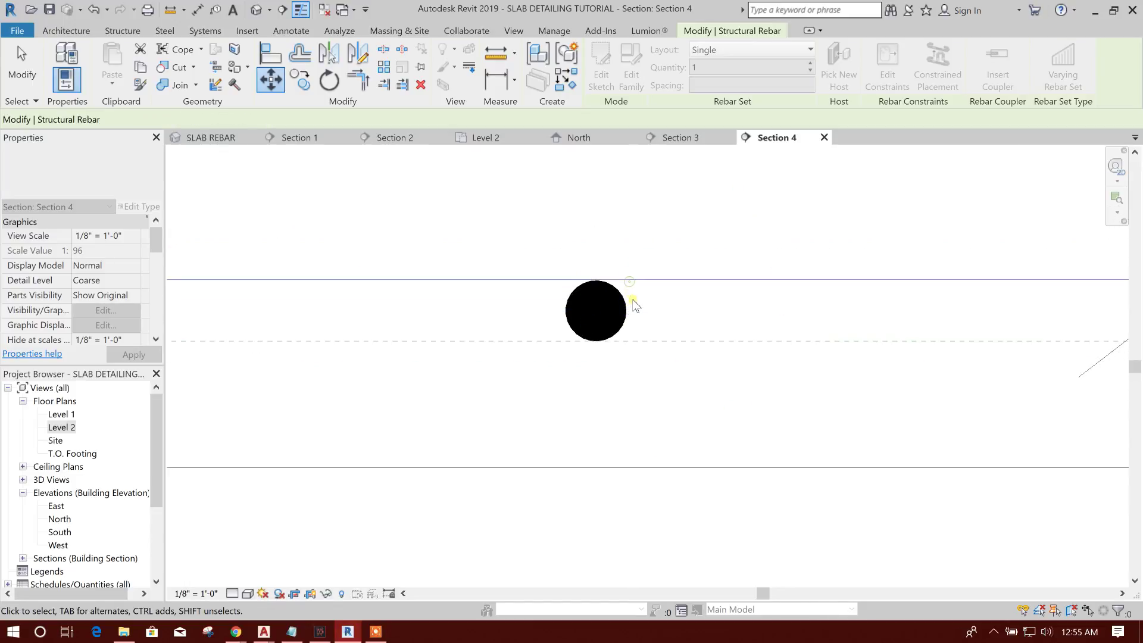
{"action": "scroll", "coordinate": [636, 310], "scroll_direction": "down", "scroll_amount": 5}
{"action": "left_click", "coordinate": [634, 379]}
{"action": "scroll", "coordinate": [633, 378], "scroll_direction": "down", "scroll_amount": 3}
{"action": "middle_click_drag", "start_coordinate": [427, 402], "coordinate": [689, 371]}
{"action": "scroll", "coordinate": [696, 363], "scroll_direction": "down", "scroll_amount": 2}
Set the straight bar's layout to Maximum Spacing with a spacing of 1' 0"
{"action": "left_click", "coordinate": [678, 325]}
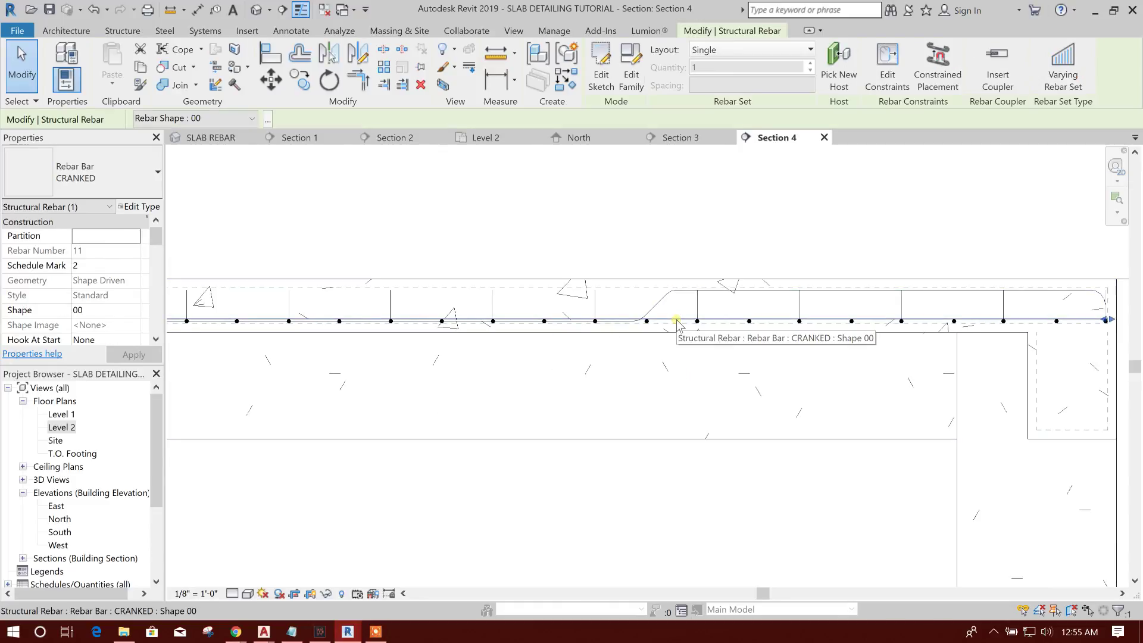
{"action": "left_click", "coordinate": [751, 50]}
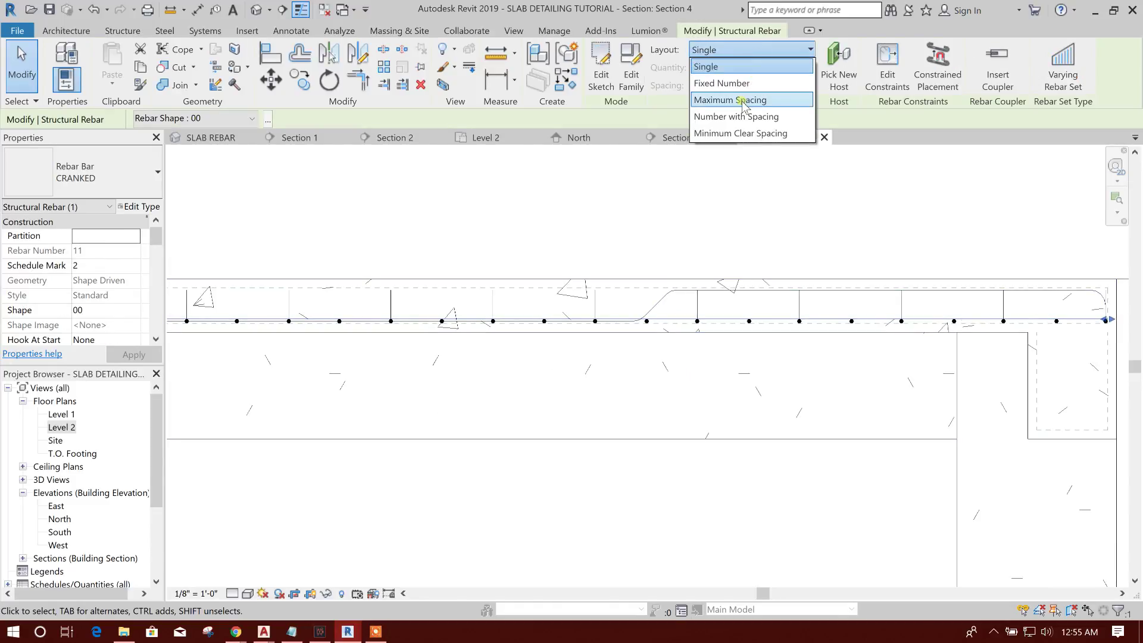
{"action": "left_click", "coordinate": [733, 91]}
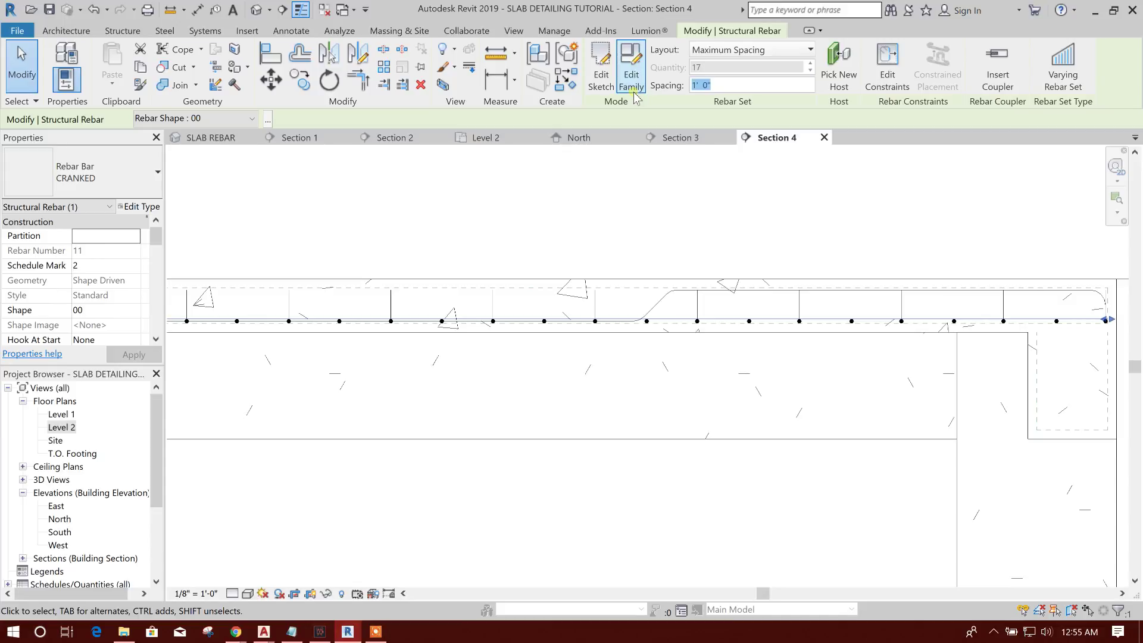
{"action": "left_click", "coordinate": [713, 215]}
{"action": "scroll", "coordinate": [713, 216], "scroll_direction": "down", "scroll_amount": 1}
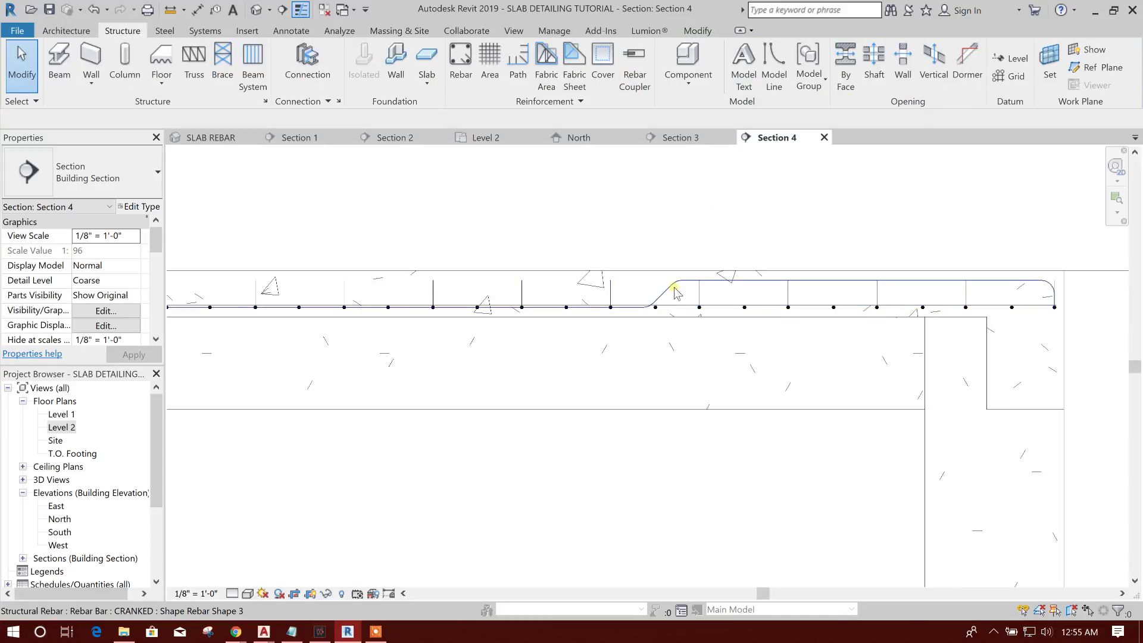
Set the cranked bar's layout to Maximum Spacing with a spacing of 1' 0"
{"action": "left_click", "coordinate": [674, 286]}
{"action": "left_click", "coordinate": [751, 50]}
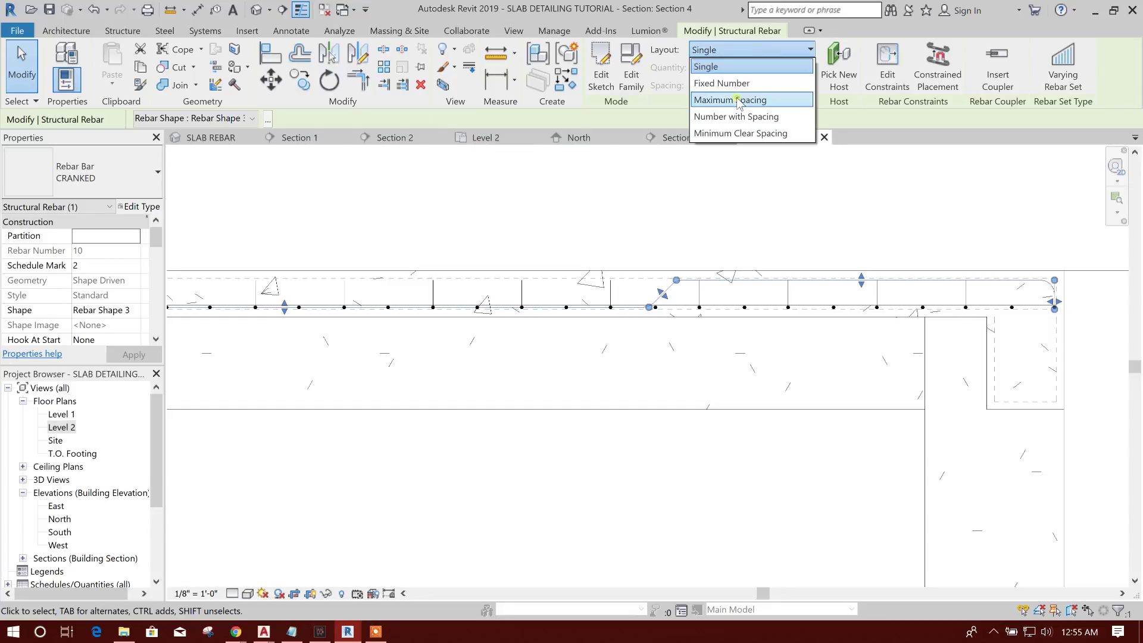
{"action": "left_click", "coordinate": [729, 91]}
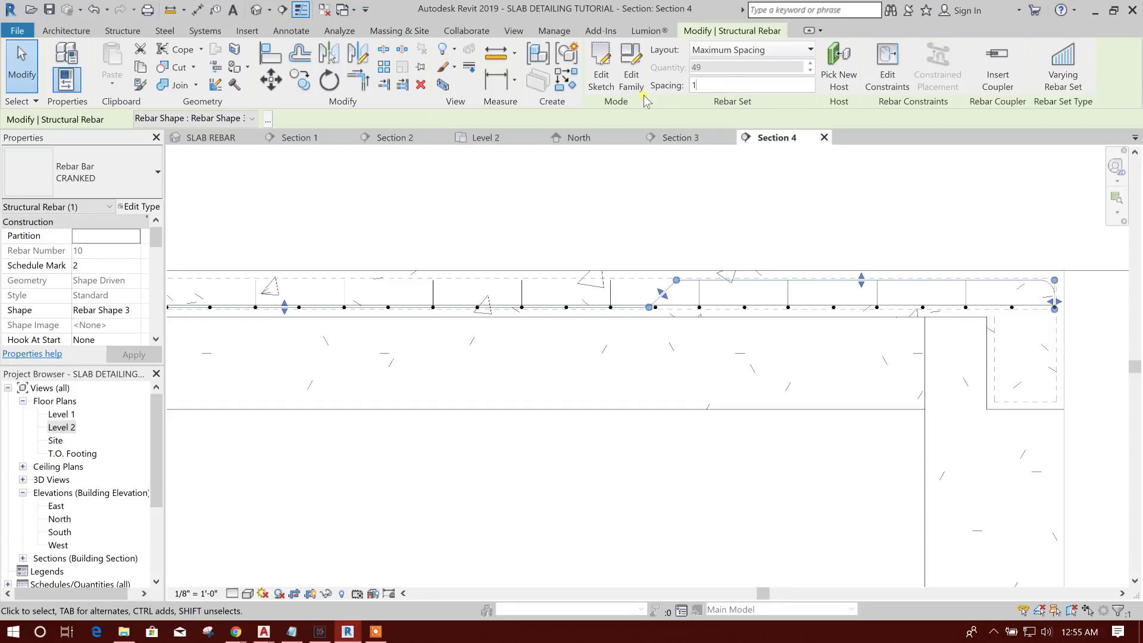
{"action": "left_click", "coordinate": [676, 220]}
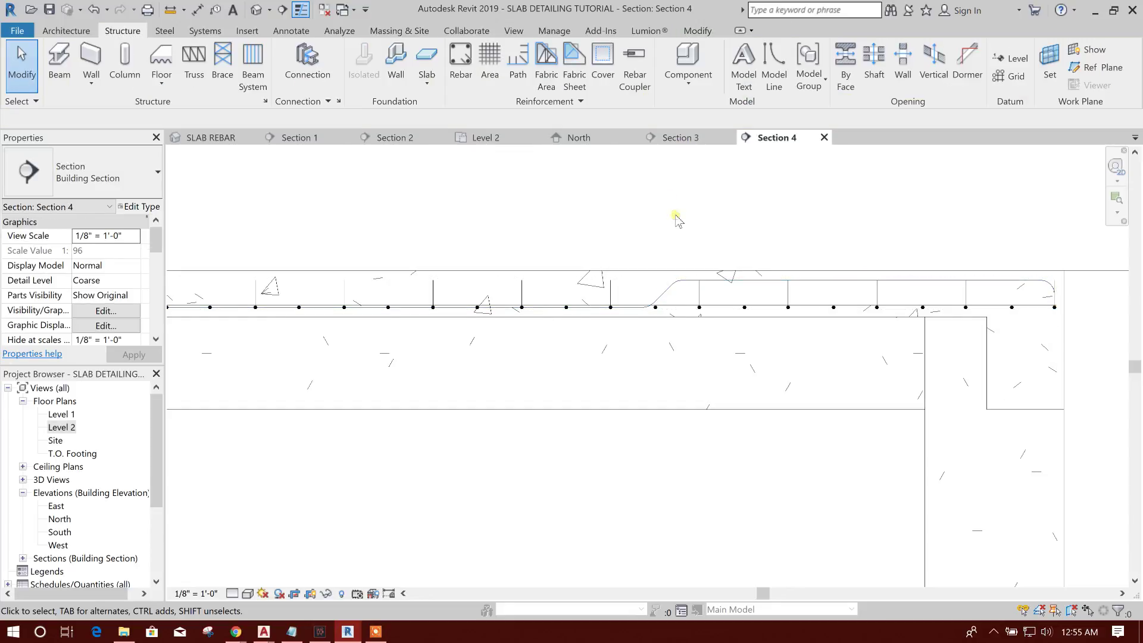
{"action": "middle_click_drag", "start_coordinate": [676, 419], "coordinate": [676, 365]}
In the SLAB REBAR 3D view, set the new cranked and straight bar sets to display as solid in that view
{"action": "left_click", "coordinate": [230, 141]}
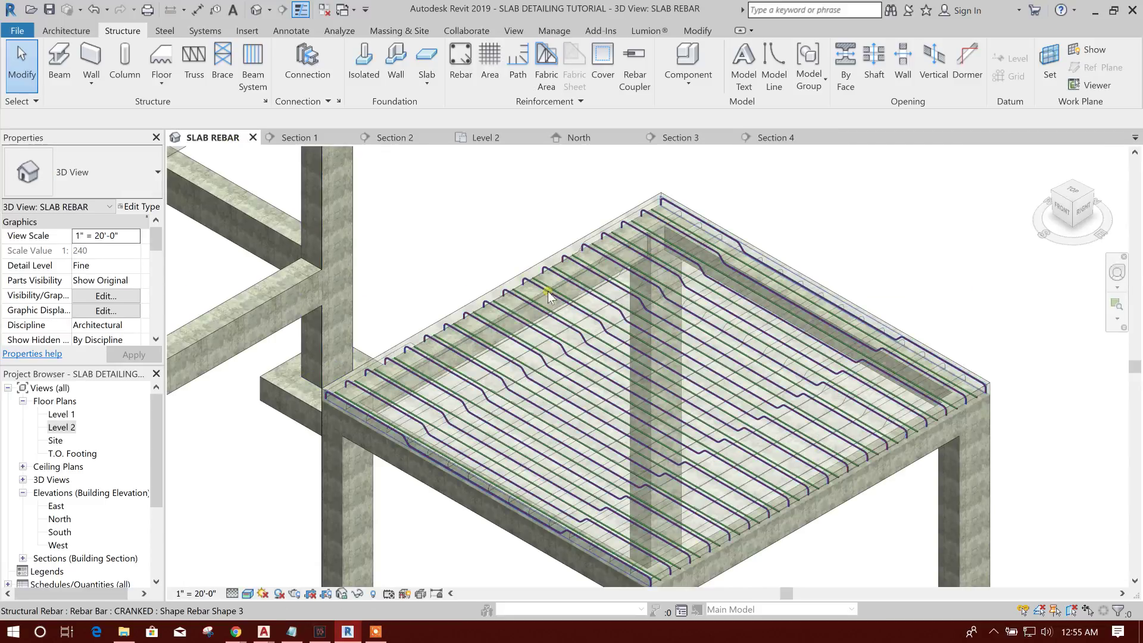
{"action": "scroll", "coordinate": [333, 416], "scroll_direction": "up", "scroll_amount": 3}
{"action": "scroll", "coordinate": [329, 412], "scroll_direction": "up", "scroll_amount": 3}
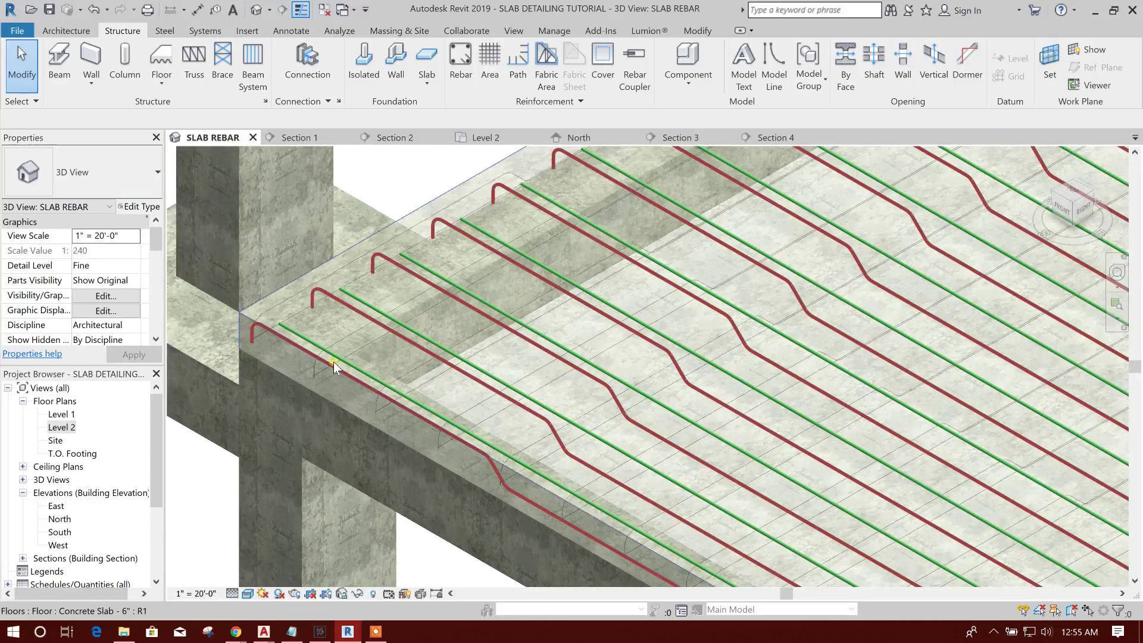
{"action": "left_click", "coordinate": [399, 368]}
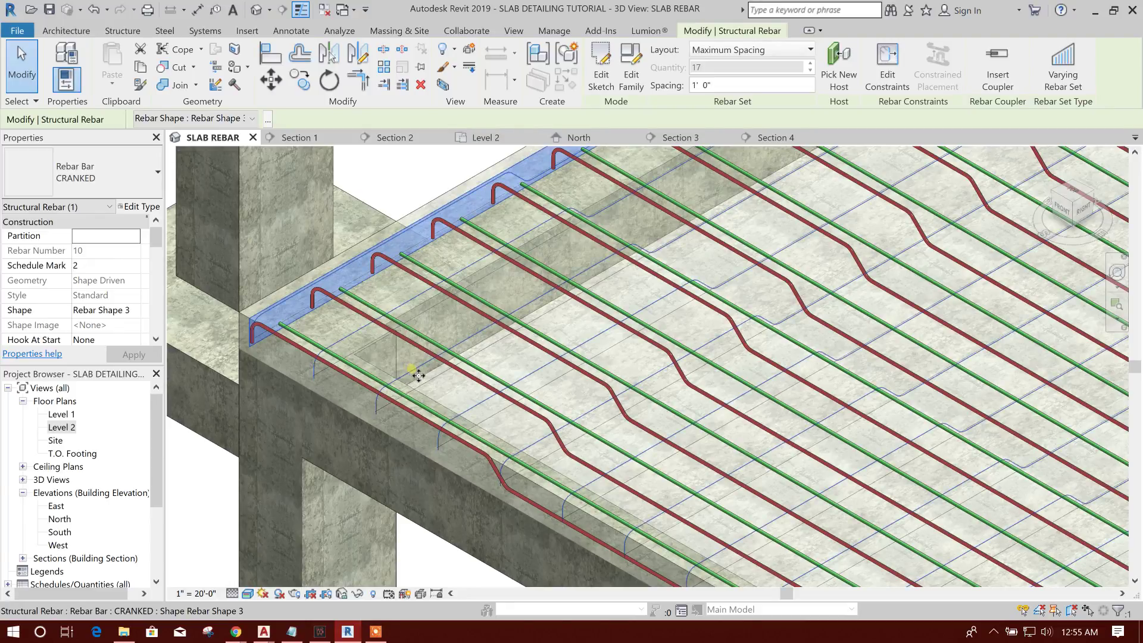
{"action": "left_click", "coordinate": [433, 389], "text": "ctrl"}
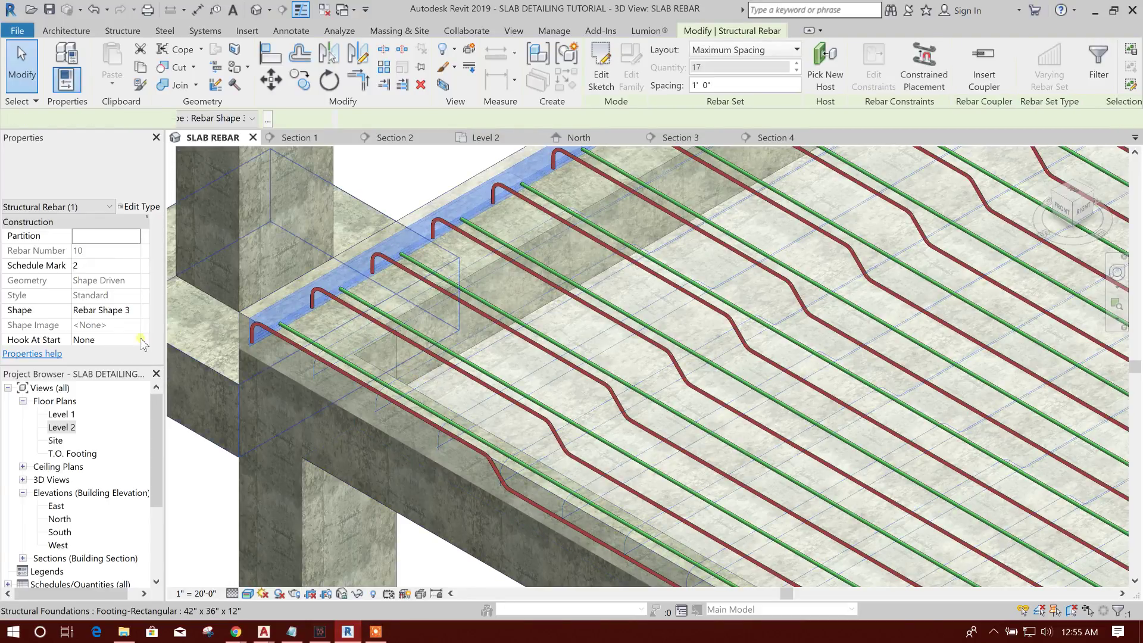
{"action": "scroll", "coordinate": [102, 305], "scroll_direction": "down", "scroll_amount": 5}
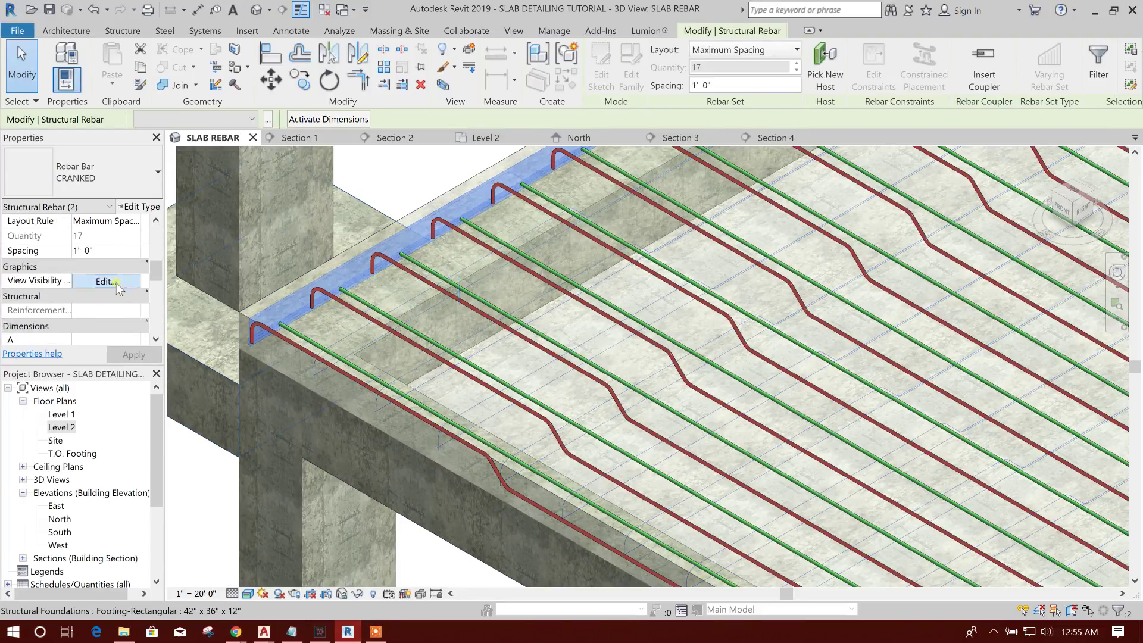
{"action": "left_click", "coordinate": [105, 281]}
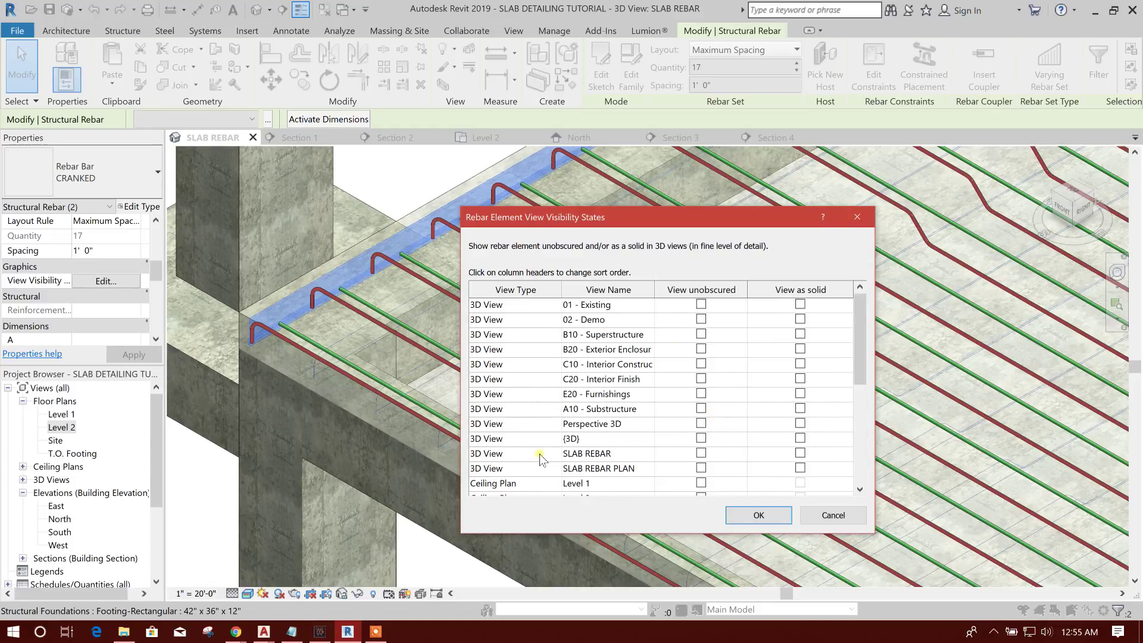
{"action": "scroll", "coordinate": [540, 458], "scroll_direction": "down", "scroll_amount": 1}
{"action": "left_click", "coordinate": [615, 409]}
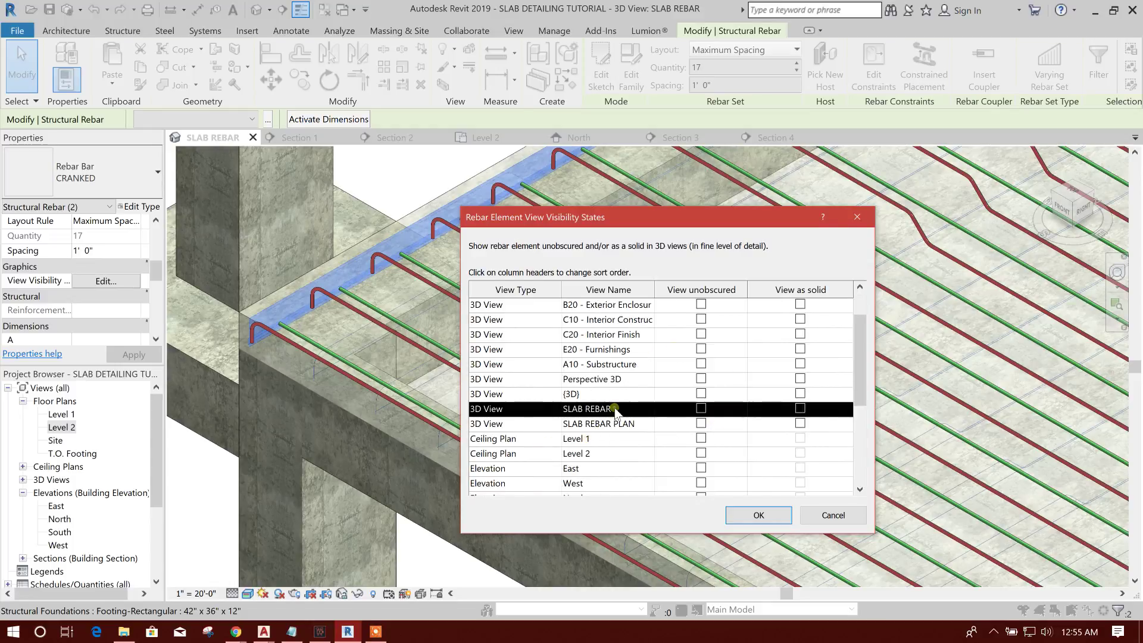
{"action": "left_click", "coordinate": [780, 409]}
{"action": "left_click", "coordinate": [759, 515]}
{"action": "scroll", "coordinate": [863, 230], "scroll_direction": "down", "scroll_amount": 6}
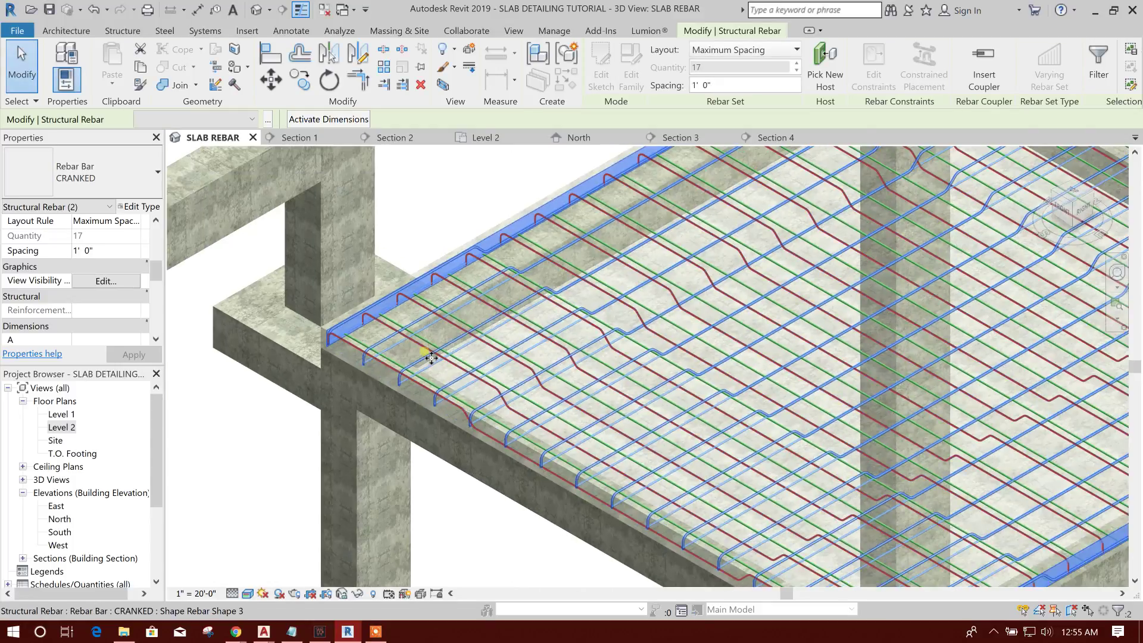
{"action": "left_click", "coordinate": [863, 230]}
Change the new straight bar set's rebar type to BOTTOM STRAIGHT
{"action": "scroll", "coordinate": [606, 266], "scroll_direction": "up", "scroll_amount": 8}
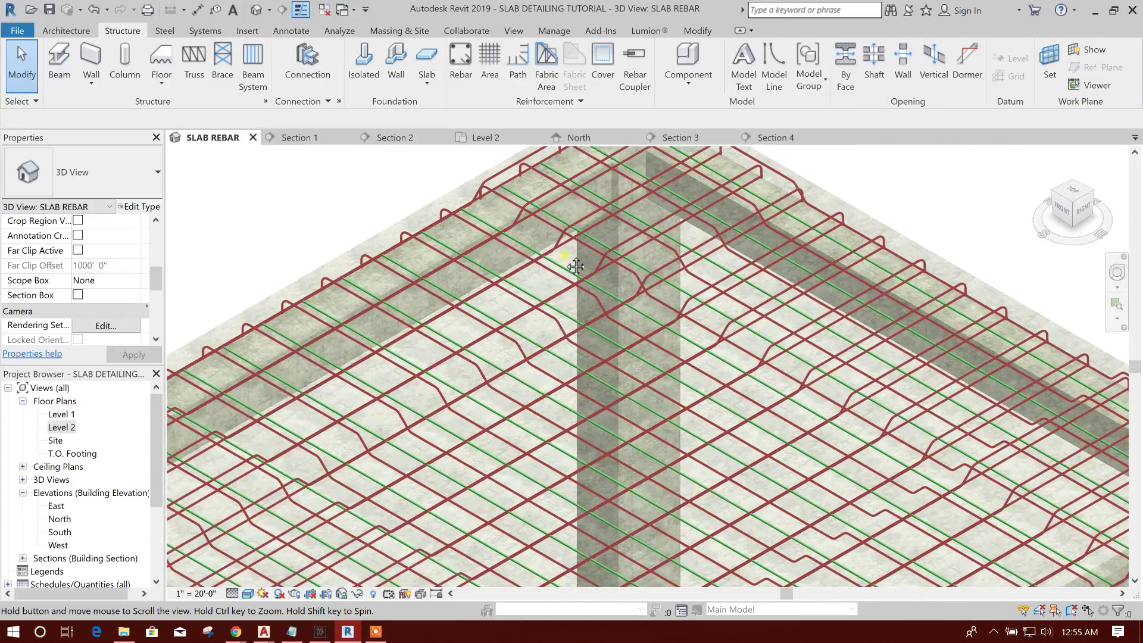
{"action": "middle_click_drag", "start_coordinate": [576, 266], "coordinate": [610, 250]}
{"action": "scroll", "coordinate": [717, 285], "scroll_direction": "up", "scroll_amount": 5}
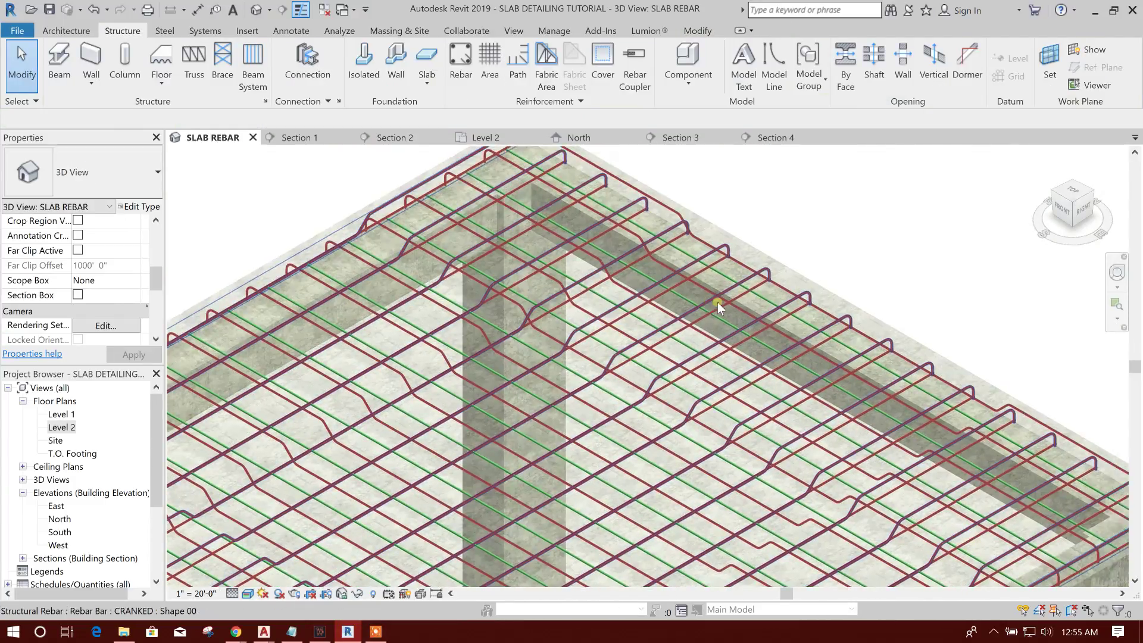
{"action": "left_click", "coordinate": [713, 252]}
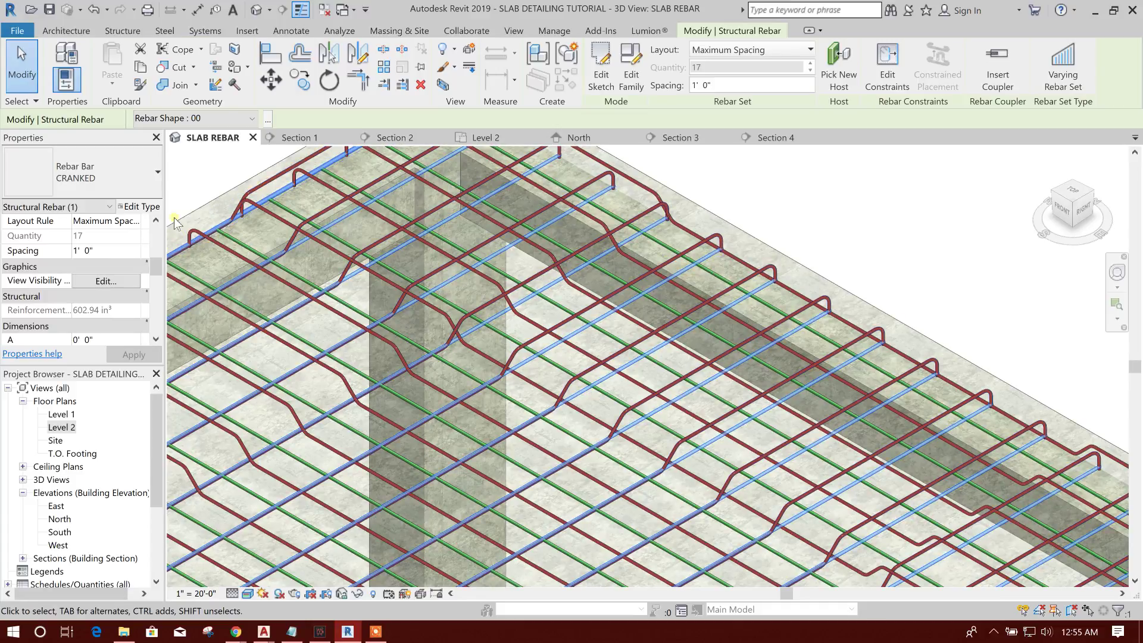
{"action": "left_click", "coordinate": [90, 173]}
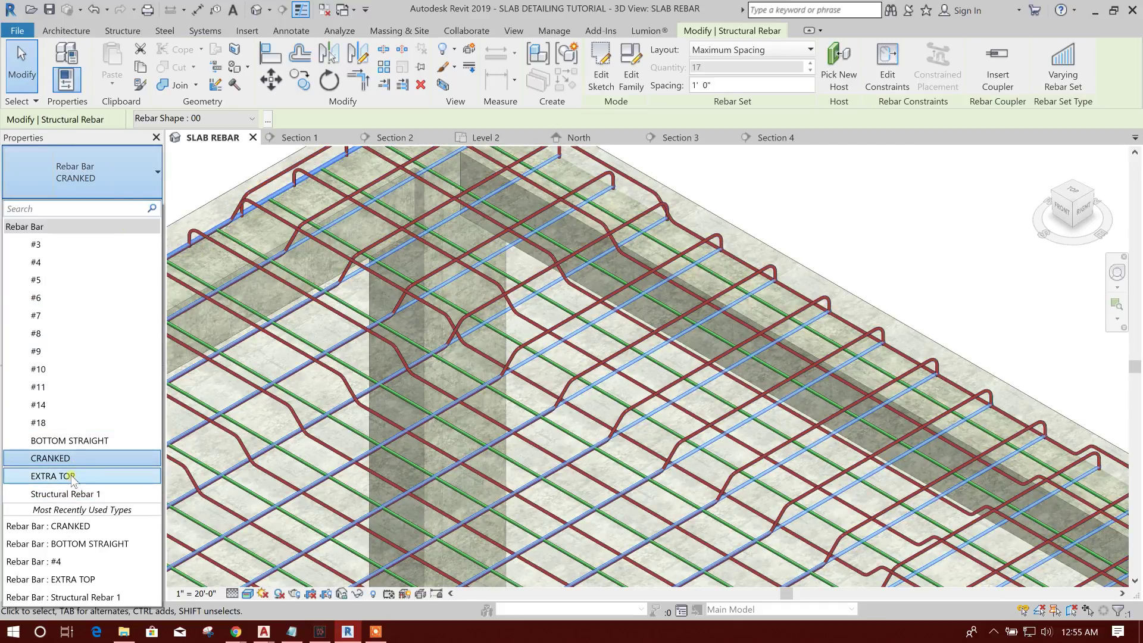
{"action": "left_click", "coordinate": [69, 440]}
{"action": "scroll", "coordinate": [580, 347], "scroll_direction": "down", "scroll_amount": 5}
{"action": "key", "text": "Escape"}
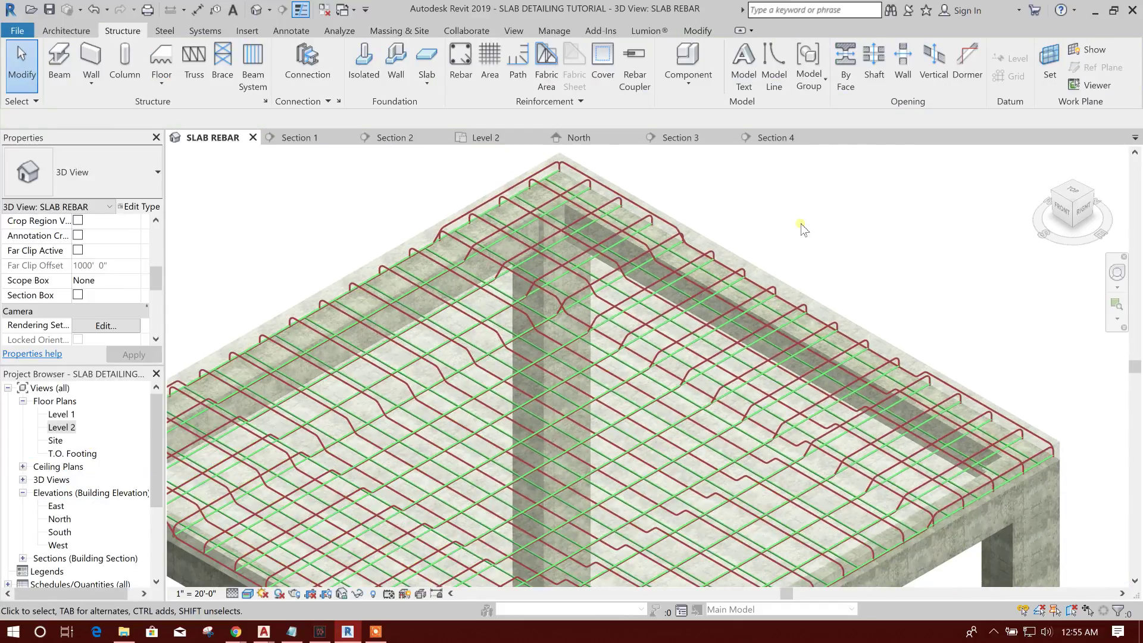
In the top view, pull the BOTTOM STRAIGHT set in from the slab's west edge to about midway between the cranked bars
{"action": "scroll", "coordinate": [816, 247], "scroll_direction": "up", "scroll_amount": 6}
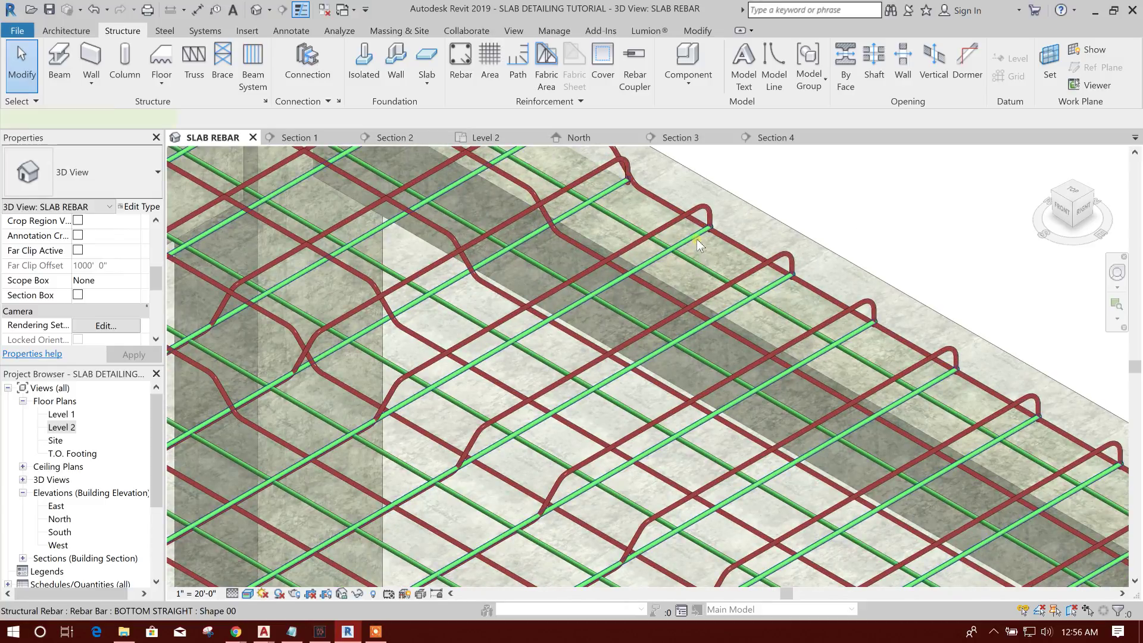
{"action": "left_click", "coordinate": [696, 238]}
{"action": "scroll", "coordinate": [696, 238], "scroll_direction": "down", "scroll_amount": 6}
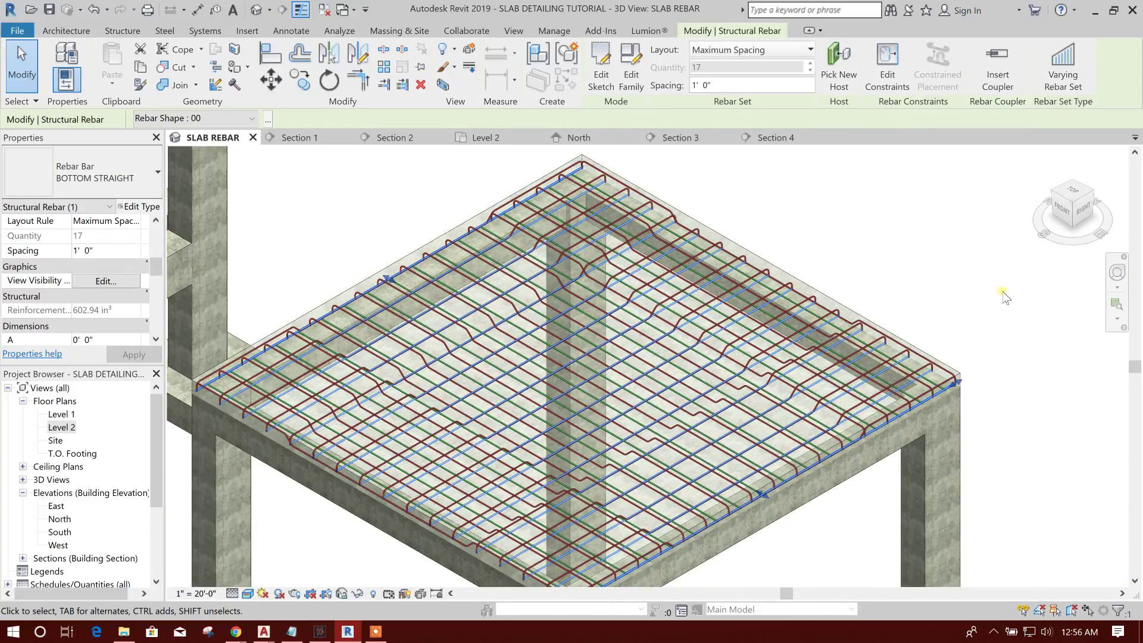
{"action": "left_click", "coordinate": [1073, 190]}
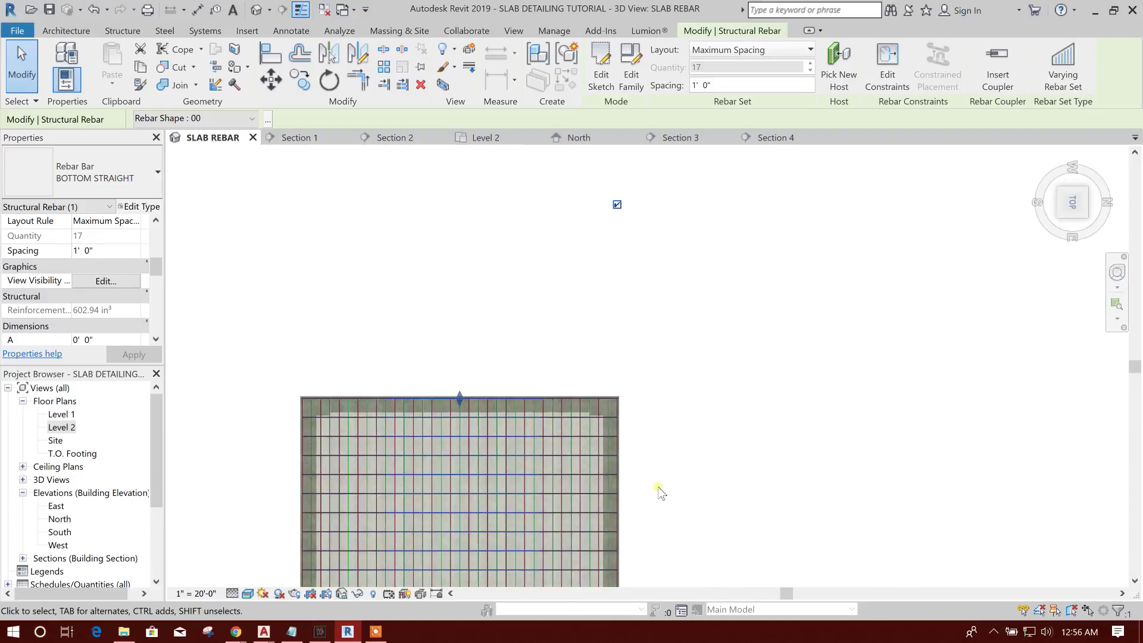
{"action": "scroll", "coordinate": [657, 235], "scroll_direction": "up", "scroll_amount": 5}
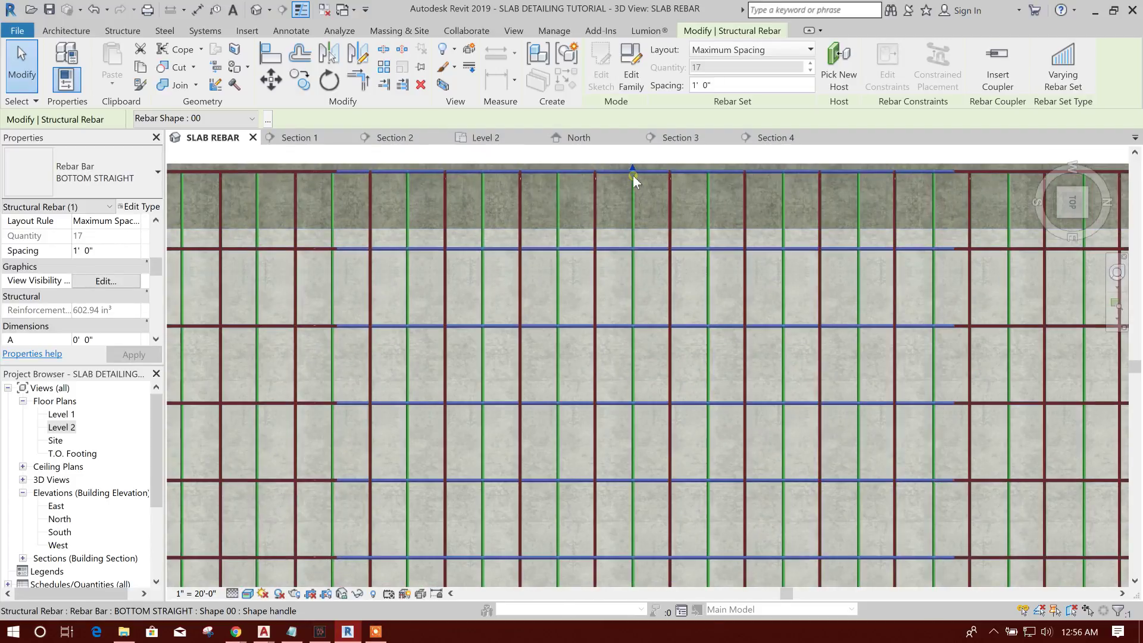
{"action": "left_click", "coordinate": [641, 201]}
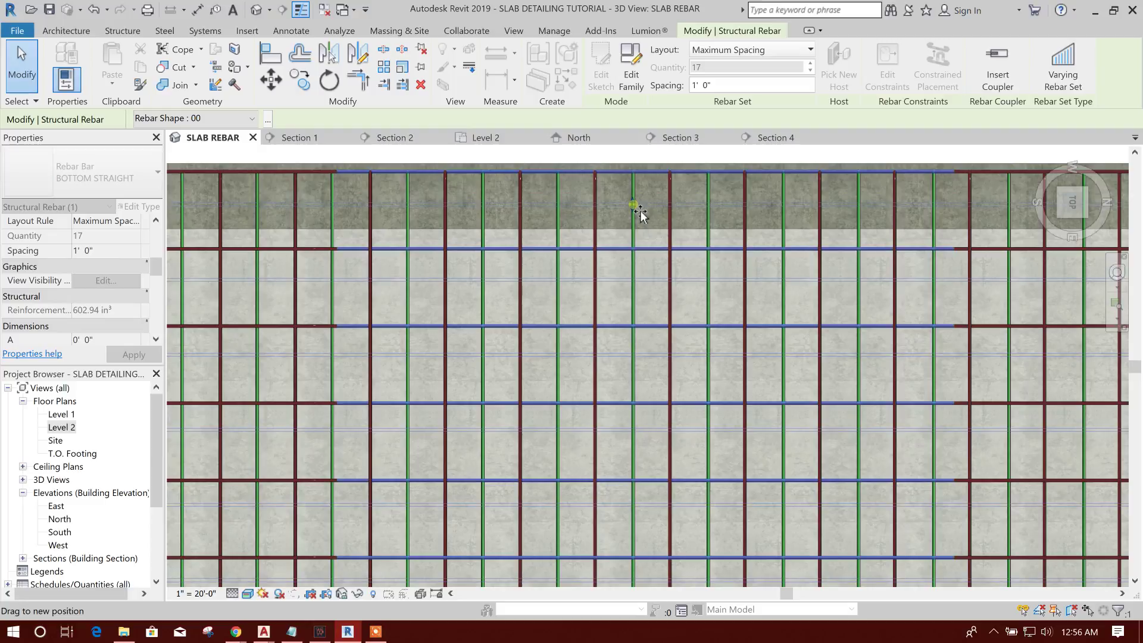
{"action": "scroll", "coordinate": [605, 220], "scroll_direction": "down", "scroll_amount": 5}
Pull the BOTTOM STRAIGHT set in from the slab's east edge so its bars alternate with the cranked bars
{"action": "scroll", "coordinate": [847, 408], "scroll_direction": "up", "scroll_amount": 6}
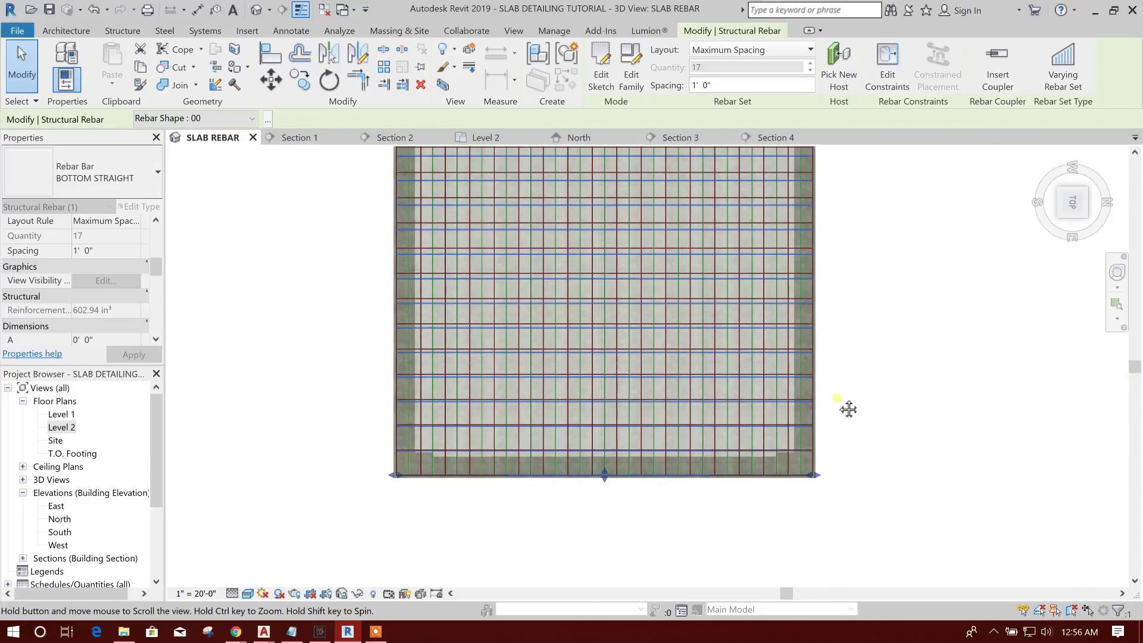
{"action": "scroll", "coordinate": [606, 413], "scroll_direction": "up", "scroll_amount": 1}
{"action": "left_click_drag", "start_coordinate": [582, 401], "coordinate": [587, 377]}
{"action": "scroll", "coordinate": [649, 381], "scroll_direction": "down", "scroll_amount": 4}
{"action": "left_click", "coordinate": [648, 377]}
{"action": "middle_click_drag", "start_coordinate": [902, 348], "coordinate": [838, 495]}
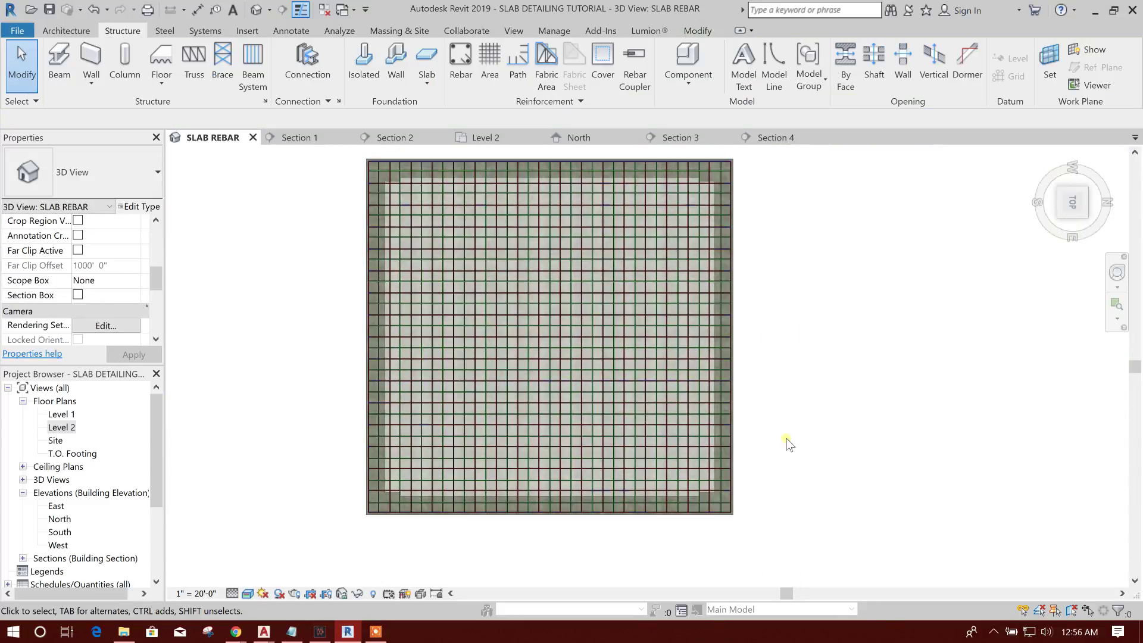
Return to the isometric view and examine the reinforcement of both slabs side by side
{"action": "left_click", "coordinate": [1051, 162]}
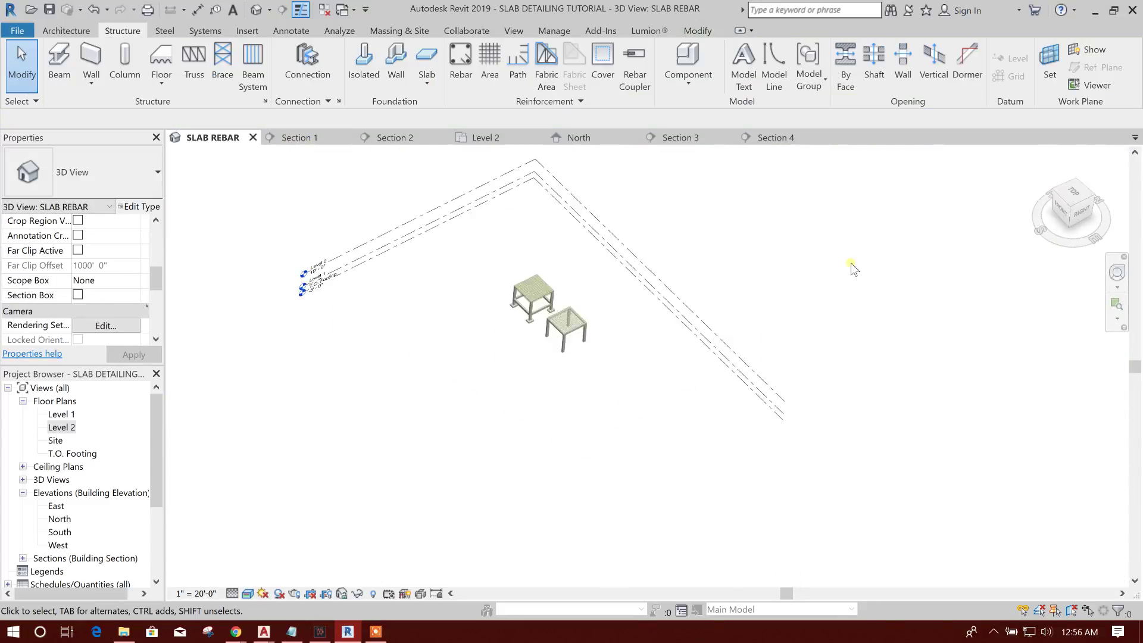
{"action": "scroll", "coordinate": [595, 331], "scroll_direction": "up", "scroll_amount": 2}
{"action": "scroll", "coordinate": [619, 338], "scroll_direction": "up", "scroll_amount": 6}
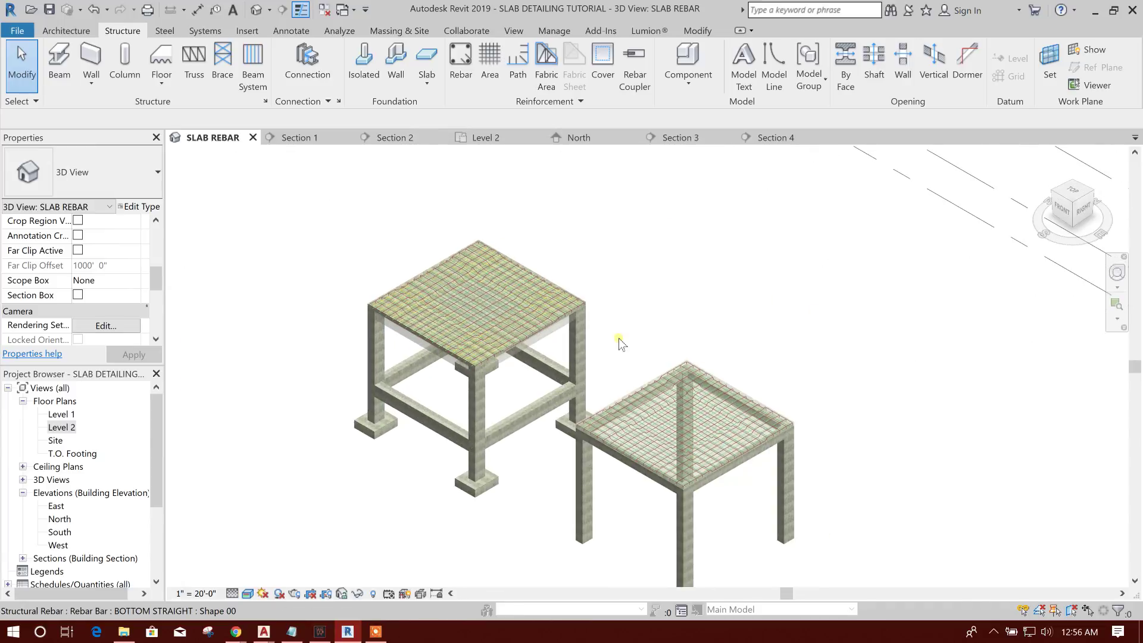
{"action": "scroll", "coordinate": [524, 283], "scroll_direction": "up", "scroll_amount": 1}
{"action": "middle_click_drag", "start_coordinate": [790, 230], "coordinate": [804, 268]}
{"action": "scroll", "coordinate": [630, 283], "scroll_direction": "down", "scroll_amount": 2}
{"action": "middle_click_drag", "start_coordinate": [673, 320], "coordinate": [795, 410]}
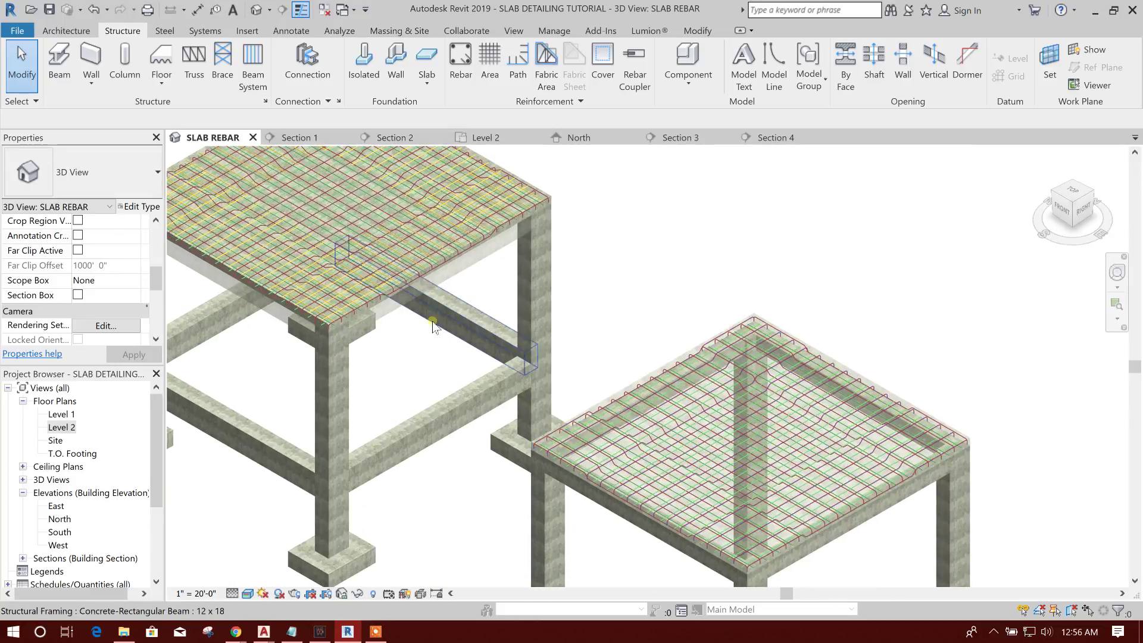
In Section 3, sketch a rebar hosted by the concrete slab, running about 5' 6" along the top cover from its left end
{"action": "left_click", "coordinate": [684, 138]}
{"action": "middle_click_drag", "start_coordinate": [466, 387], "coordinate": [552, 378]}
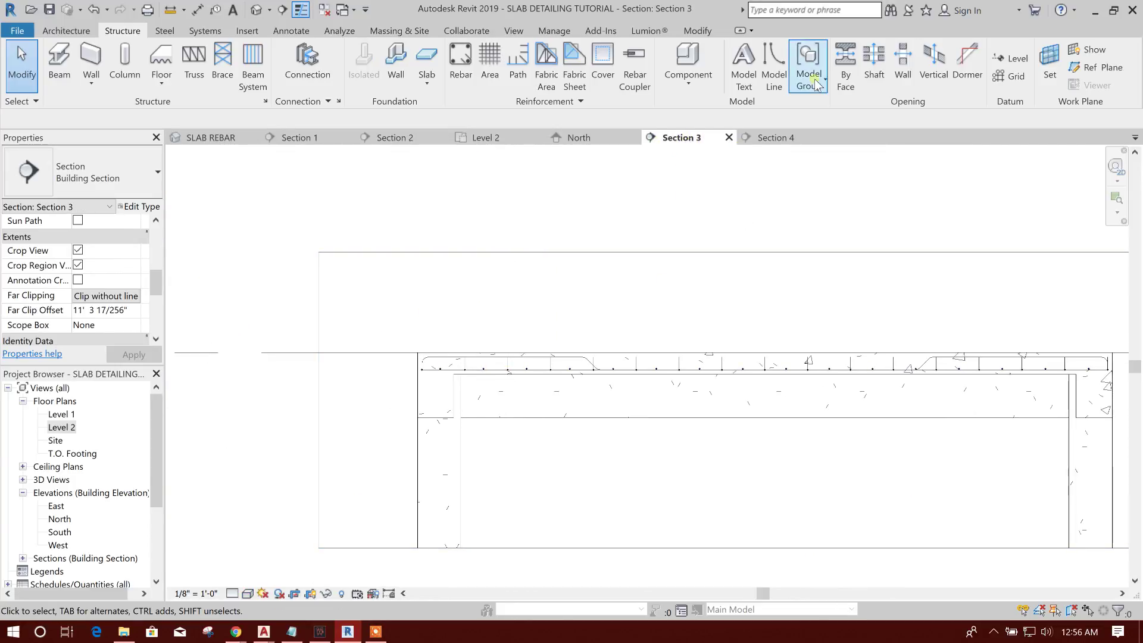
{"action": "left_click", "coordinate": [461, 62]}
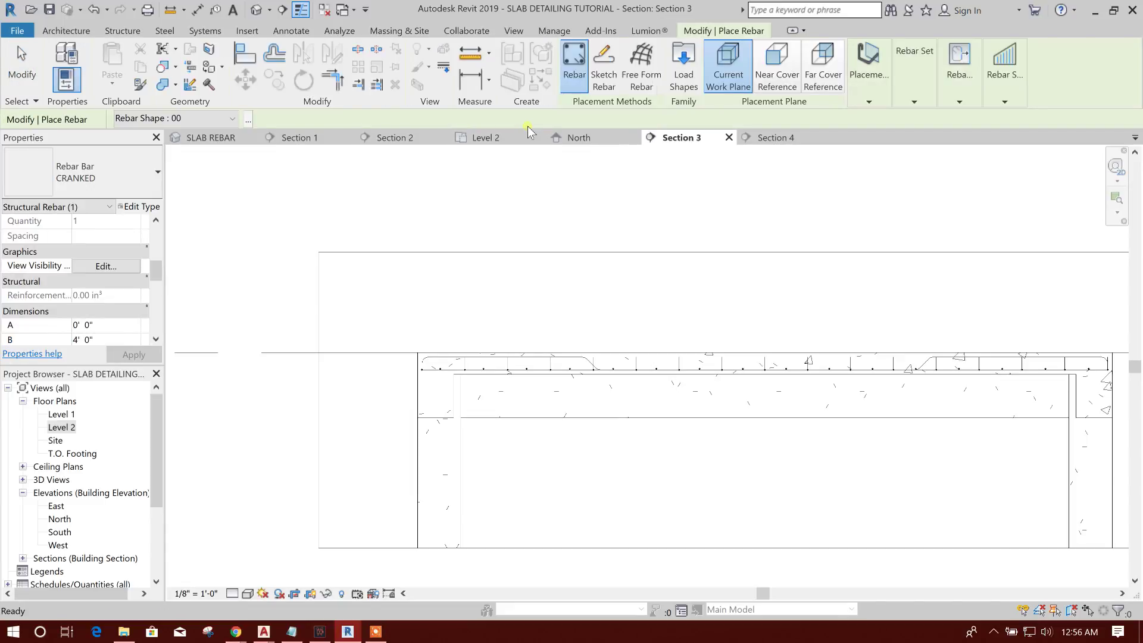
{"action": "left_click", "coordinate": [629, 68]}
{"action": "scroll", "coordinate": [597, 369], "scroll_direction": "up", "scroll_amount": 5}
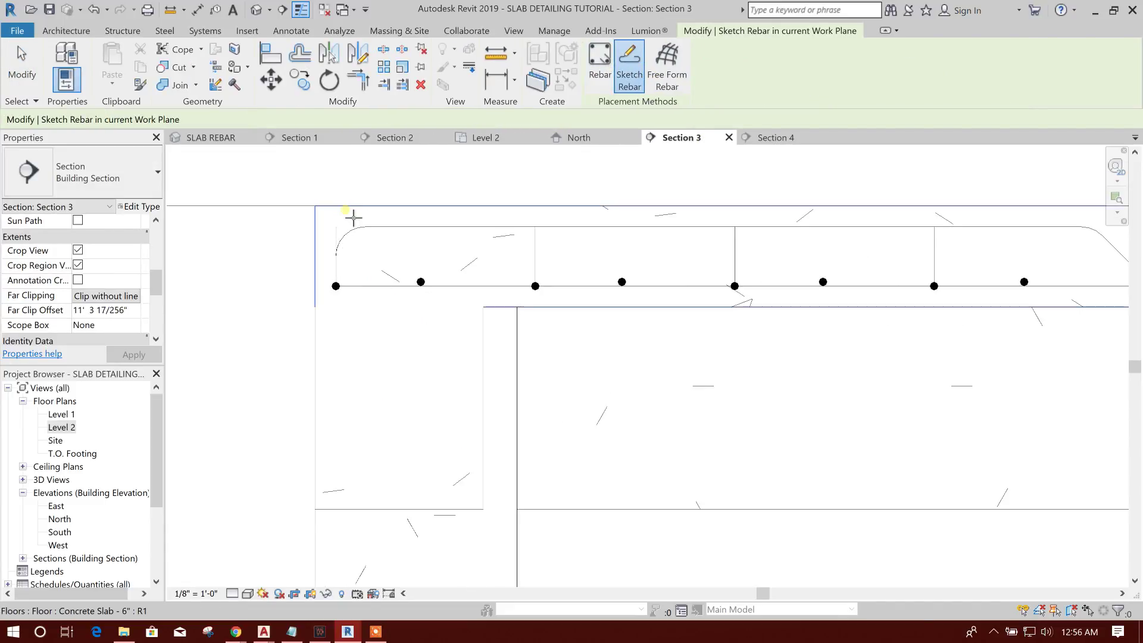
{"action": "left_click", "coordinate": [359, 211]}
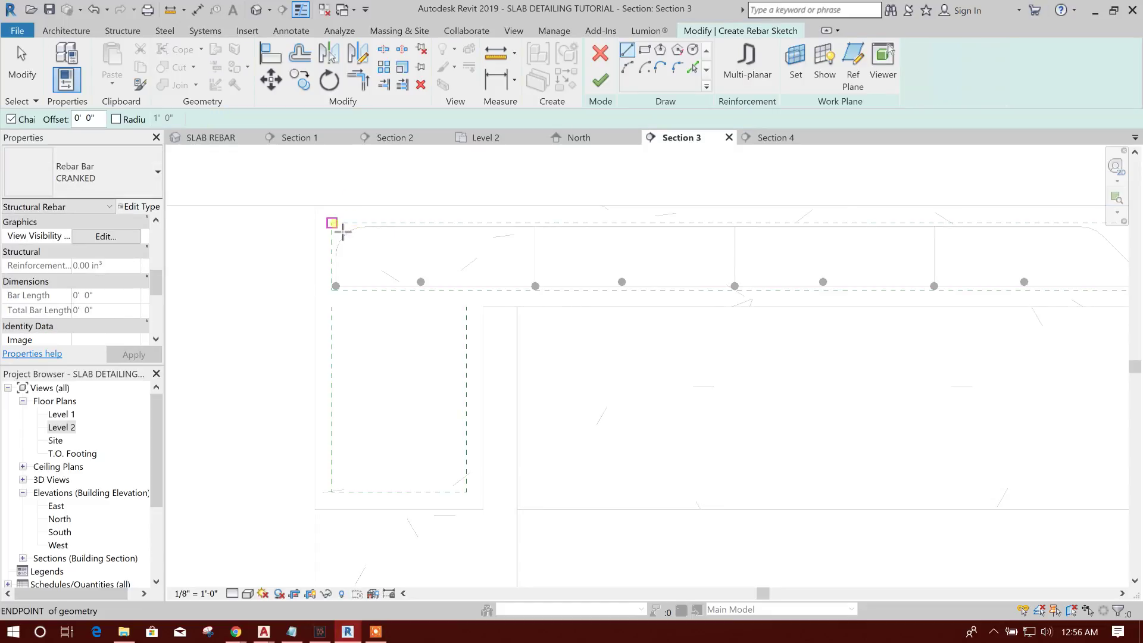
{"action": "middle_click_drag", "start_coordinate": [668, 255], "coordinate": [477, 262]}
{"action": "middle_click_drag", "start_coordinate": [860, 258], "coordinate": [487, 293]}
{"action": "scroll", "coordinate": [768, 278], "scroll_direction": "down", "scroll_amount": 1}
{"action": "scroll", "coordinate": [787, 270], "scroll_direction": "down", "scroll_amount": 2}
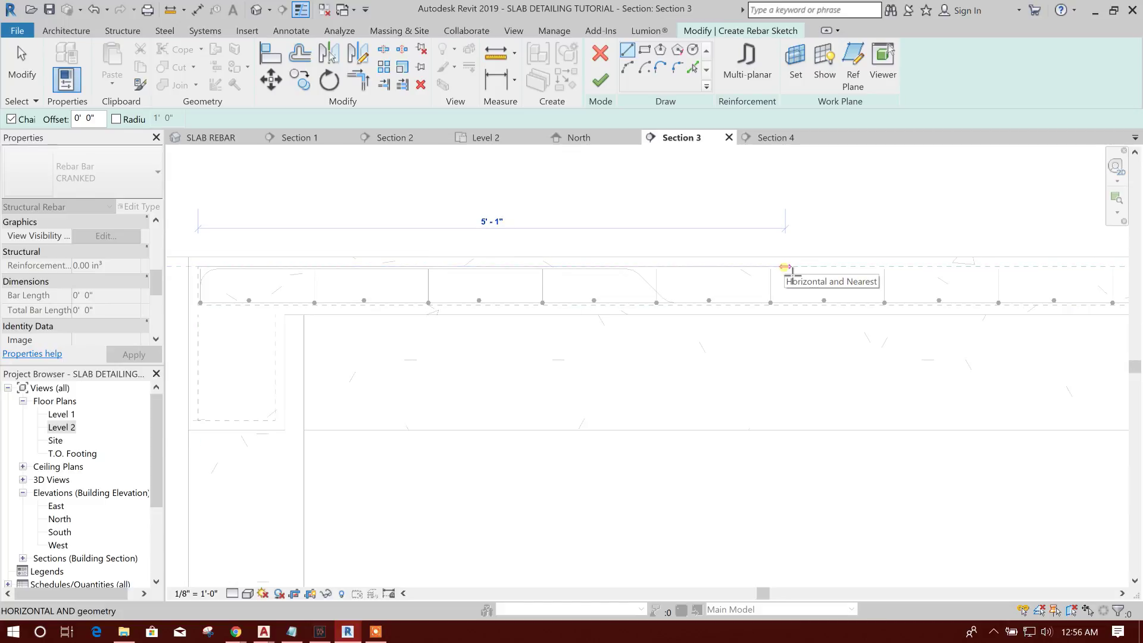
{"action": "left_click", "coordinate": [833, 266]}
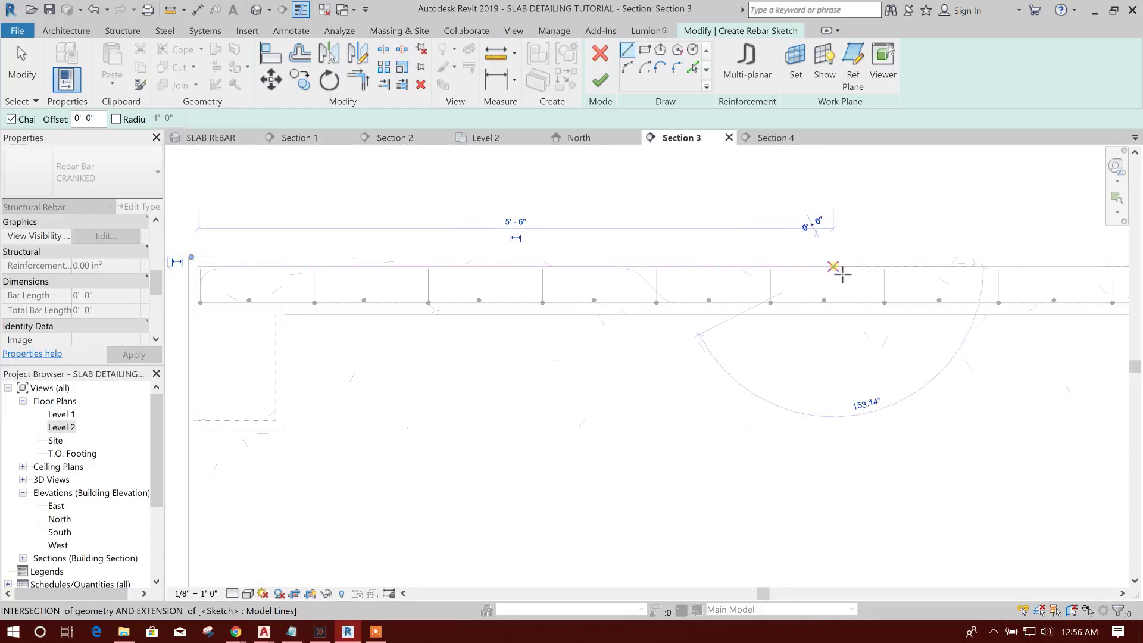
End the line chain and finish the top bar's sketch
{"action": "scroll", "coordinate": [661, 306], "scroll_direction": "down", "scroll_amount": 1}
{"action": "key", "text": "Escape"}
{"action": "middle_click_drag", "start_coordinate": [886, 316], "coordinate": [755, 337]}
{"action": "scroll", "coordinate": [672, 327], "scroll_direction": "down", "scroll_amount": 1}
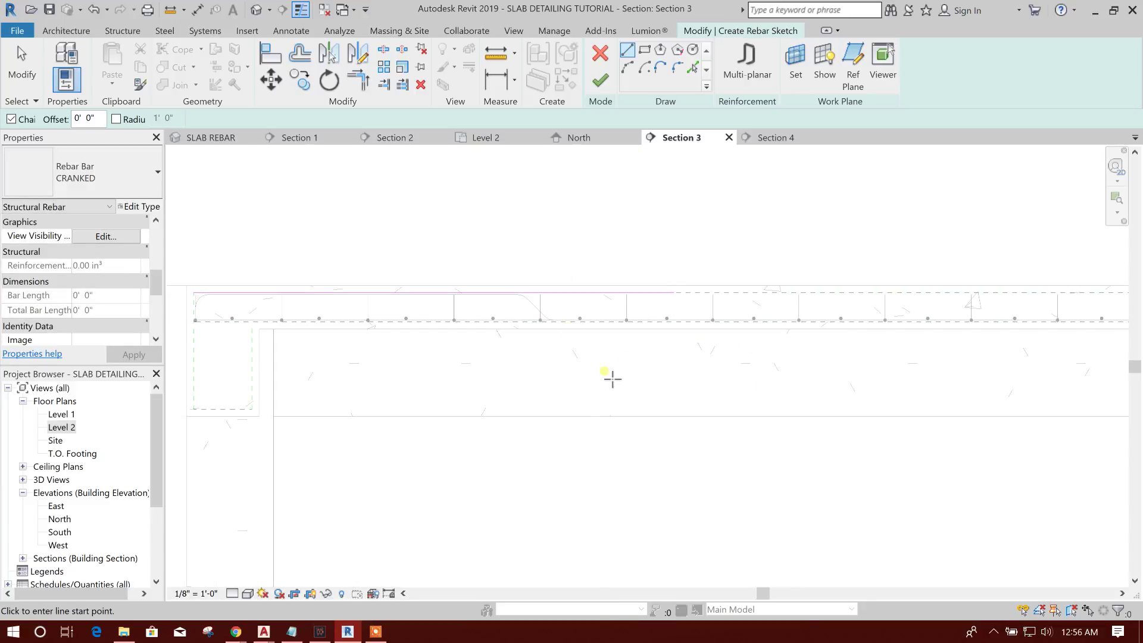
{"action": "key", "text": "Escape"}
{"action": "middle_click_drag", "start_coordinate": [604, 248], "coordinate": [625, 245]}
{"action": "left_click", "coordinate": [618, 88]}
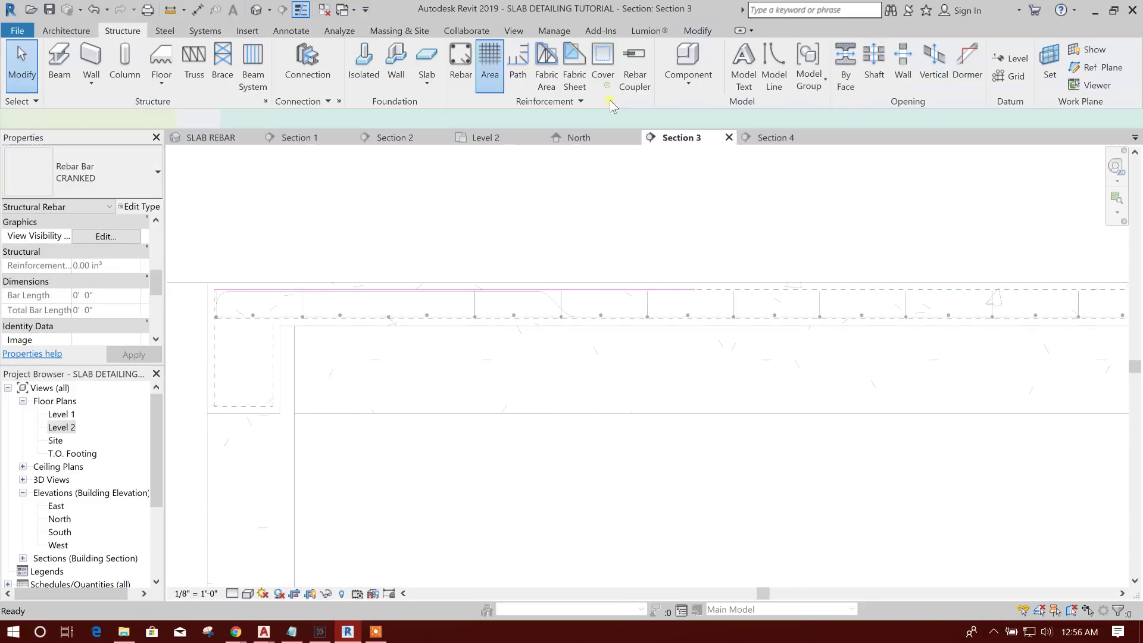
{"action": "key", "text": "Escape"}
Edit the top bar's sketch to add a vertical leg down from its left end along the side cover
{"action": "left_click", "coordinate": [651, 286]}
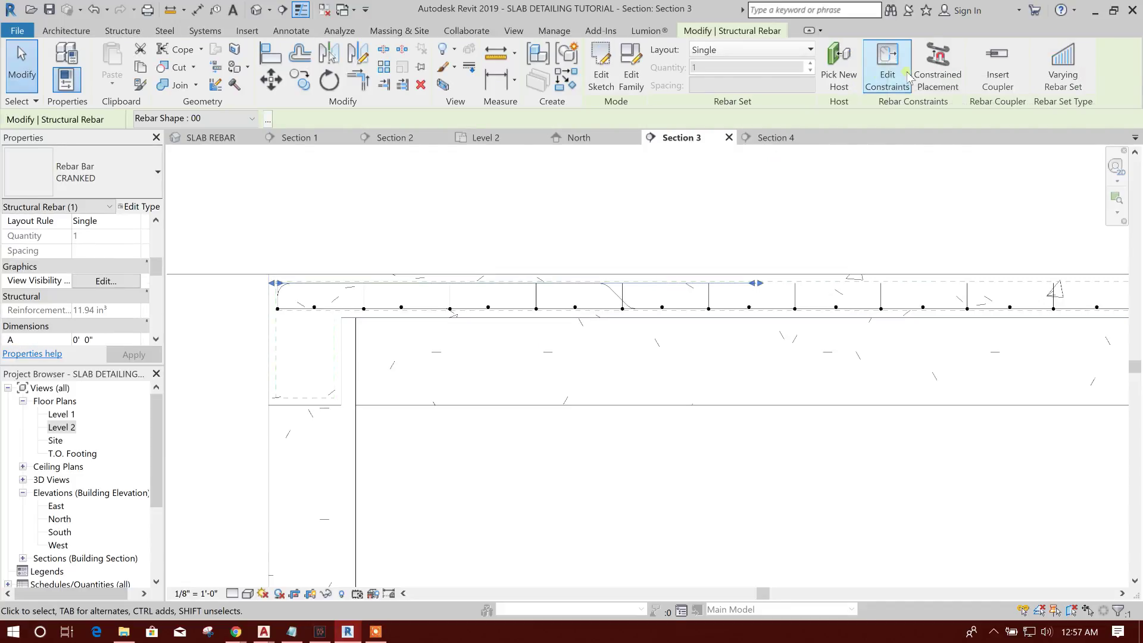
{"action": "left_click", "coordinate": [602, 78]}
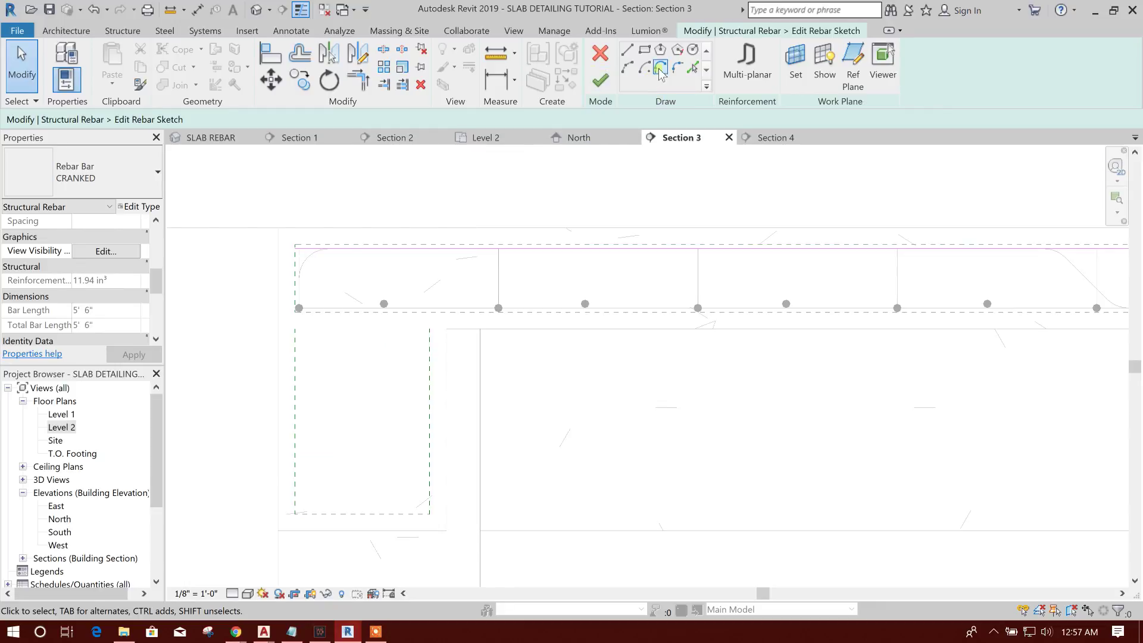
{"action": "left_click", "coordinate": [626, 49]}
{"action": "scroll", "coordinate": [285, 351], "scroll_direction": "up", "scroll_amount": 3}
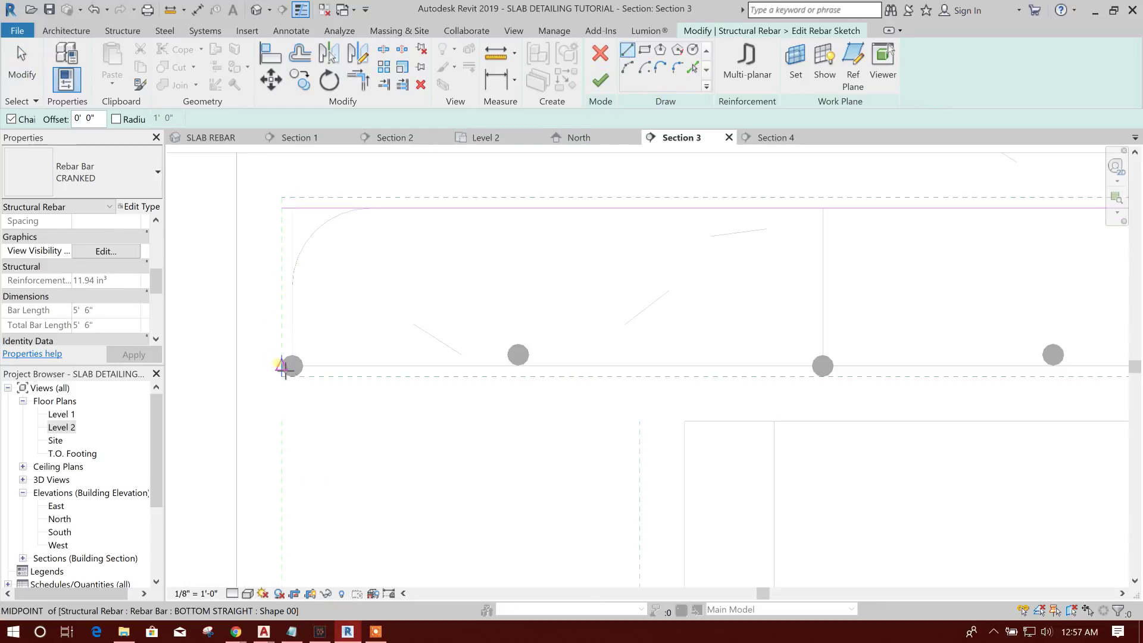
{"action": "left_click", "coordinate": [282, 208]}
{"action": "scroll", "coordinate": [269, 353], "scroll_direction": "up", "scroll_amount": 1}
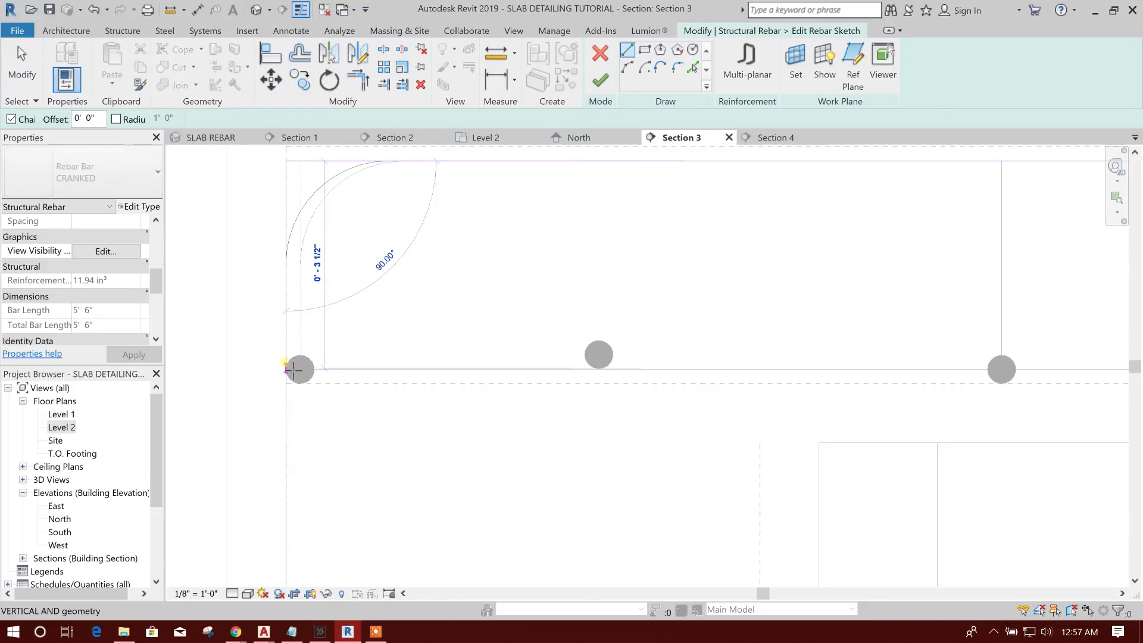
Add a vertical leg about 3 1/2" long at the slab's left end to the top bar's sketch and finish the sketch
{"action": "left_click", "coordinate": [287, 369]}
{"action": "scroll", "coordinate": [303, 286], "scroll_direction": "down", "scroll_amount": 2}
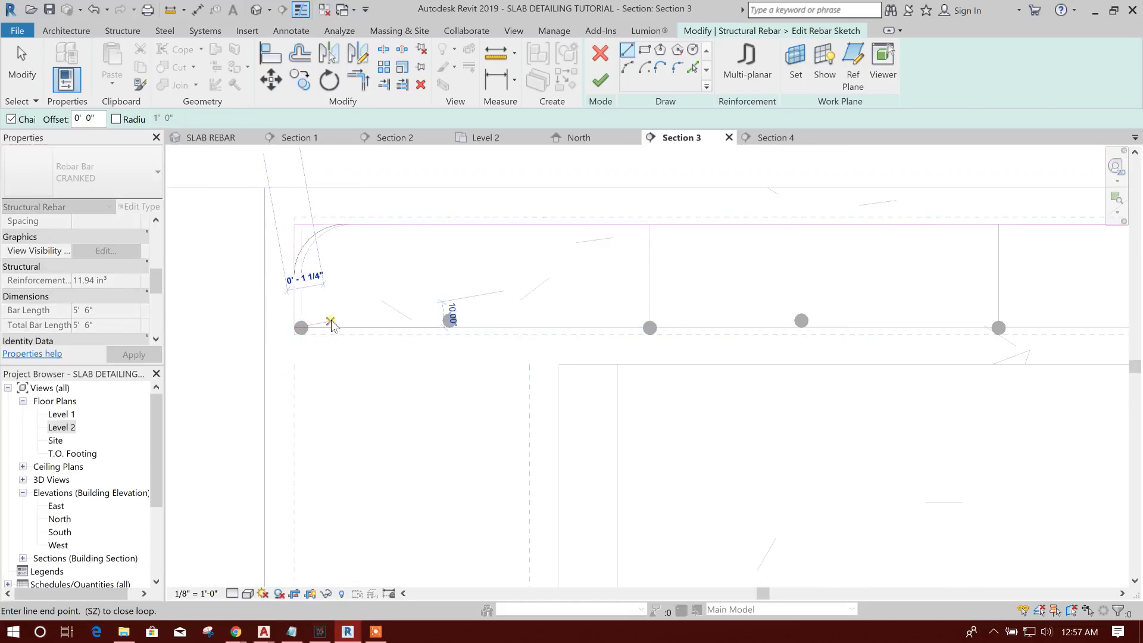
{"action": "key", "text": "Escape"}
{"action": "scroll", "coordinate": [297, 280], "scroll_direction": "down", "scroll_amount": 1}
{"action": "scroll", "coordinate": [428, 319], "scroll_direction": "down", "scroll_amount": 4}
{"action": "key", "text": "Escape"}
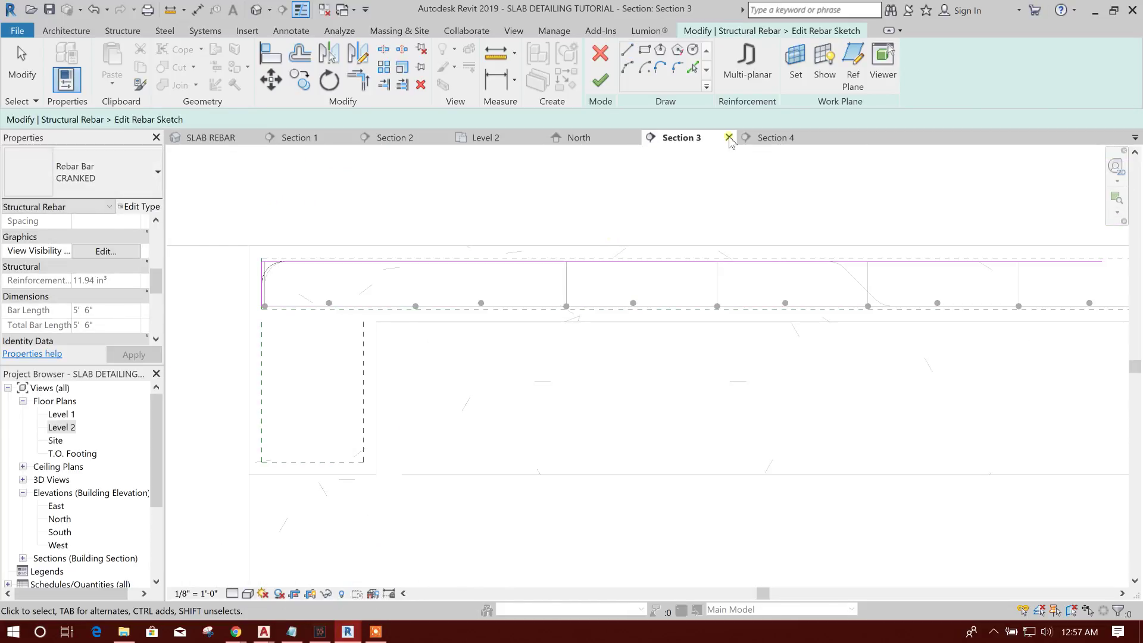
{"action": "left_click", "coordinate": [600, 80]}
Start a sketched rebar hosted by the slab and draw its horizontal line about 5'-7" long along the top cover from the right end
{"action": "scroll", "coordinate": [393, 361], "scroll_direction": "up", "scroll_amount": 1}
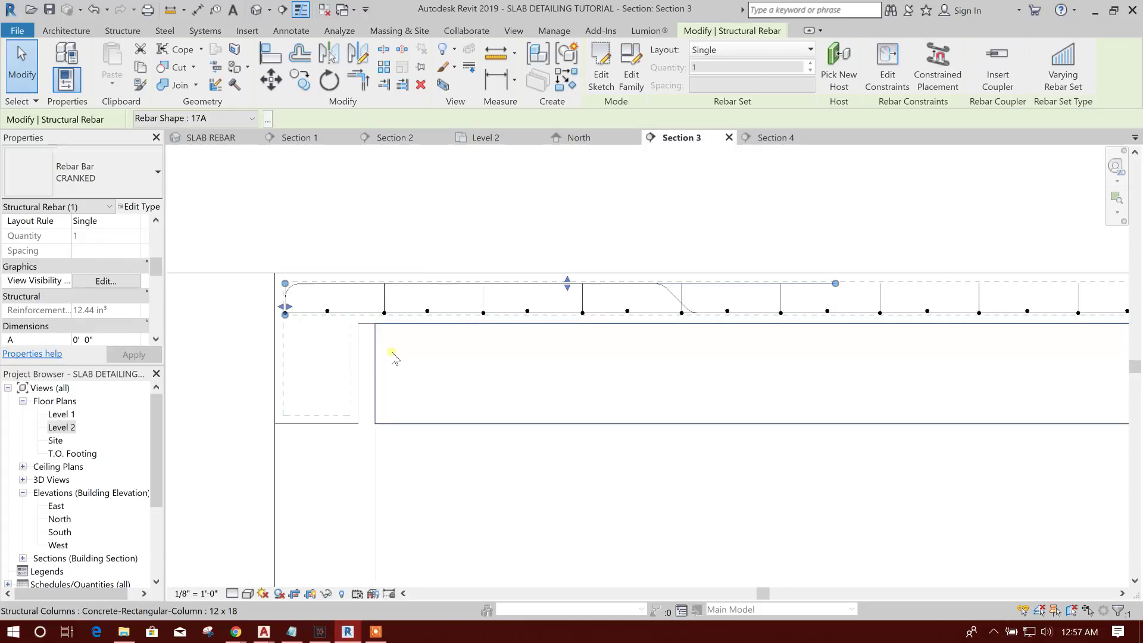
{"action": "left_click", "coordinate": [759, 285]}
{"action": "middle_click_drag", "start_coordinate": [873, 415], "coordinate": [568, 408]}
{"action": "scroll", "coordinate": [568, 407], "scroll_direction": "down", "scroll_amount": 2}
{"action": "left_click", "coordinate": [615, 393]}
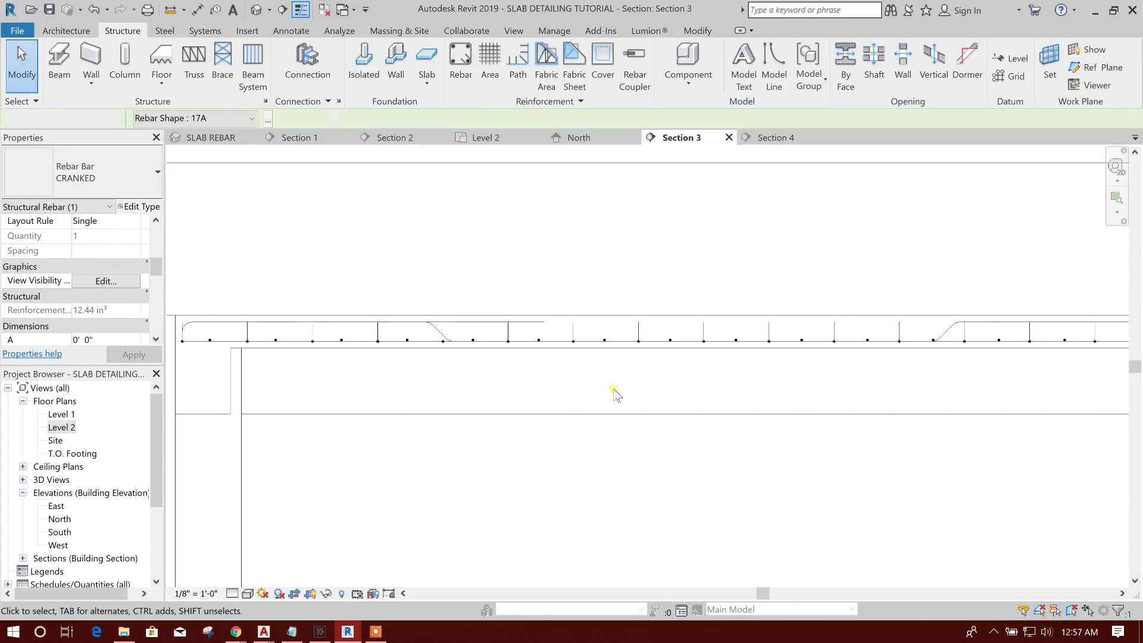
{"action": "middle_click_drag", "start_coordinate": [1052, 347], "coordinate": [736, 361]}
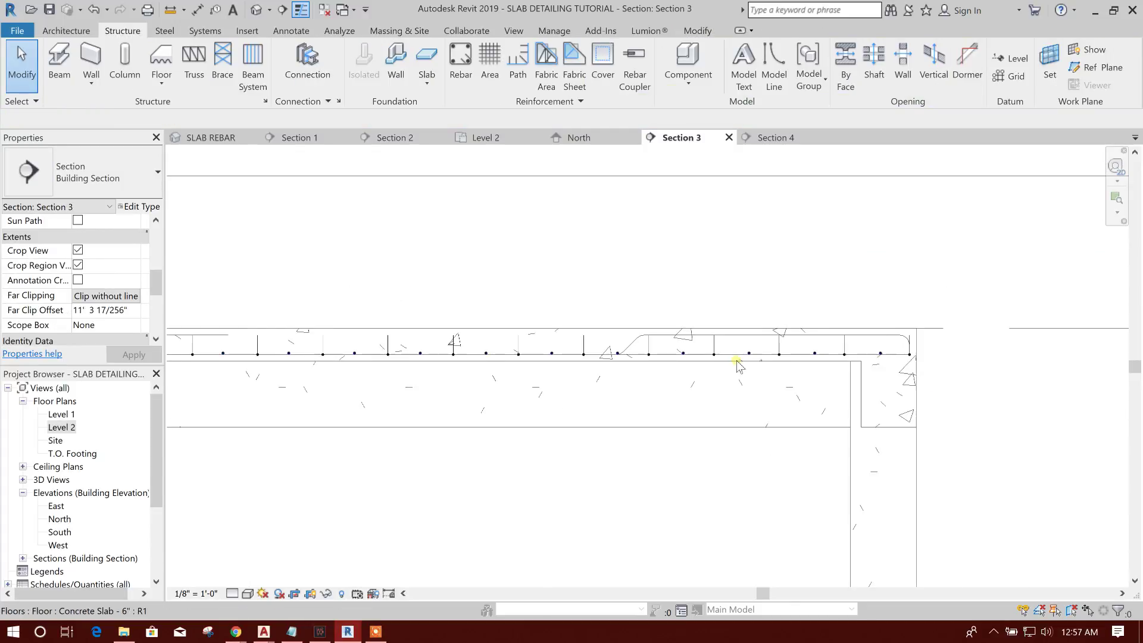
{"action": "left_click", "coordinate": [461, 63]}
{"action": "left_click", "coordinate": [601, 70]}
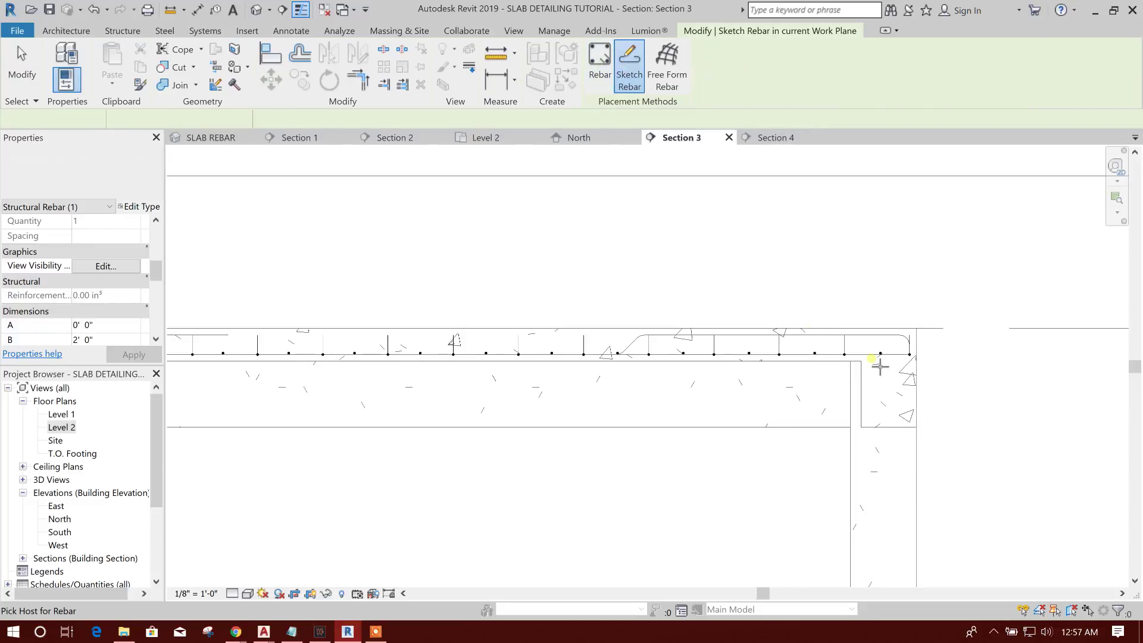
{"action": "scroll", "coordinate": [878, 365], "scroll_direction": "up", "scroll_amount": 3}
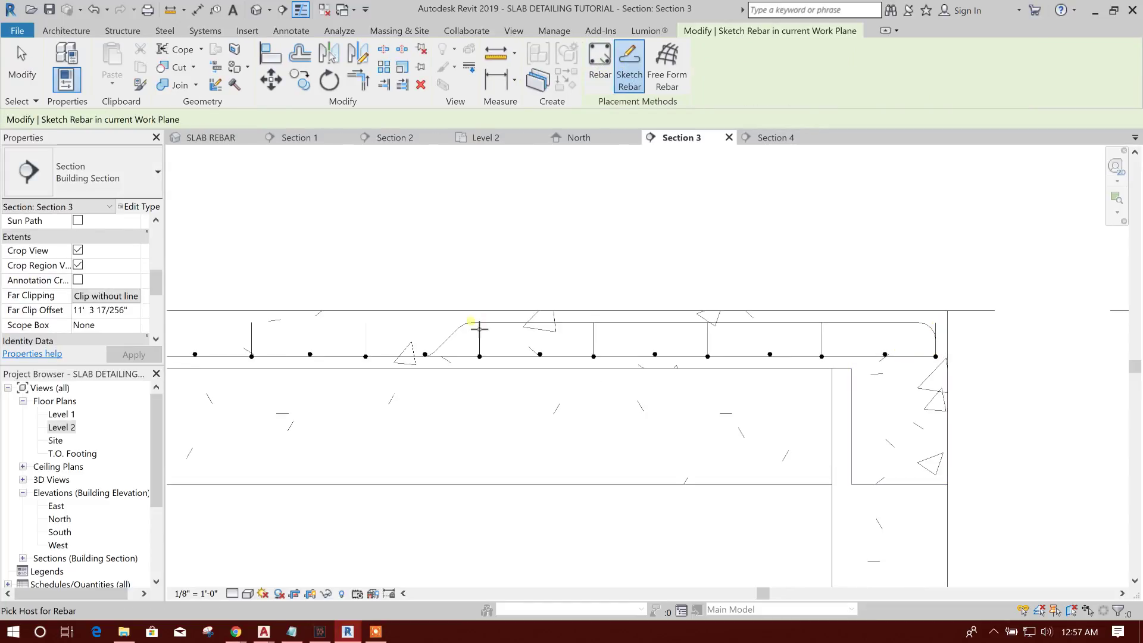
{"action": "left_click", "coordinate": [933, 327]}
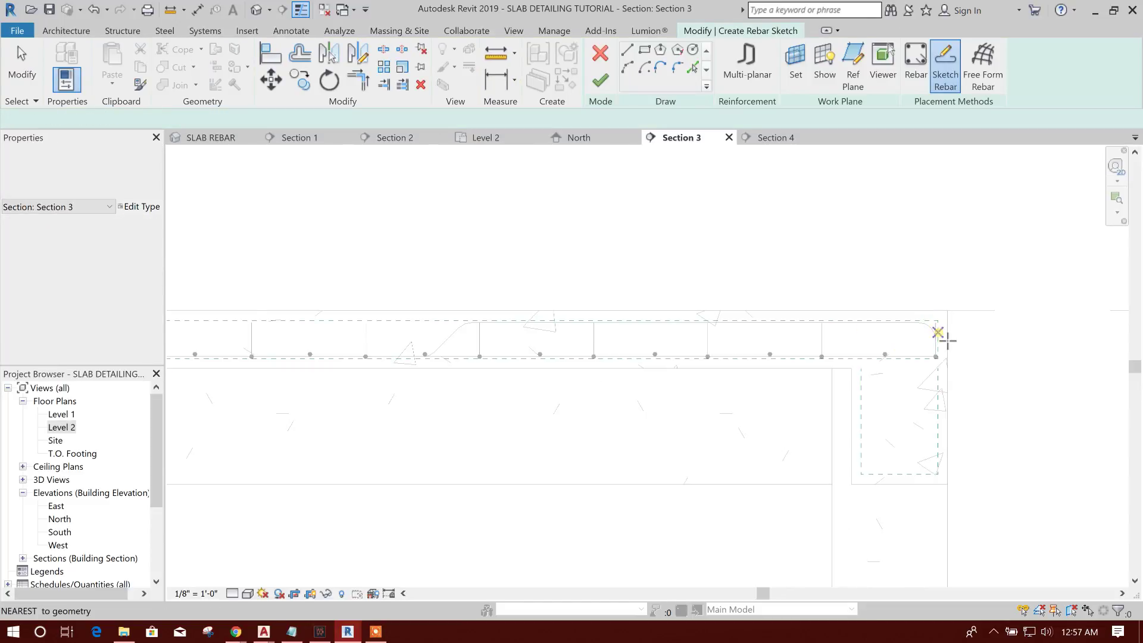
{"action": "middle_click_drag", "start_coordinate": [551, 338], "coordinate": [548, 309]}
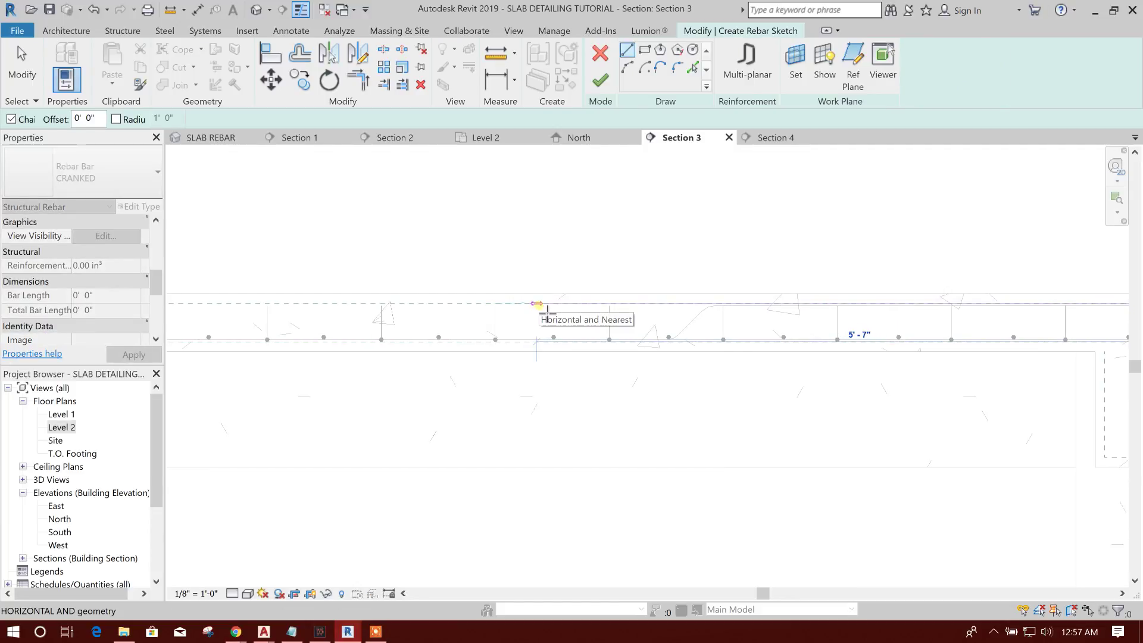
{"action": "scroll", "coordinate": [496, 307], "scroll_direction": "down", "scroll_amount": 1}
{"action": "key", "text": "Escape"}
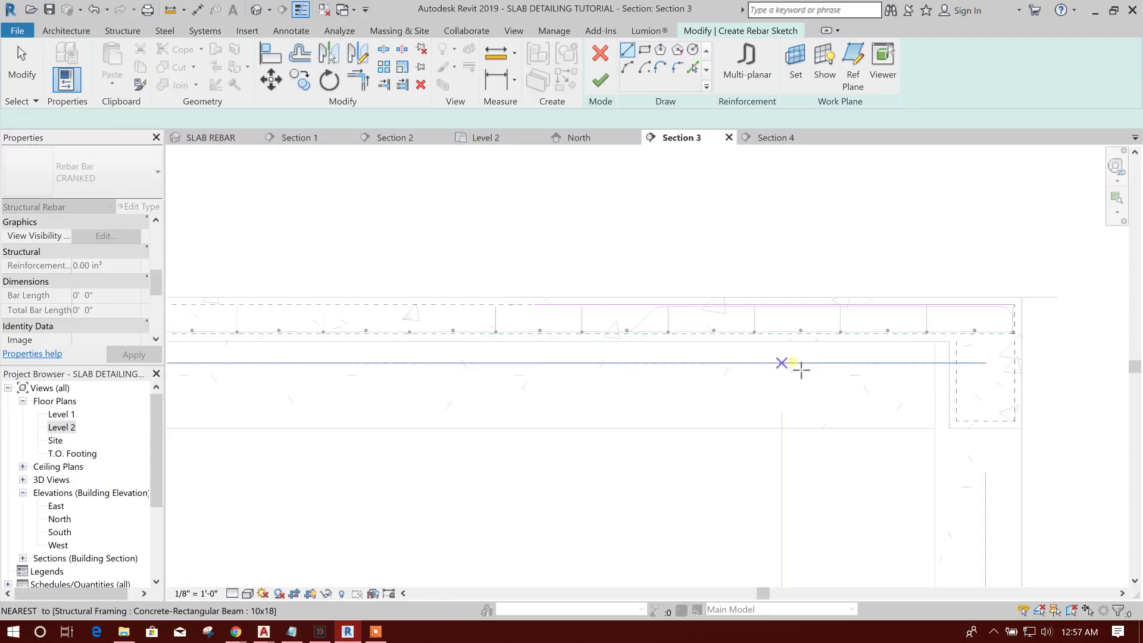
Add a vertical leg down the slab's right end to the bottom cover line and finish the rebar sketch
{"action": "middle_click_drag", "start_coordinate": [839, 369], "coordinate": [641, 366]}
{"action": "scroll", "coordinate": [816, 314], "scroll_direction": "up", "scroll_amount": 3}
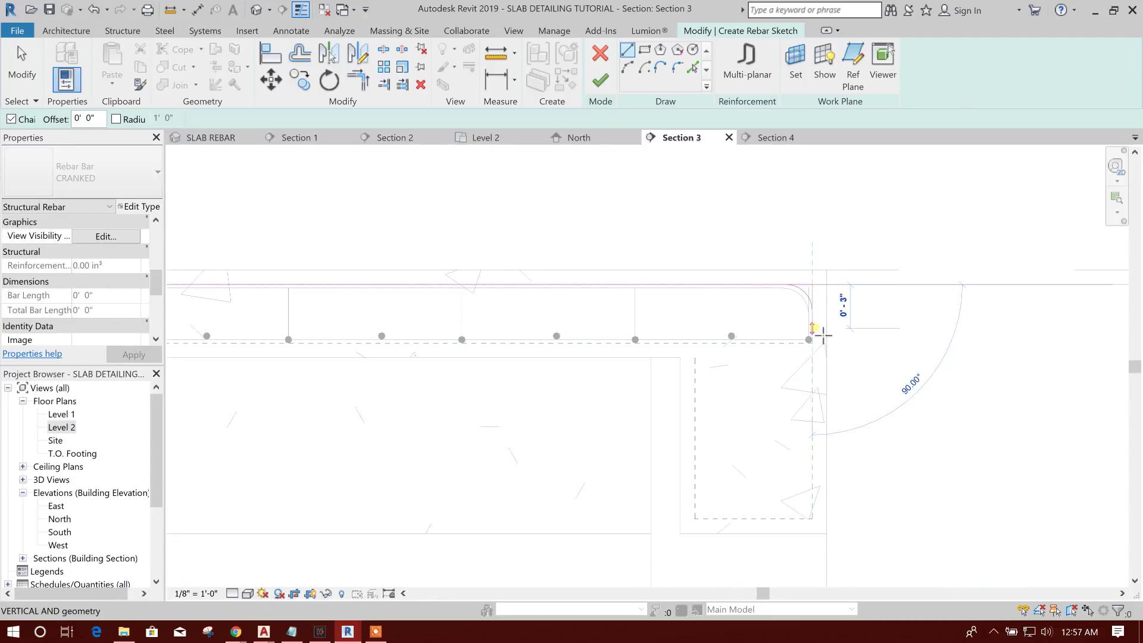
{"action": "left_click", "coordinate": [822, 345]}
{"action": "key", "text": "Escape"}
{"action": "key", "text": "Escape"}
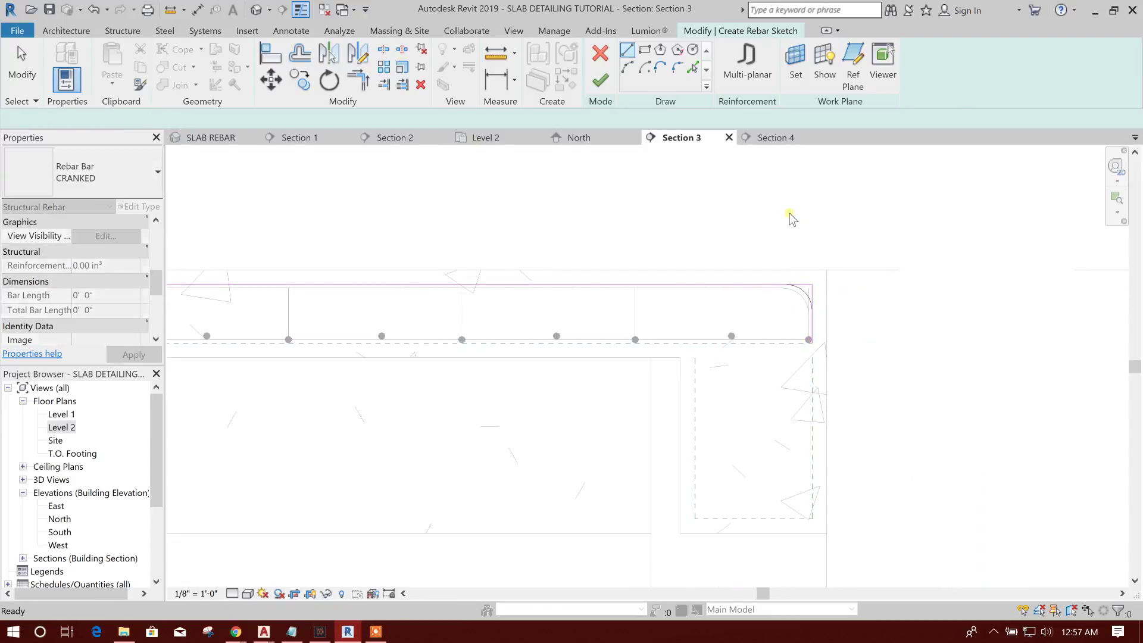
{"action": "scroll", "coordinate": [768, 255], "scroll_direction": "down", "scroll_amount": 2}
{"action": "scroll", "coordinate": [767, 251], "scroll_direction": "down", "scroll_amount": 1}
{"action": "middle_click_drag", "start_coordinate": [535, 315], "coordinate": [661, 337]}
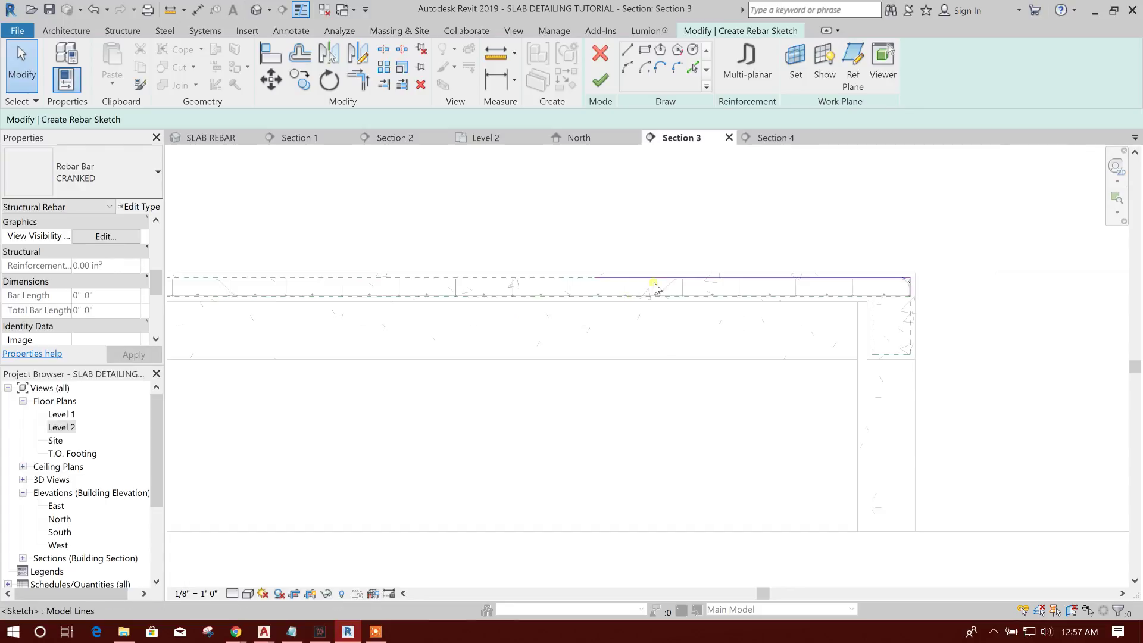
{"action": "left_click", "coordinate": [602, 85]}
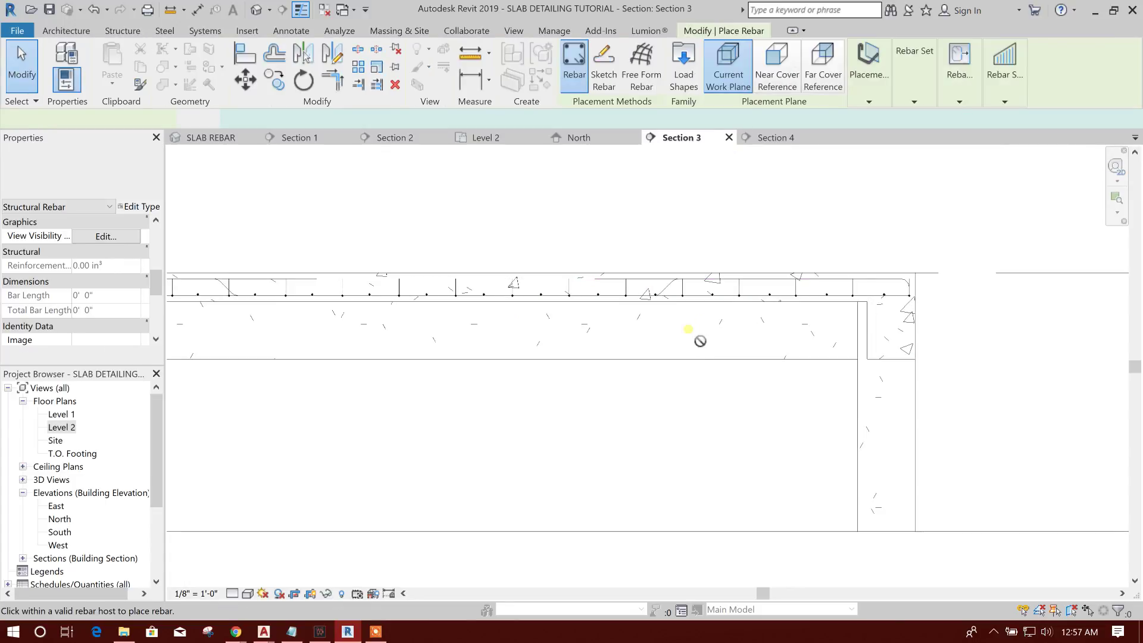
{"action": "scroll", "coordinate": [732, 363], "scroll_direction": "down", "scroll_amount": 3}
{"action": "key", "text": "Escape"}
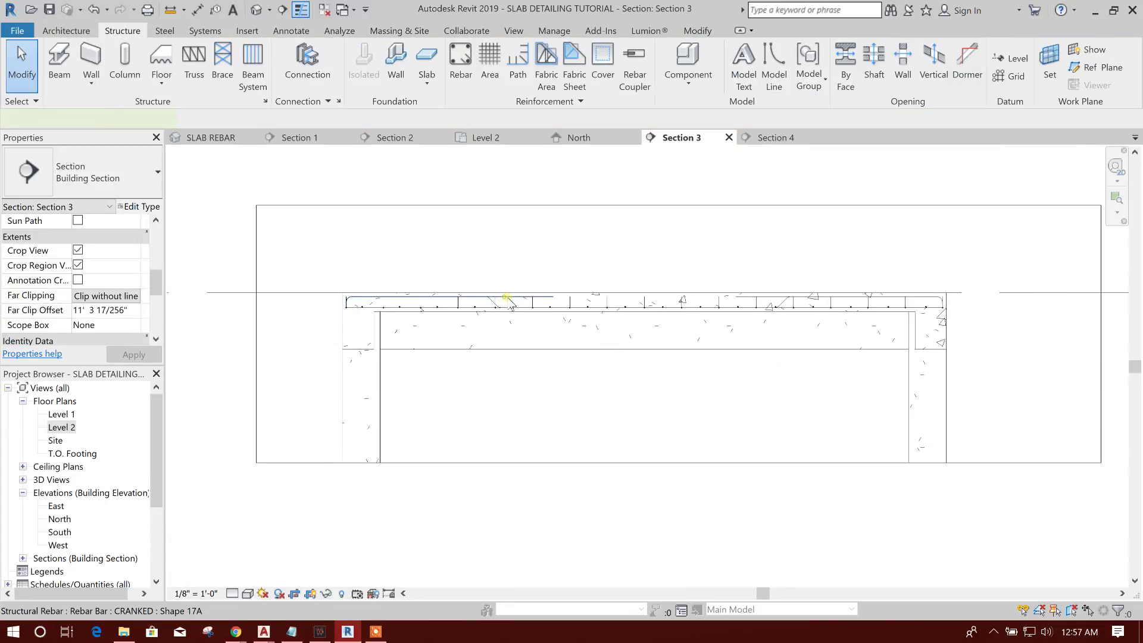
Set the layout of both top end bars to Maximum Spacing at 1' 0" and check each bar's set
{"action": "left_click", "coordinate": [753, 305]}
{"action": "left_click", "coordinate": [753, 304], "text": "ctrl"}
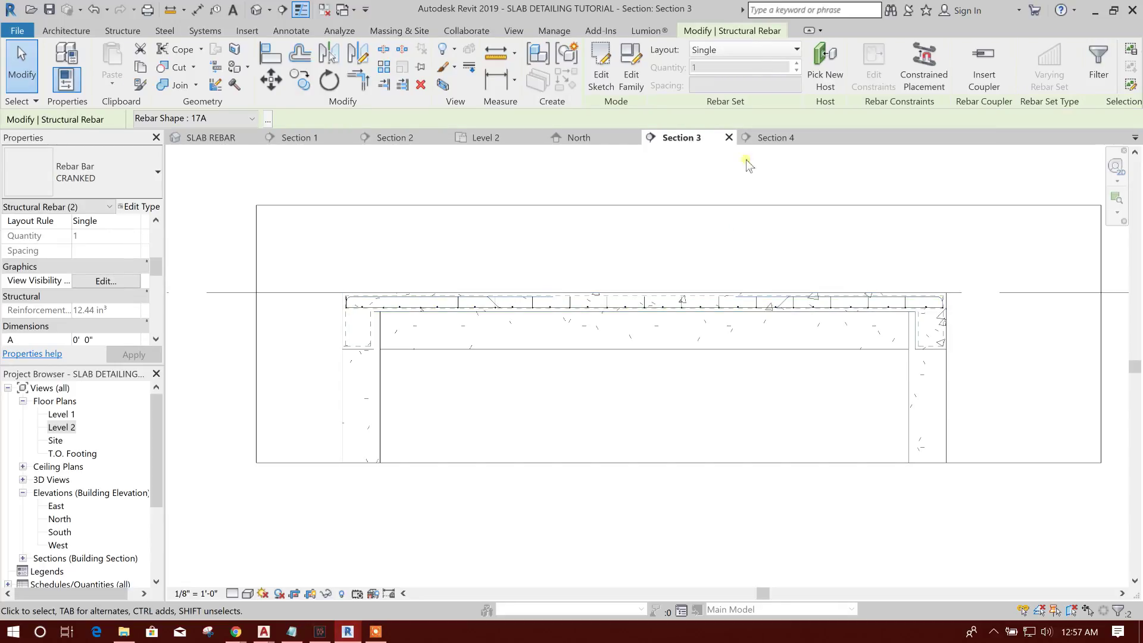
{"action": "left_click", "coordinate": [753, 52]}
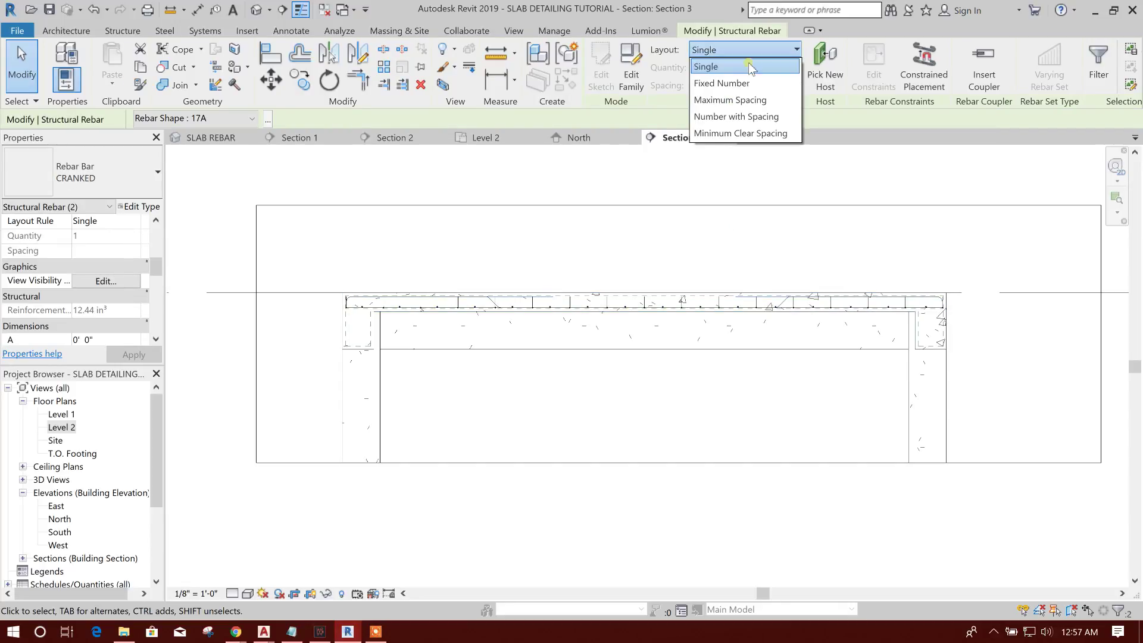
{"action": "left_click", "coordinate": [737, 100]}
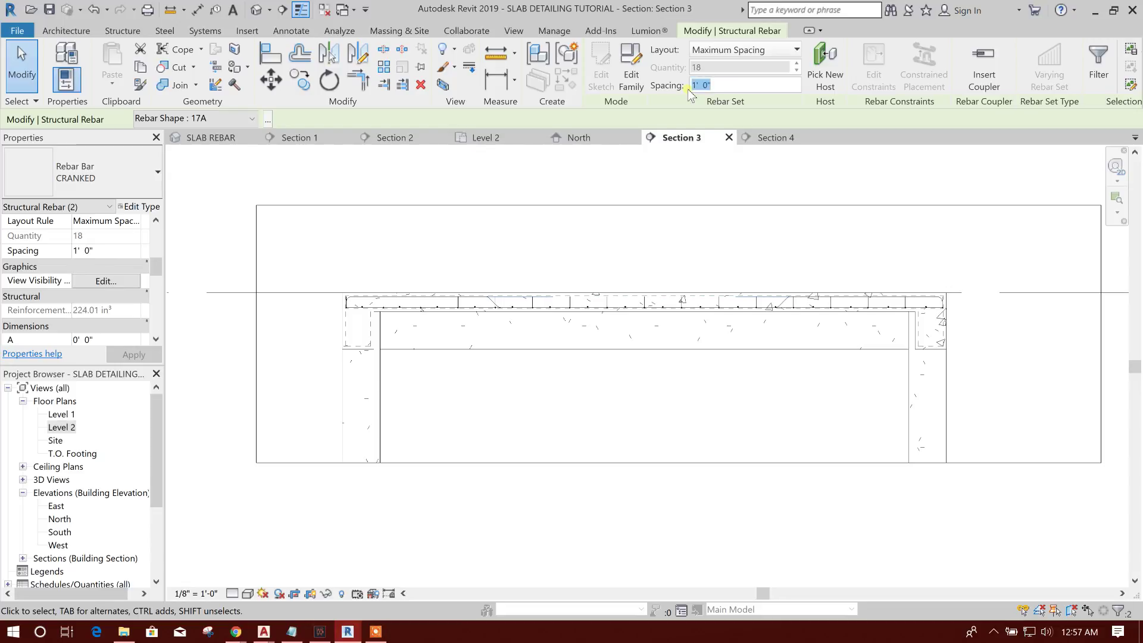
{"action": "left_click", "coordinate": [719, 377]}
{"action": "left_click", "coordinate": [549, 302]}
{"action": "key", "text": "Escape"}
{"action": "left_click", "coordinate": [822, 302]}
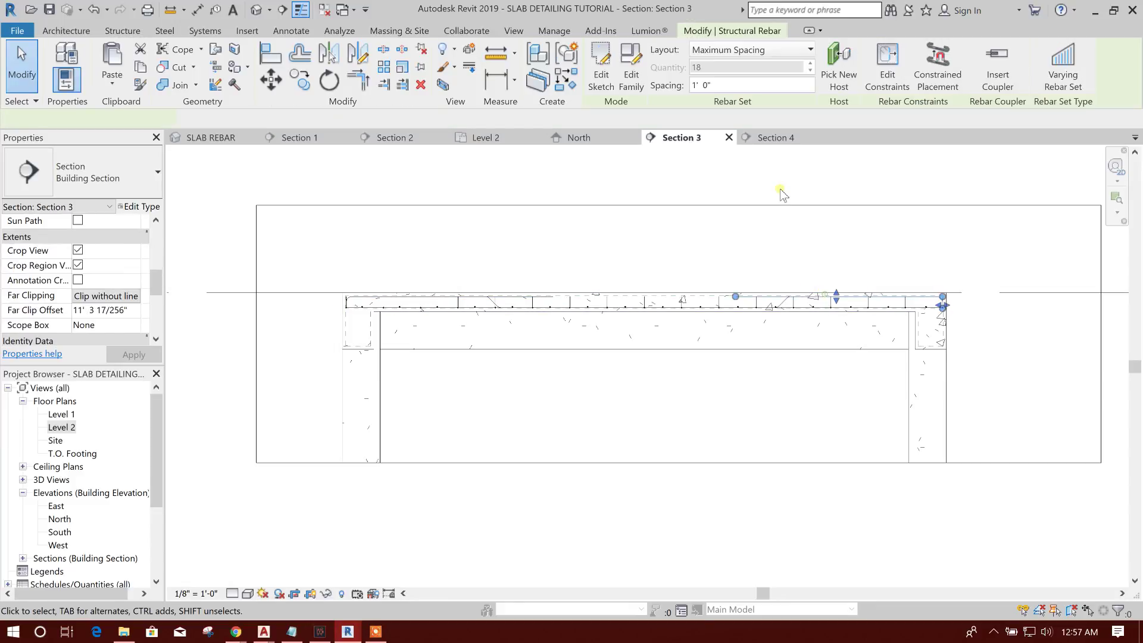
{"action": "key", "text": "Escape"}
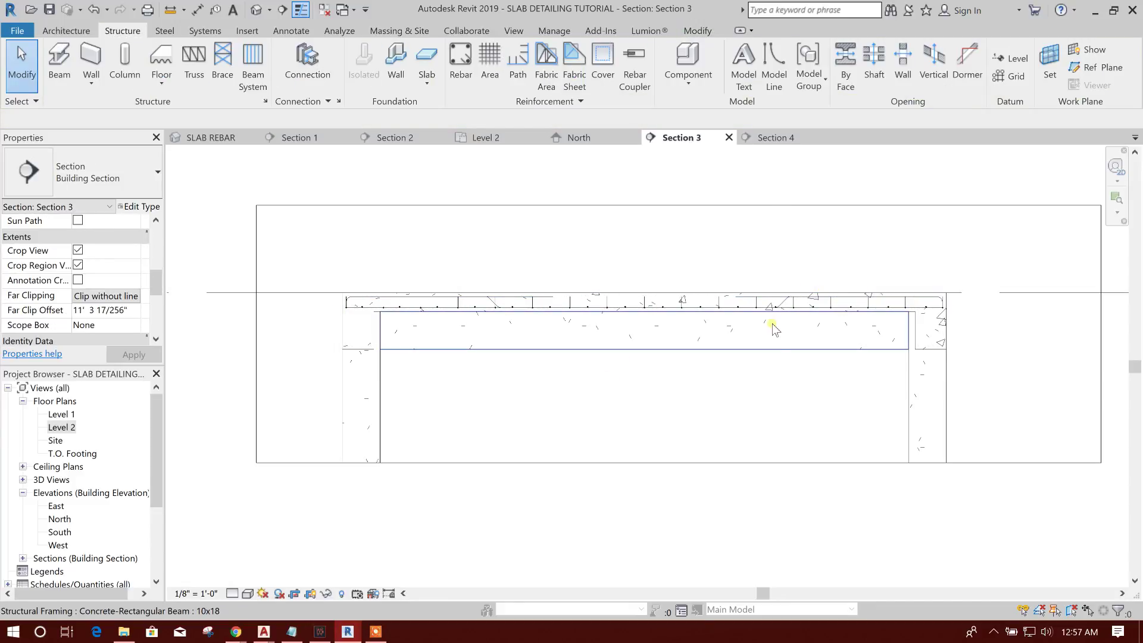
In Section 4, sketch a slab-hosted rebar with a horizontal line about 5'-5" long along the top cover from the left end
{"action": "left_click", "coordinate": [774, 137]}
{"action": "middle_click_drag", "start_coordinate": [470, 361], "coordinate": [673, 368]}
{"action": "scroll", "coordinate": [405, 344], "scroll_direction": "down", "scroll_amount": 1}
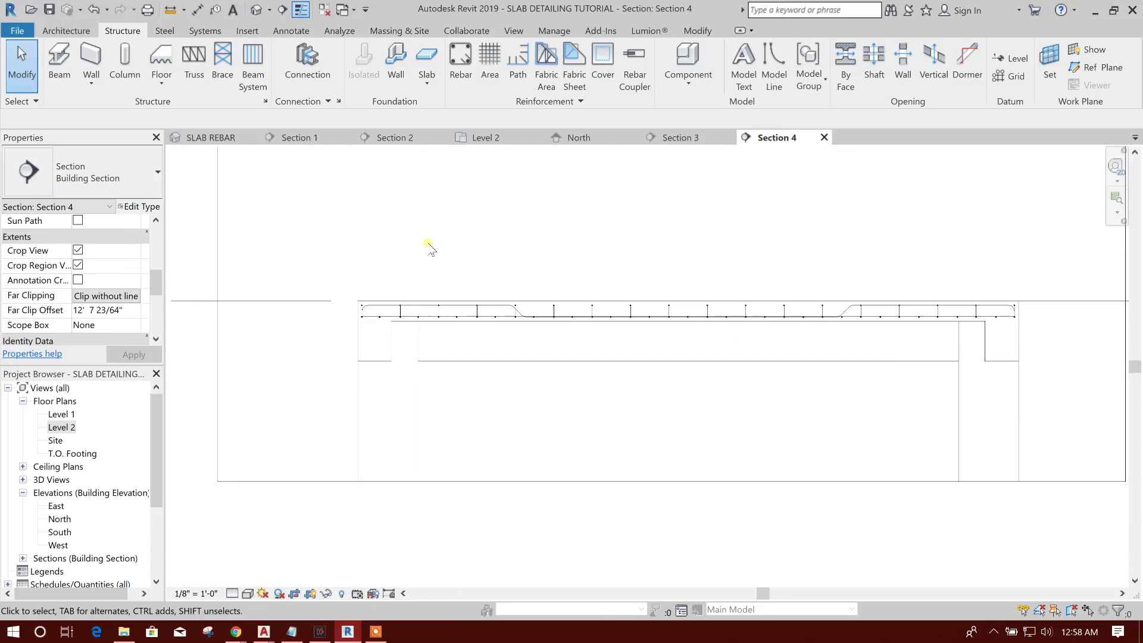
{"action": "left_click", "coordinate": [462, 60]}
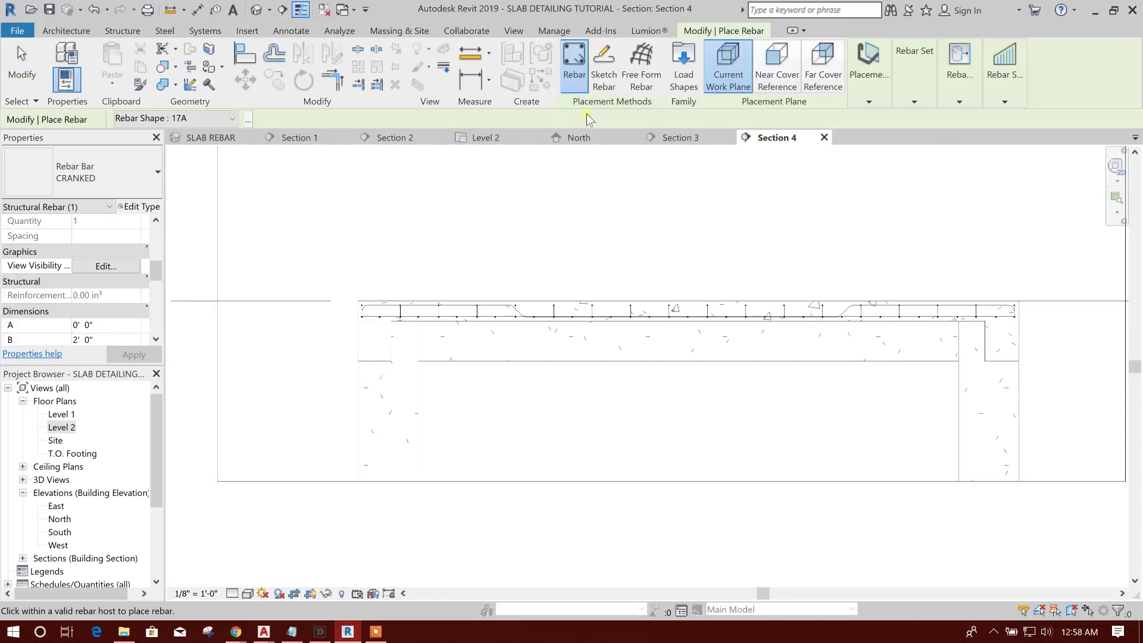
{"action": "left_click", "coordinate": [602, 64]}
{"action": "scroll", "coordinate": [354, 321], "scroll_direction": "up", "scroll_amount": 5}
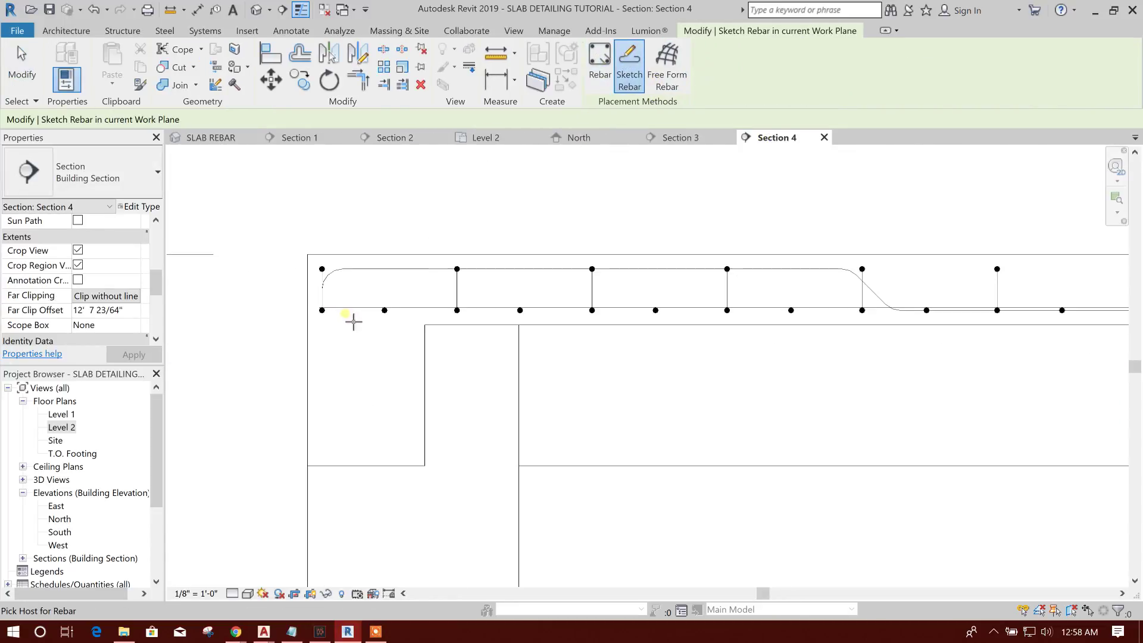
{"action": "left_click", "coordinate": [321, 264]}
{"action": "mouse_move", "coordinate": [658, 285]}
{"action": "middle_mouse_down"}
{"action": "mouse_move", "coordinate": [561, 293]}
{"action": "mouse_move", "coordinate": [615, 315]}
{"action": "mouse_move", "coordinate": [536, 329]}
{"action": "middle_mouse_up"}
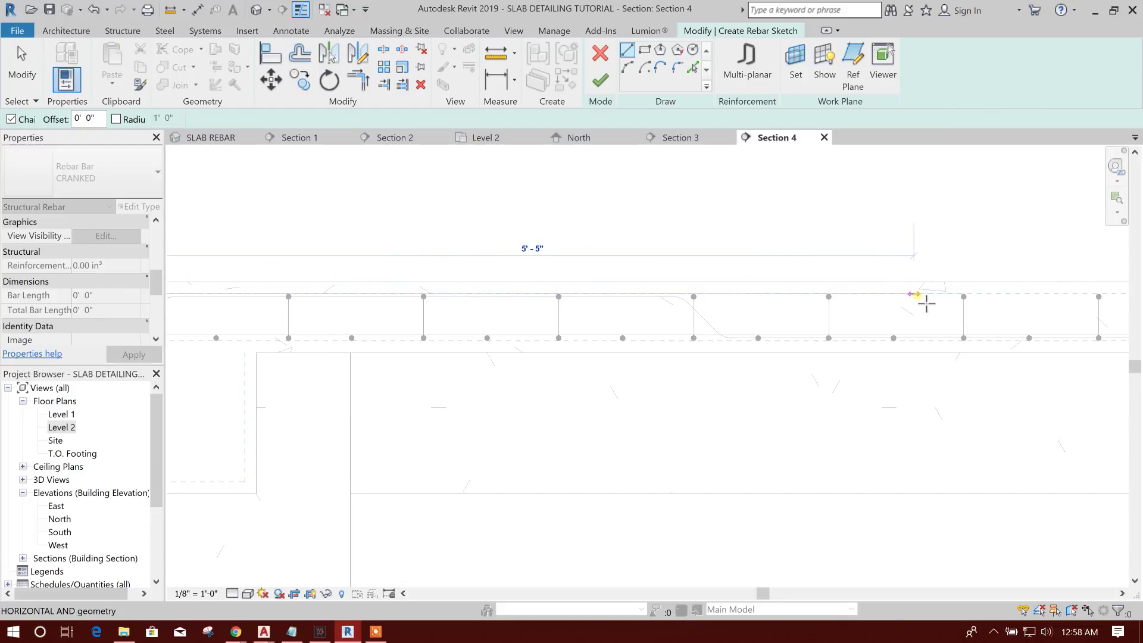
{"action": "scroll", "coordinate": [882, 293], "scroll_direction": "down", "scroll_amount": 1}
{"action": "key", "text": "Escape"}
{"action": "key", "text": "Escape"}
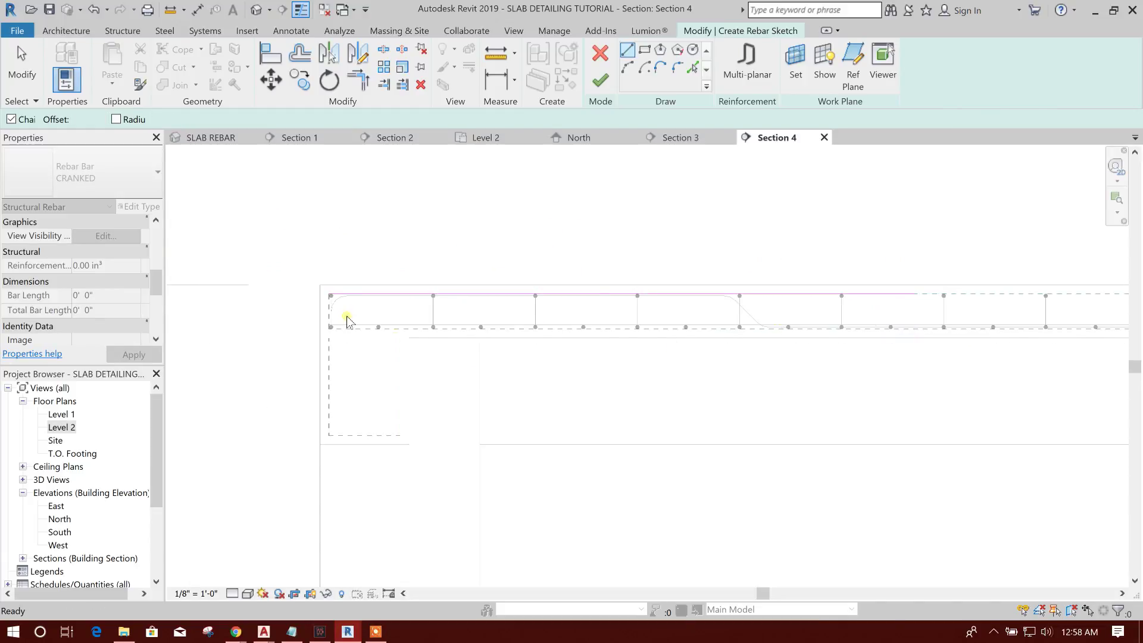
Add a vertical leg about 4" long at the slab's left end in Section 4 and finish the rebar sketch
{"action": "scroll", "coordinate": [339, 318], "scroll_direction": "up", "scroll_amount": 2}
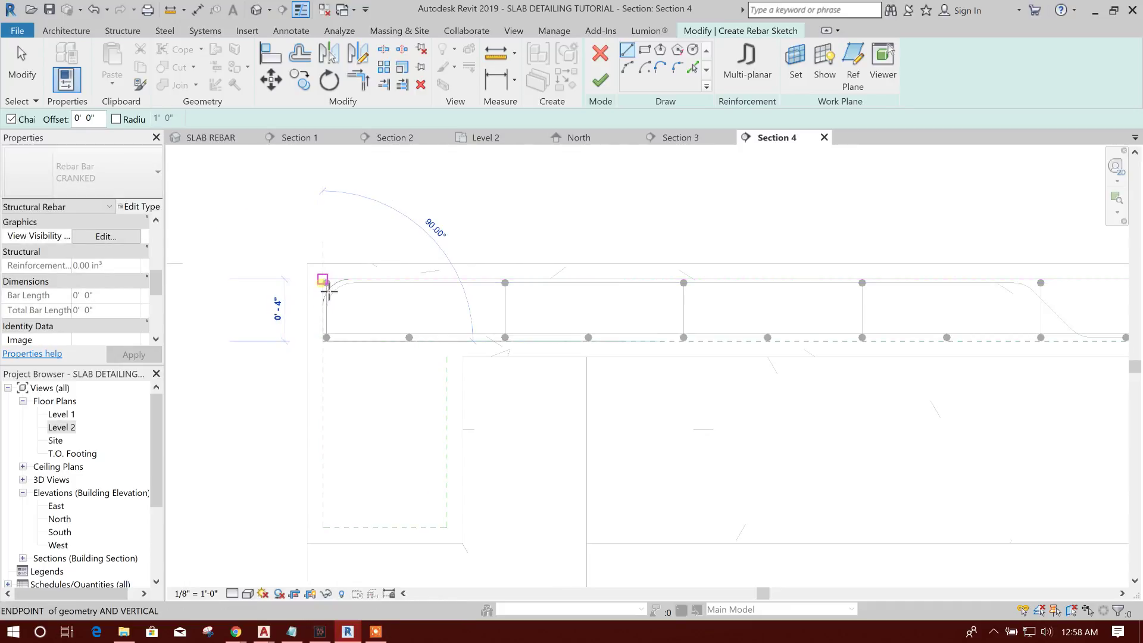
{"action": "scroll", "coordinate": [322, 283], "scroll_direction": "down", "scroll_amount": 4}
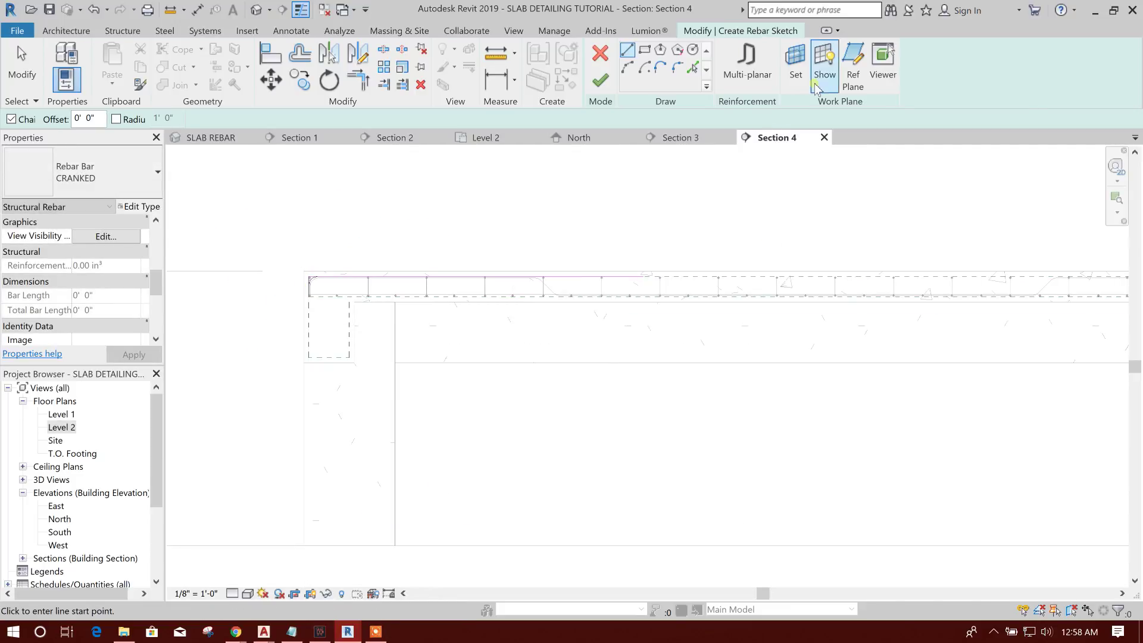
{"action": "left_click", "coordinate": [600, 79]}
Sketch another slab-hosted rebar in Section 4 with a horizontal line along the top cover from the right end past the crank
{"action": "middle_click_drag", "start_coordinate": [958, 362], "coordinate": [462, 370]}
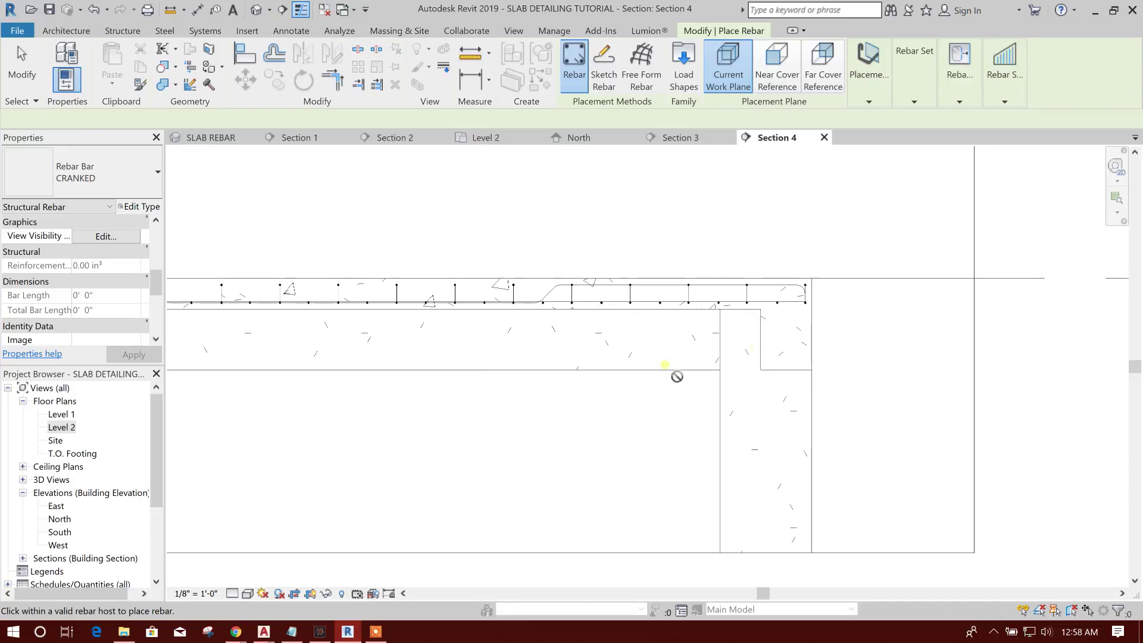
{"action": "left_click", "coordinate": [603, 74]}
{"action": "scroll", "coordinate": [625, 310], "scroll_direction": "up", "scroll_amount": 2}
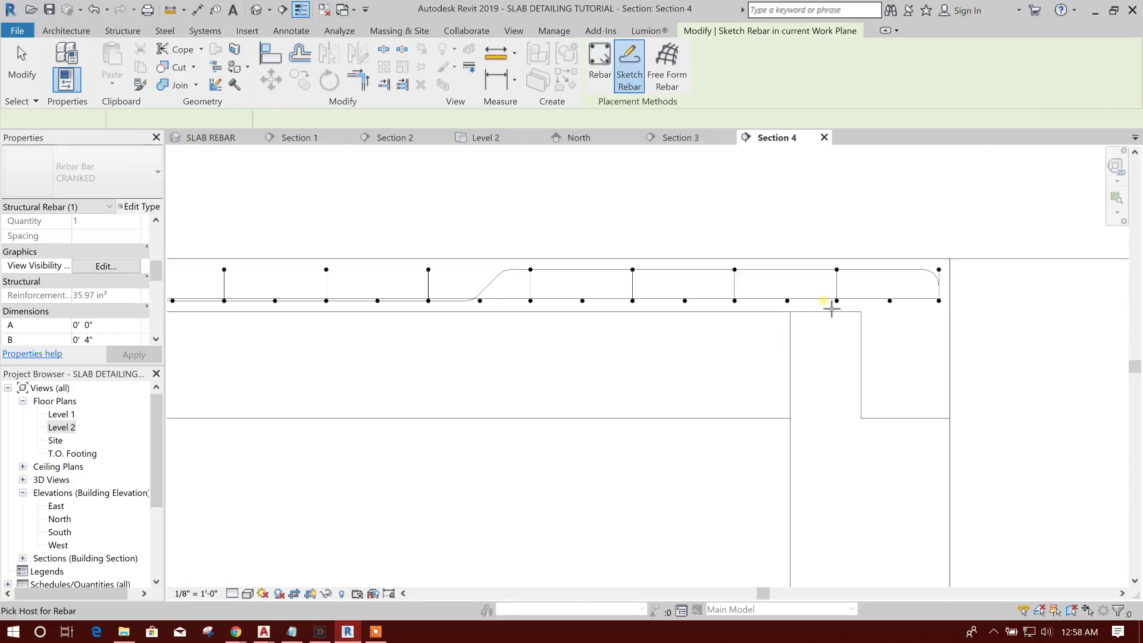
{"action": "left_click", "coordinate": [949, 273]}
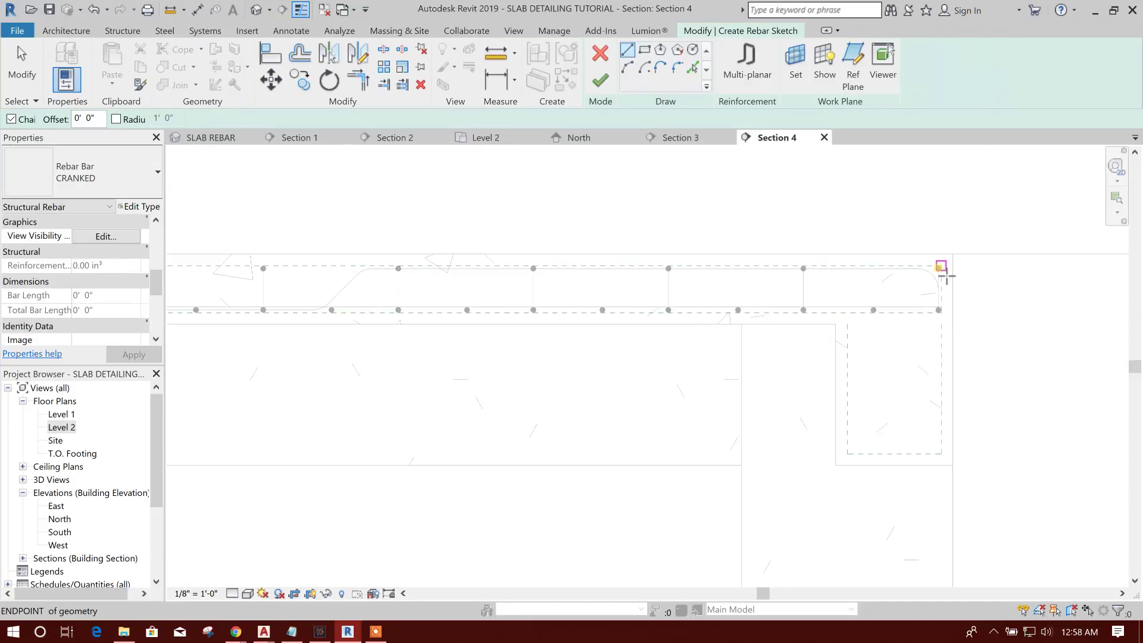
{"action": "left_click", "coordinate": [948, 275]}
{"action": "middle_click_drag", "start_coordinate": [434, 299], "coordinate": [644, 290]}
{"action": "middle_click_drag", "start_coordinate": [341, 267], "coordinate": [567, 266]}
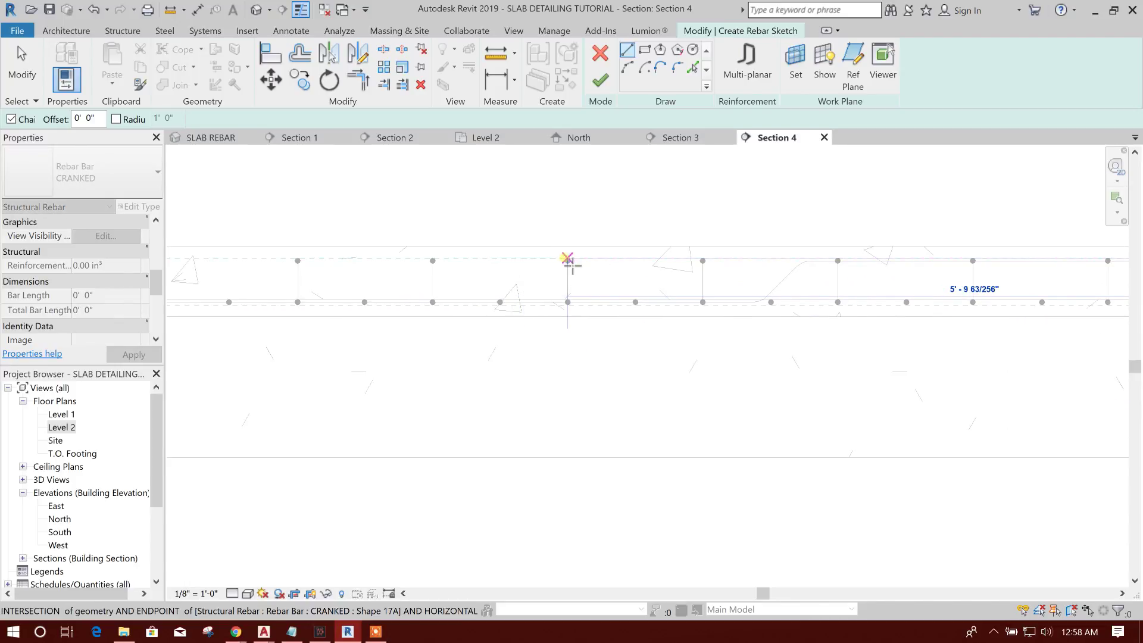
{"action": "left_click", "coordinate": [611, 264]}
{"action": "scroll", "coordinate": [466, 275], "scroll_direction": "down", "scroll_amount": 2}
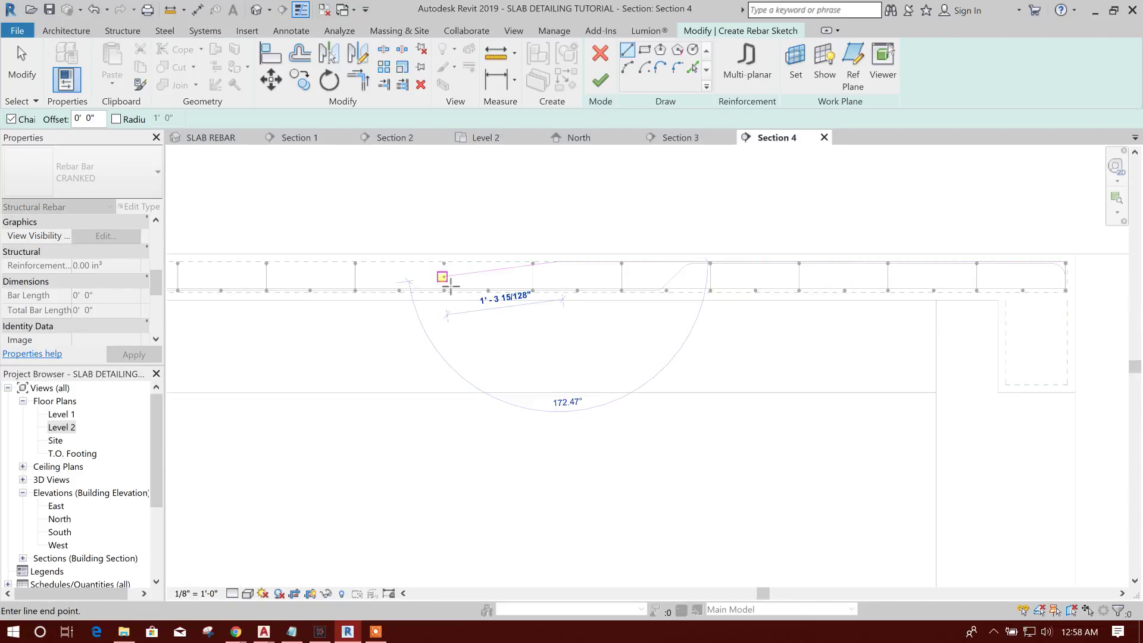
{"action": "key", "text": "Escape"}
Add a vertical leg about 4" long between the top and bottom cover lines at the slab's right end
{"action": "middle_click_drag", "start_coordinate": [748, 337], "coordinate": [578, 337]}
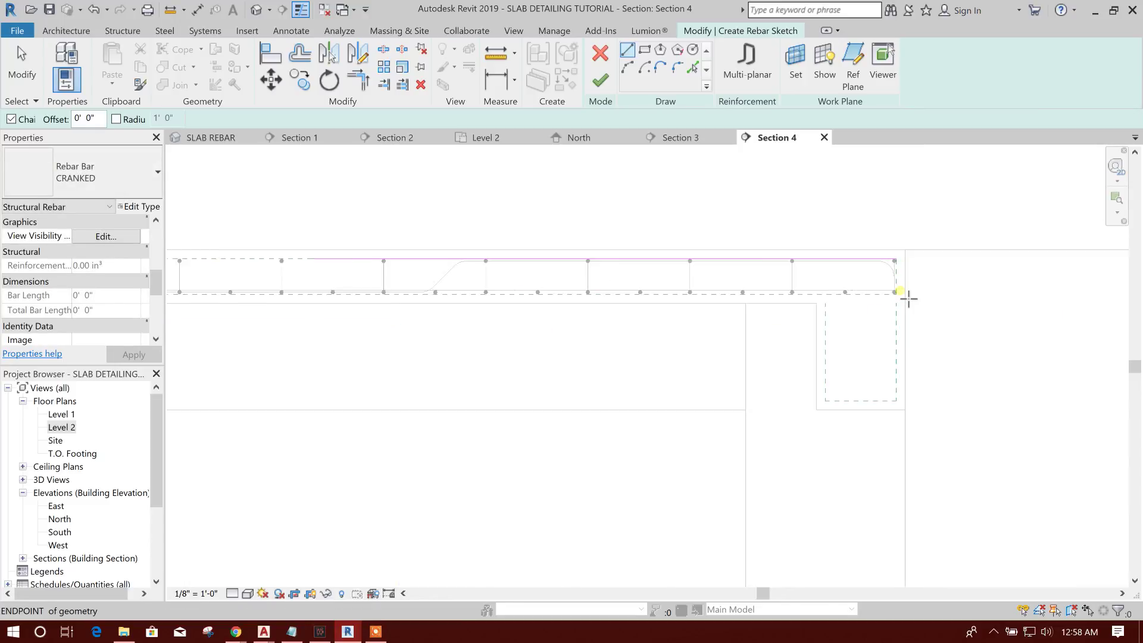
{"action": "scroll", "coordinate": [911, 296], "scroll_direction": "up", "scroll_amount": 3}
{"action": "left_click", "coordinate": [903, 259]}
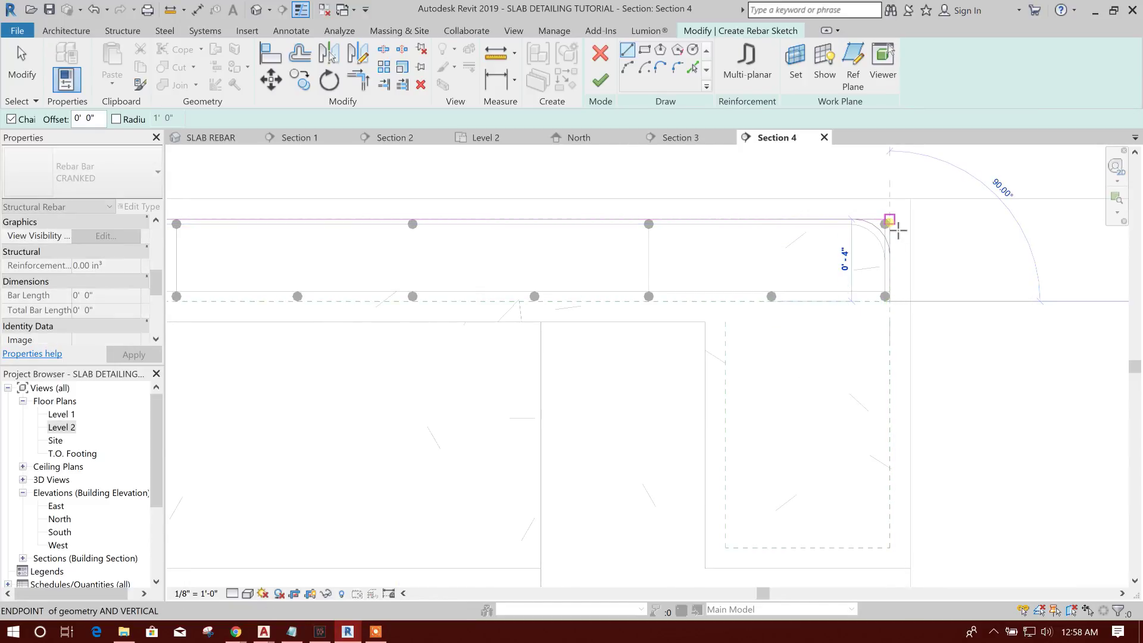
{"action": "left_click", "coordinate": [889, 301]}
{"action": "key", "text": "Escape"}
{"action": "scroll", "coordinate": [929, 238], "scroll_direction": "down", "scroll_amount": 1}
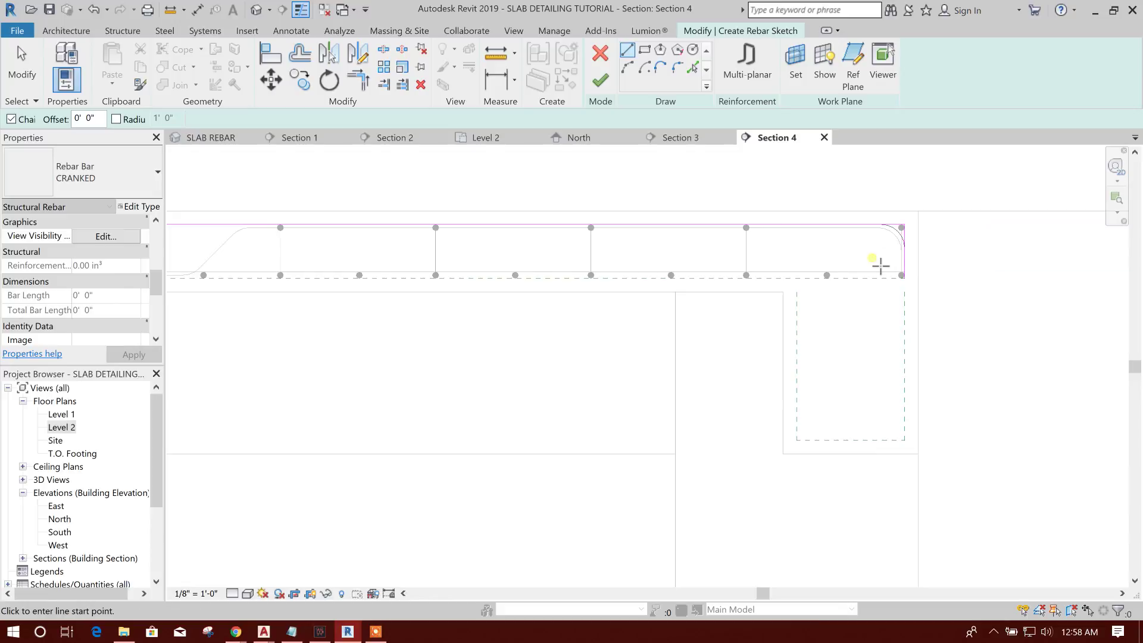
Finish the rebar sketch at the slab's right end in Section 4 and end the rebar command
{"action": "scroll", "coordinate": [535, 332], "scroll_direction": "down", "scroll_amount": 1}
{"action": "middle_click_drag", "start_coordinate": [534, 332], "coordinate": [748, 308]}
{"action": "left_click", "coordinate": [600, 80]}
{"action": "scroll", "coordinate": [502, 389], "scroll_direction": "down", "scroll_amount": 3}
{"action": "key", "text": "Escape"}
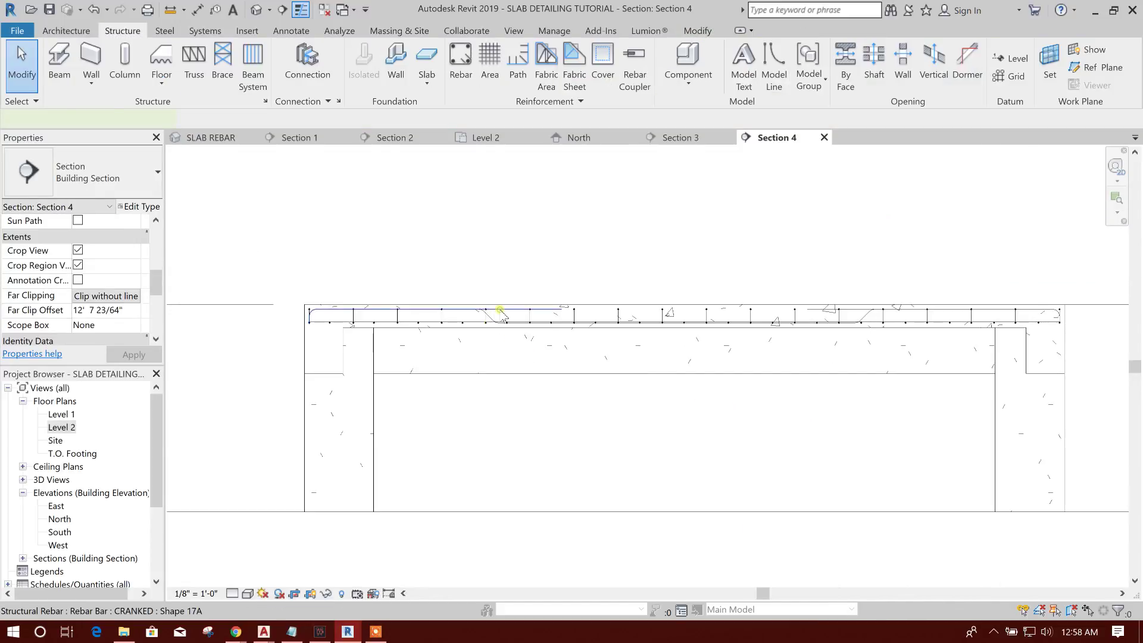
Distribute both bent top bars in Section 4 with a Maximum Spacing layout at 1'
{"action": "left_click", "coordinate": [500, 310]}
{"action": "left_click", "coordinate": [704, 218]}
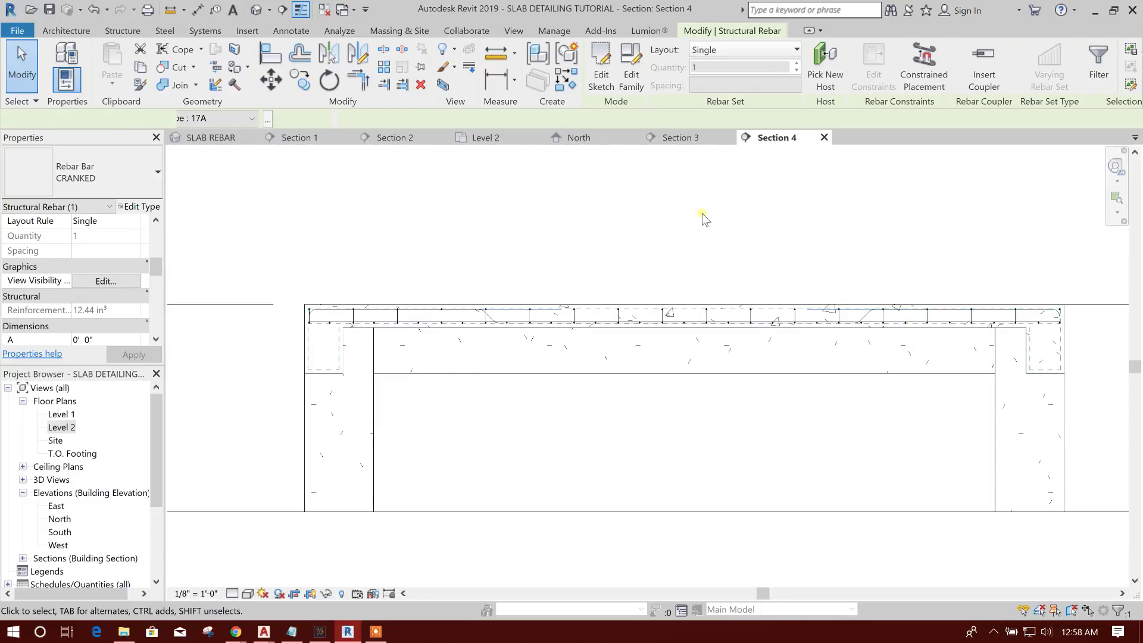
{"action": "left_click", "coordinate": [773, 51]}
{"action": "left_click", "coordinate": [752, 97]}
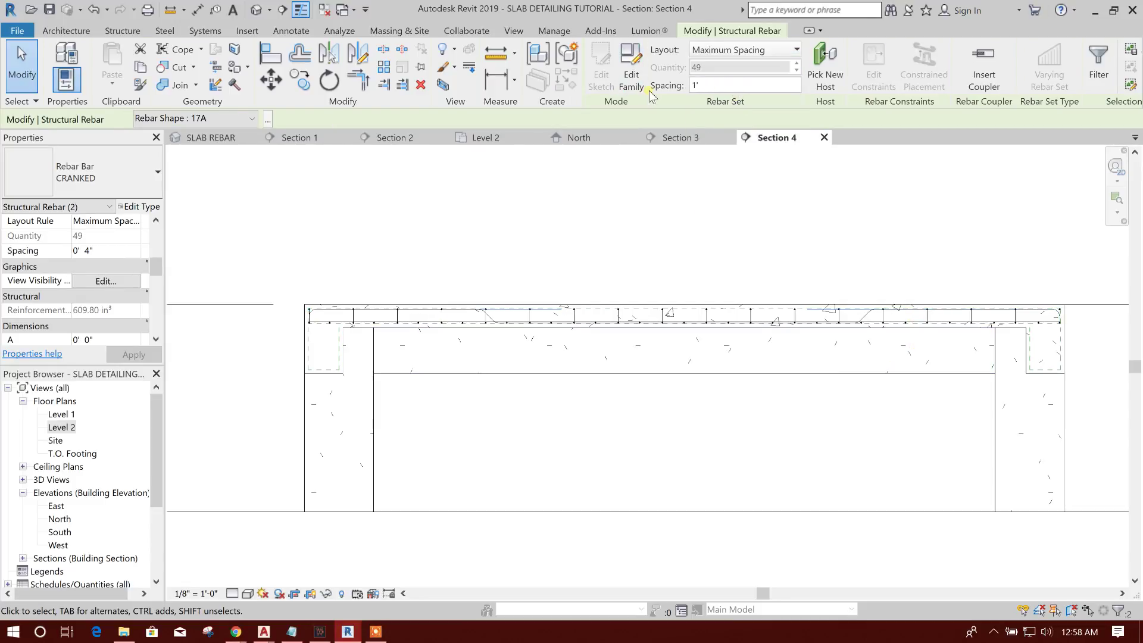
{"action": "left_click", "coordinate": [741, 253]}
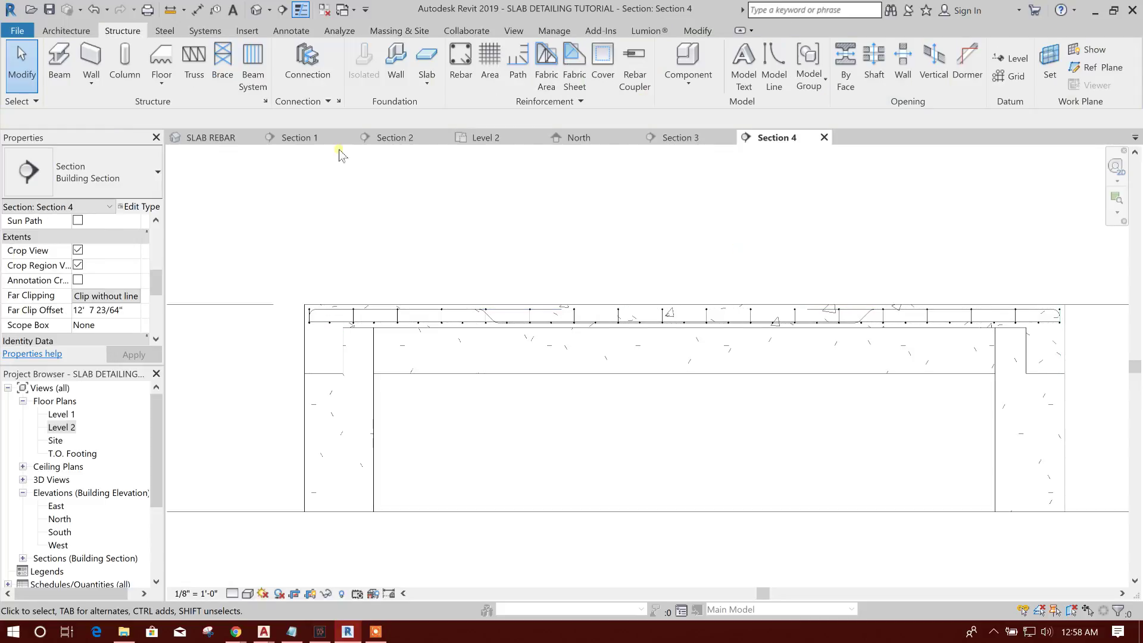
Examine the bent top bars along the slab's edges and corners in the SLAB REBAR 3D view
{"action": "left_click", "coordinate": [263, 144]}
{"action": "scroll", "coordinate": [602, 255], "scroll_direction": "down", "scroll_amount": 3}
{"action": "scroll", "coordinate": [737, 390], "scroll_direction": "up", "scroll_amount": 5}
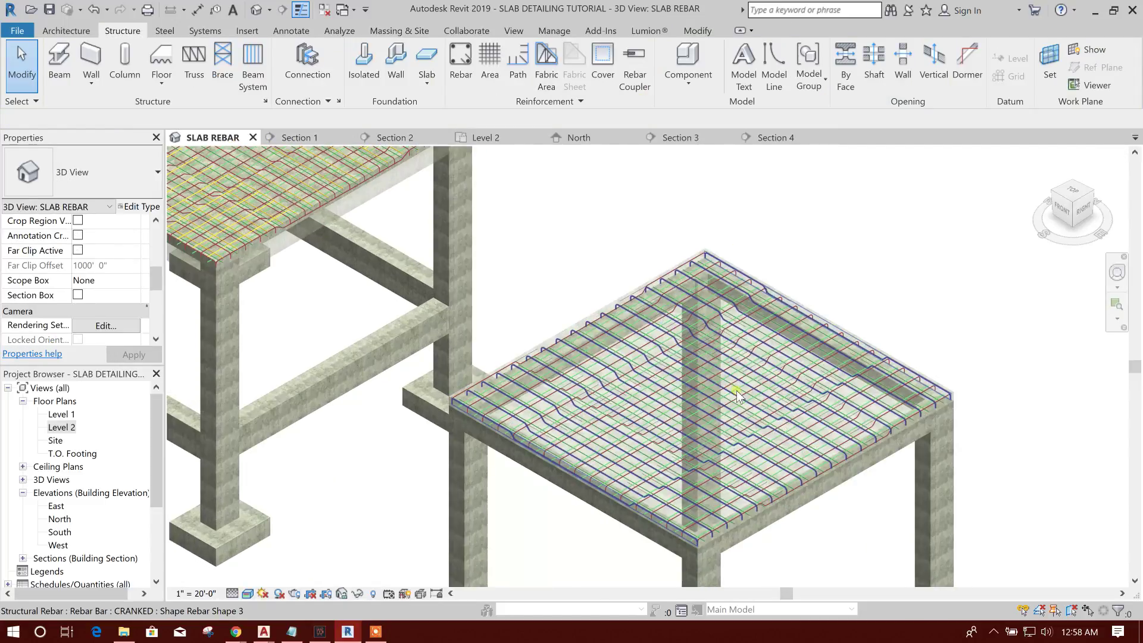
{"action": "scroll", "coordinate": [355, 432], "scroll_direction": "up", "scroll_amount": 3}
{"action": "scroll", "coordinate": [437, 331], "scroll_direction": "up", "scroll_amount": 3}
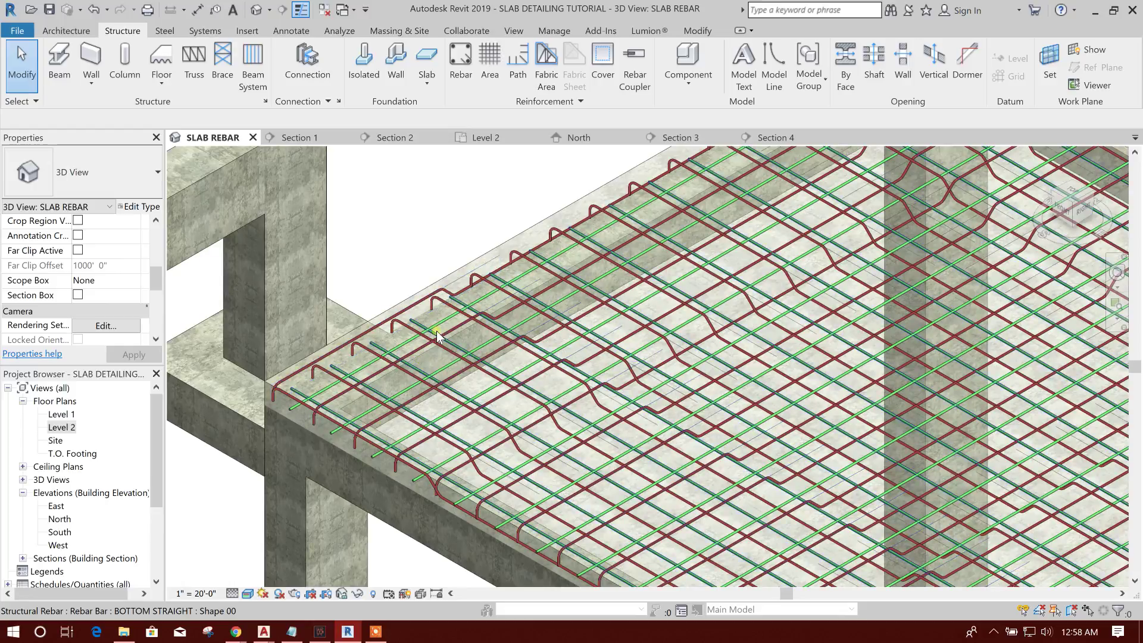
{"action": "scroll", "coordinate": [752, 313], "scroll_direction": "down", "scroll_amount": 3}
{"action": "middle_click_drag", "start_coordinate": [753, 313], "coordinate": [745, 352], "text": "shift"}
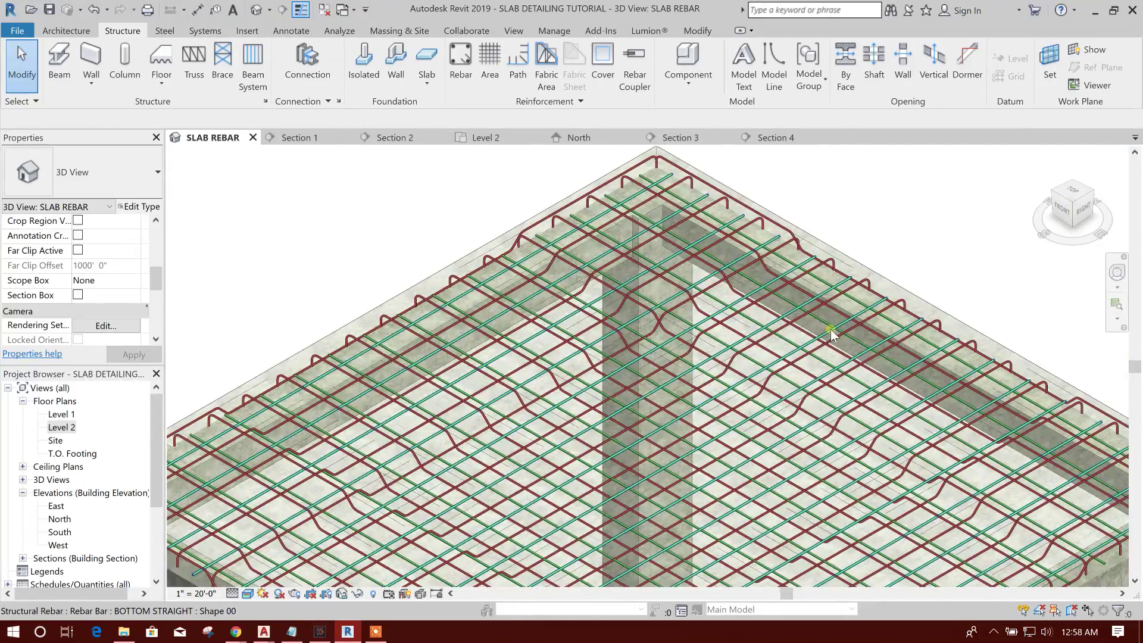
{"action": "scroll", "coordinate": [746, 351], "scroll_direction": "down", "scroll_amount": 5}
{"action": "middle_click_drag", "start_coordinate": [619, 281], "coordinate": [682, 471], "text": "shift"}
{"action": "scroll", "coordinate": [659, 486], "scroll_direction": "up", "scroll_amount": 3}
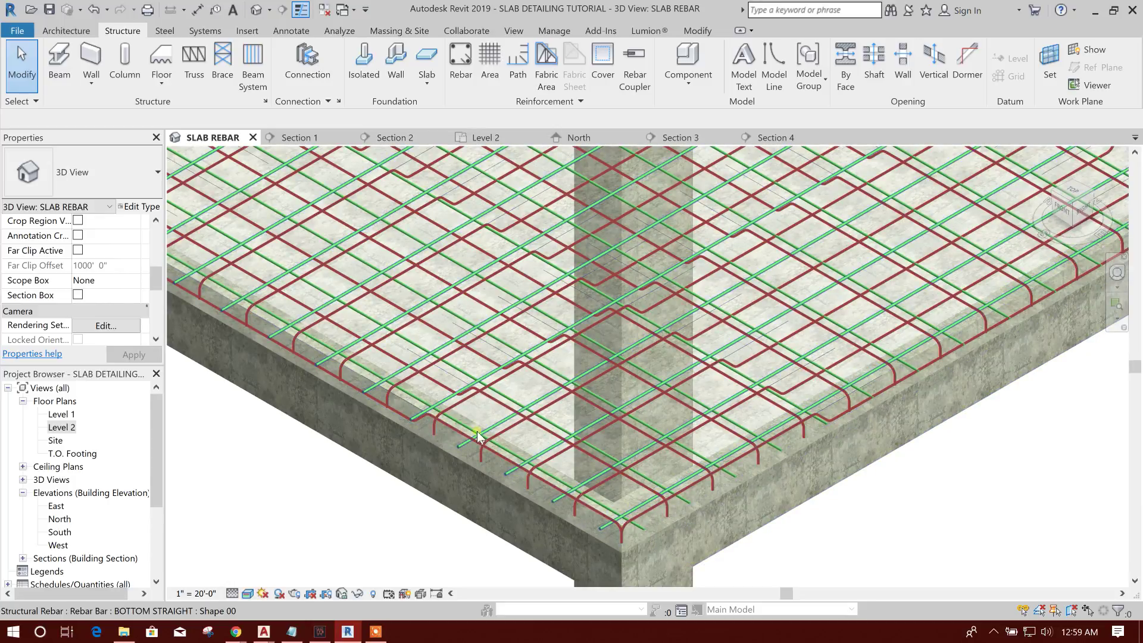
{"action": "middle_click_drag", "start_coordinate": [477, 431], "coordinate": [548, 476]}
{"action": "scroll", "coordinate": [545, 386], "scroll_direction": "up", "scroll_amount": 2}
Select two bent top bar sets along the slab's front edge and extend the selection to all matching instances visible in the view
{"action": "left_click", "coordinate": [532, 356]}
{"action": "middle_click_drag", "start_coordinate": [532, 356], "coordinate": [740, 452]}
{"action": "scroll", "coordinate": [520, 357], "scroll_direction": "down", "scroll_amount": 2}
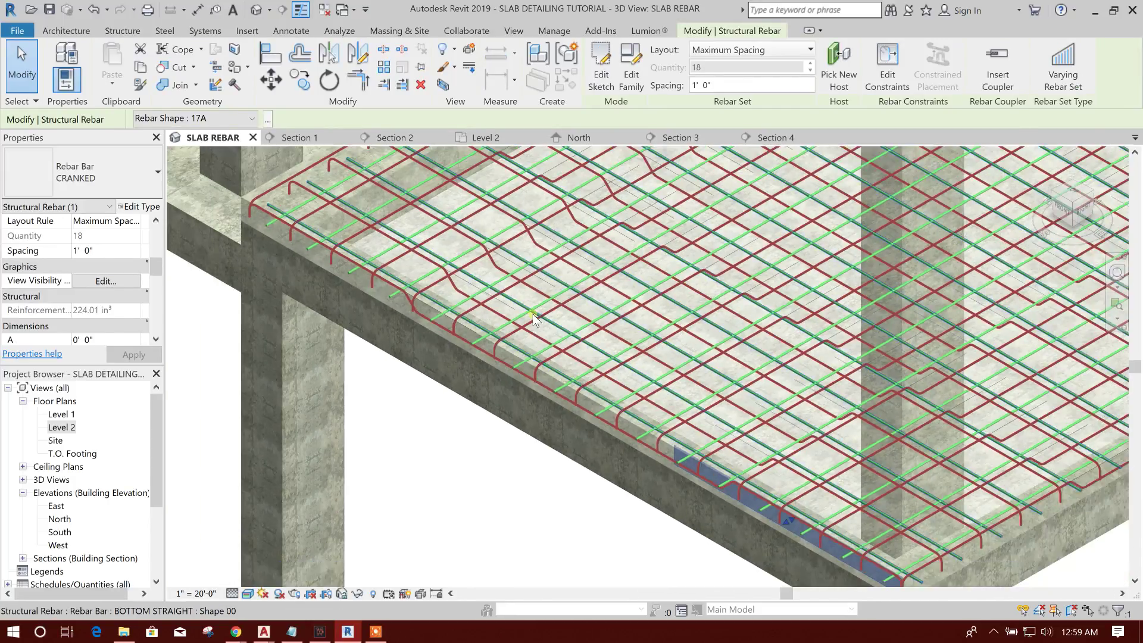
{"action": "left_click", "coordinate": [550, 292], "text": "ctrl"}
{"action": "right_click", "coordinate": [551, 292]}
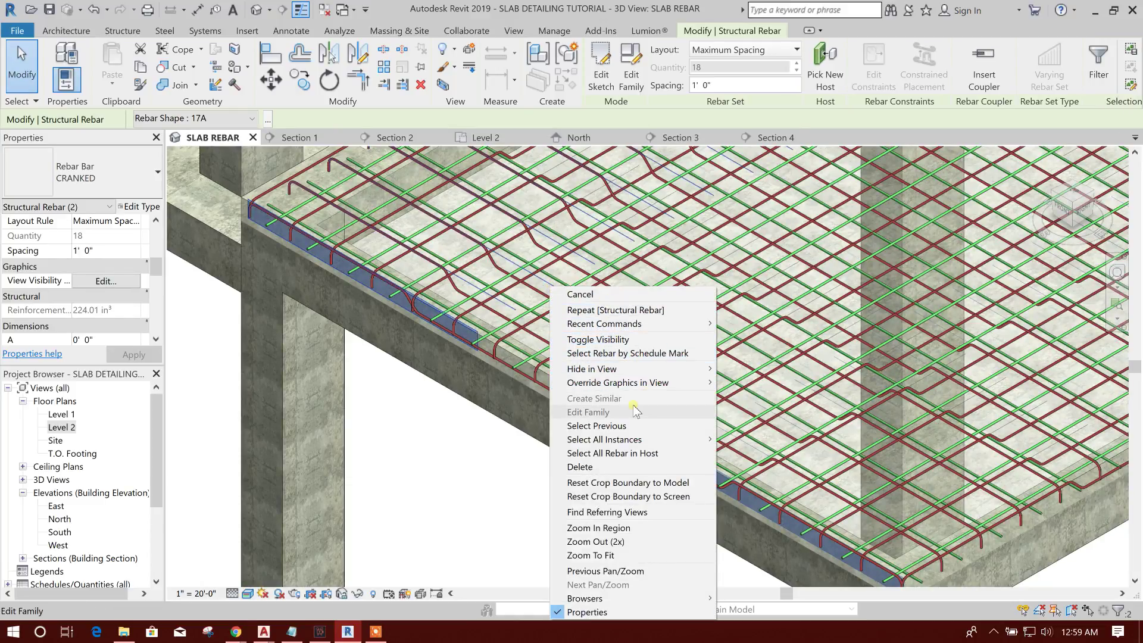
{"action": "left_click", "coordinate": [760, 440]}
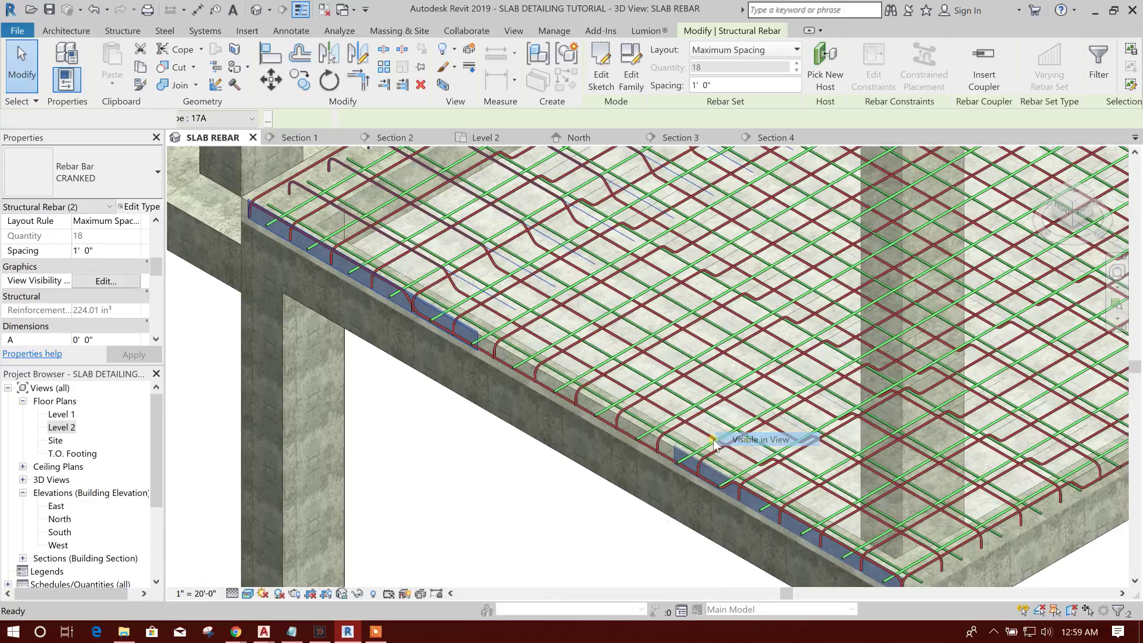
{"action": "scroll", "coordinate": [453, 357], "scroll_direction": "down", "scroll_amount": 5}
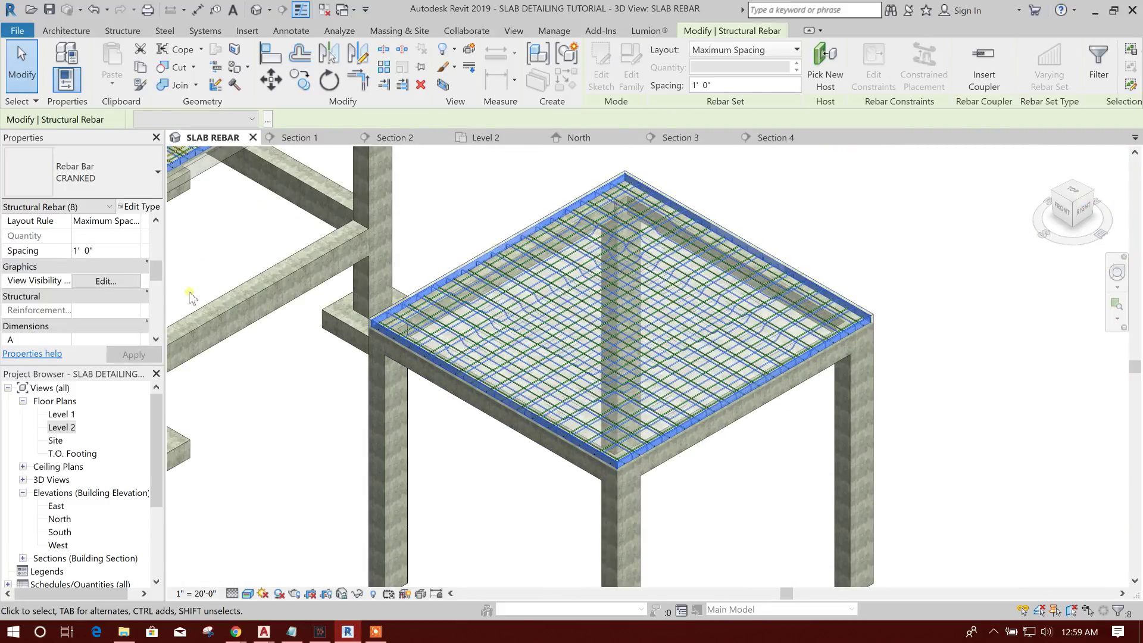
Set the selected CRANKED bars to view unobscured and view as solid in the SLAB REBAR 3D view
{"action": "scroll", "coordinate": [109, 312], "scroll_direction": "down", "scroll_amount": 5}
{"action": "scroll", "coordinate": [108, 312], "scroll_direction": "up", "scroll_amount": 7}
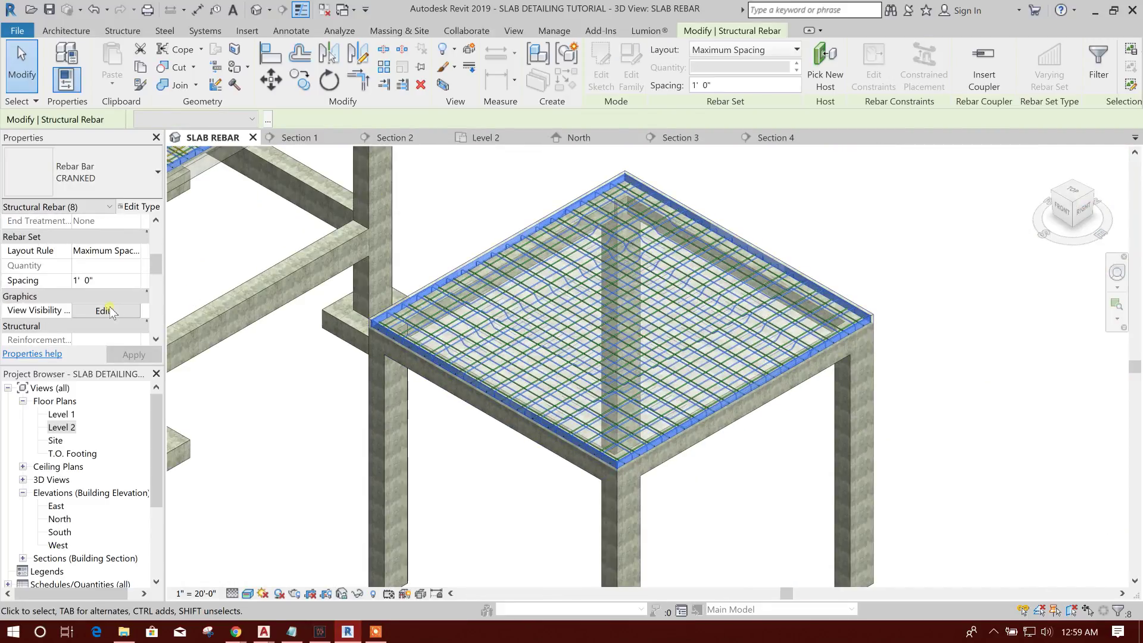
{"action": "left_click", "coordinate": [107, 311]}
{"action": "scroll", "coordinate": [716, 426], "scroll_direction": "down", "scroll_amount": 4}
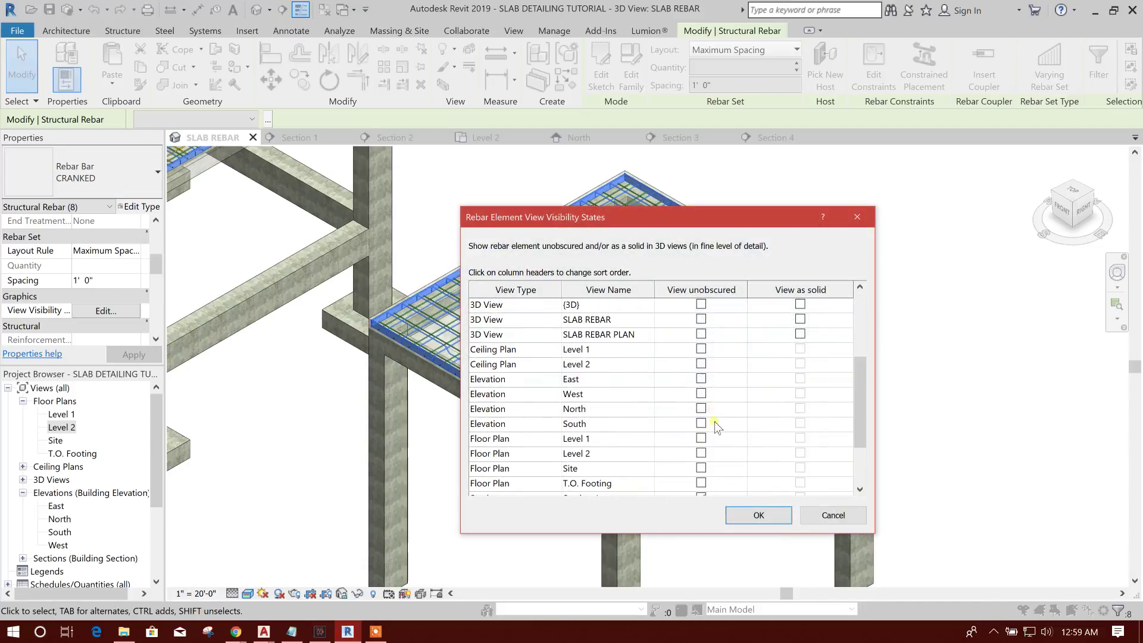
{"action": "scroll", "coordinate": [519, 364], "scroll_direction": "down", "scroll_amount": 2}
{"action": "scroll", "coordinate": [517, 420], "scroll_direction": "up", "scroll_amount": 4}
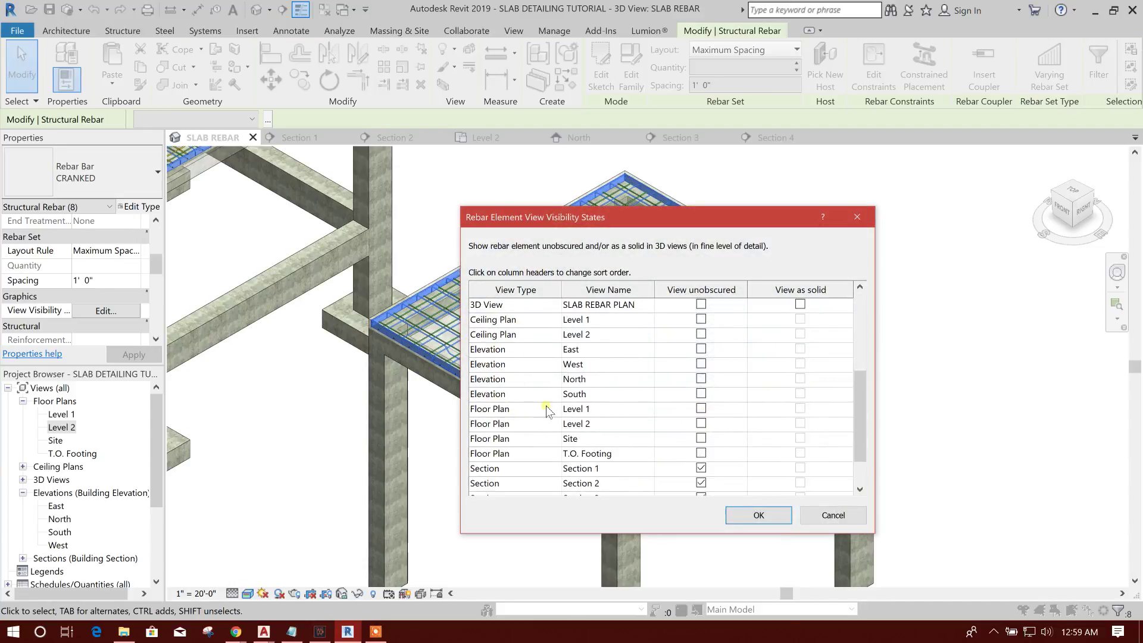
{"action": "left_click", "coordinate": [616, 424]}
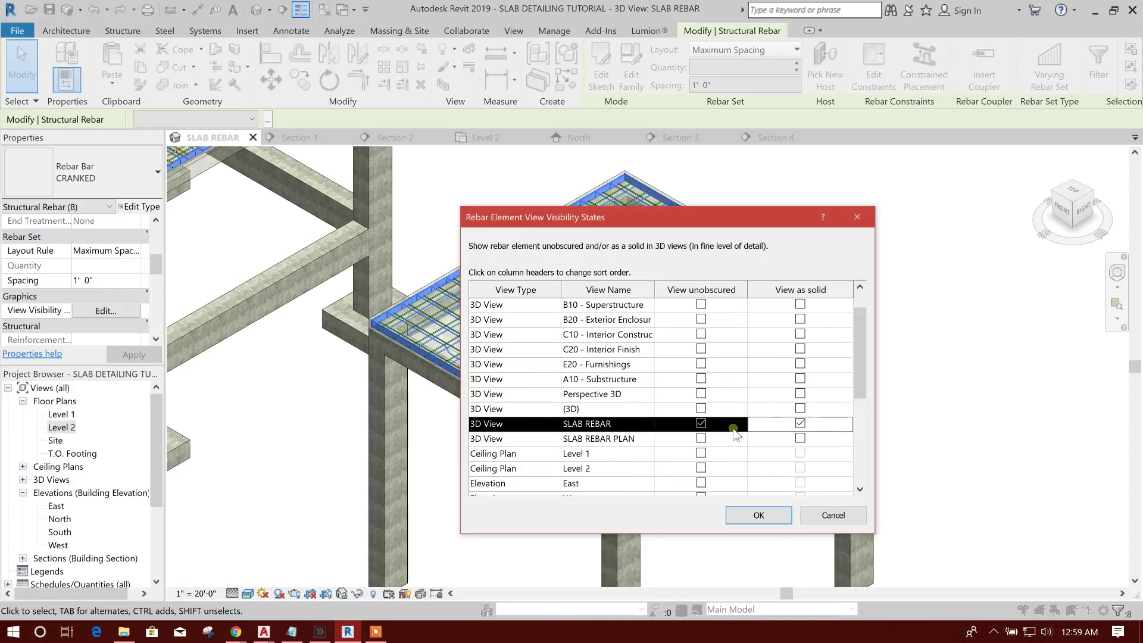
{"action": "left_click", "coordinate": [757, 515]}
{"action": "left_click", "coordinate": [893, 230]}
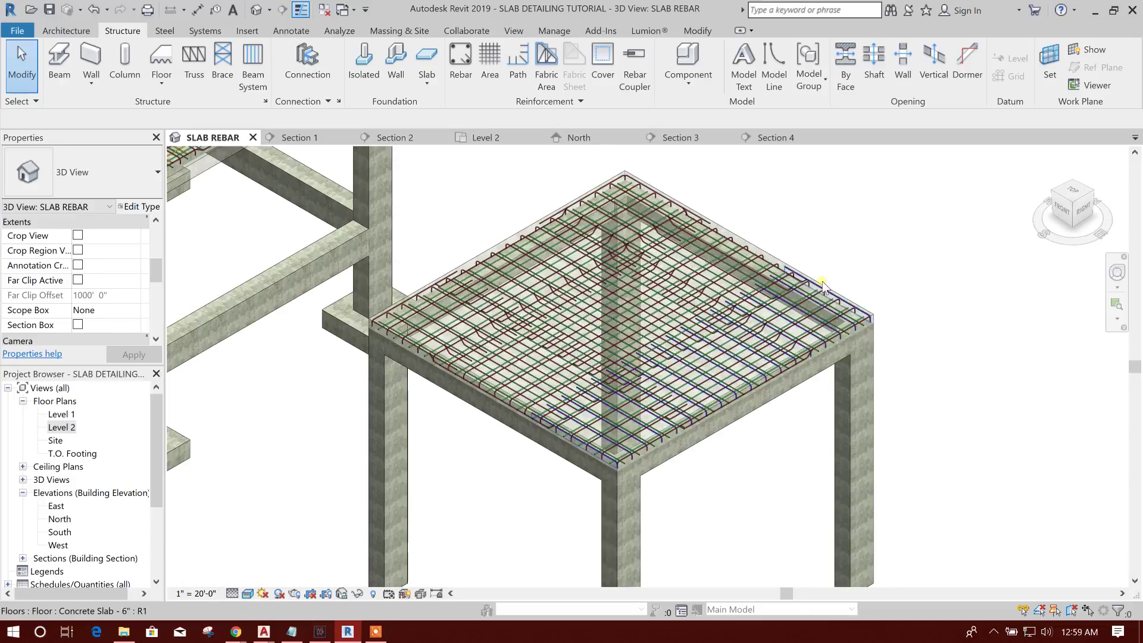
Change the four Shape 17A bent top bar sets along the slab's edges to the EXTRA TOP rebar type
{"action": "scroll", "coordinate": [777, 298], "scroll_direction": "up", "scroll_amount": 5}
{"action": "middle_click_drag", "start_coordinate": [828, 250], "coordinate": [896, 298]}
{"action": "middle_click_drag", "start_coordinate": [533, 332], "coordinate": [615, 363]}
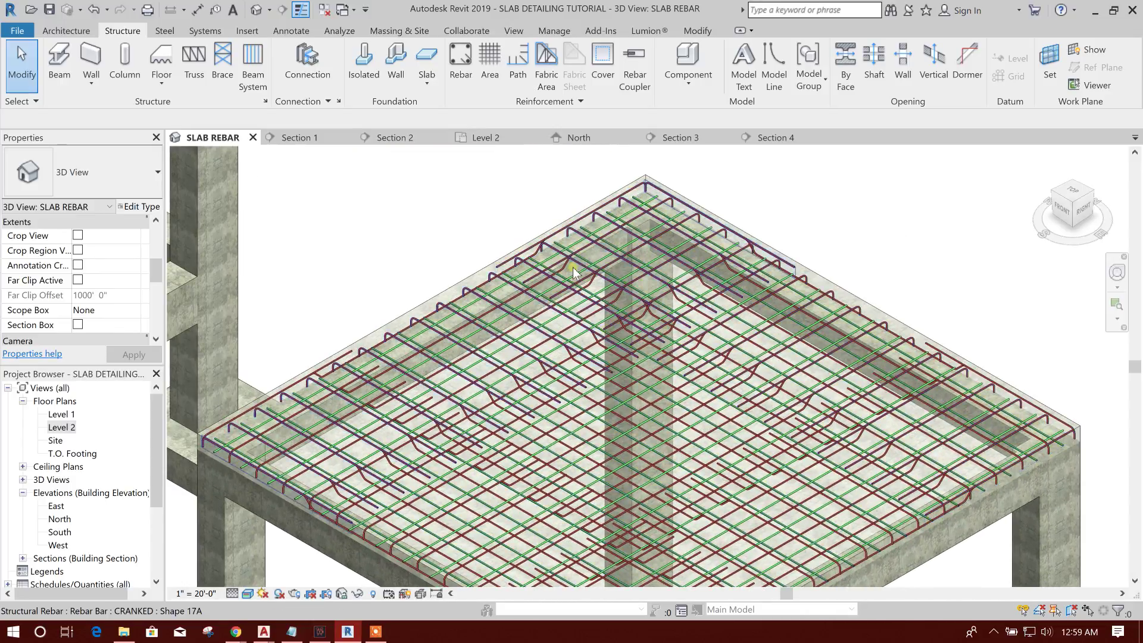
{"action": "scroll", "coordinate": [570, 258], "scroll_direction": "up", "scroll_amount": 2}
{"action": "scroll", "coordinate": [722, 349], "scroll_direction": "up", "scroll_amount": 3}
{"action": "left_click", "coordinate": [722, 348]}
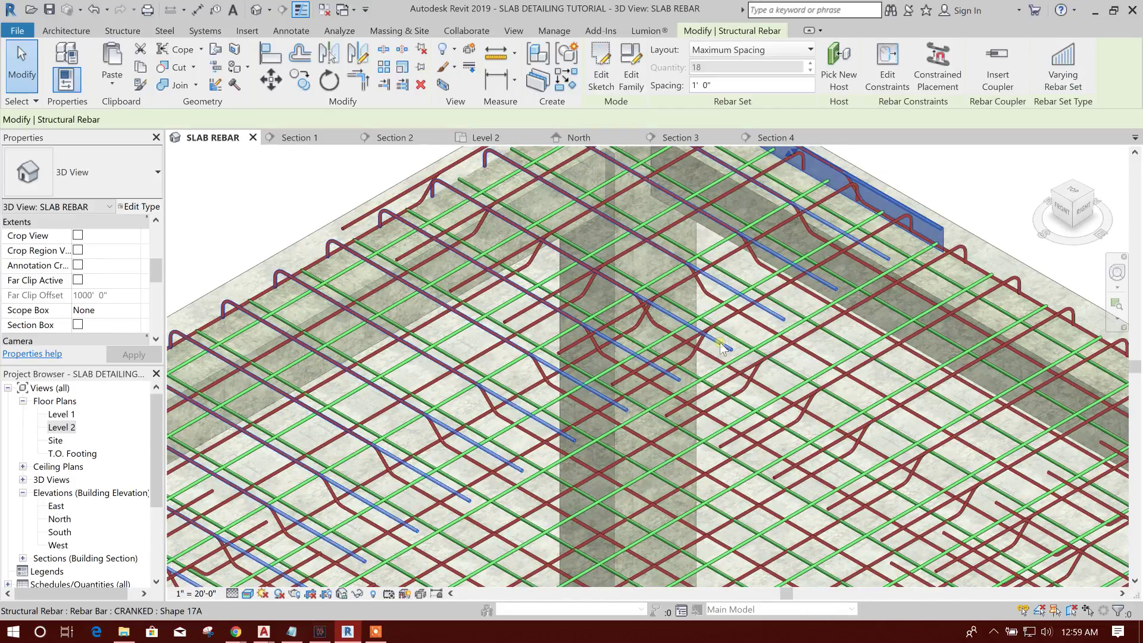
{"action": "scroll", "coordinate": [713, 336], "scroll_direction": "down", "scroll_amount": 1}
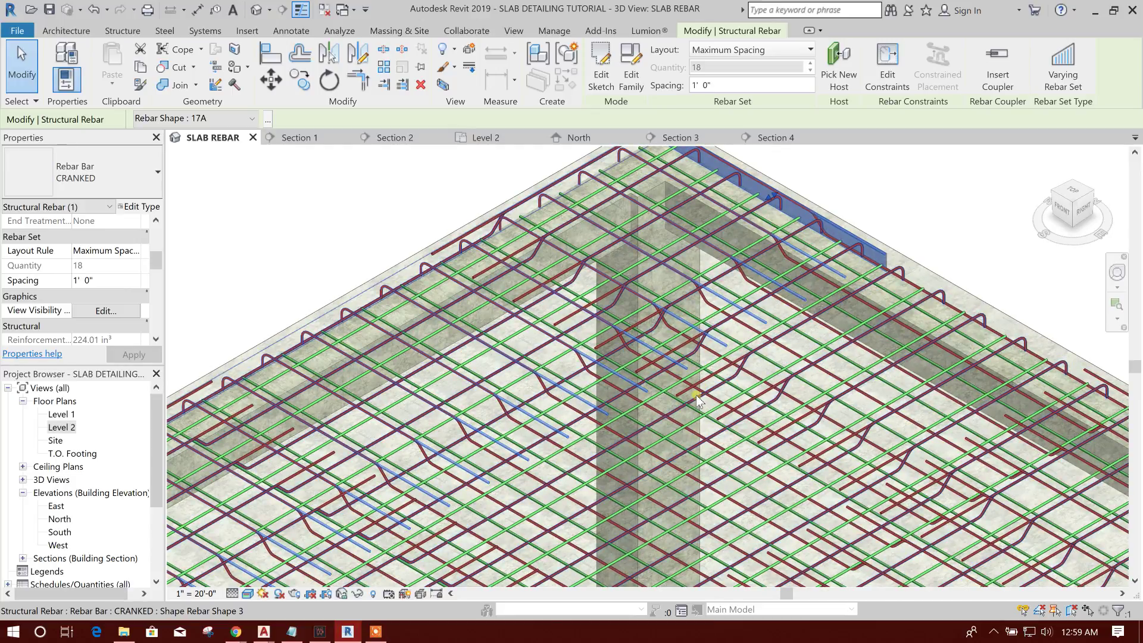
{"action": "scroll", "coordinate": [687, 405], "scroll_direction": "up", "scroll_amount": 1}
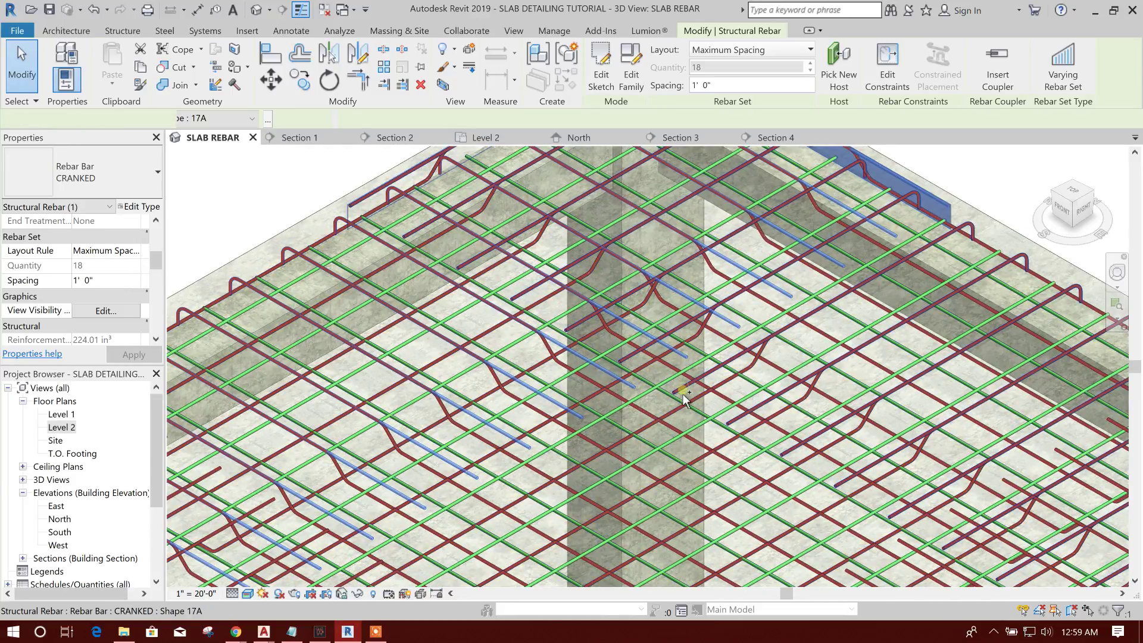
{"action": "left_click", "coordinate": [670, 393], "text": "ctrl"}
{"action": "scroll", "coordinate": [667, 397], "scroll_direction": "up", "scroll_amount": 2}
{"action": "scroll", "coordinate": [595, 381], "scroll_direction": "down", "scroll_amount": 2}
{"action": "scroll", "coordinate": [494, 359], "scroll_direction": "up", "scroll_amount": 3}
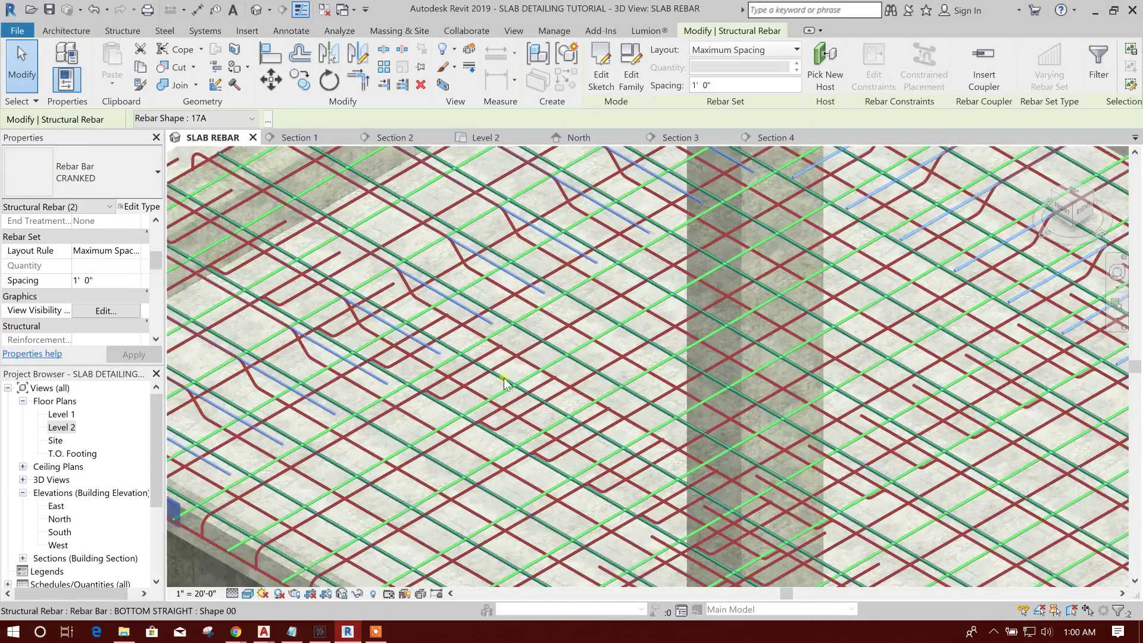
{"action": "scroll", "coordinate": [439, 315], "scroll_direction": "down", "scroll_amount": 4}
{"action": "scroll", "coordinate": [614, 370], "scroll_direction": "up", "scroll_amount": 4}
{"action": "left_click", "coordinate": [619, 363], "text": "ctrl"}
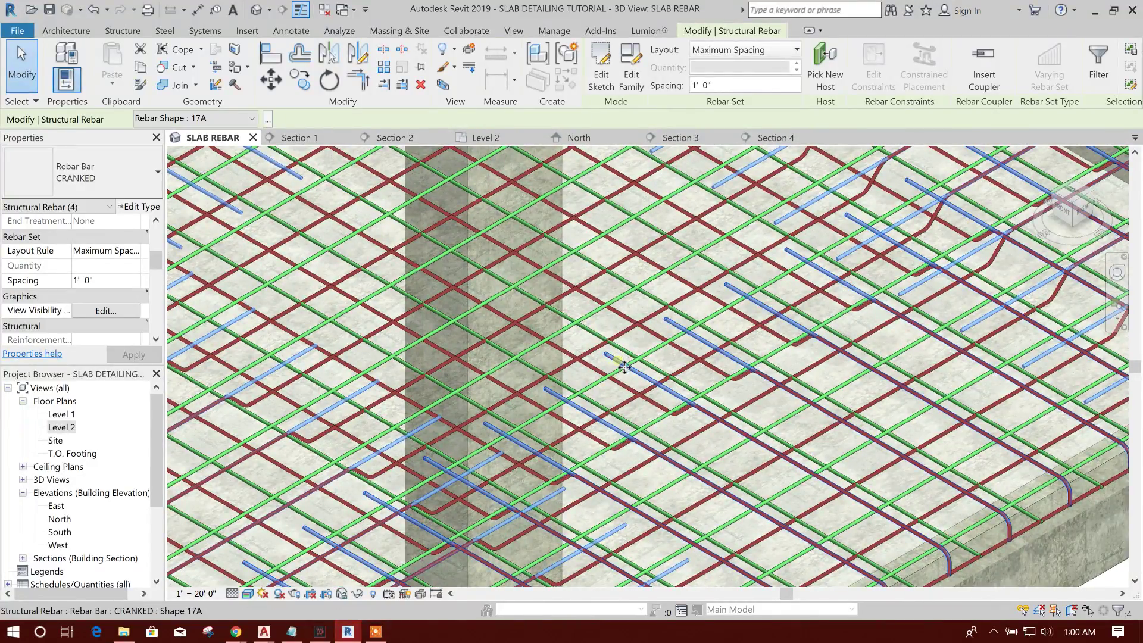
{"action": "left_click", "coordinate": [82, 173]}
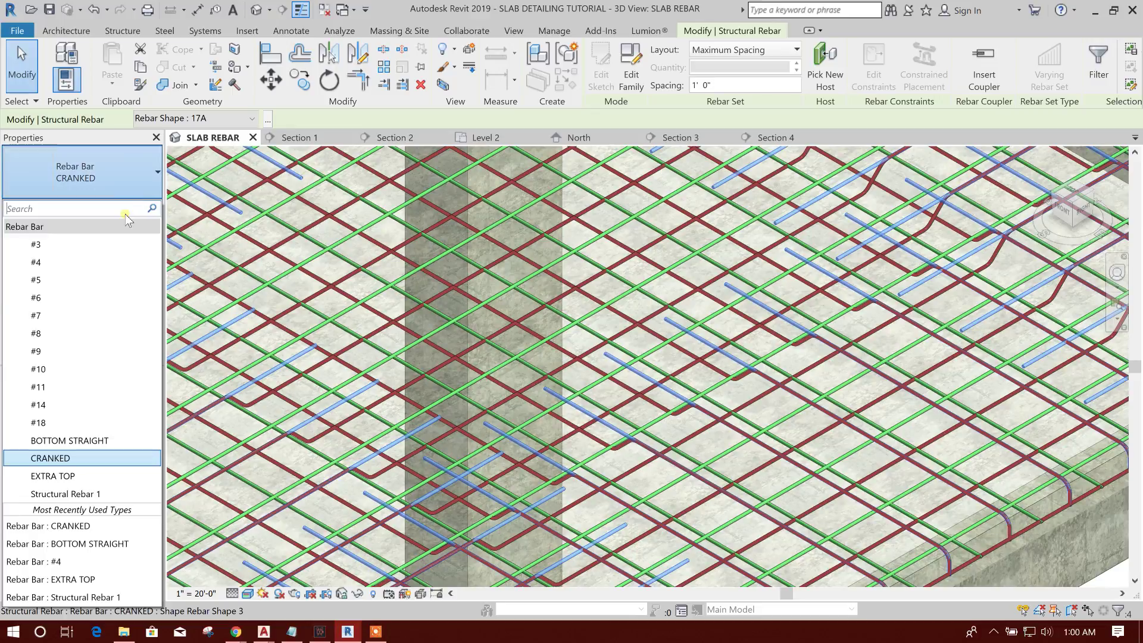
{"action": "left_click", "coordinate": [101, 476]}
{"action": "scroll", "coordinate": [613, 334], "scroll_direction": "down", "scroll_amount": 4}
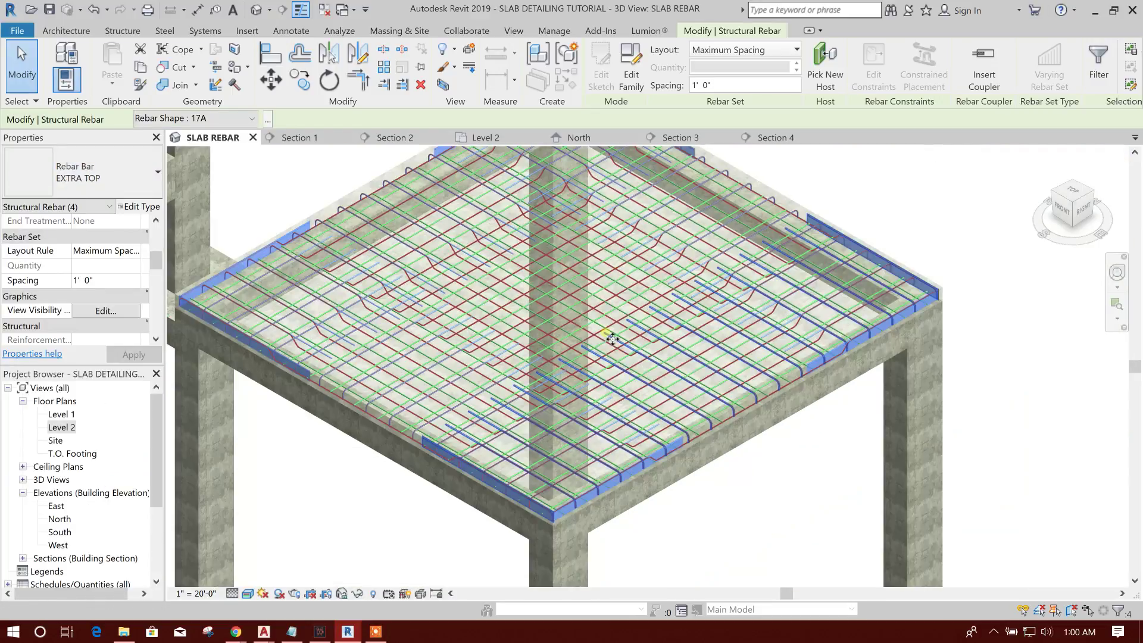
{"action": "left_click", "coordinate": [951, 328]}
Examine the placement of the EXTRA TOP bars relative to the cranked bars at the slab's edges and corner
{"action": "scroll", "coordinate": [577, 282], "scroll_direction": "up", "scroll_amount": 5}
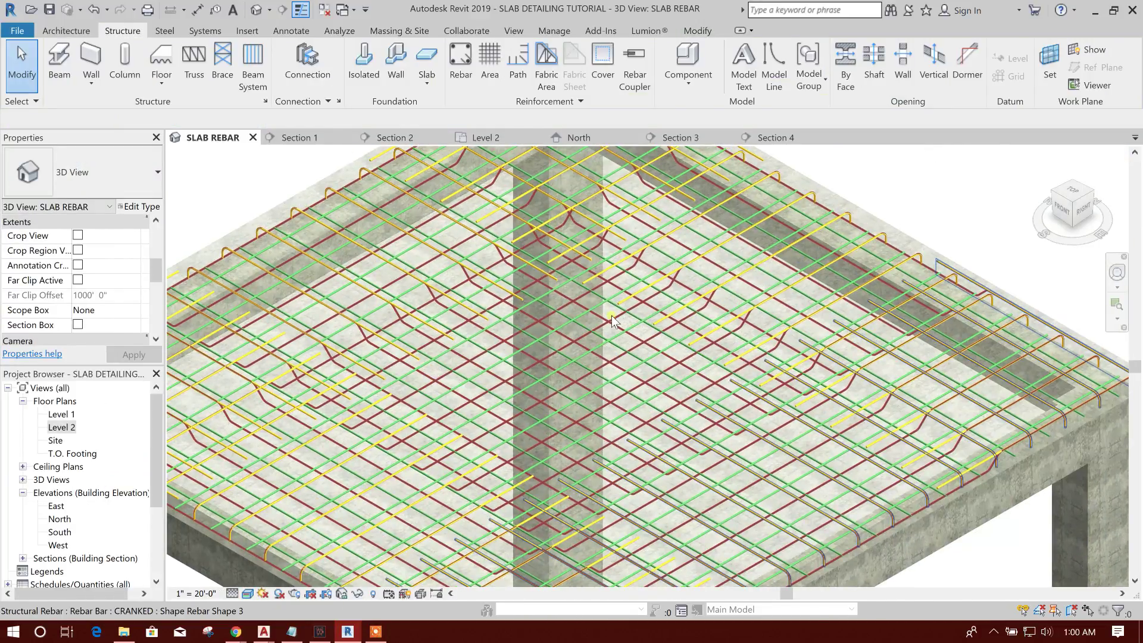
{"action": "scroll", "coordinate": [578, 282], "scroll_direction": "down", "scroll_amount": 5}
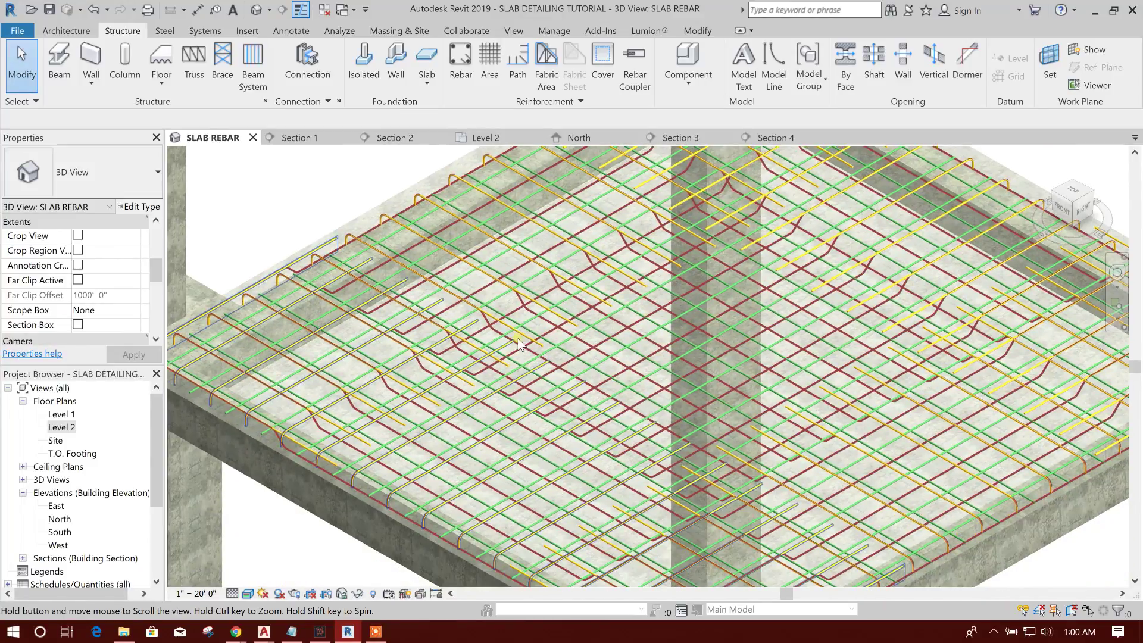
{"action": "scroll", "coordinate": [506, 337], "scroll_direction": "up", "scroll_amount": 4}
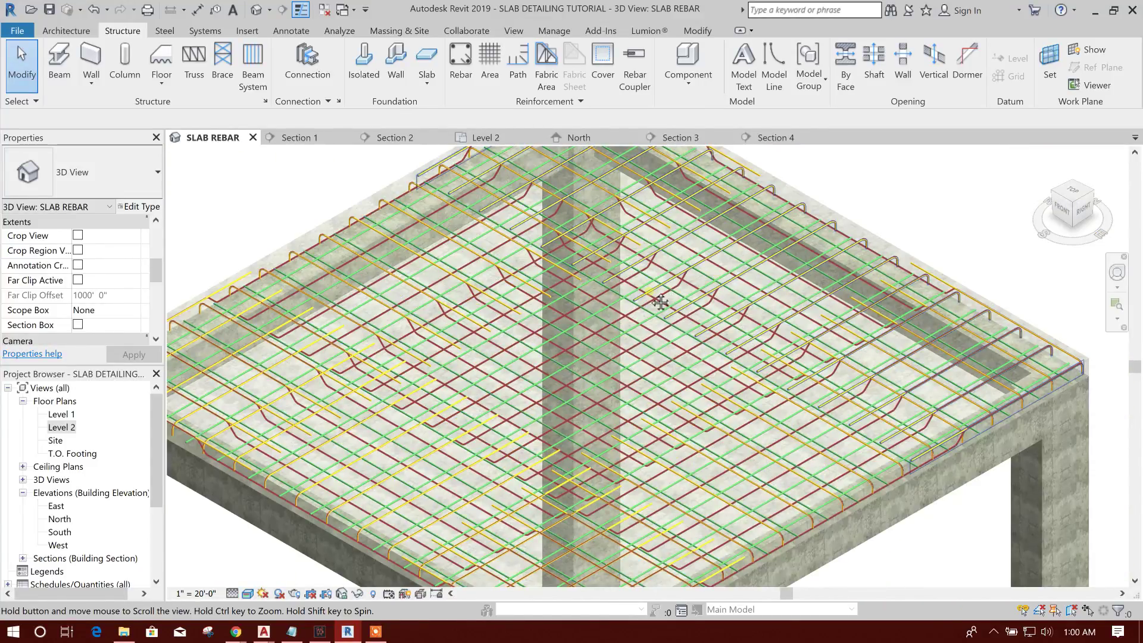
{"action": "middle_click_drag", "start_coordinate": [494, 342], "coordinate": [657, 297]}
{"action": "scroll", "coordinate": [405, 357], "scroll_direction": "up", "scroll_amount": 2}
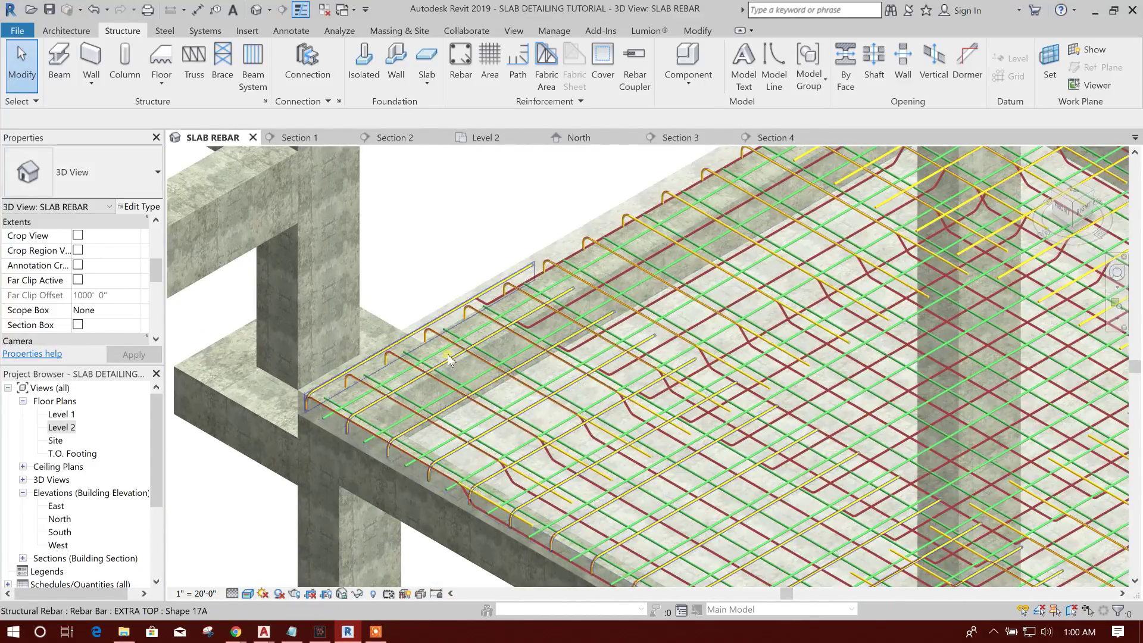
{"action": "middle_click_drag", "start_coordinate": [416, 354], "coordinate": [450, 368]}
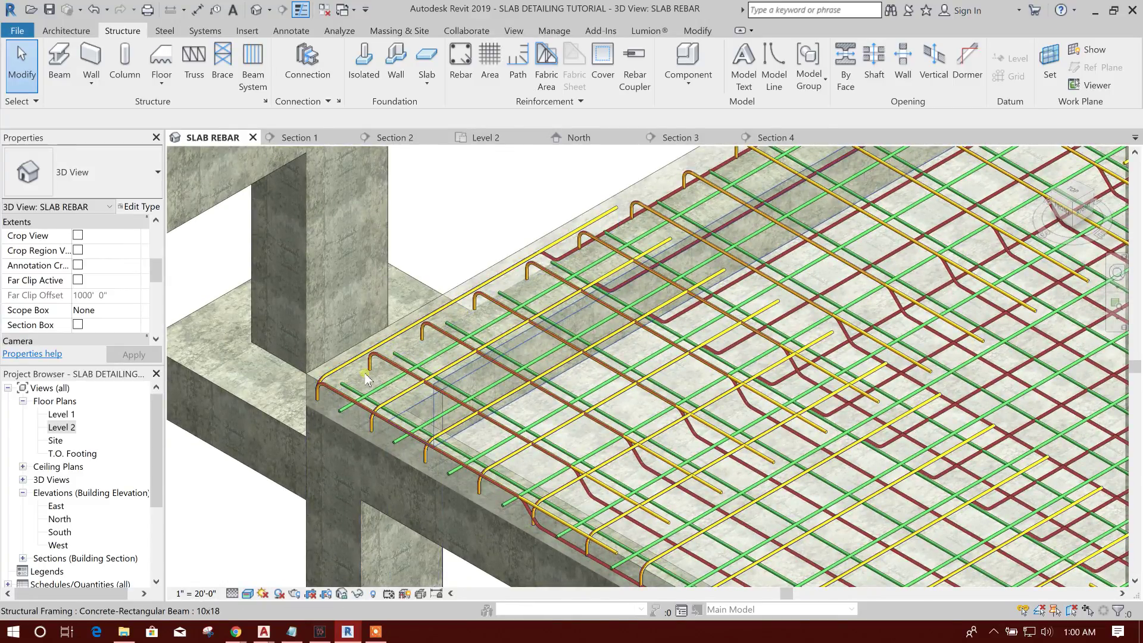
{"action": "scroll", "coordinate": [450, 367], "scroll_direction": "down", "scroll_amount": 2}
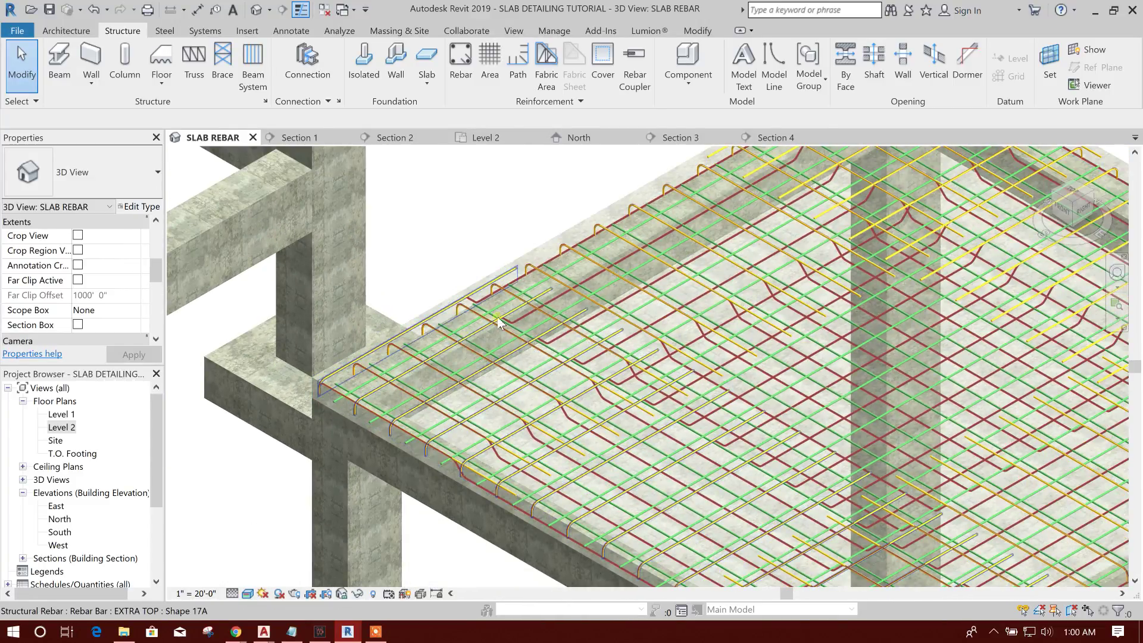
Move the EXTRA TOP bar set that starts at the slab's upper-left edge slightly inward, off the cranked bars
{"action": "left_click", "coordinate": [516, 271]}
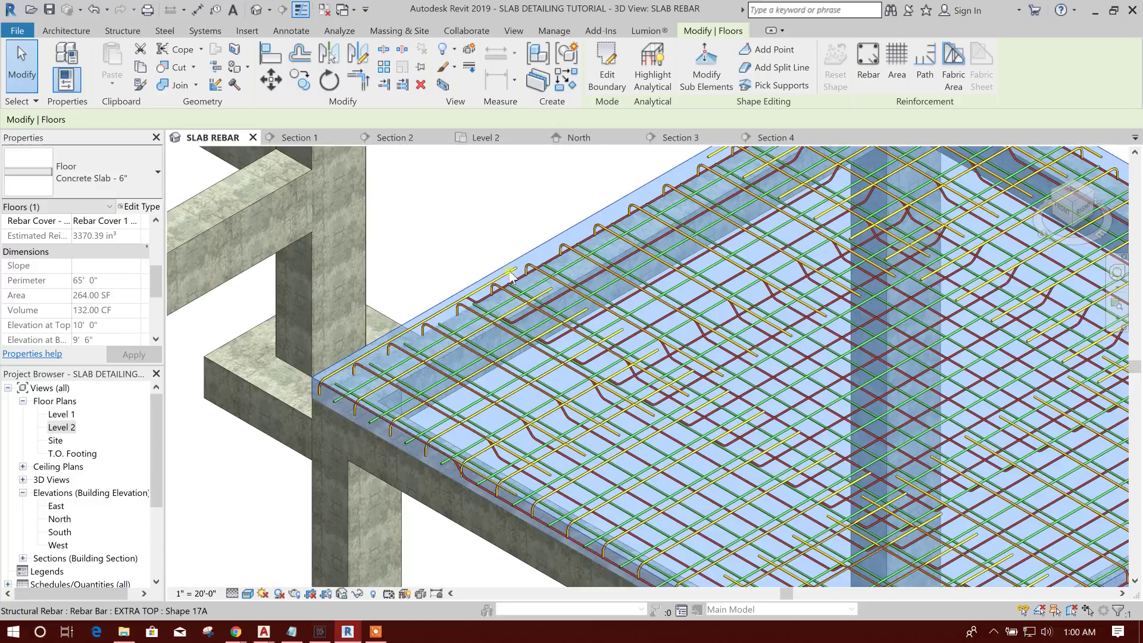
{"action": "left_click", "coordinate": [516, 271]}
{"action": "scroll", "coordinate": [429, 276], "scroll_direction": "down", "scroll_amount": 3}
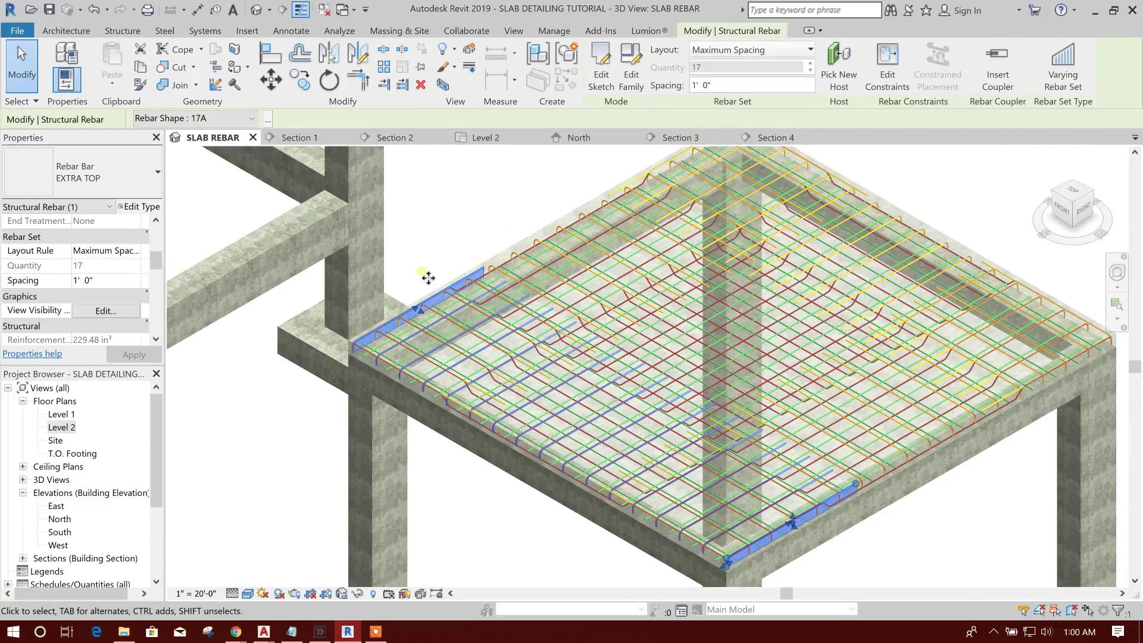
{"action": "scroll", "coordinate": [424, 320], "scroll_direction": "up", "scroll_amount": 4}
{"action": "scroll", "coordinate": [424, 319], "scroll_direction": "up", "scroll_amount": 3}
{"action": "left_click_drag", "start_coordinate": [423, 315], "coordinate": [449, 338]}
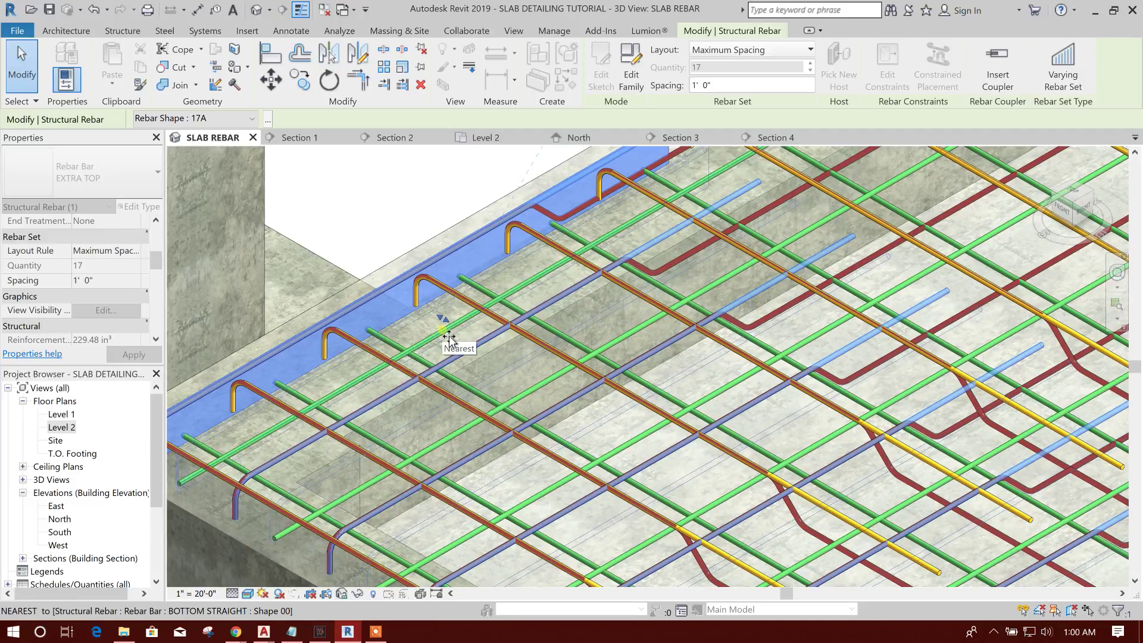
{"action": "left_click_drag", "start_coordinate": [449, 337], "coordinate": [440, 333]}
{"action": "scroll", "coordinate": [402, 320], "scroll_direction": "down", "scroll_amount": 3}
{"action": "scroll", "coordinate": [287, 416], "scroll_direction": "up", "scroll_amount": 5}
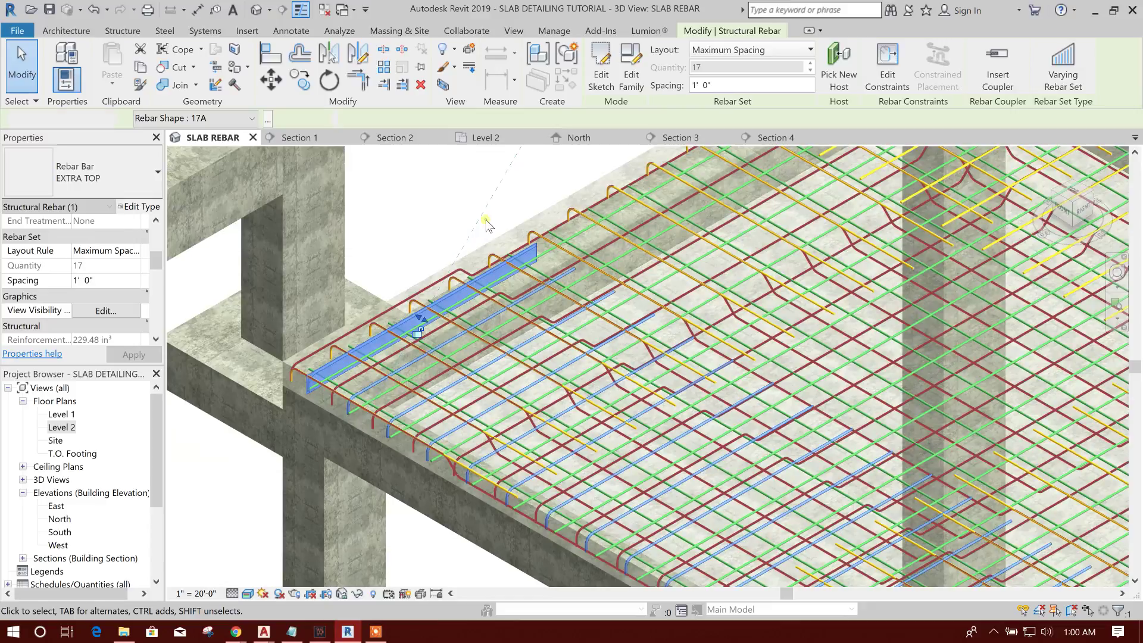
Pull the near-corner end of the EXTRA TOP set along the slab's lower-left edge inward, off the cranked bar at the lower-right edge
{"action": "key", "text": "Escape"}
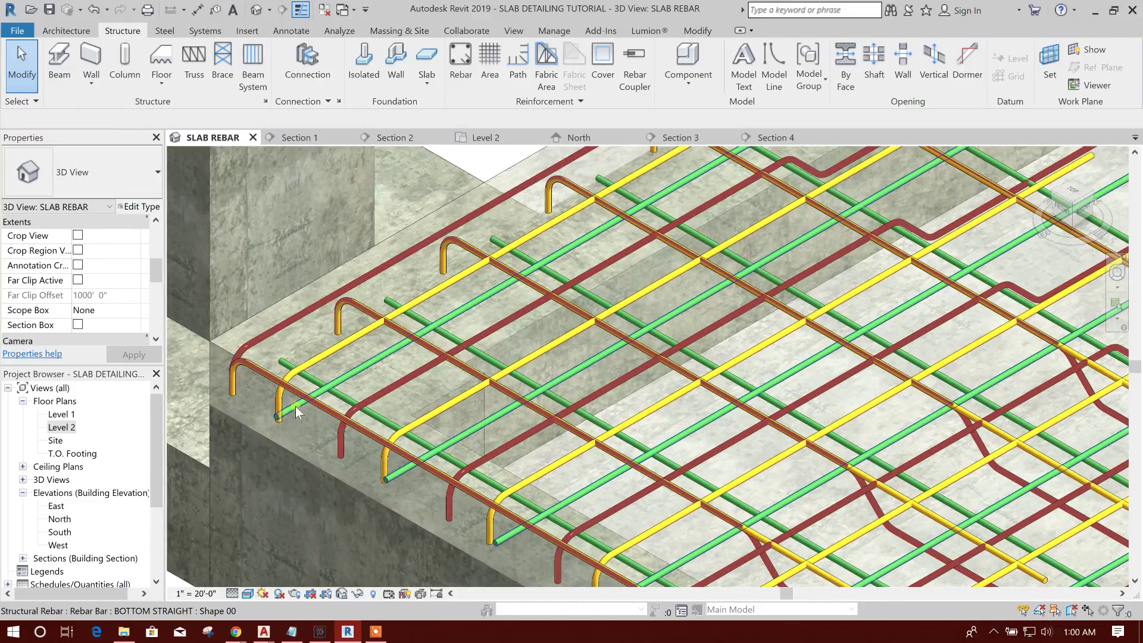
{"action": "middle_click_drag", "start_coordinate": [372, 348], "coordinate": [388, 379]}
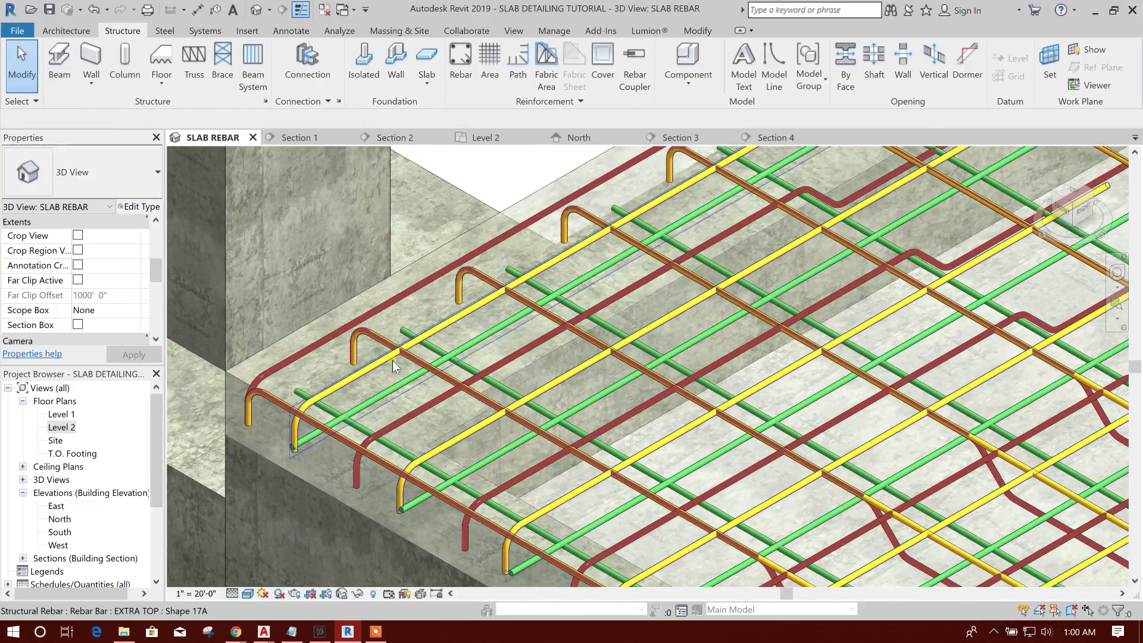
{"action": "scroll", "coordinate": [383, 387], "scroll_direction": "down", "scroll_amount": 3}
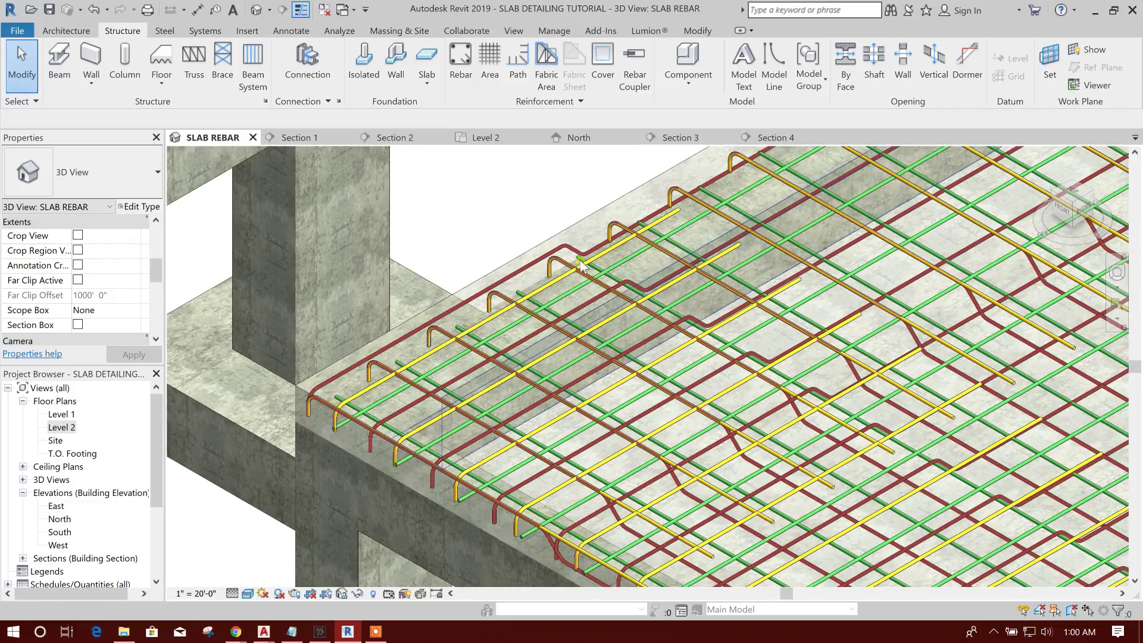
{"action": "scroll", "coordinate": [650, 248], "scroll_direction": "down", "scroll_amount": 5}
{"action": "mouse_move", "coordinate": [610, 337]}
{"action": "middle_mouse_down"}
{"action": "mouse_move", "coordinate": [633, 353]}
{"action": "mouse_move", "coordinate": [615, 333]}
{"action": "middle_mouse_up"}
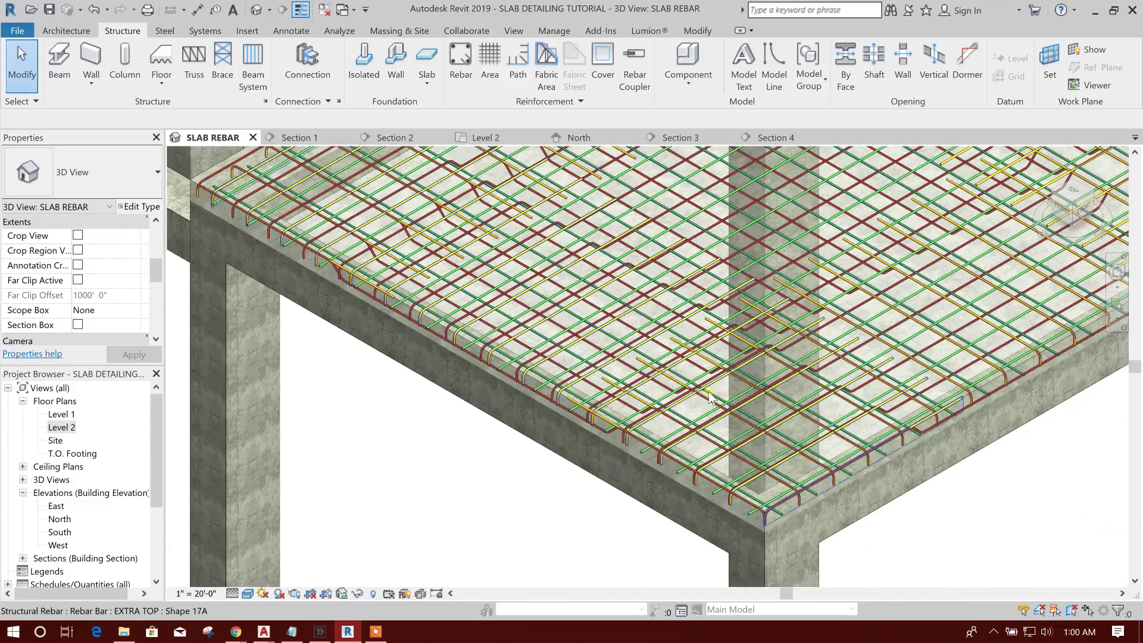
{"action": "scroll", "coordinate": [723, 473], "scroll_direction": "up", "scroll_amount": 5}
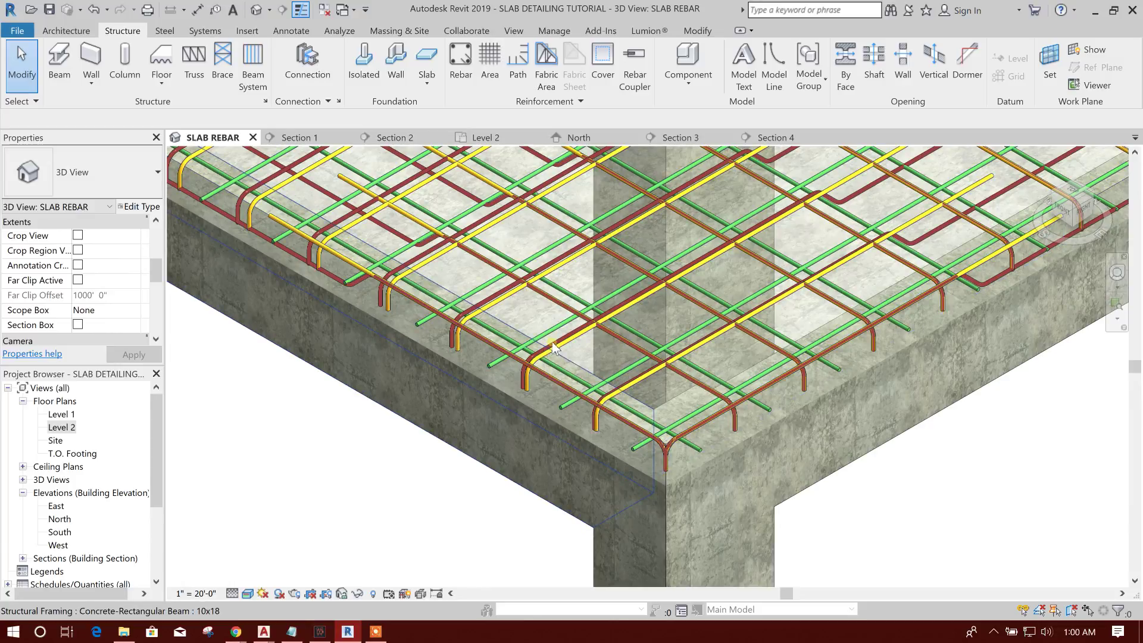
{"action": "left_click", "coordinate": [625, 399]}
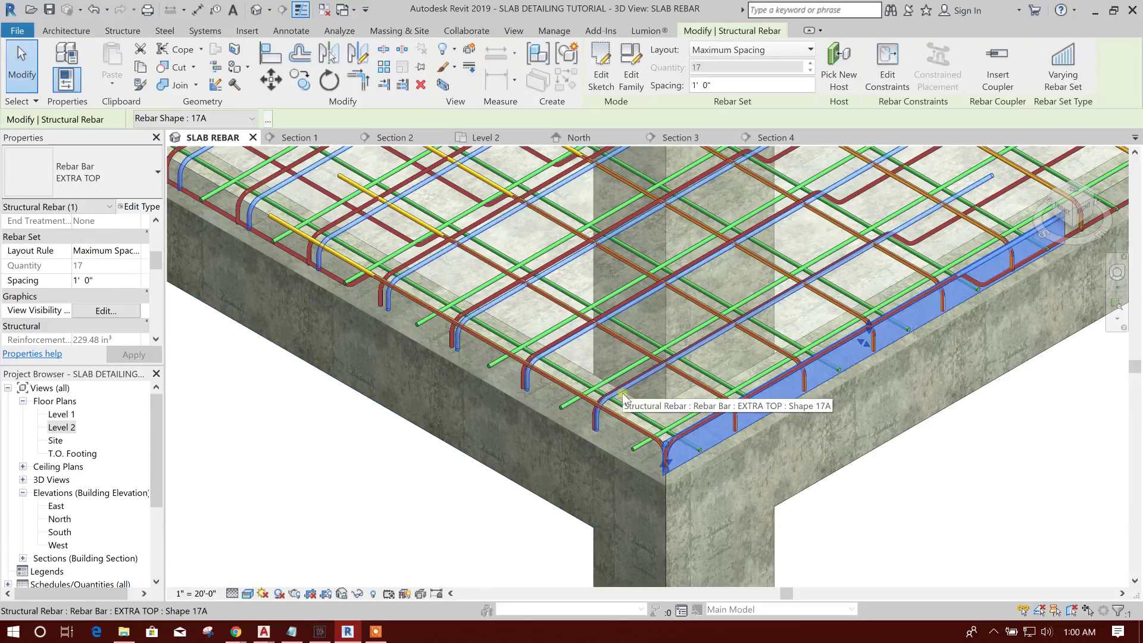
{"action": "left_click_drag", "start_coordinate": [824, 370], "coordinate": [785, 368]}
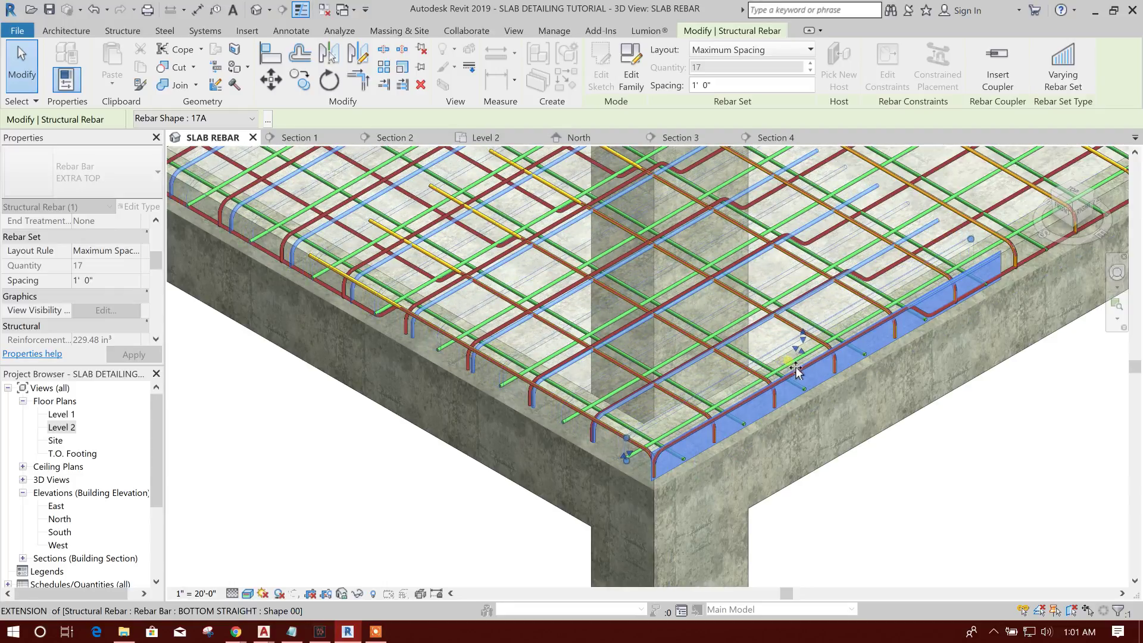
{"action": "left_click_drag", "start_coordinate": [794, 371], "coordinate": [778, 367]}
{"action": "scroll", "coordinate": [857, 316], "scroll_direction": "up", "scroll_amount": 4}
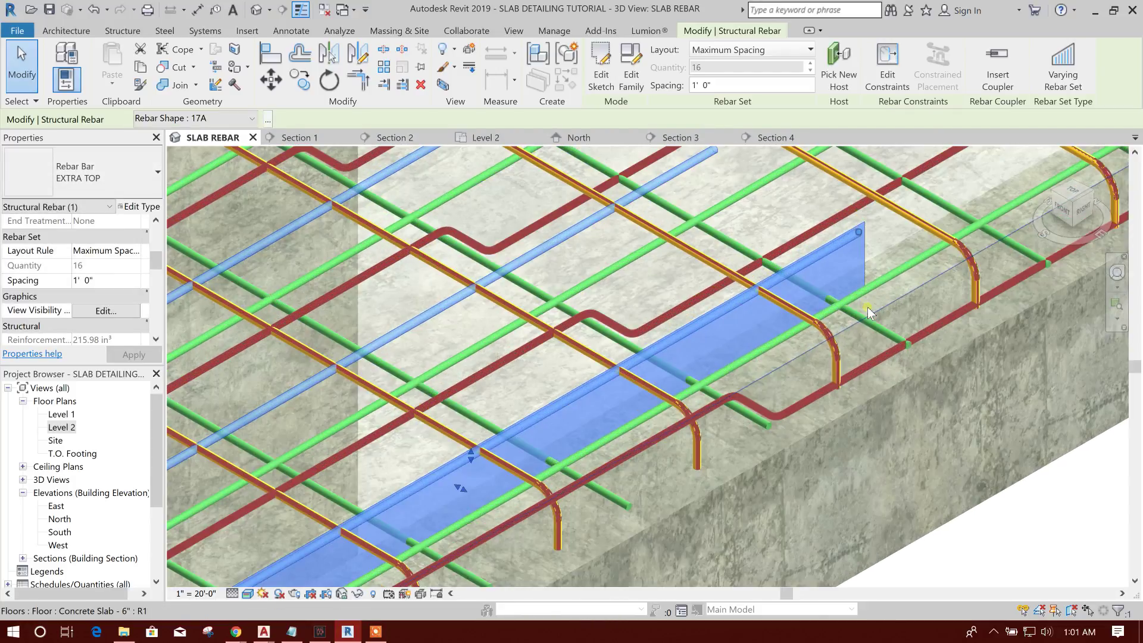
Pull the upper-right end of the EXTRA TOP set along the slab's lower-right edge inward, clear of the cranked bars
{"action": "left_click", "coordinate": [895, 271]}
{"action": "scroll", "coordinate": [895, 270], "scroll_direction": "down", "scroll_amount": 5}
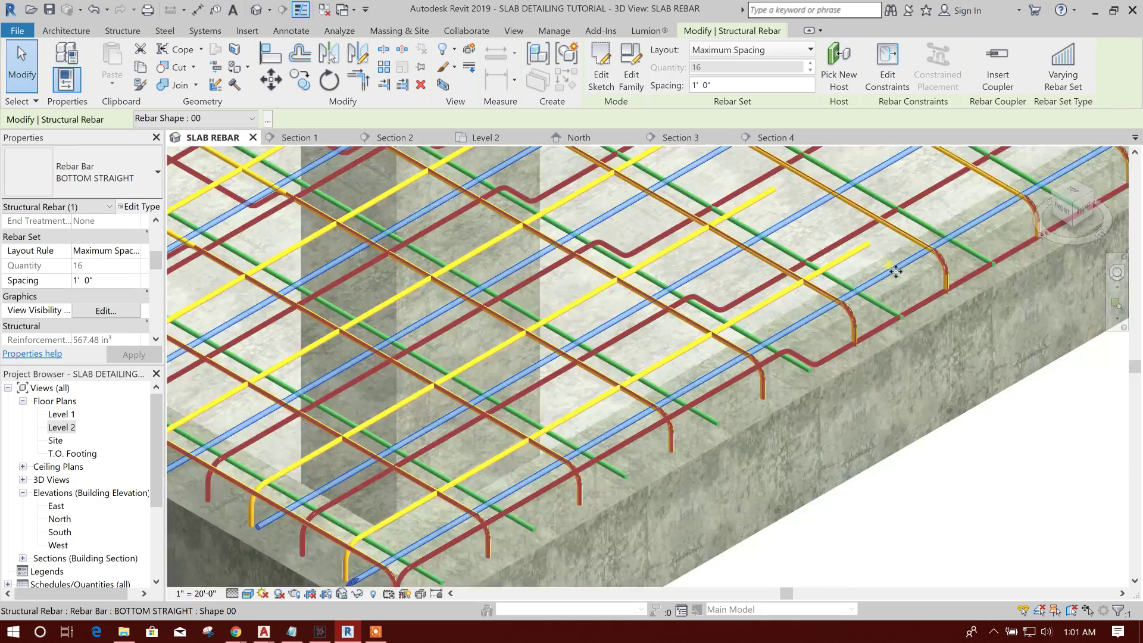
{"action": "scroll", "coordinate": [625, 441], "scroll_direction": "up", "scroll_amount": 2}
{"action": "scroll", "coordinate": [624, 441], "scroll_direction": "up", "scroll_amount": 1}
{"action": "scroll", "coordinate": [614, 389], "scroll_direction": "down", "scroll_amount": 4}
{"action": "middle_click_drag", "start_coordinate": [811, 291], "coordinate": [653, 447]}
{"action": "scroll", "coordinate": [821, 348], "scroll_direction": "up", "scroll_amount": 8}
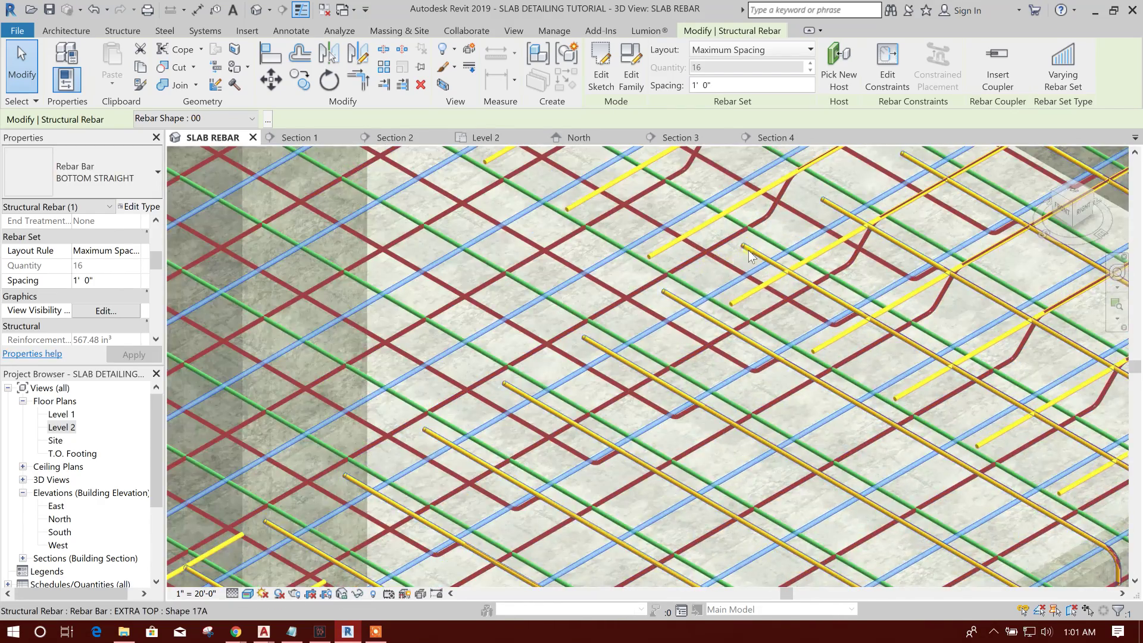
{"action": "left_click", "coordinate": [748, 252]}
{"action": "scroll", "coordinate": [898, 236], "scroll_direction": "down", "scroll_amount": 3}
{"action": "scroll", "coordinate": [1000, 268], "scroll_direction": "up", "scroll_amount": 2}
{"action": "left_click_drag", "start_coordinate": [990, 269], "coordinate": [875, 263]}
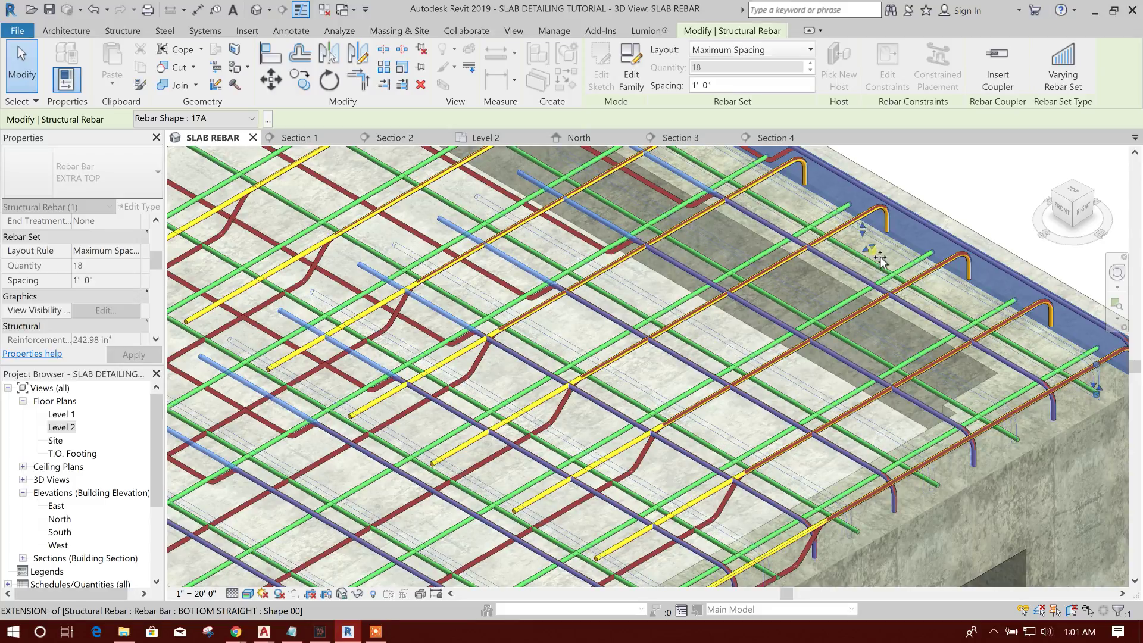
{"action": "left_click_drag", "start_coordinate": [871, 251], "coordinate": [870, 251]}
{"action": "scroll", "coordinate": [801, 290], "scroll_direction": "down", "scroll_amount": 1}
{"action": "scroll", "coordinate": [1044, 373], "scroll_direction": "up", "scroll_amount": 5}
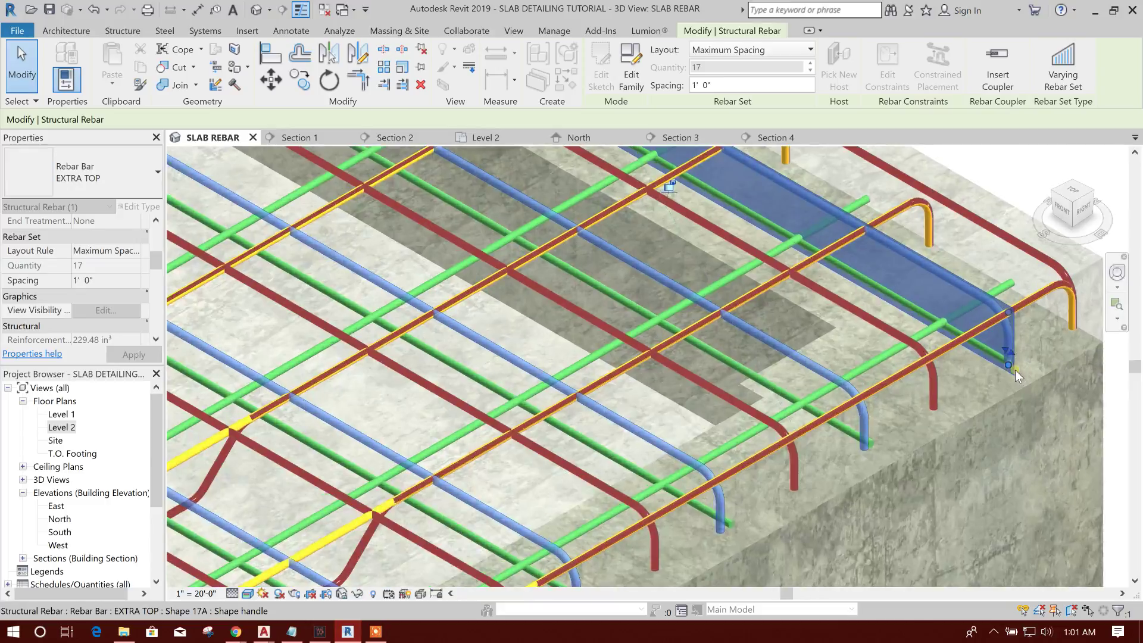
Pull the near-corner end of the lower-right edge's EXTRA TOP set inward from the lower-left edge, between the cranked bars
{"action": "scroll", "coordinate": [984, 329], "scroll_direction": "down", "scroll_amount": 6}
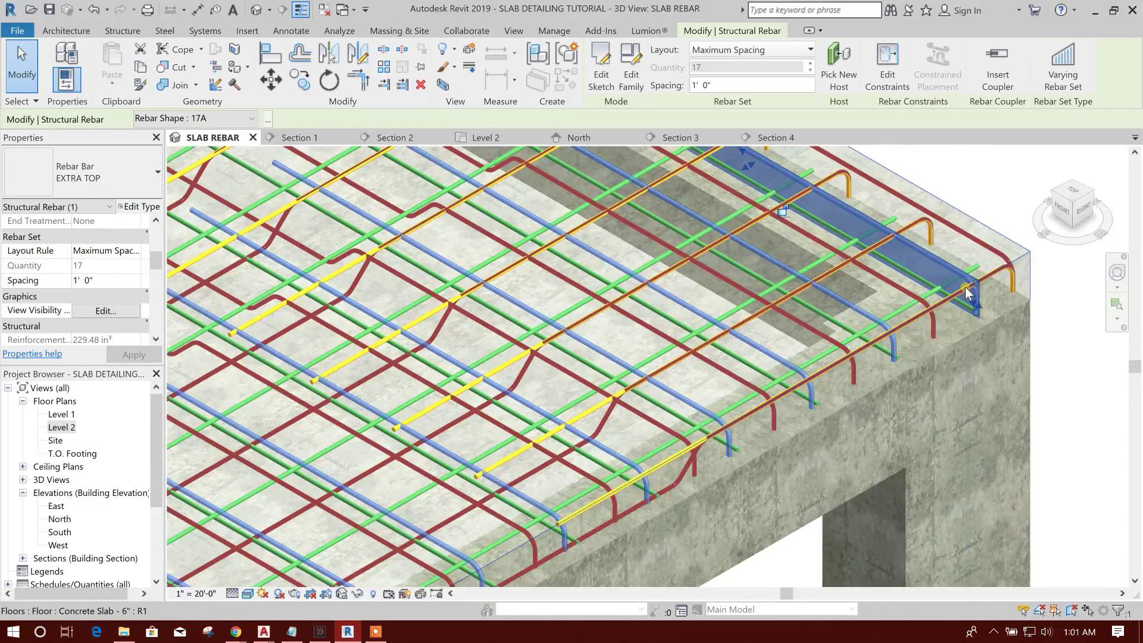
{"action": "scroll", "coordinate": [482, 502], "scroll_direction": "up", "scroll_amount": 3}
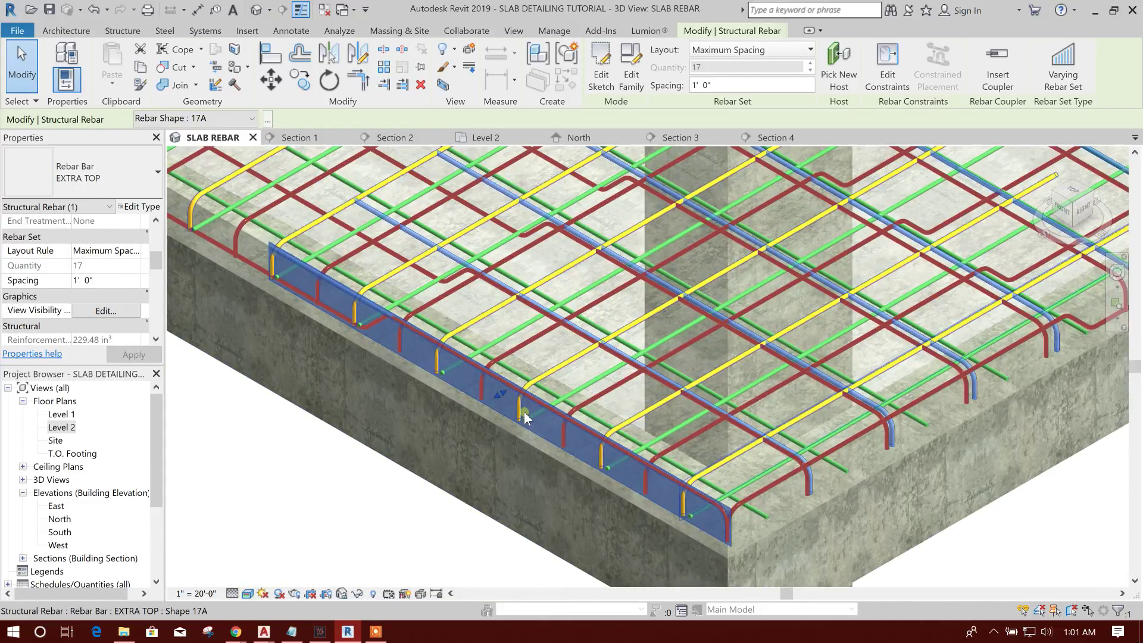
{"action": "left_click_drag", "start_coordinate": [510, 402], "coordinate": [535, 384]}
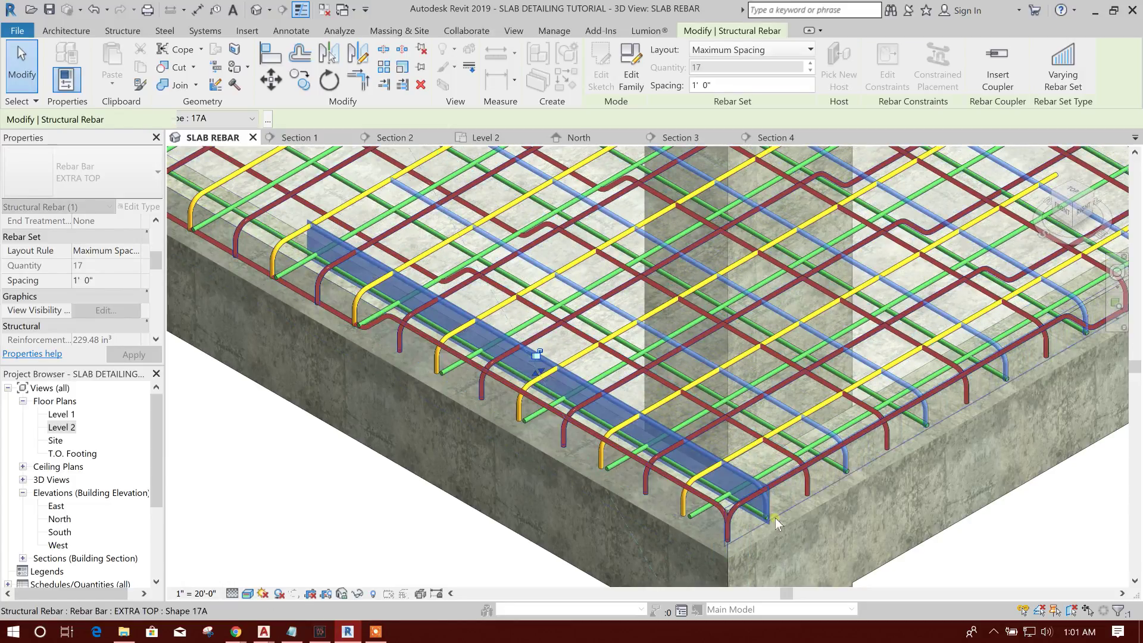
{"action": "scroll", "coordinate": [773, 527], "scroll_direction": "up", "scroll_amount": 5}
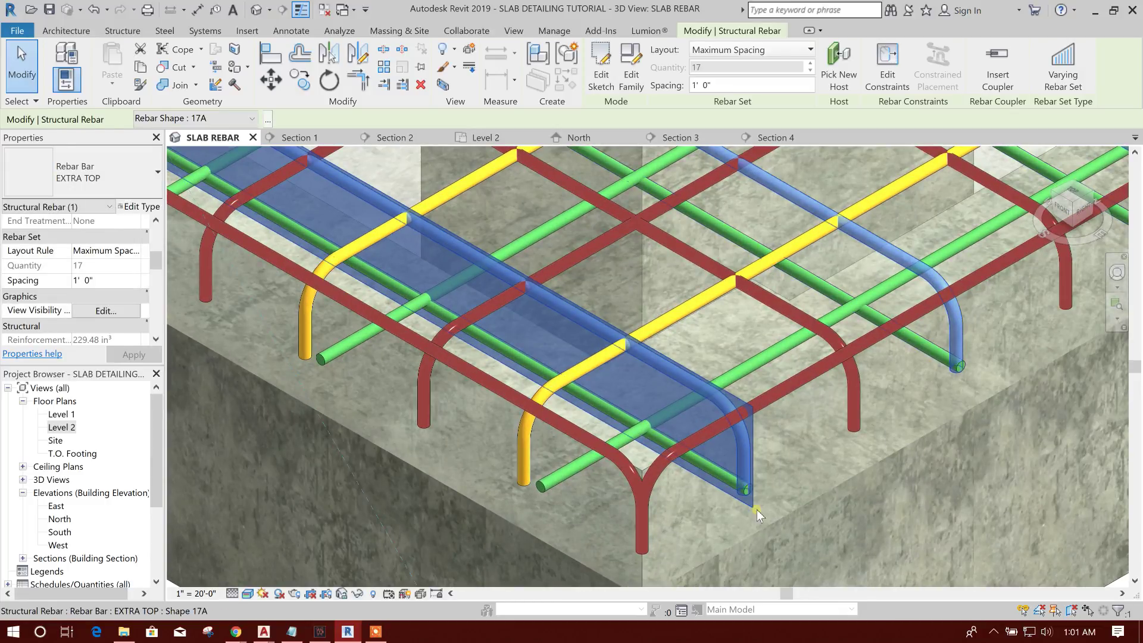
{"action": "scroll", "coordinate": [671, 397], "scroll_direction": "down", "scroll_amount": 3}
{"action": "scroll", "coordinate": [416, 292], "scroll_direction": "up", "scroll_amount": 5}
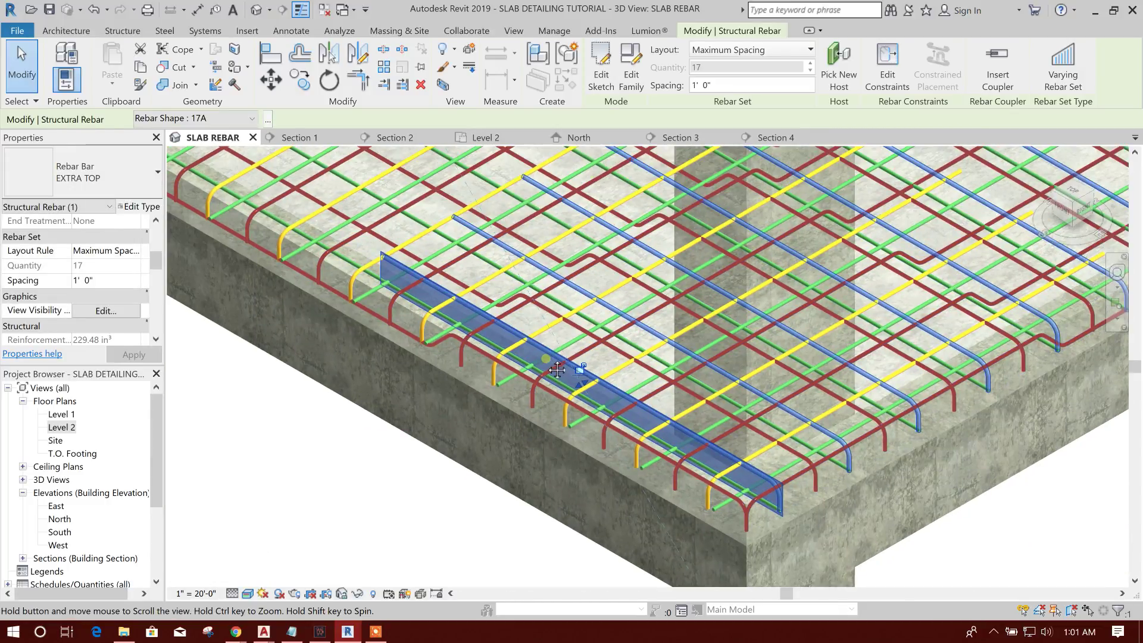
{"action": "scroll", "coordinate": [437, 291], "scroll_direction": "down", "scroll_amount": 5}
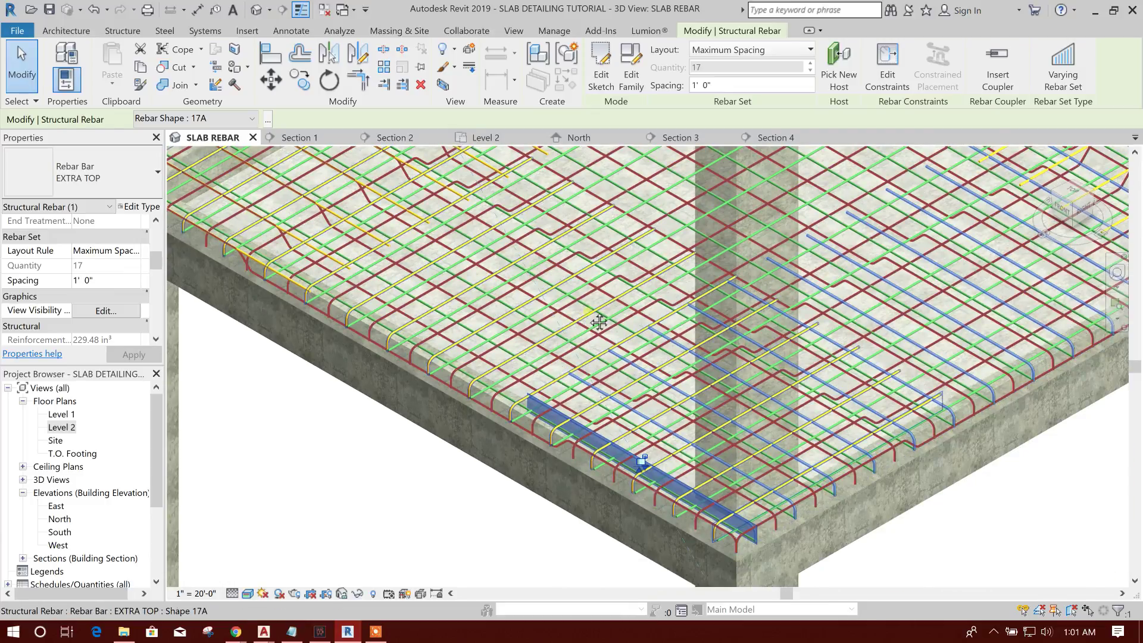
{"action": "middle_click_drag", "start_coordinate": [599, 322], "coordinate": [594, 419]}
{"action": "key", "text": "Escape"}
Pull both ends of the EXTRA TOP set along the slab's upper-right edge inward so its bars sit clear of the cranked bars
{"action": "middle_click_drag", "start_coordinate": [969, 306], "coordinate": [616, 488]}
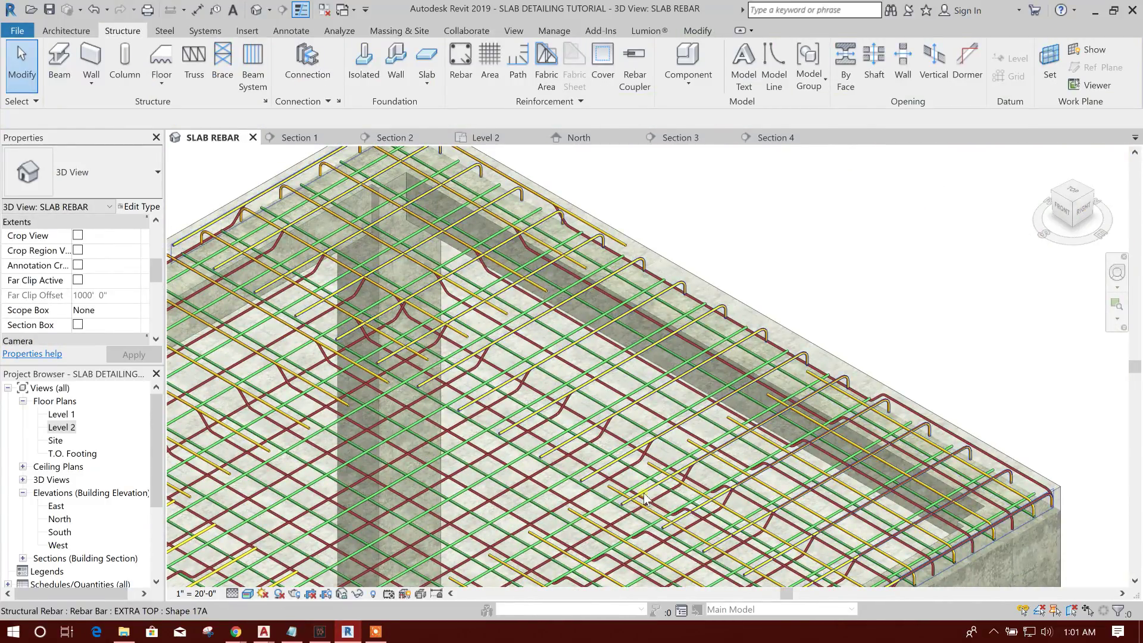
{"action": "left_click", "coordinate": [704, 462]}
{"action": "middle_click_drag", "start_coordinate": [704, 462], "coordinate": [655, 431]}
{"action": "scroll", "coordinate": [917, 456], "scroll_direction": "up", "scroll_amount": 1}
{"action": "left_click_drag", "start_coordinate": [856, 500], "coordinate": [860, 507]}
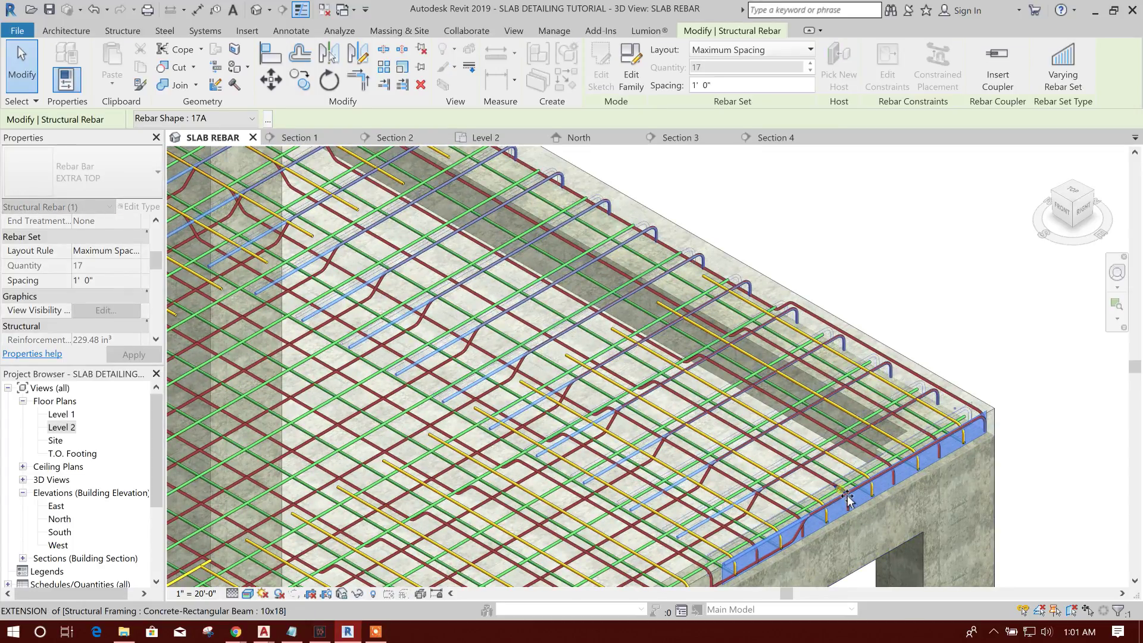
{"action": "middle_click_drag", "start_coordinate": [836, 494], "coordinate": [373, 240]}
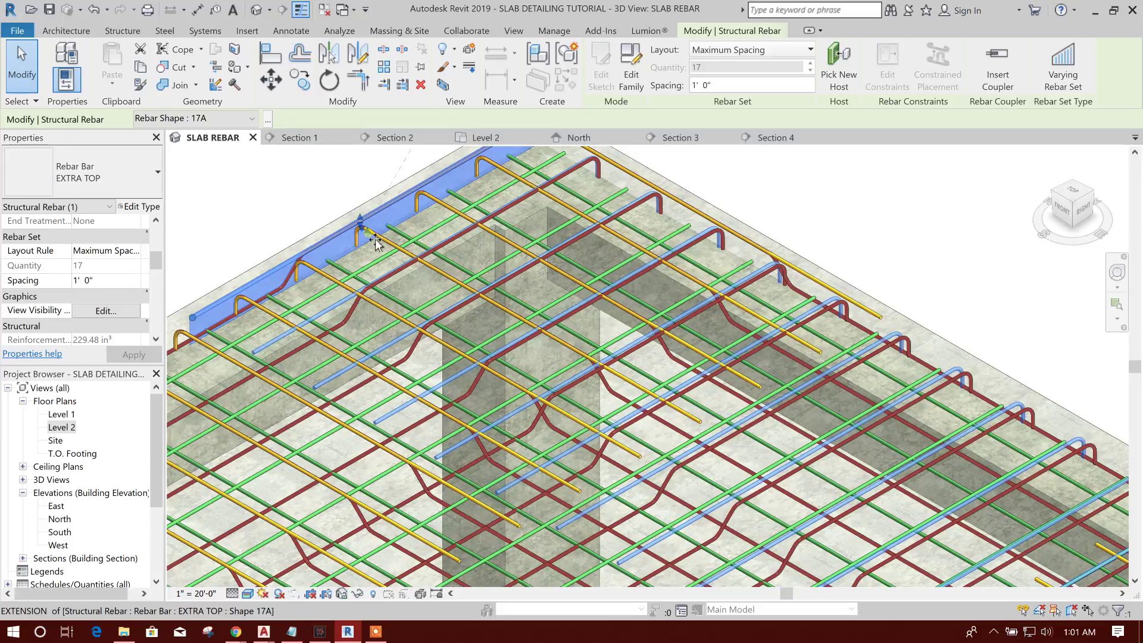
{"action": "left_click_drag", "start_coordinate": [375, 243], "coordinate": [390, 253]}
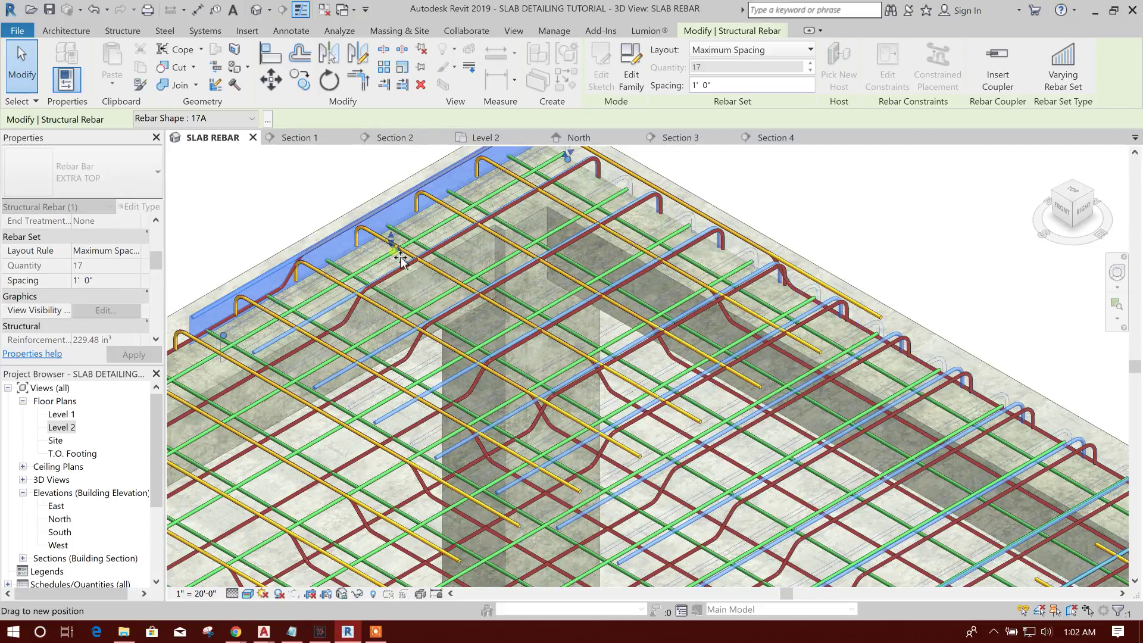
{"action": "left_click_drag", "start_coordinate": [399, 256], "coordinate": [400, 257]}
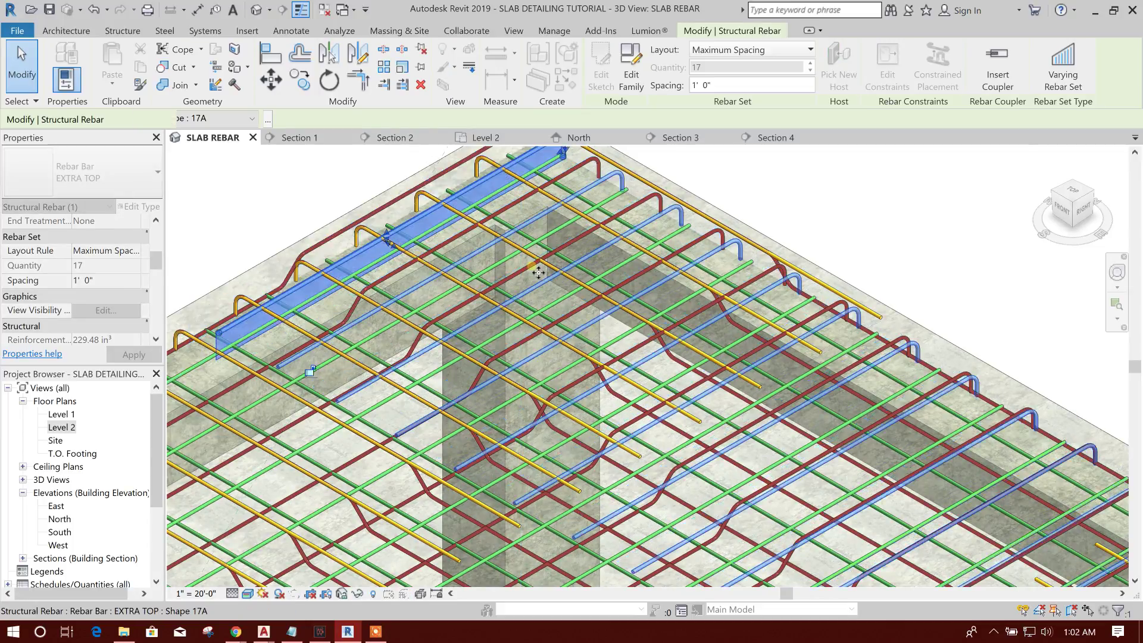
{"action": "scroll", "coordinate": [538, 274], "scroll_direction": "down", "scroll_amount": 3}
{"action": "middle_click_drag", "start_coordinate": [297, 381], "coordinate": [542, 265]}
{"action": "left_click", "coordinate": [517, 225]}
Pull the end of the upper-left edge's EXTRA TOP set at the slab's lower-left edge inward, off the cranked bars
{"action": "scroll", "coordinate": [517, 238], "scroll_direction": "up", "scroll_amount": 4}
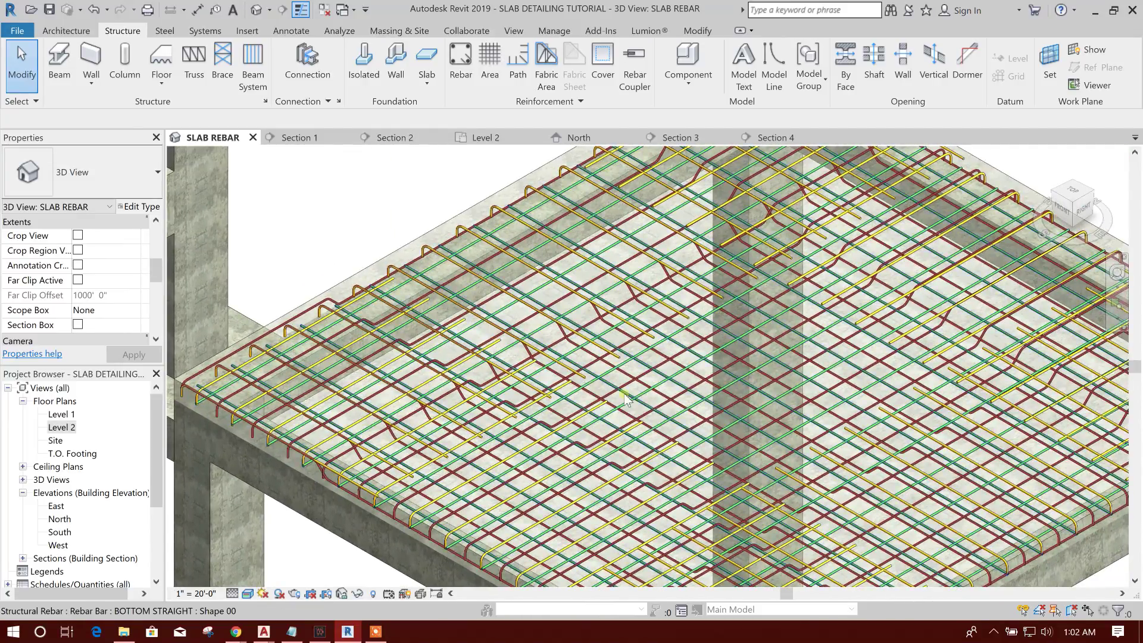
{"action": "scroll", "coordinate": [571, 369], "scroll_direction": "up", "scroll_amount": 4}
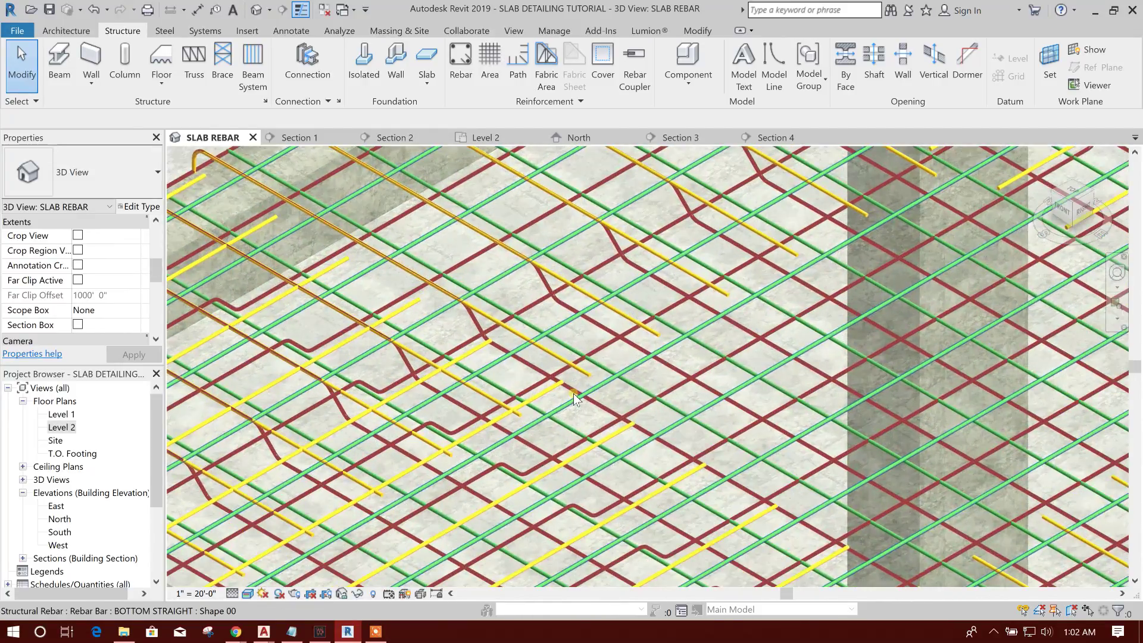
{"action": "left_click", "coordinate": [574, 372]}
{"action": "scroll", "coordinate": [395, 395], "scroll_direction": "down", "scroll_amount": 3}
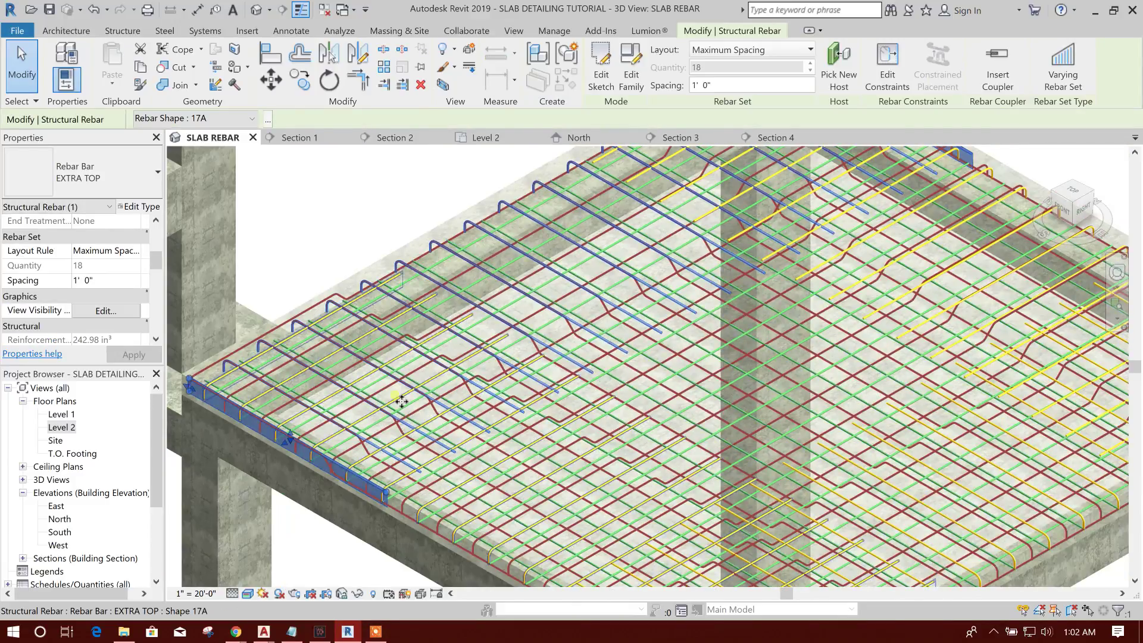
{"action": "left_click_drag", "start_coordinate": [284, 457], "coordinate": [290, 462]}
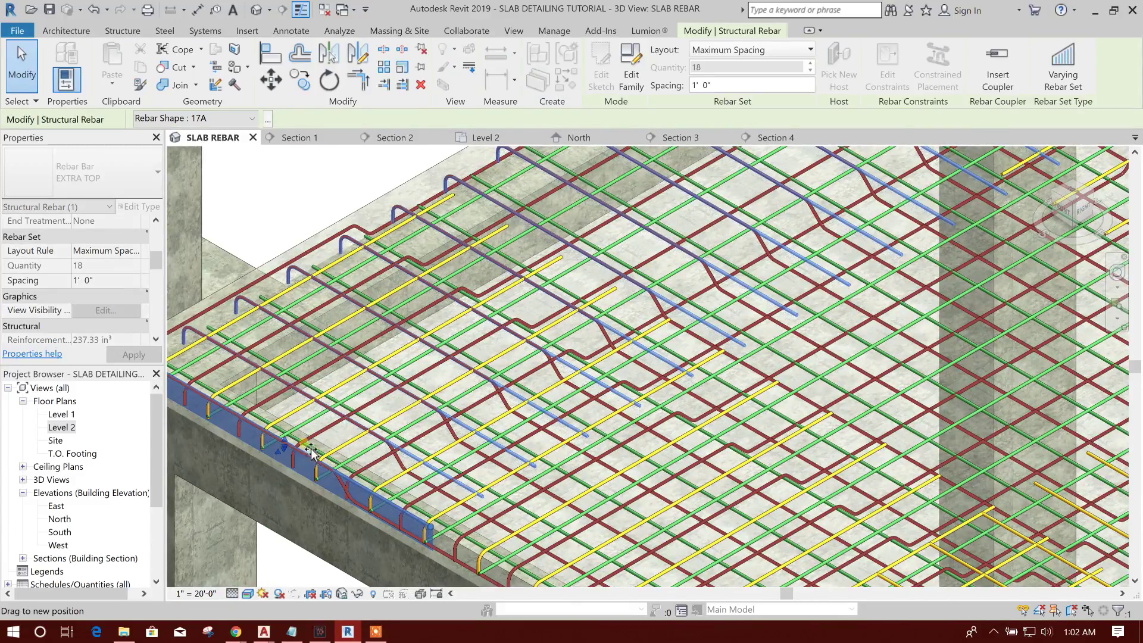
{"action": "left_click", "coordinate": [95, 10]}
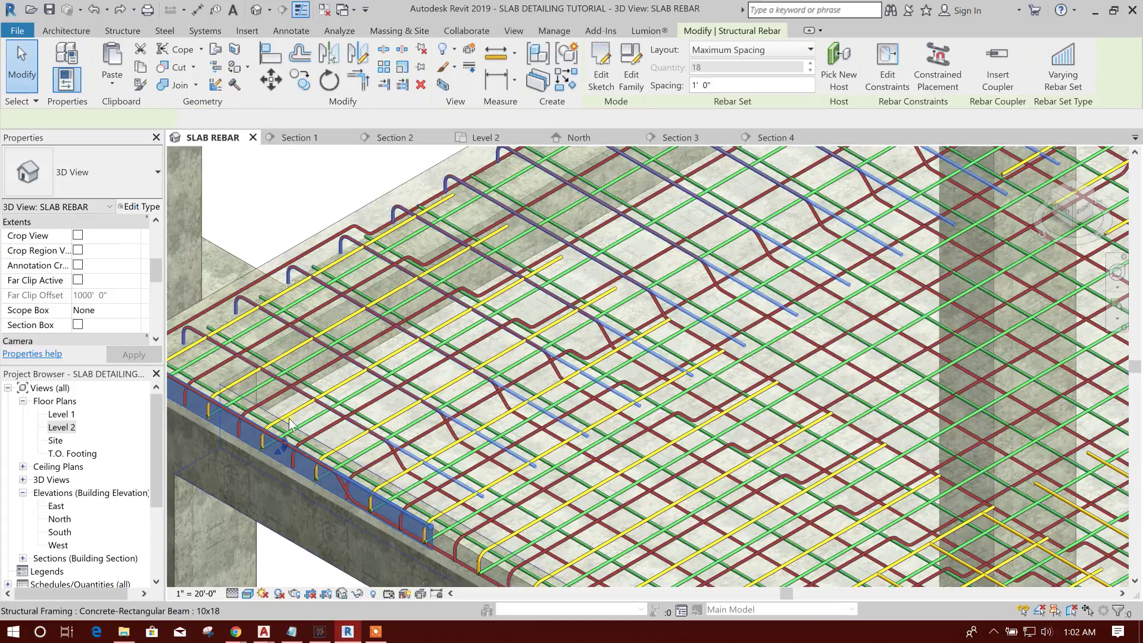
{"action": "middle_click_drag", "start_coordinate": [252, 461], "coordinate": [375, 421]}
{"action": "scroll", "coordinate": [377, 419], "scroll_direction": "up", "scroll_amount": 4}
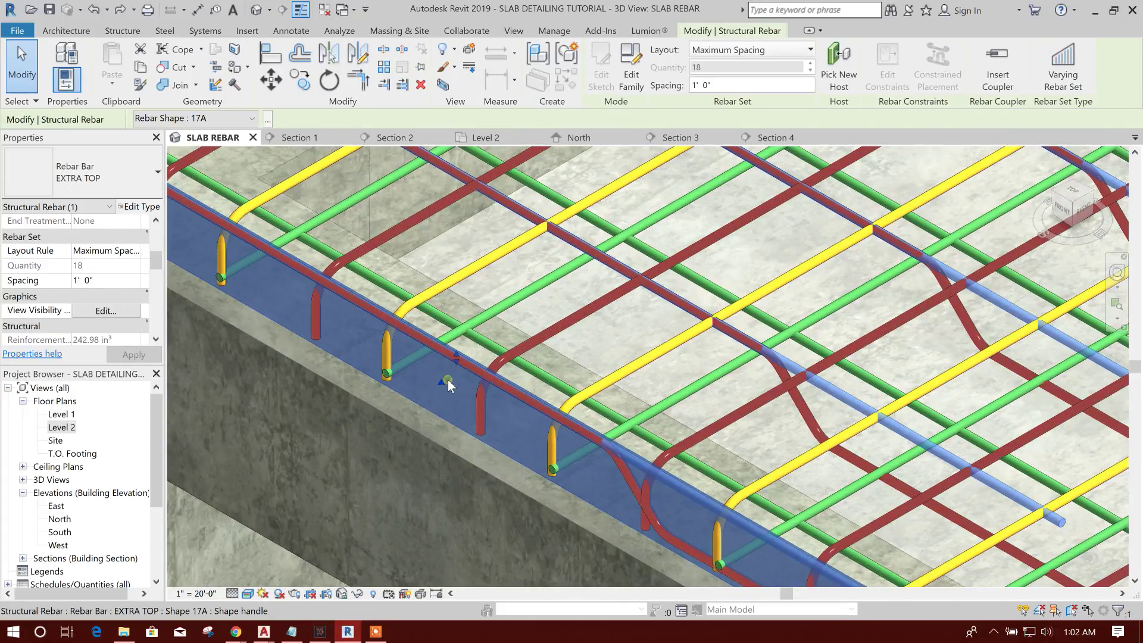
{"action": "left_click_drag", "start_coordinate": [448, 385], "coordinate": [463, 386]}
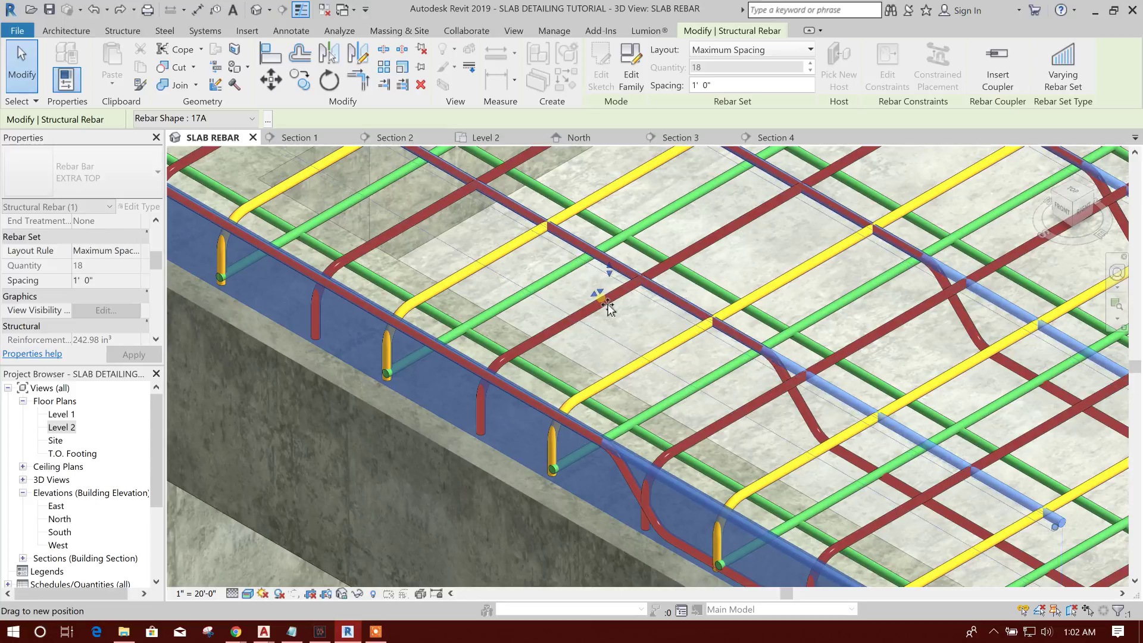
{"action": "left_click_drag", "start_coordinate": [503, 346], "coordinate": [494, 347]}
{"action": "scroll", "coordinate": [488, 357], "scroll_direction": "down", "scroll_amount": 5}
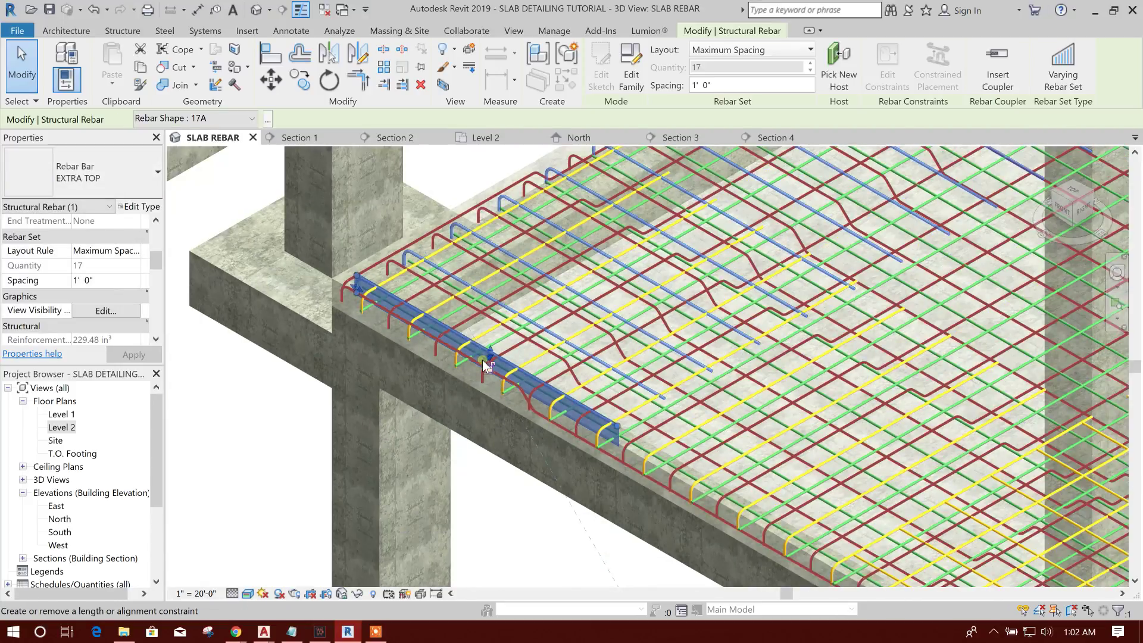
Pull the far-corner end of the upper-left edge's EXTRA TOP set inward from the slab's upper-right edge
{"action": "scroll", "coordinate": [631, 312], "scroll_direction": "up", "scroll_amount": 4}
{"action": "scroll", "coordinate": [632, 313], "scroll_direction": "down", "scroll_amount": 3}
{"action": "scroll", "coordinate": [682, 301], "scroll_direction": "up", "scroll_amount": 6}
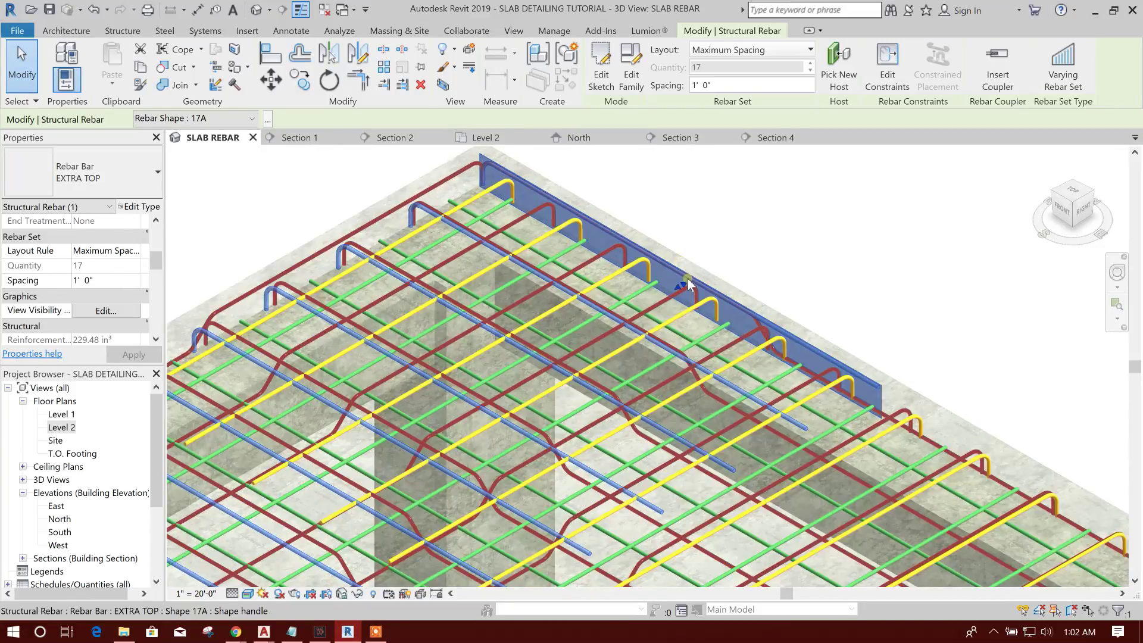
{"action": "left_click_drag", "start_coordinate": [681, 301], "coordinate": [633, 322]}
{"action": "scroll", "coordinate": [472, 324], "scroll_direction": "down", "scroll_amount": 6}
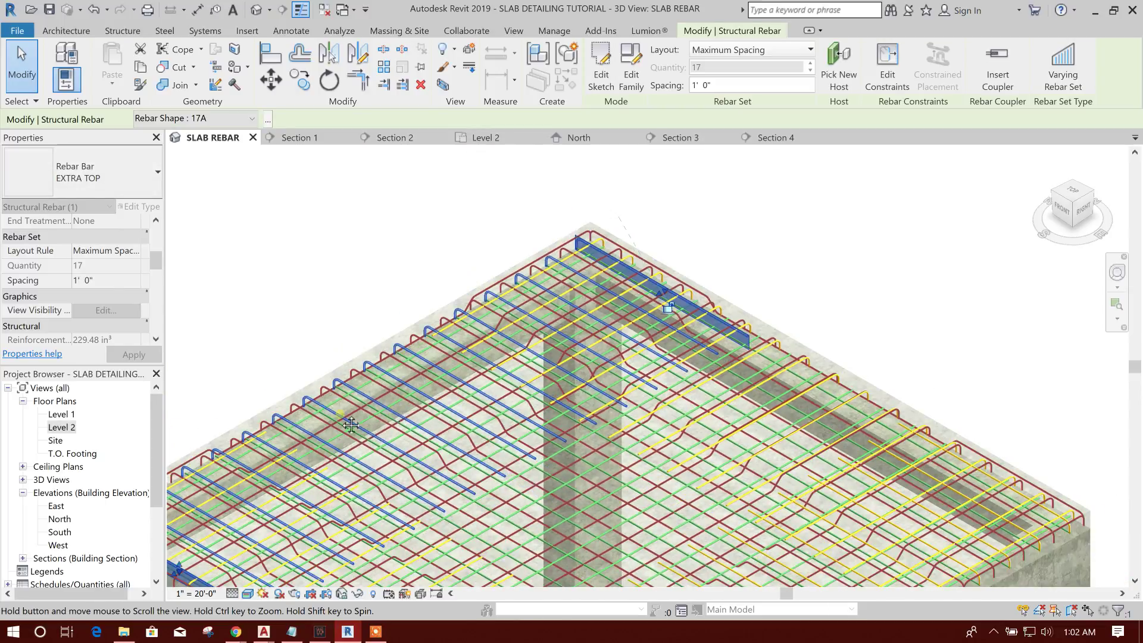
{"action": "scroll", "coordinate": [472, 324], "scroll_direction": "up", "scroll_amount": 5}
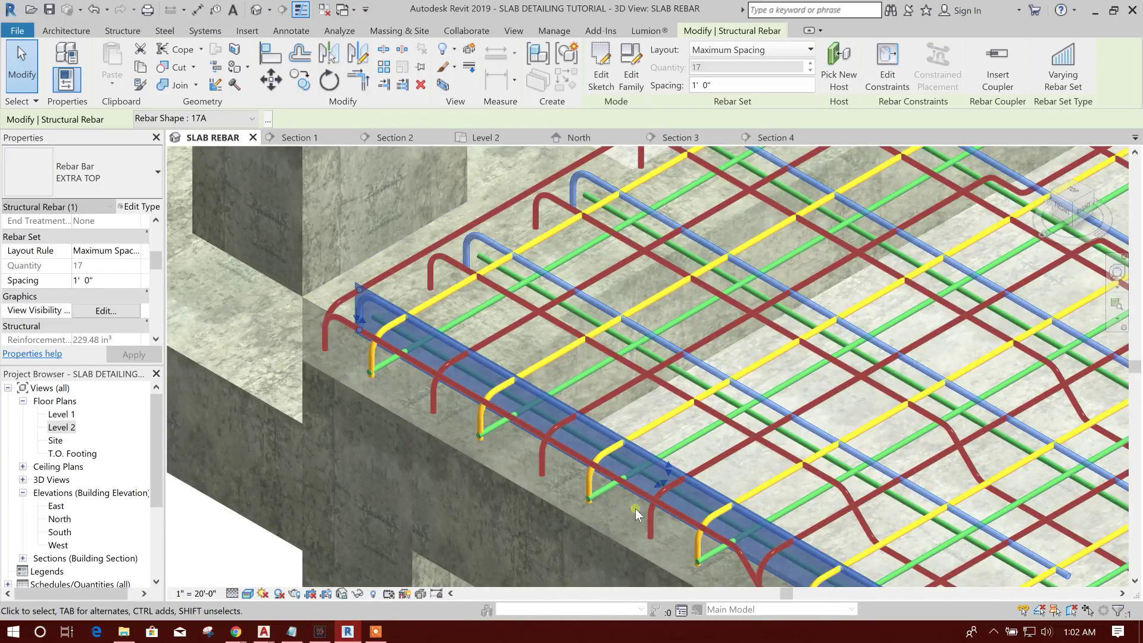
{"action": "scroll", "coordinate": [345, 292], "scroll_direction": "up", "scroll_amount": 4}
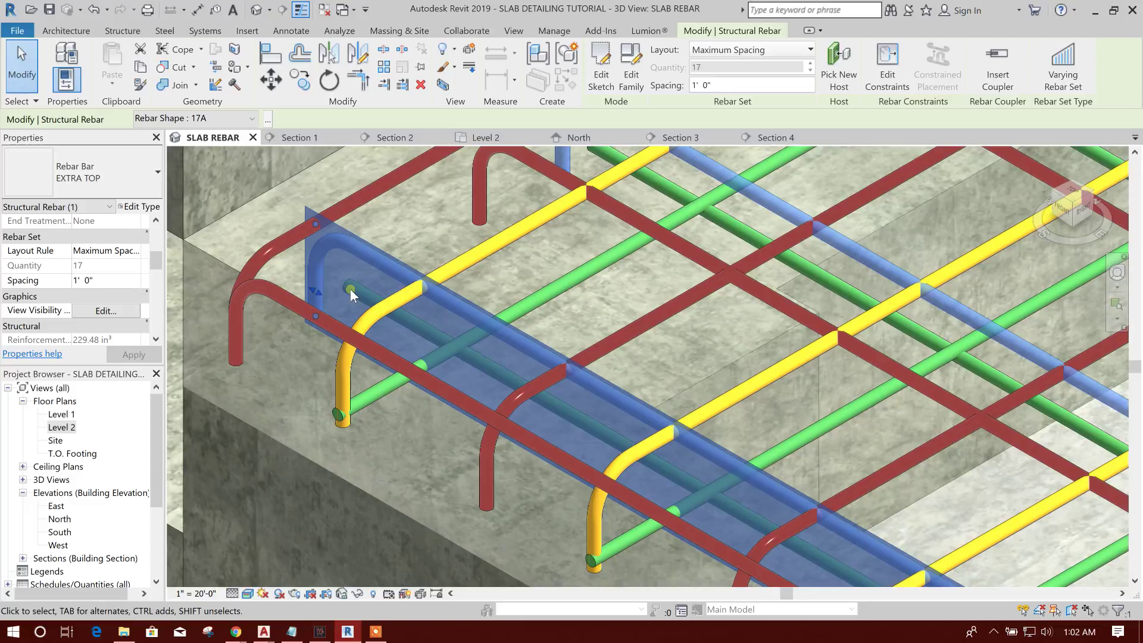
Pull the lower-left-edge end of the upper-left edge's EXTRA TOP set further inward, between the cranked bars
{"action": "scroll", "coordinate": [345, 281], "scroll_direction": "down", "scroll_amount": 5}
{"action": "scroll", "coordinate": [691, 484], "scroll_direction": "up", "scroll_amount": 3}
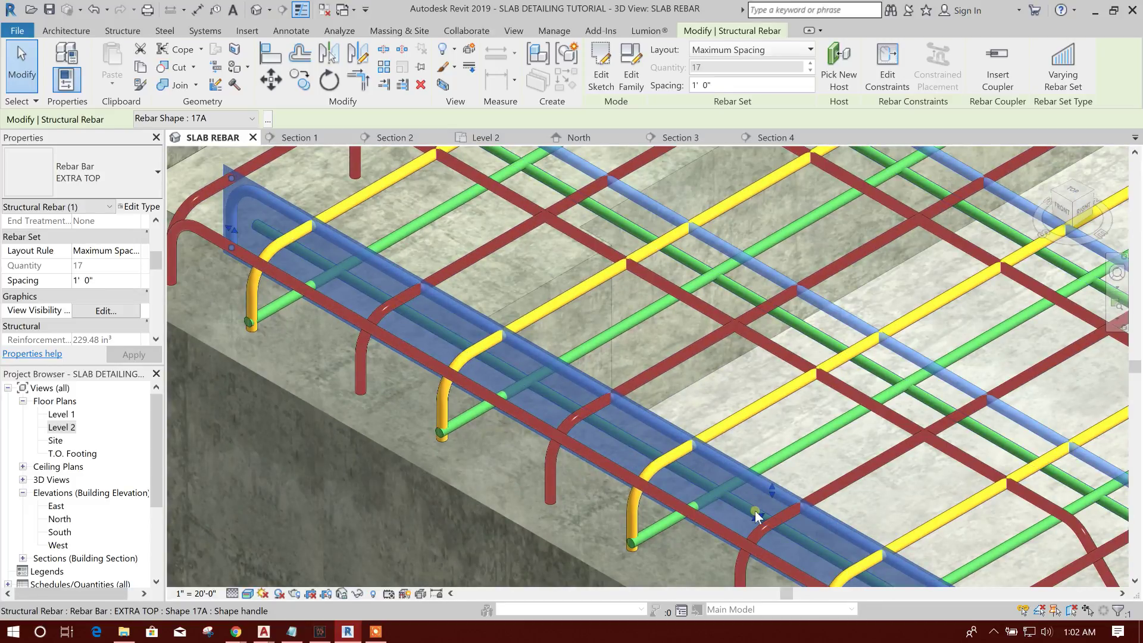
{"action": "left_click_drag", "start_coordinate": [762, 519], "coordinate": [787, 511]}
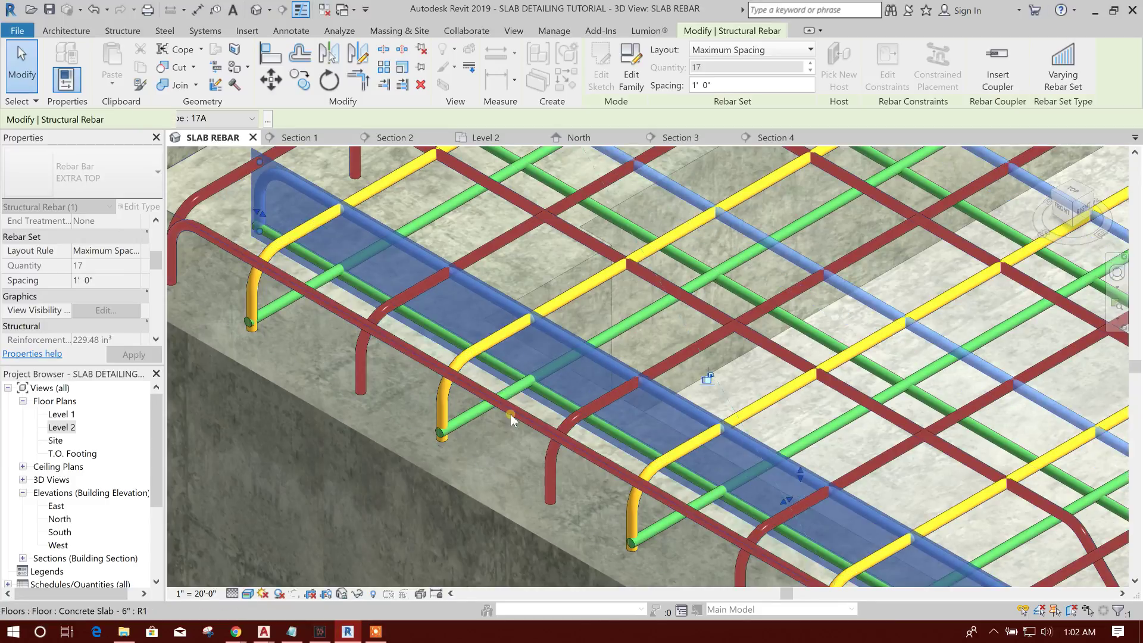
{"action": "scroll", "coordinate": [342, 262], "scroll_direction": "down", "scroll_amount": 5}
{"action": "middle_click_drag", "start_coordinate": [678, 331], "coordinate": [433, 432]}
{"action": "scroll", "coordinate": [432, 433], "scroll_direction": "down", "scroll_amount": 2}
{"action": "left_click", "coordinate": [909, 214]}
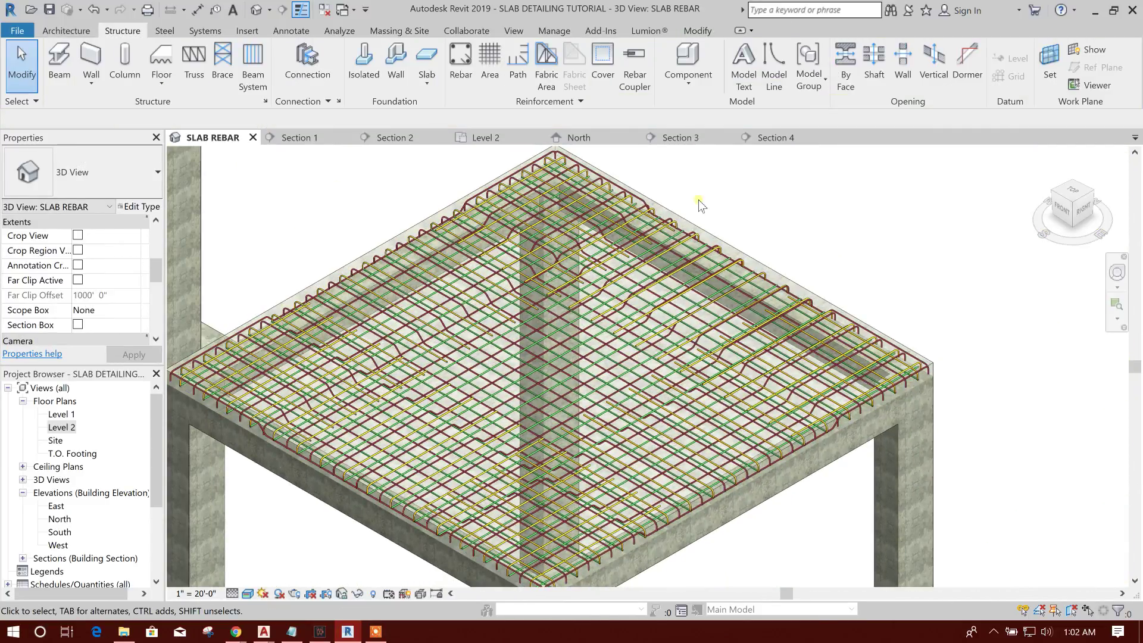
Pull the lower-right-edge end of the upper-right edge's EXTRA TOP set inward, clear of the cranked bars
{"action": "scroll", "coordinate": [689, 200], "scroll_direction": "up", "scroll_amount": 3}
{"action": "scroll", "coordinate": [693, 204], "scroll_direction": "up", "scroll_amount": 3}
{"action": "scroll", "coordinate": [697, 208], "scroll_direction": "down", "scroll_amount": 5}
{"action": "scroll", "coordinate": [857, 333], "scroll_direction": "up", "scroll_amount": 7}
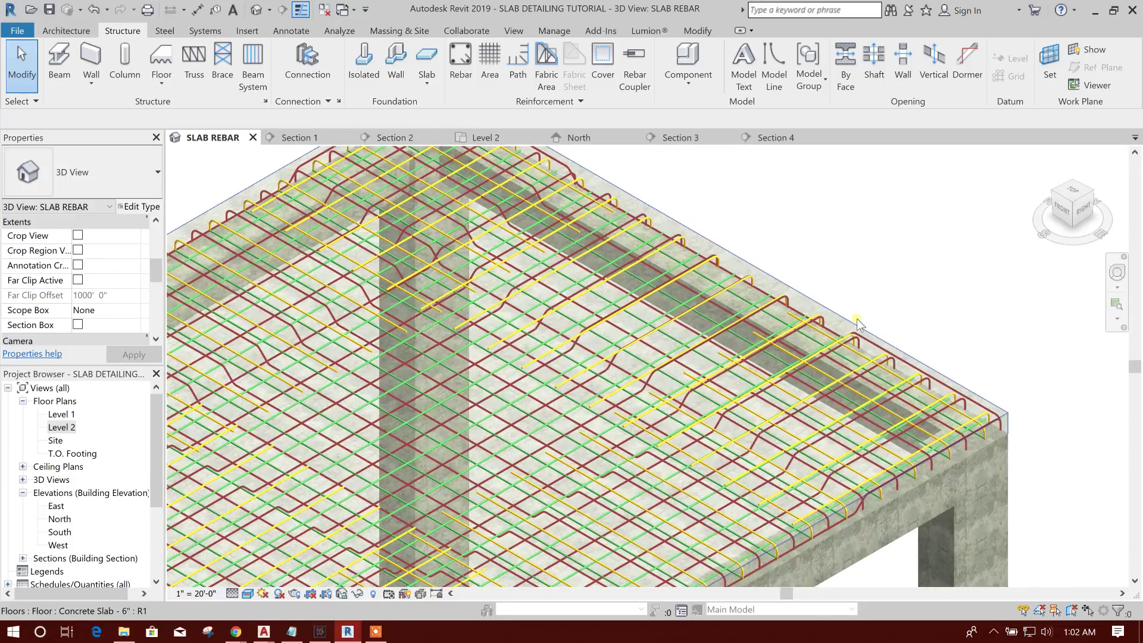
{"action": "scroll", "coordinate": [833, 362], "scroll_direction": "up", "scroll_amount": 4}
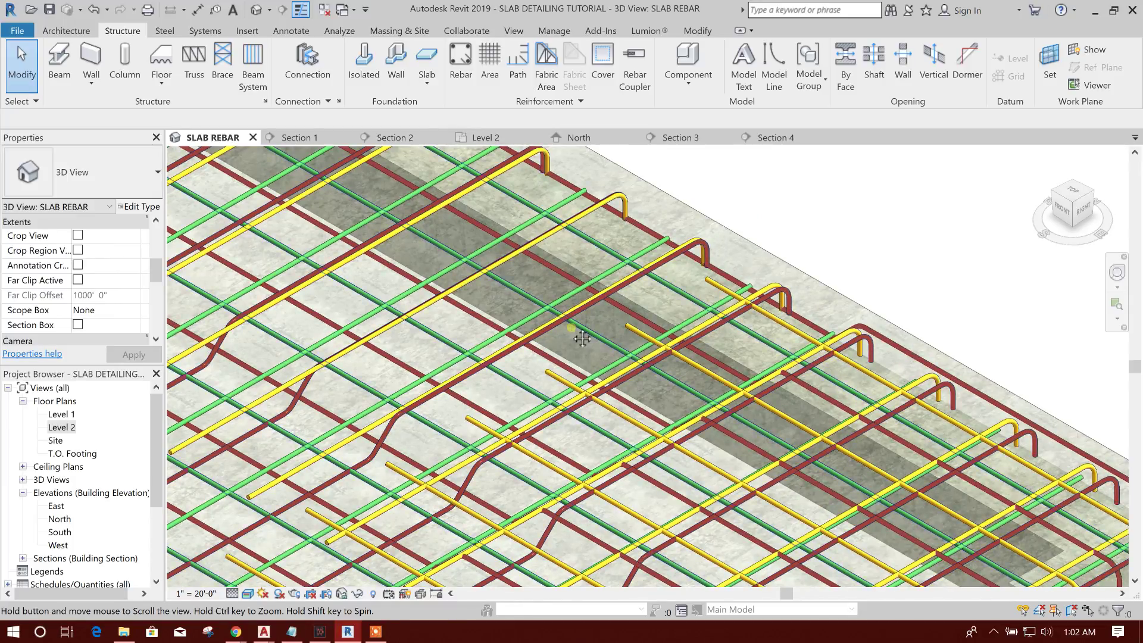
{"action": "middle_click_drag", "start_coordinate": [581, 332], "coordinate": [636, 341]}
{"action": "middle_click_drag", "start_coordinate": [570, 388], "coordinate": [685, 349]}
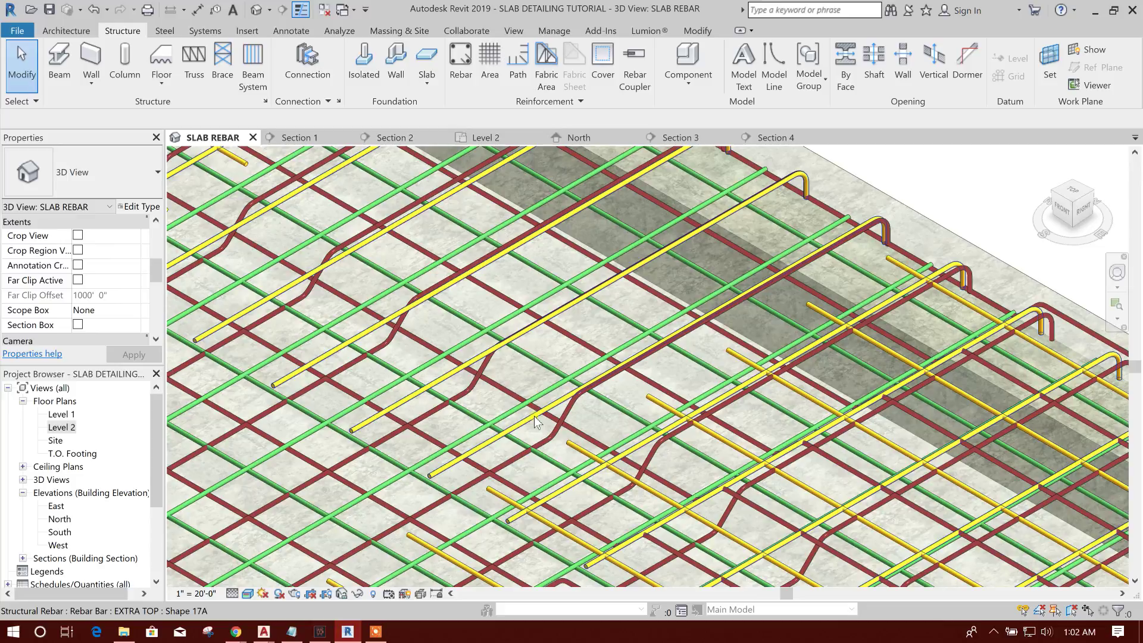
{"action": "left_click", "coordinate": [541, 424]}
{"action": "scroll", "coordinate": [688, 377], "scroll_direction": "down", "scroll_amount": 5}
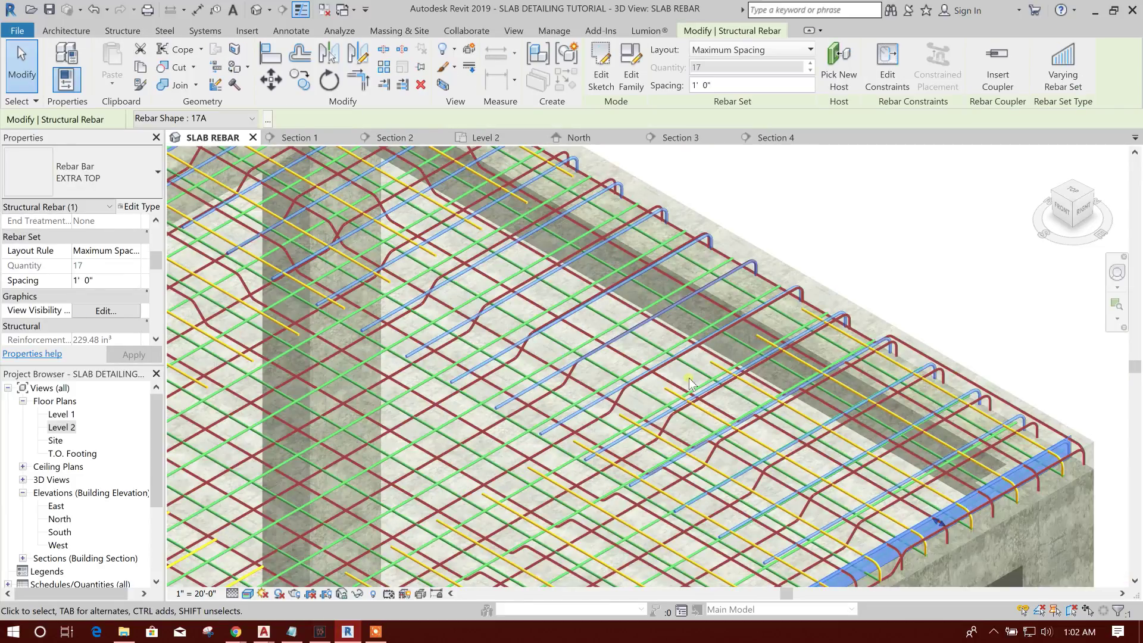
{"action": "scroll", "coordinate": [880, 494], "scroll_direction": "up", "scroll_amount": 5}
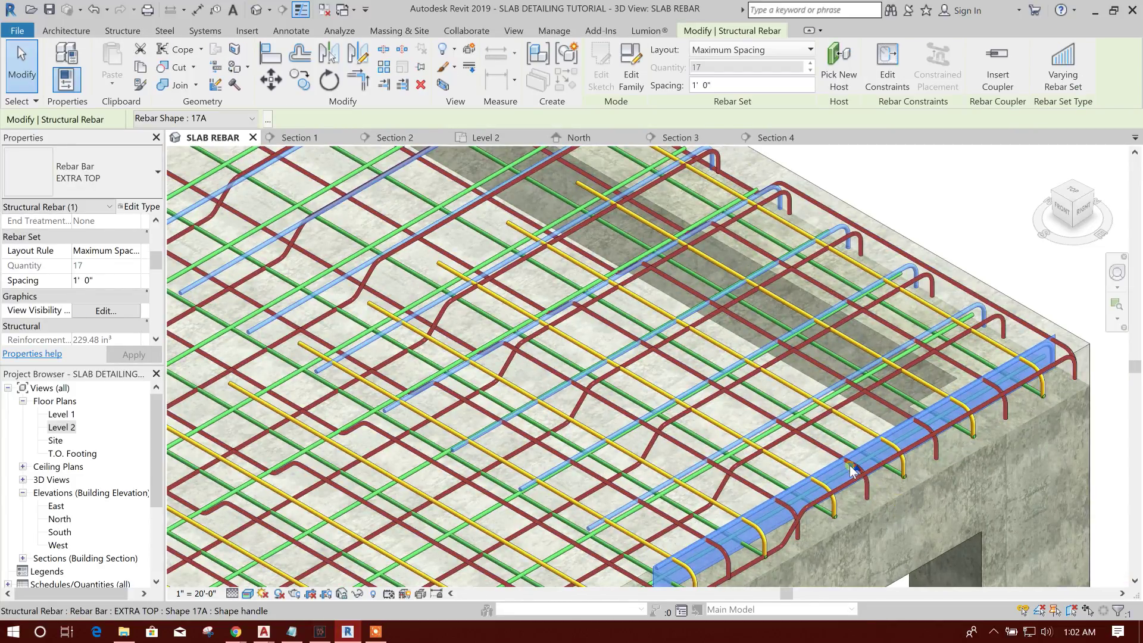
{"action": "mouse_move", "coordinate": [856, 473]}
{"action": "left_mouse_down"}
{"action": "mouse_move", "coordinate": [801, 461]}
{"action": "mouse_move", "coordinate": [848, 470]}
{"action": "mouse_move", "coordinate": [849, 458]}
{"action": "left_mouse_up"}
{"action": "scroll", "coordinate": [860, 437], "scroll_direction": "down", "scroll_amount": 2}
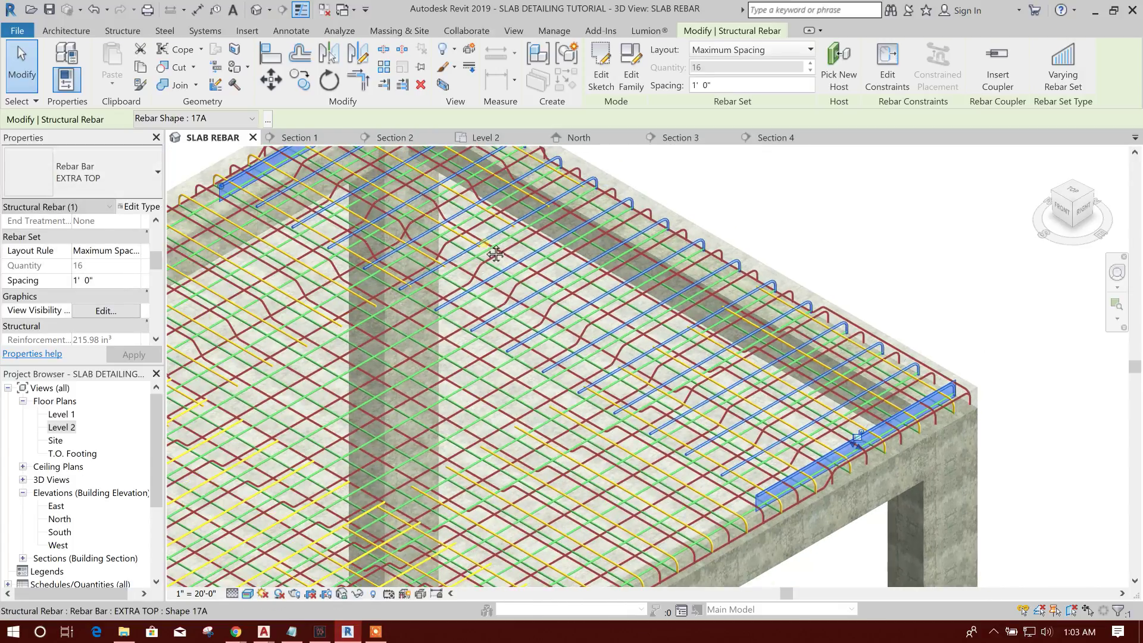
{"action": "middle_click_drag", "start_coordinate": [492, 250], "coordinate": [701, 416]}
{"action": "scroll", "coordinate": [532, 295], "scroll_direction": "up", "scroll_amount": 2}
{"action": "scroll", "coordinate": [531, 293], "scroll_direction": "up", "scroll_amount": 2}
{"action": "middle_click_drag", "start_coordinate": [459, 288], "coordinate": [457, 374]}
{"action": "scroll", "coordinate": [456, 319], "scroll_direction": "down", "scroll_amount": 2}
{"action": "left_click", "coordinate": [772, 238]}
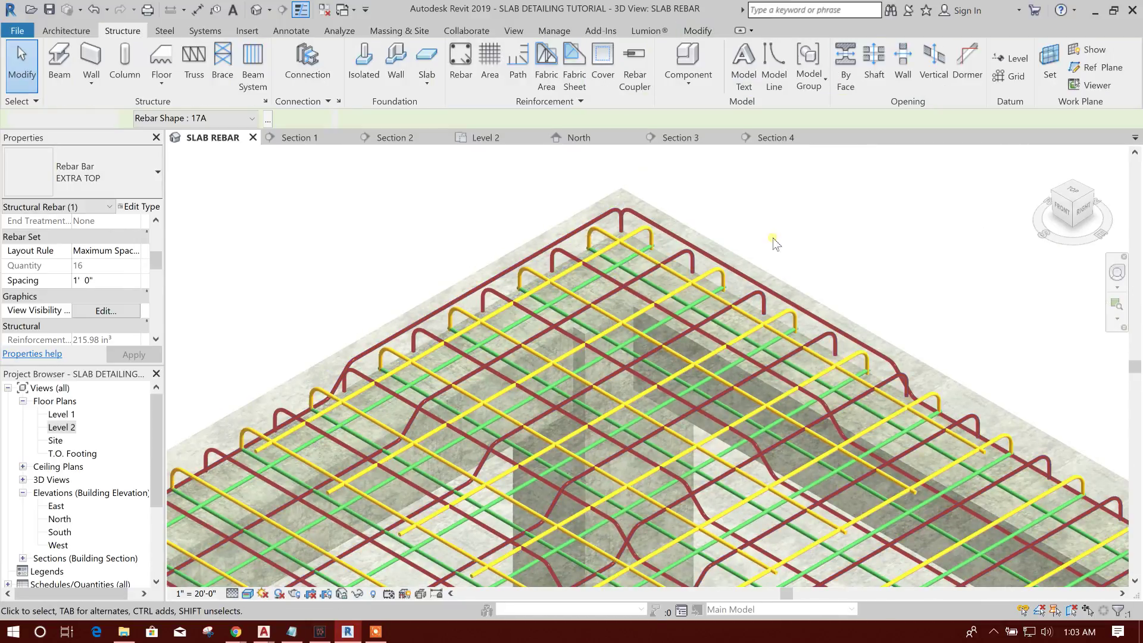
Examine the slab's complete reinforcement in the 3D view from several angles
{"action": "scroll", "coordinate": [759, 268], "scroll_direction": "down", "scroll_amount": 2}
{"action": "middle_click_drag", "start_coordinate": [944, 373], "coordinate": [844, 300]}
{"action": "scroll", "coordinate": [844, 300], "scroll_direction": "down", "scroll_amount": 4}
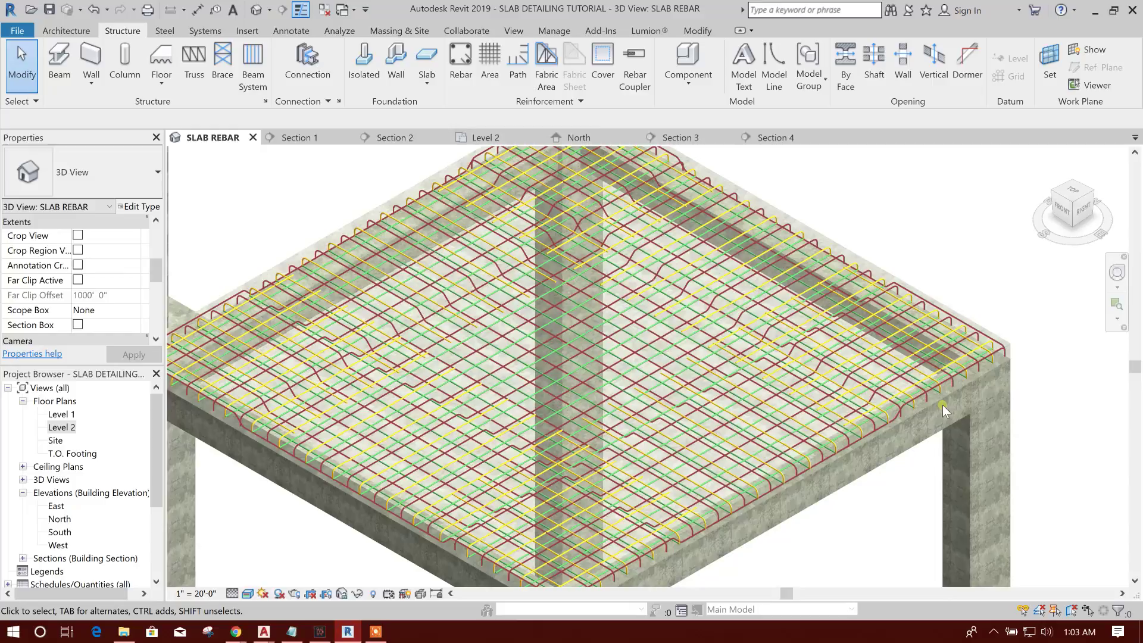
{"action": "scroll", "coordinate": [633, 383], "scroll_direction": "down", "scroll_amount": 5}
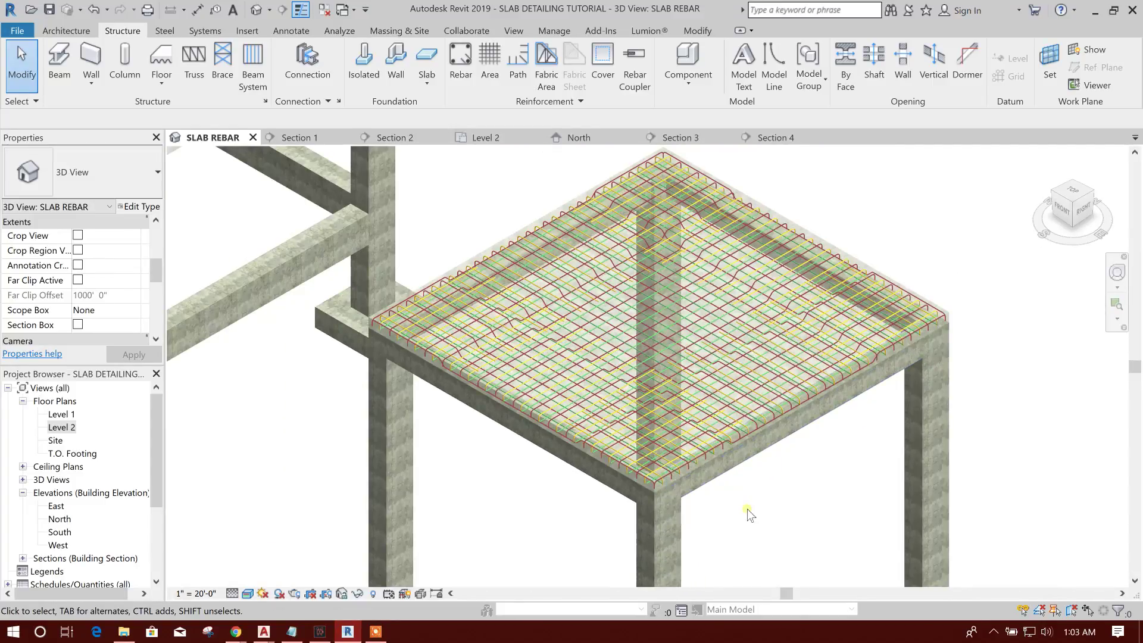
{"action": "middle_click_drag", "start_coordinate": [744, 516], "coordinate": [760, 419], "text": "shift"}
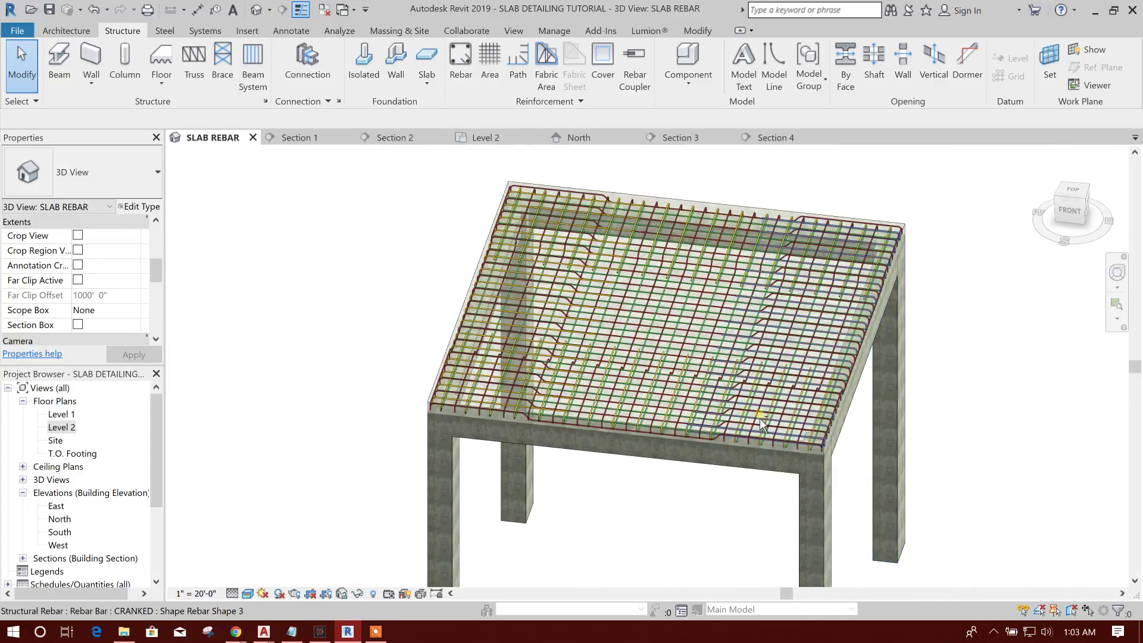
{"action": "scroll", "coordinate": [628, 251], "scroll_direction": "up", "scroll_amount": 4}
{"action": "scroll", "coordinate": [626, 250], "scroll_direction": "down", "scroll_amount": 3}
{"action": "middle_click_drag", "start_coordinate": [909, 452], "coordinate": [650, 313]}
{"action": "scroll", "coordinate": [650, 313], "scroll_direction": "down", "scroll_amount": 1}
{"action": "scroll", "coordinate": [594, 291], "scroll_direction": "up", "scroll_amount": 1}
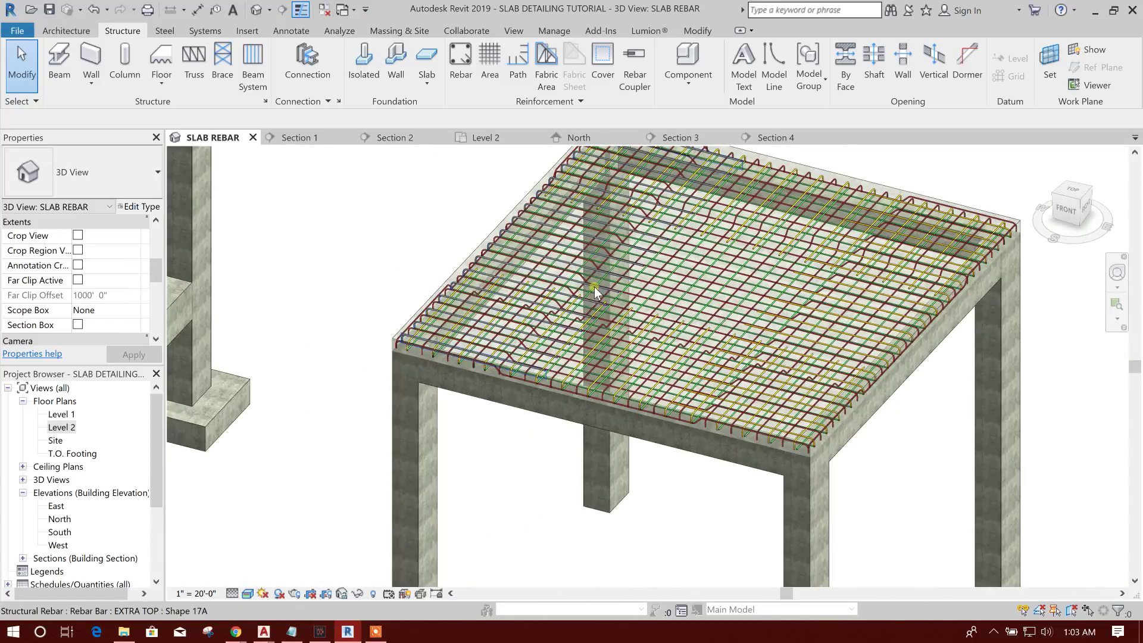
Review the slab reinforcement in the Section 3, Section 4 and Section 2 views
{"action": "left_click", "coordinate": [681, 138]}
{"action": "left_click", "coordinate": [778, 139]}
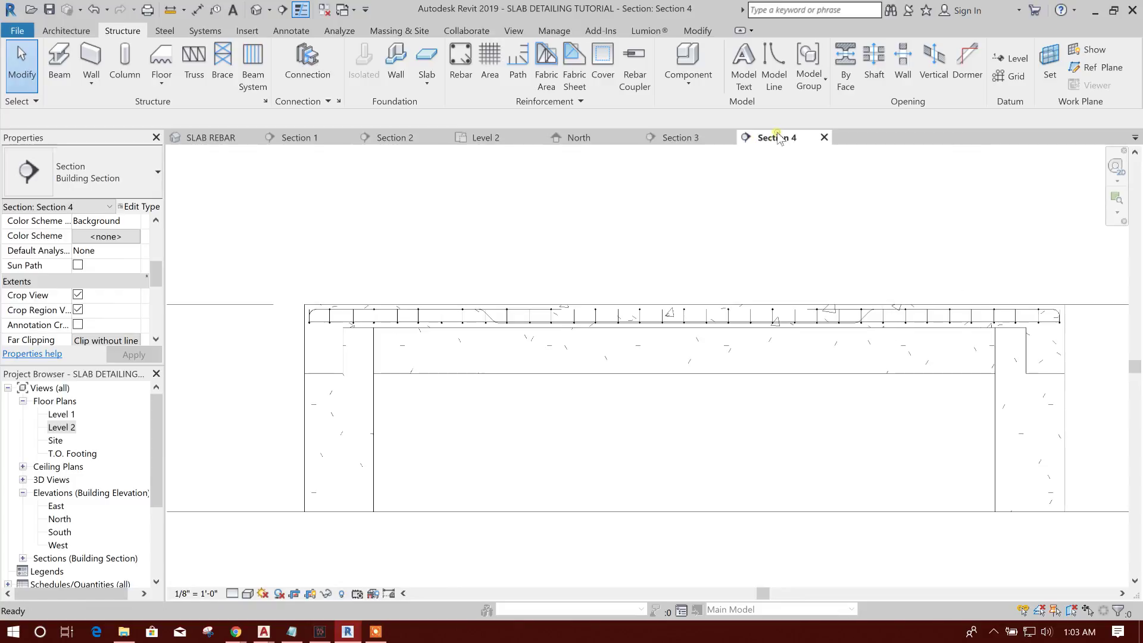
{"action": "left_click", "coordinate": [693, 138]}
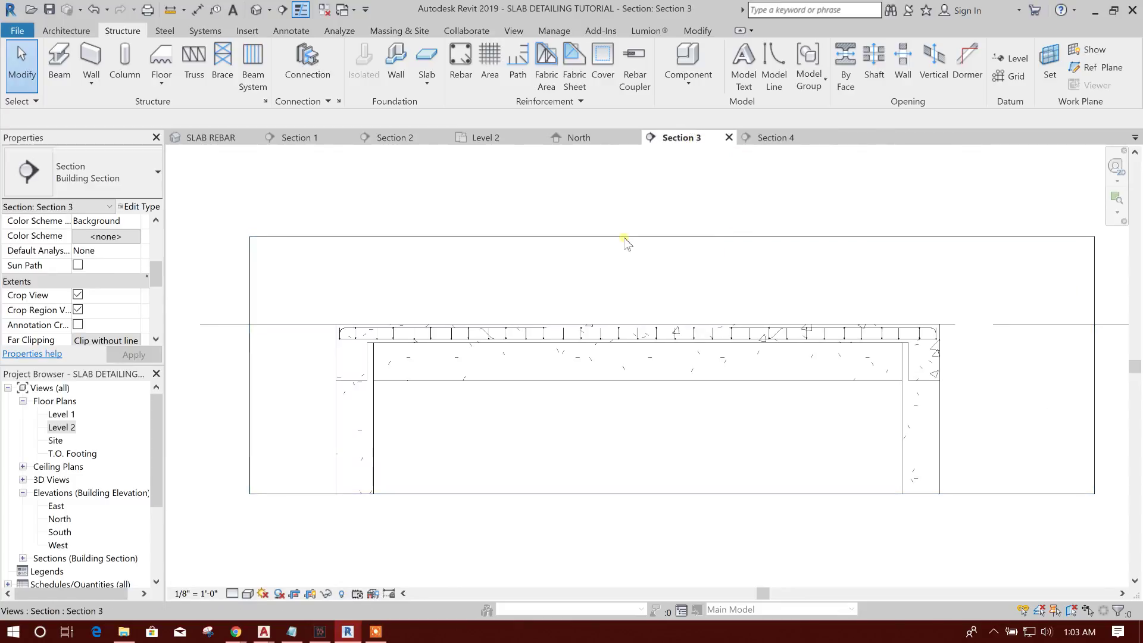
{"action": "scroll", "coordinate": [507, 345], "scroll_direction": "up", "scroll_amount": 2}
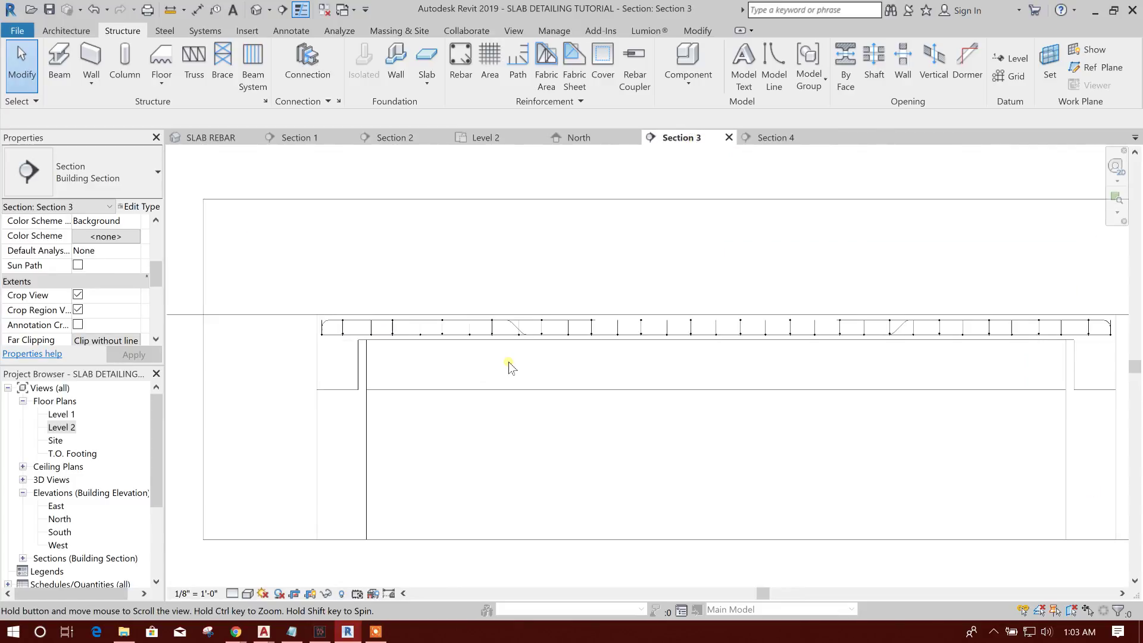
{"action": "left_click", "coordinate": [399, 139]}
{"action": "scroll", "coordinate": [506, 357], "scroll_direction": "up", "scroll_amount": 3}
{"action": "middle_click_drag", "start_coordinate": [636, 333], "coordinate": [589, 403]}
{"action": "scroll", "coordinate": [589, 403], "scroll_direction": "down", "scroll_amount": 2}
Display the Section 3 view with the Shaded visual style and Fine detail level
{"action": "left_click", "coordinate": [679, 139]}
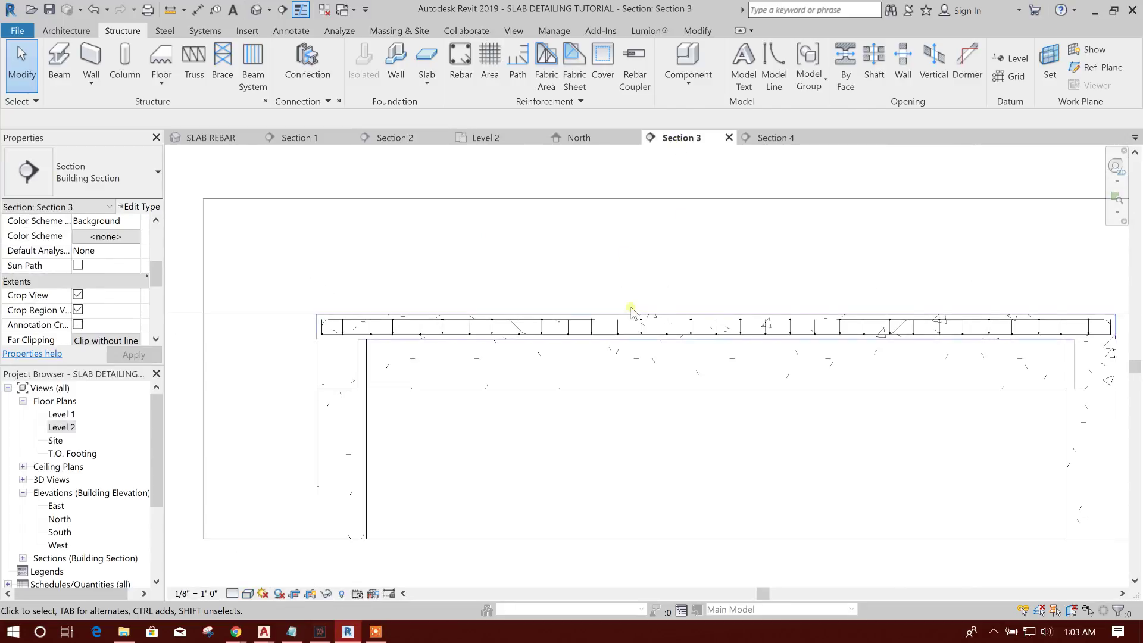
{"action": "left_click", "coordinate": [248, 594]}
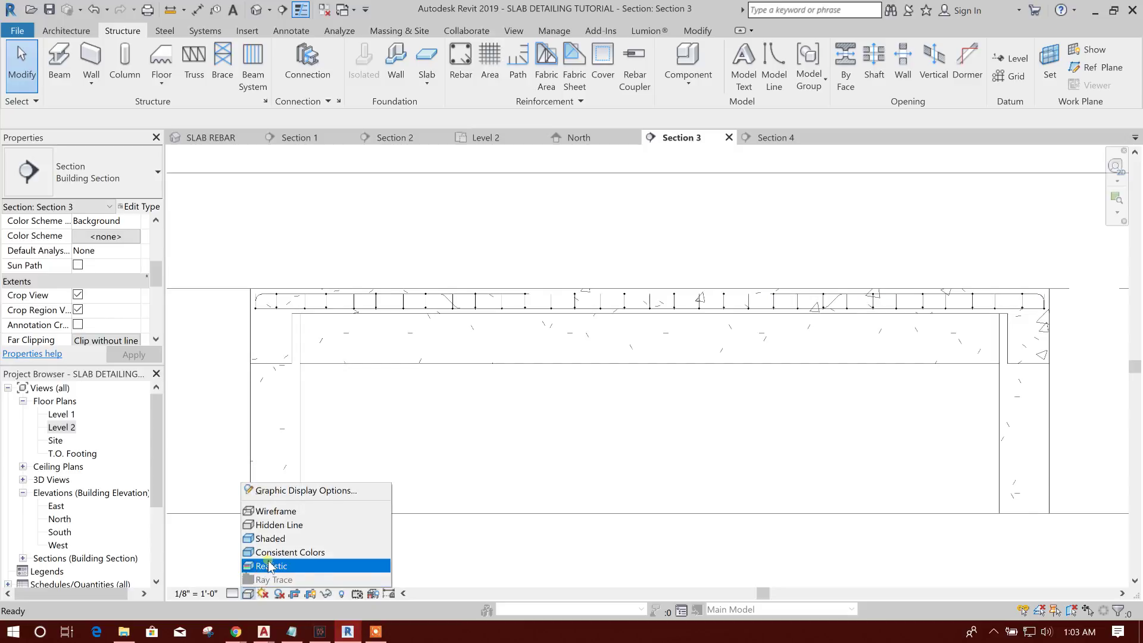
{"action": "left_click", "coordinate": [285, 539]}
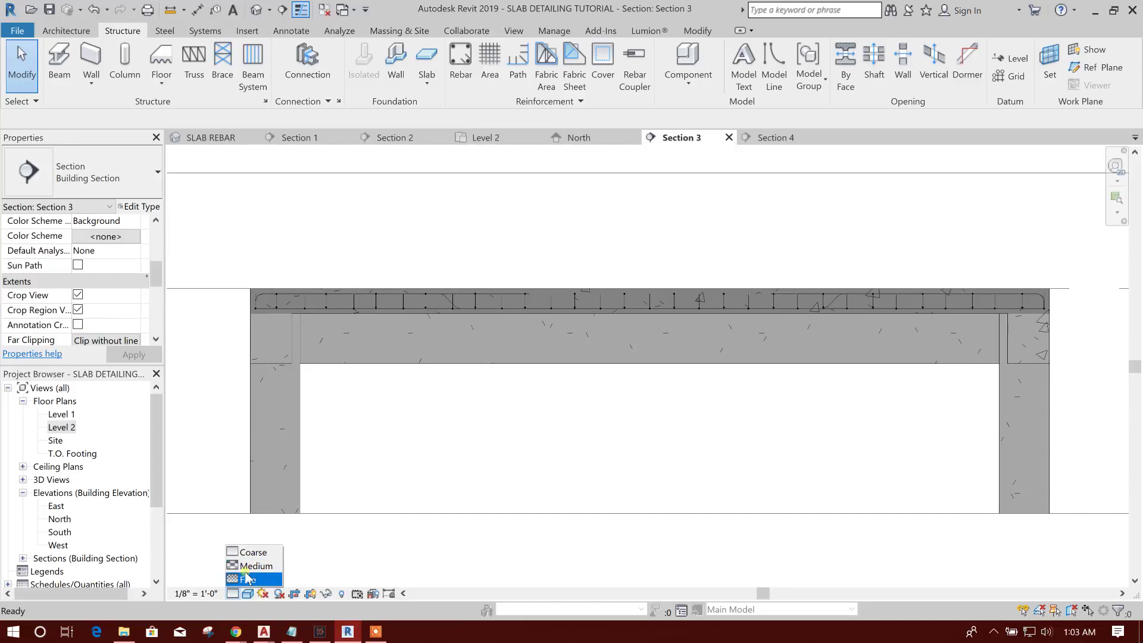
{"action": "left_click", "coordinate": [247, 579]}
{"action": "middle_click_drag", "start_coordinate": [464, 448], "coordinate": [458, 500]}
{"action": "scroll", "coordinate": [506, 381], "scroll_direction": "up", "scroll_amount": 6}
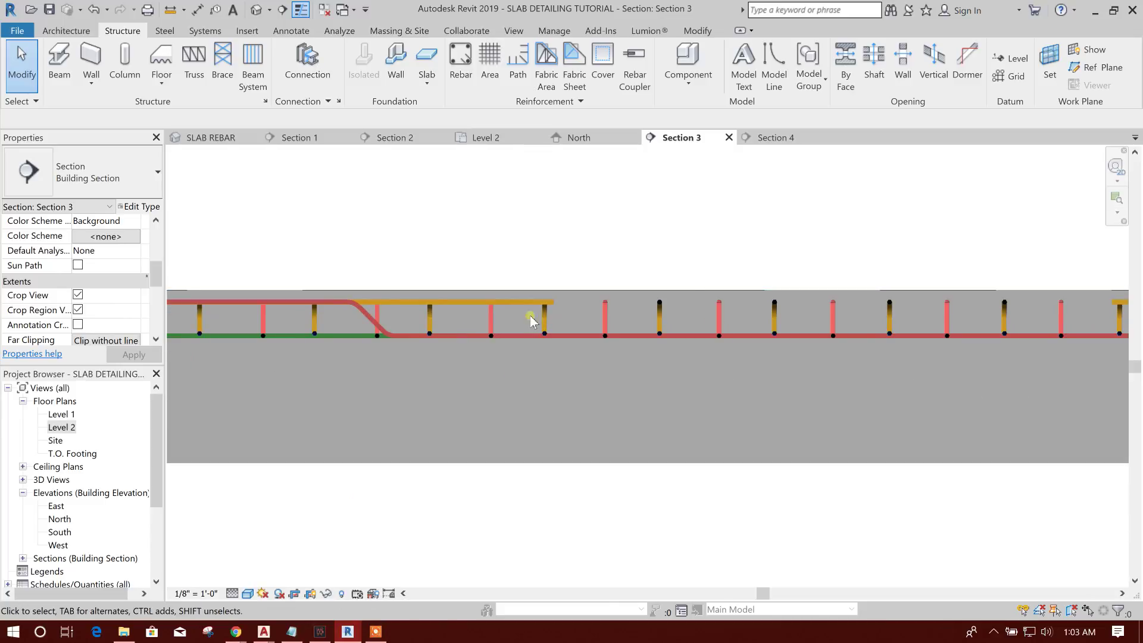
{"action": "scroll", "coordinate": [534, 321], "scroll_direction": "down", "scroll_amount": 4}
{"action": "middle_click_drag", "start_coordinate": [737, 433], "coordinate": [733, 436]}
{"action": "scroll", "coordinate": [734, 437], "scroll_direction": "down", "scroll_amount": 3}
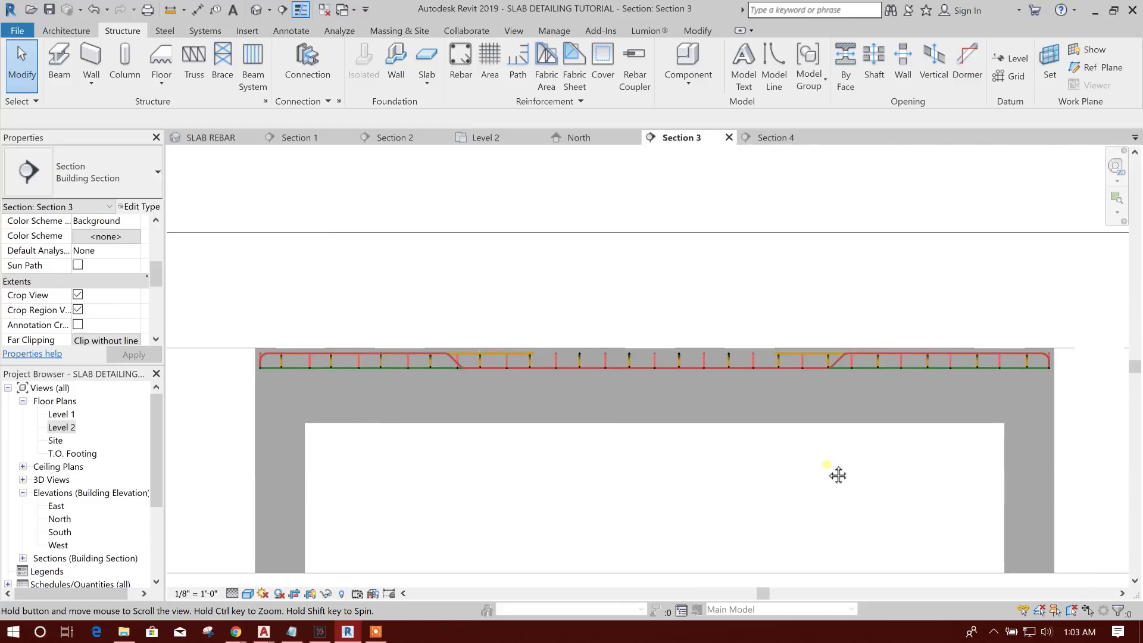
Hide the two columns and the beam between them in the Section 3 view
{"action": "middle_click_drag", "start_coordinate": [769, 455], "coordinate": [622, 398]}
{"action": "scroll", "coordinate": [727, 364], "scroll_direction": "down", "scroll_amount": 1}
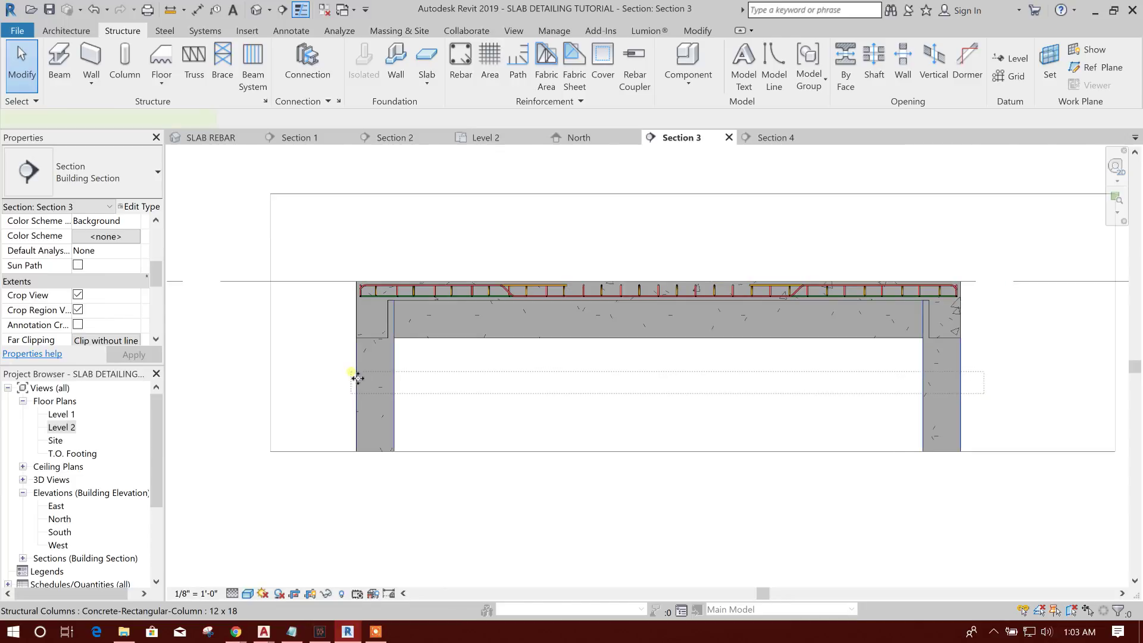
{"action": "left_click_drag", "start_coordinate": [357, 377], "coordinate": [357, 378]}
{"action": "left_click", "coordinate": [524, 343], "text": "ctrl"}
{"action": "right_click", "coordinate": [525, 341]}
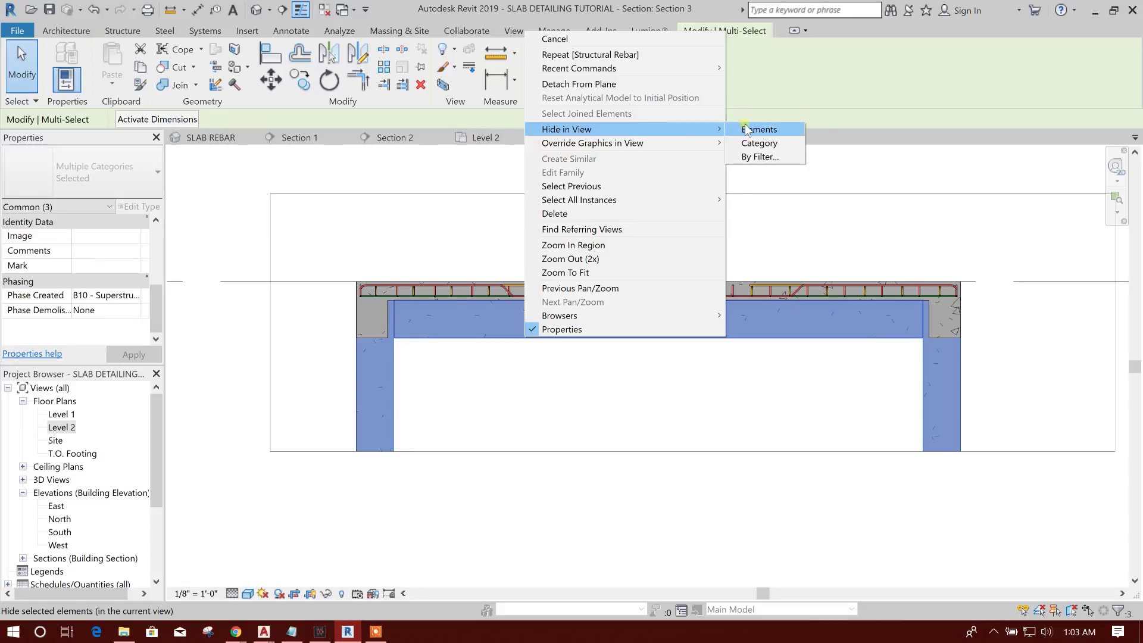
{"action": "left_click", "coordinate": [759, 129]}
Compare the bars in Section 3 with the dimensioned bar layout in Section 2
{"action": "scroll", "coordinate": [544, 286], "scroll_direction": "up", "scroll_amount": 2}
{"action": "scroll", "coordinate": [568, 288], "scroll_direction": "up", "scroll_amount": 2}
{"action": "middle_click_drag", "start_coordinate": [562, 287], "coordinate": [579, 288]}
{"action": "left_click", "coordinate": [406, 140]}
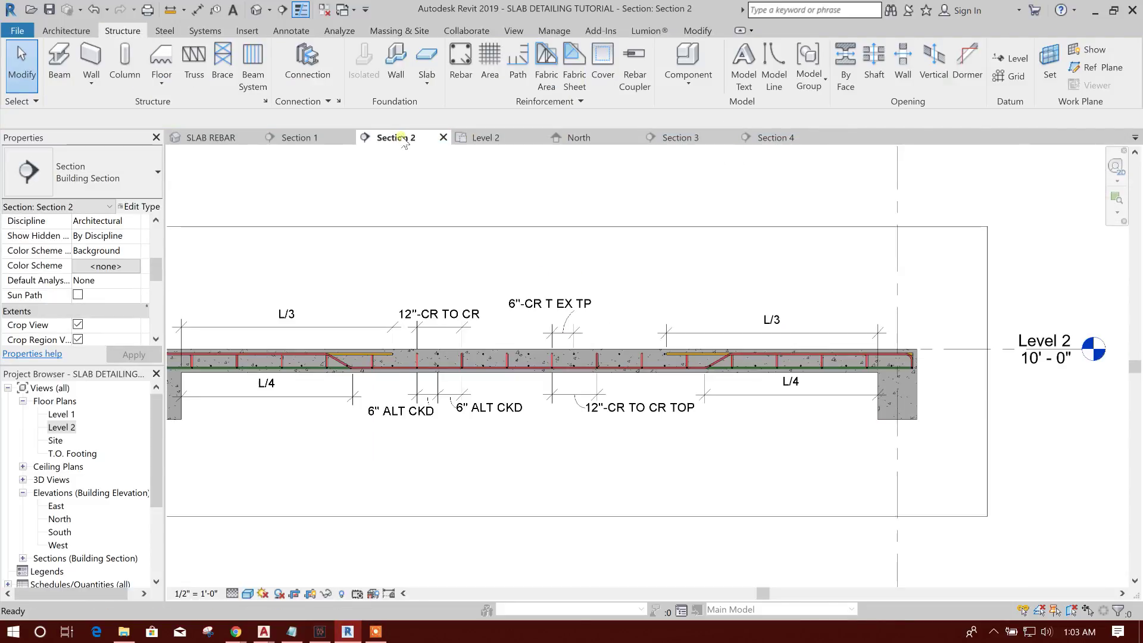
{"action": "left_click", "coordinate": [679, 138]}
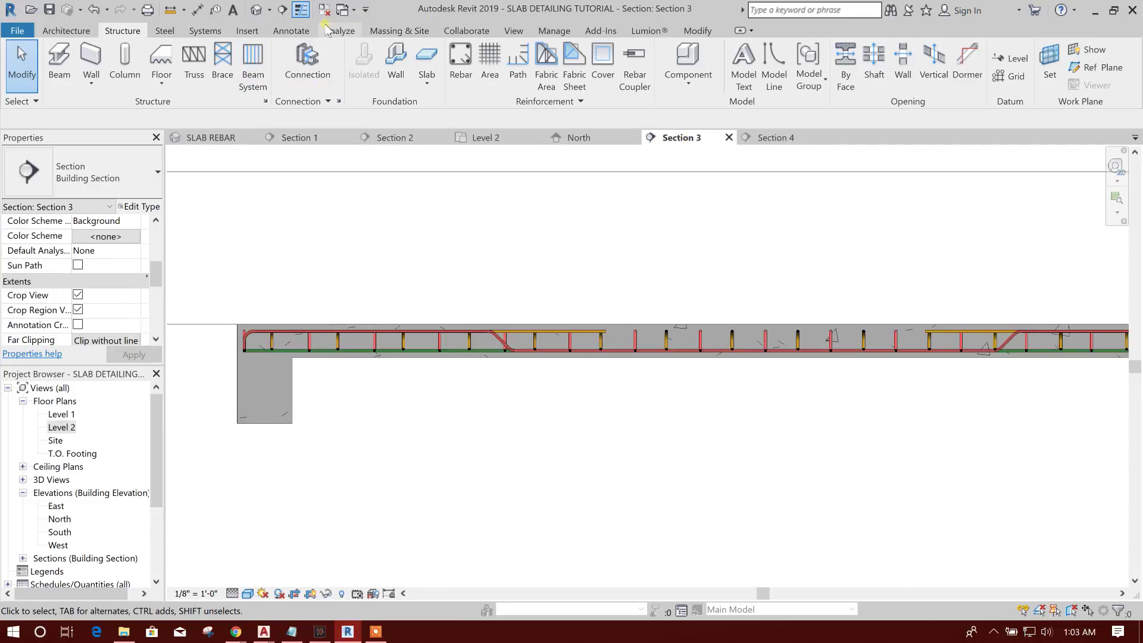
{"action": "left_click", "coordinate": [293, 31]}
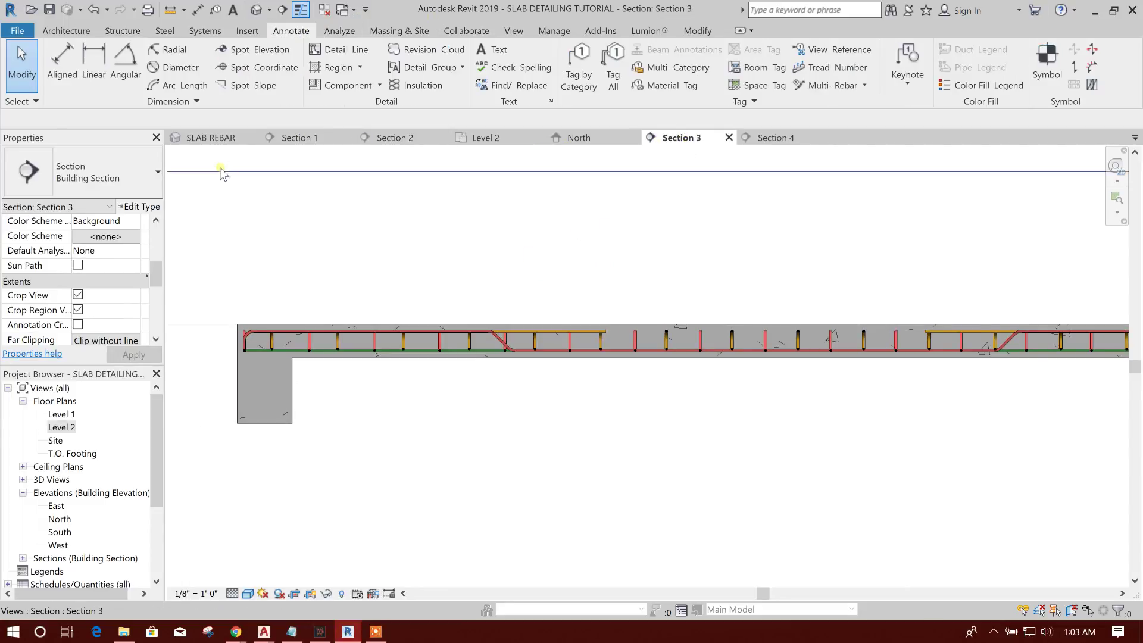
{"action": "left_click", "coordinate": [93, 65]}
{"action": "scroll", "coordinate": [332, 390], "scroll_direction": "up", "scroll_amount": 1}
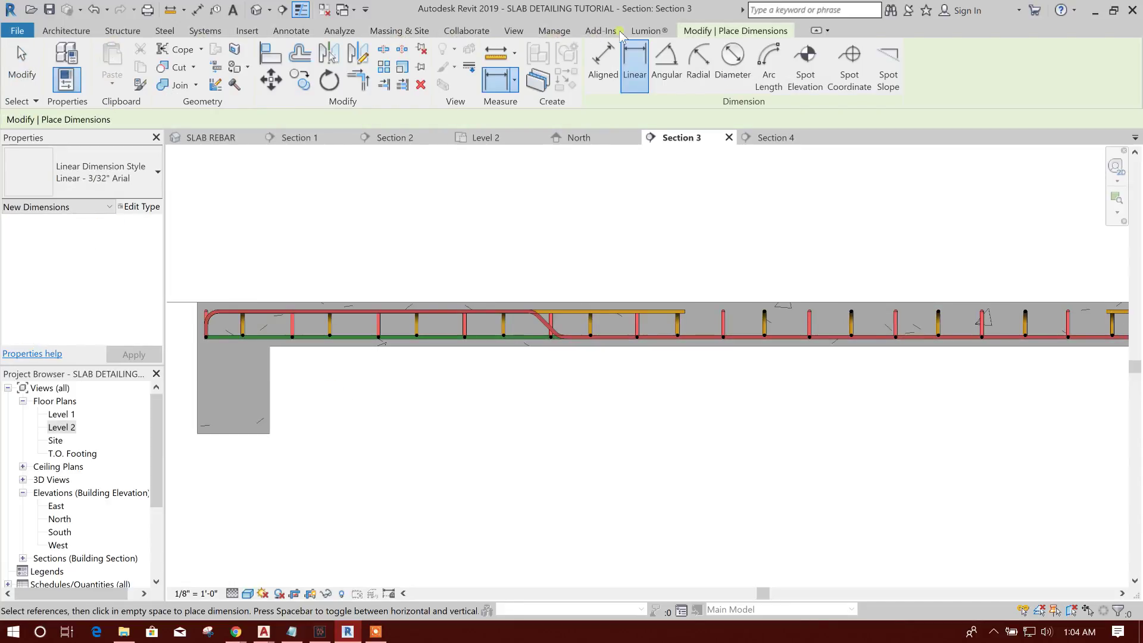
{"action": "key", "text": "Escape"}
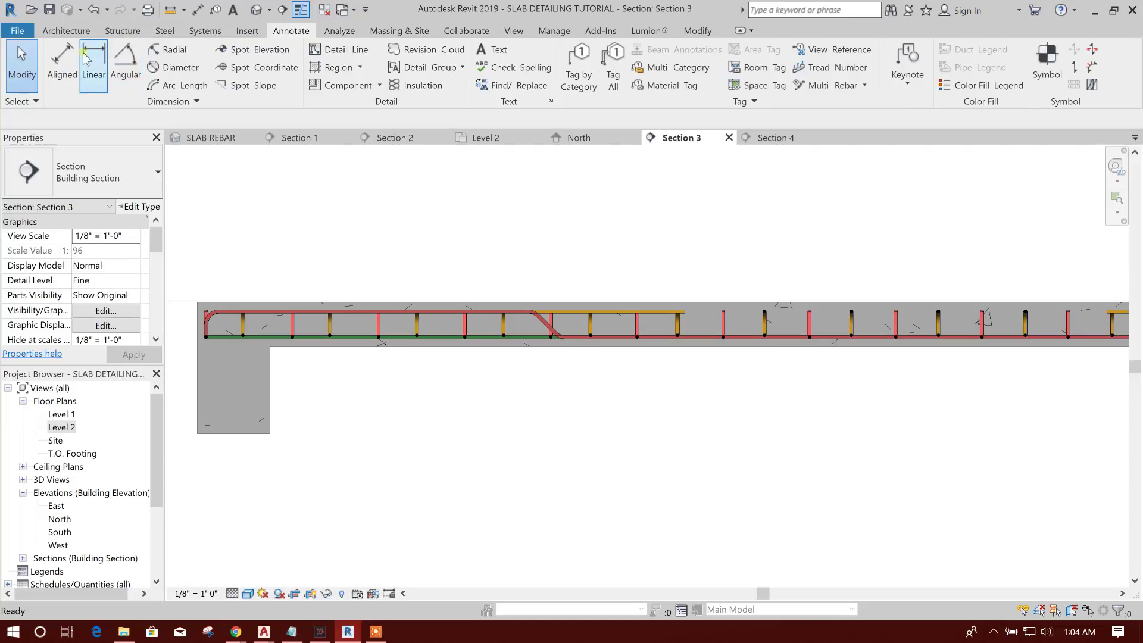
Add an aligned dimension above the slab in Section 3 from the left beam's inner face to the EXTRA TOP bar's end
{"action": "left_click", "coordinate": [84, 57]}
{"action": "scroll", "coordinate": [293, 375], "scroll_direction": "up", "scroll_amount": 1}
{"action": "left_click", "coordinate": [260, 351]}
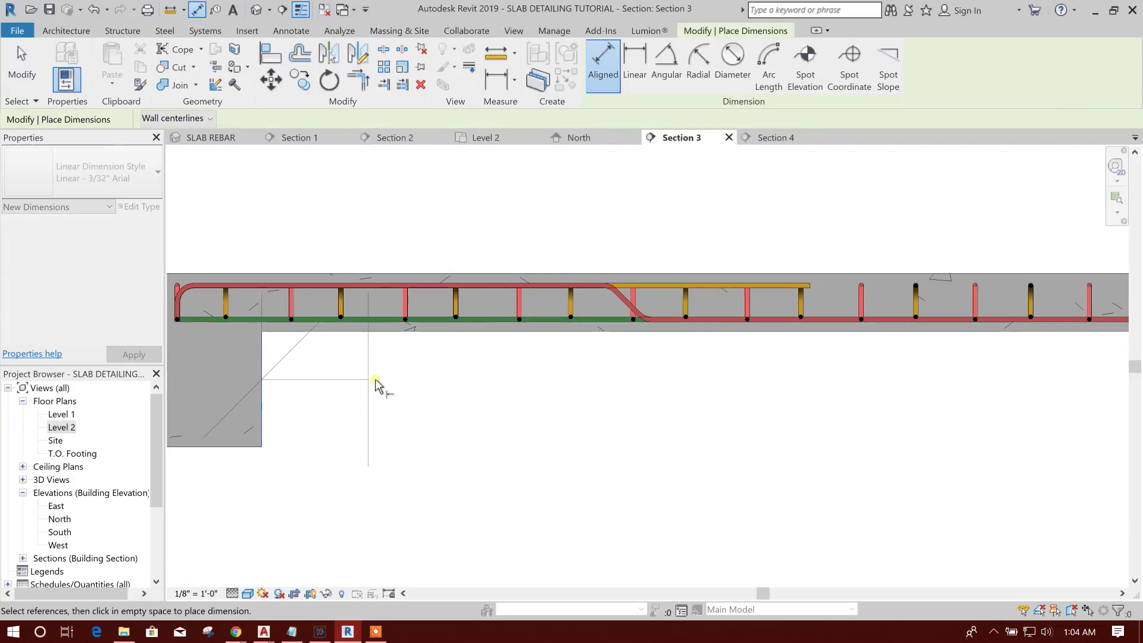
{"action": "scroll", "coordinate": [815, 291], "scroll_direction": "up", "scroll_amount": 1}
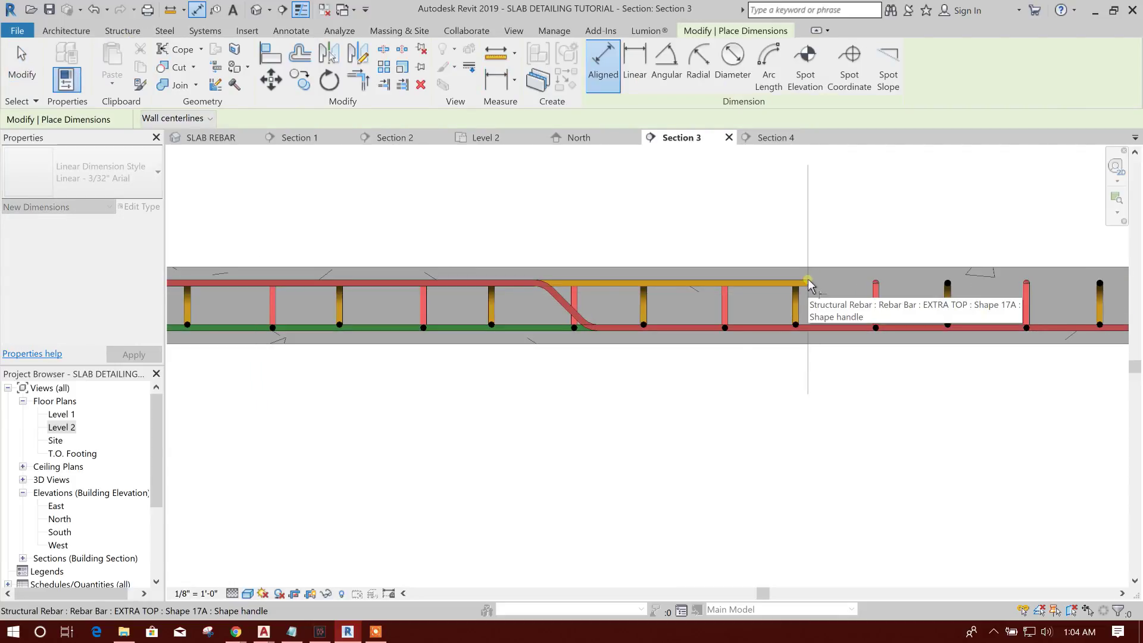
{"action": "scroll", "coordinate": [791, 339], "scroll_direction": "down", "scroll_amount": 3}
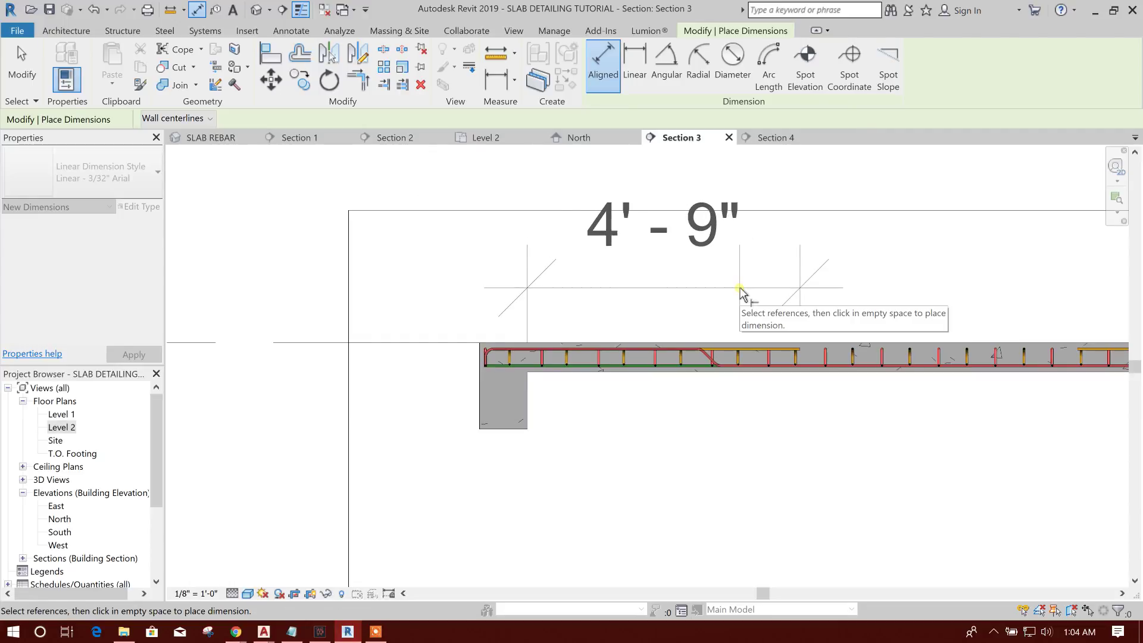
{"action": "left_click", "coordinate": [750, 290]}
{"action": "middle_click_drag", "start_coordinate": [739, 297], "coordinate": [614, 336]}
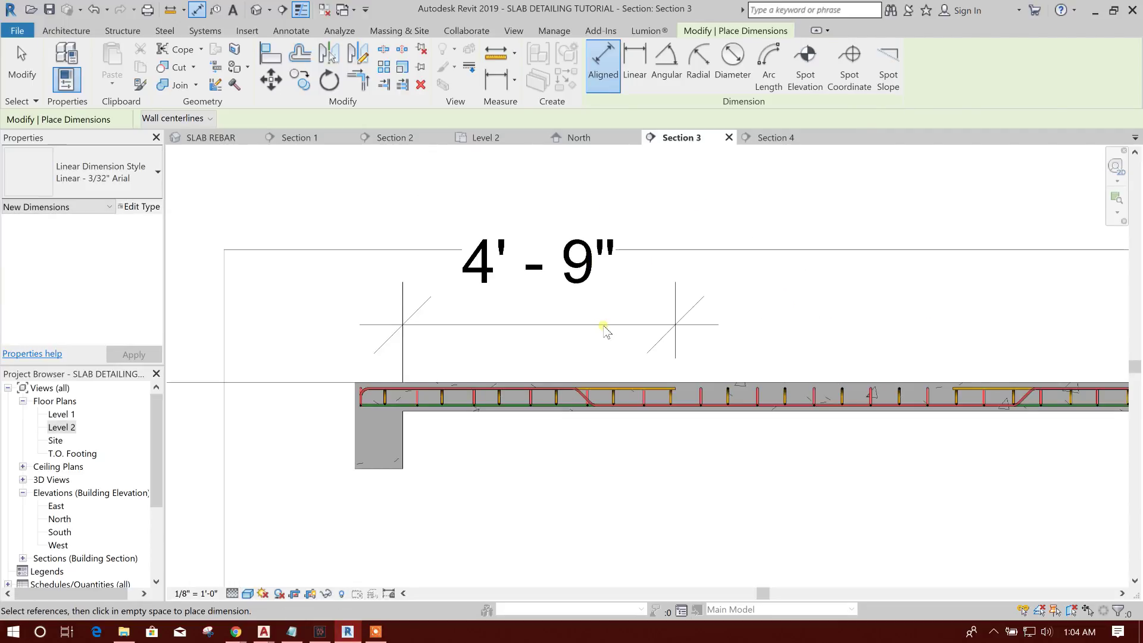
{"action": "key", "text": "Escape"}
{"action": "key", "text": "Escape"}
Replace the text of the dimension above the slab in Section 3 with L/3
{"action": "left_click", "coordinate": [594, 286]}
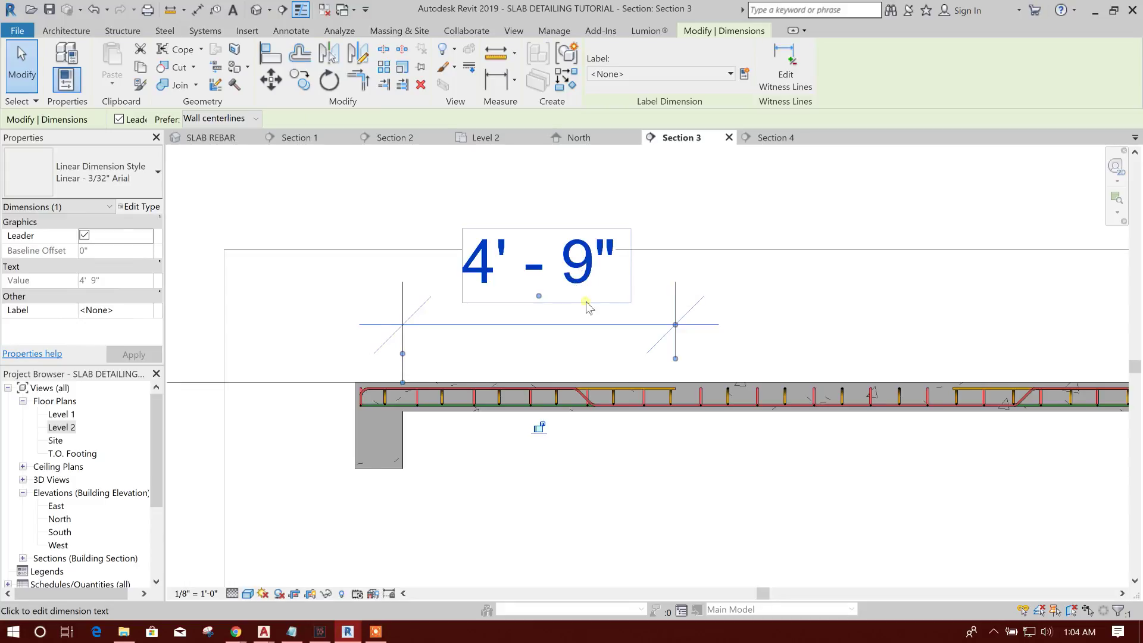
{"action": "left_click", "coordinate": [583, 277]}
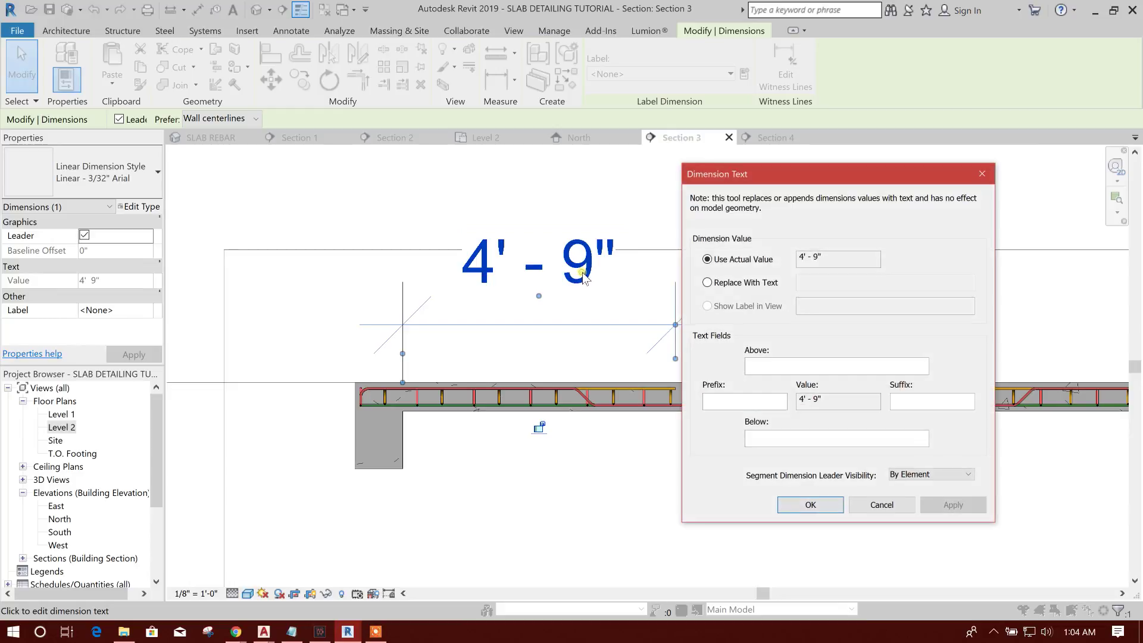
{"action": "left_click", "coordinate": [771, 285]}
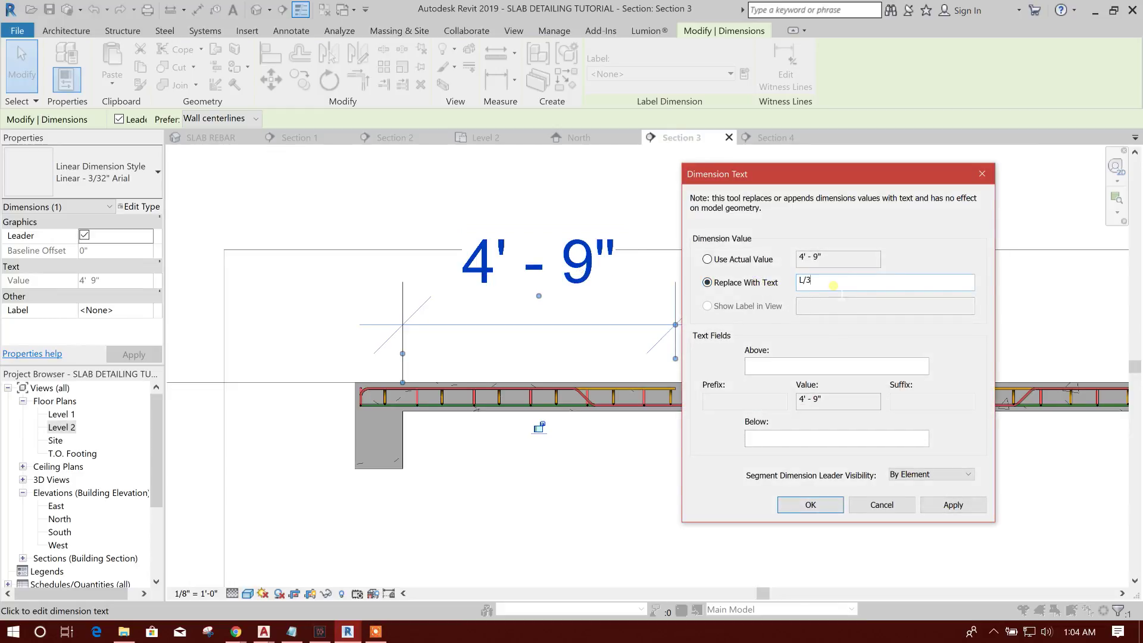
{"action": "left_click", "coordinate": [810, 505]}
{"action": "middle_click_drag", "start_coordinate": [640, 494], "coordinate": [590, 441]}
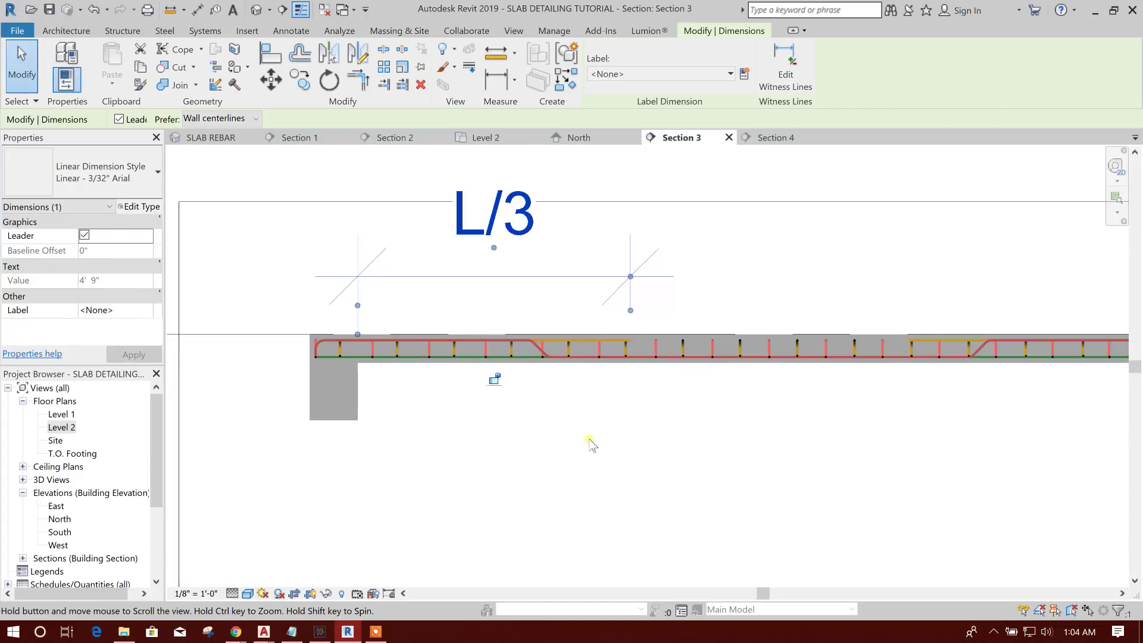
{"action": "left_click", "coordinate": [586, 442]}
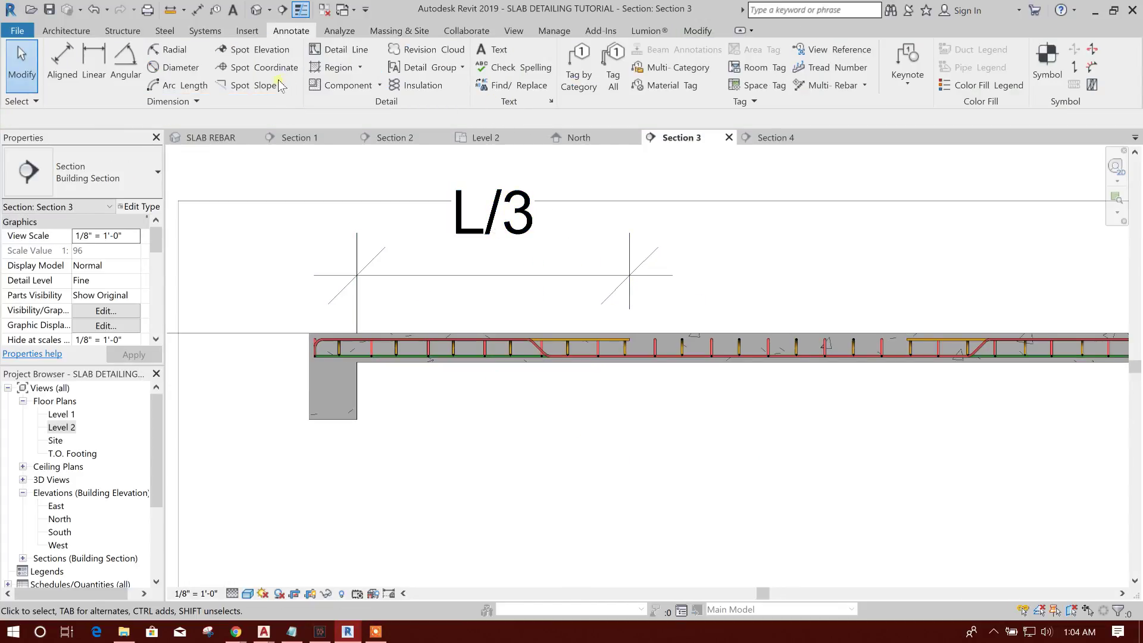
Add an aligned dimension below the slab from the left beam's inner face to the lower bend of the cranked bar
{"action": "left_click", "coordinate": [62, 59]}
{"action": "scroll", "coordinate": [332, 378], "scroll_direction": "up", "scroll_amount": 3}
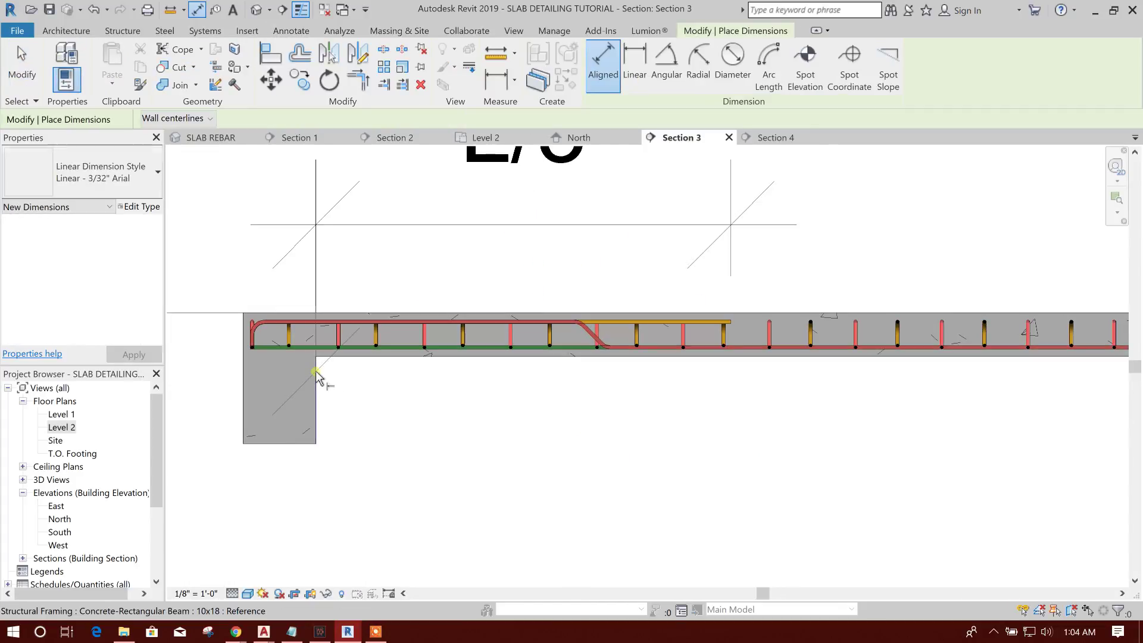
{"action": "scroll", "coordinate": [699, 385], "scroll_direction": "up", "scroll_amount": 2}
{"action": "scroll", "coordinate": [582, 343], "scroll_direction": "up", "scroll_amount": 2}
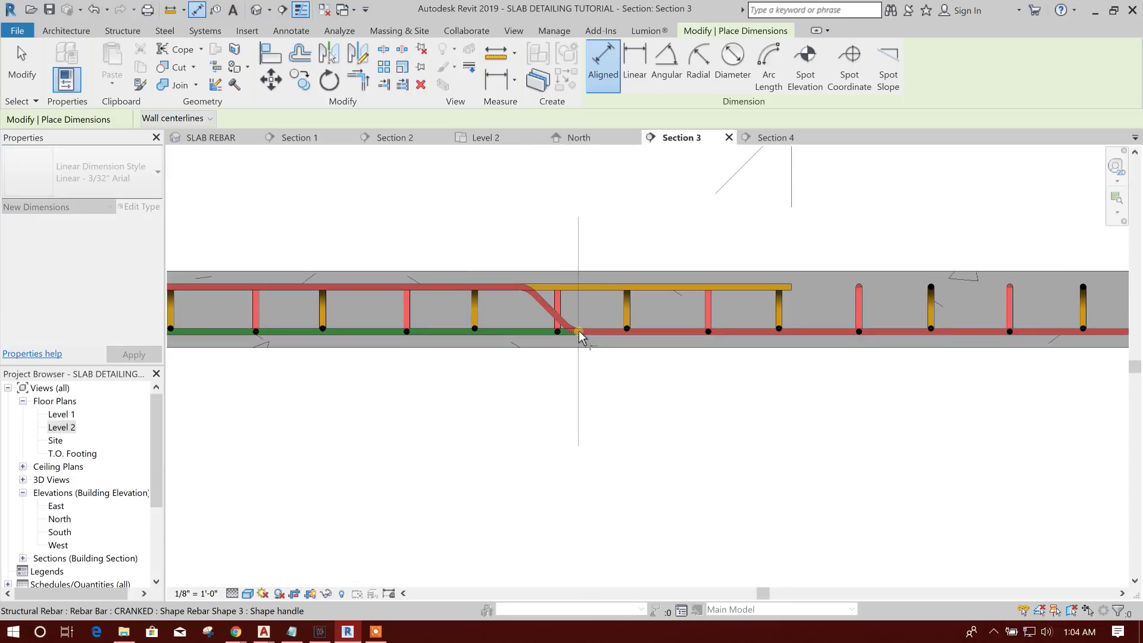
{"action": "scroll", "coordinate": [583, 334], "scroll_direction": "down", "scroll_amount": 4}
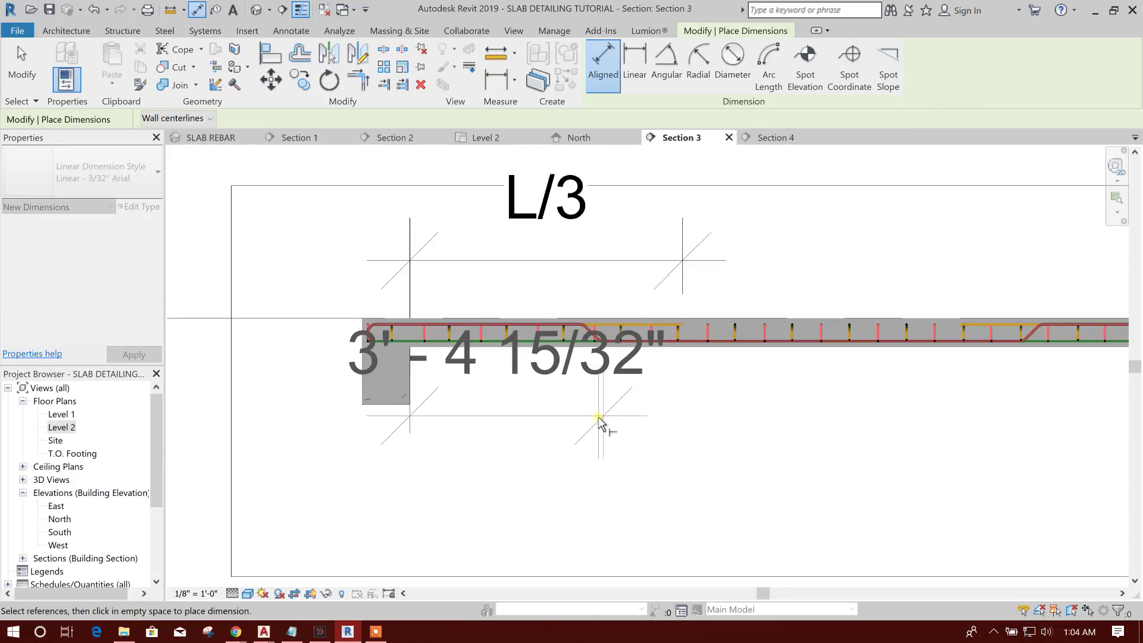
{"action": "left_click", "coordinate": [604, 453]}
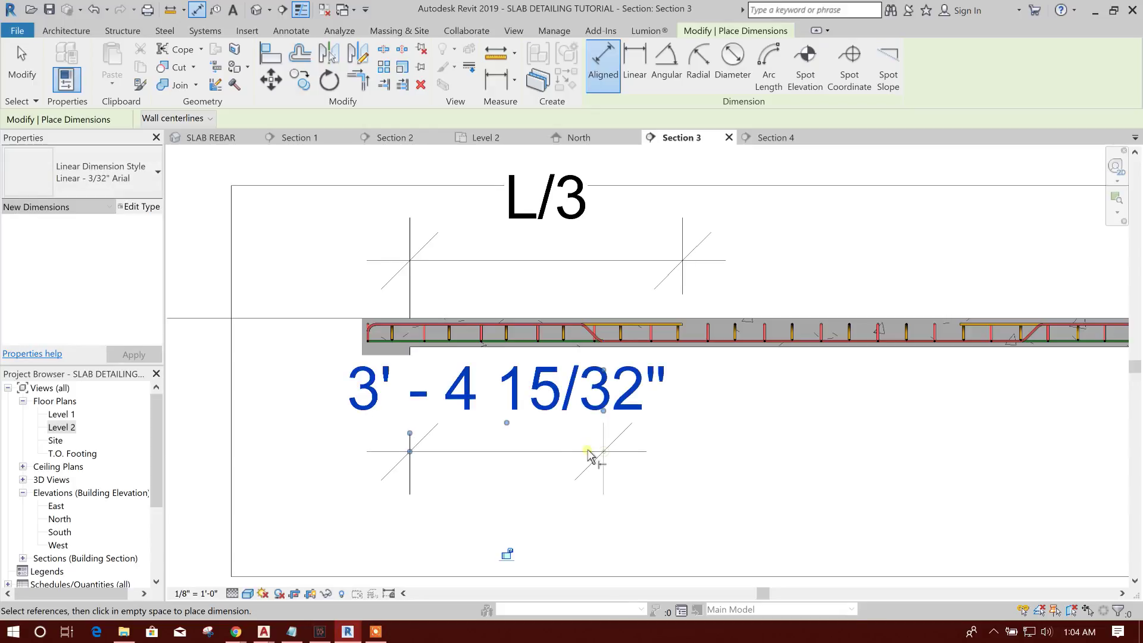
{"action": "key", "text": "Escape"}
Replace the text of the dimension below the slab with L/4
{"action": "left_click", "coordinate": [539, 393]}
{"action": "left_click", "coordinate": [539, 387]}
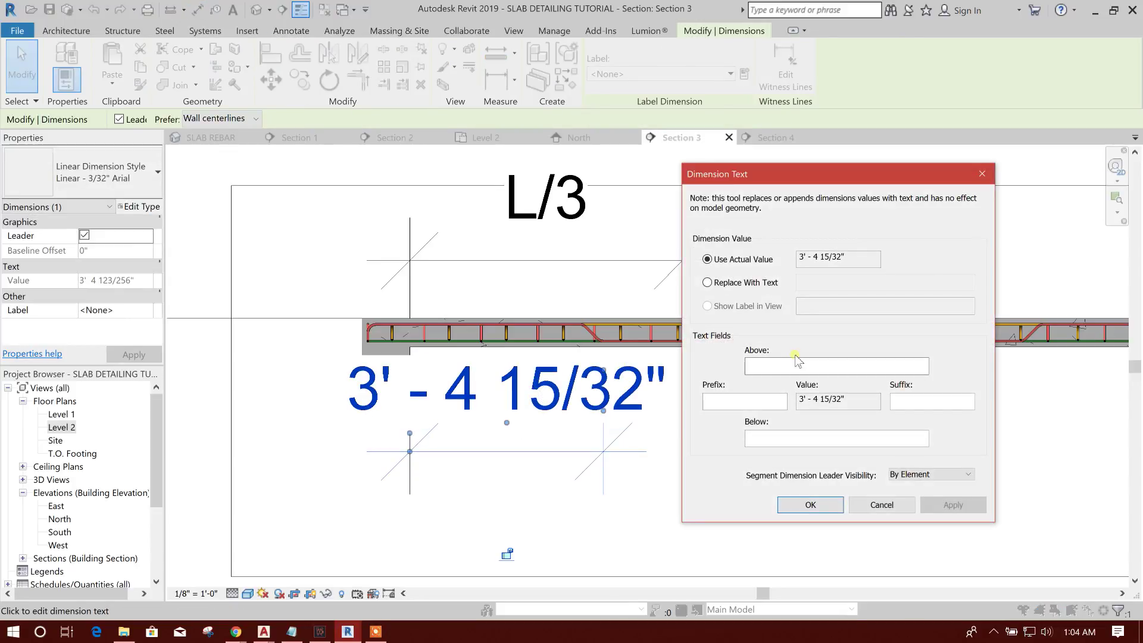
{"action": "left_click", "coordinate": [830, 284]}
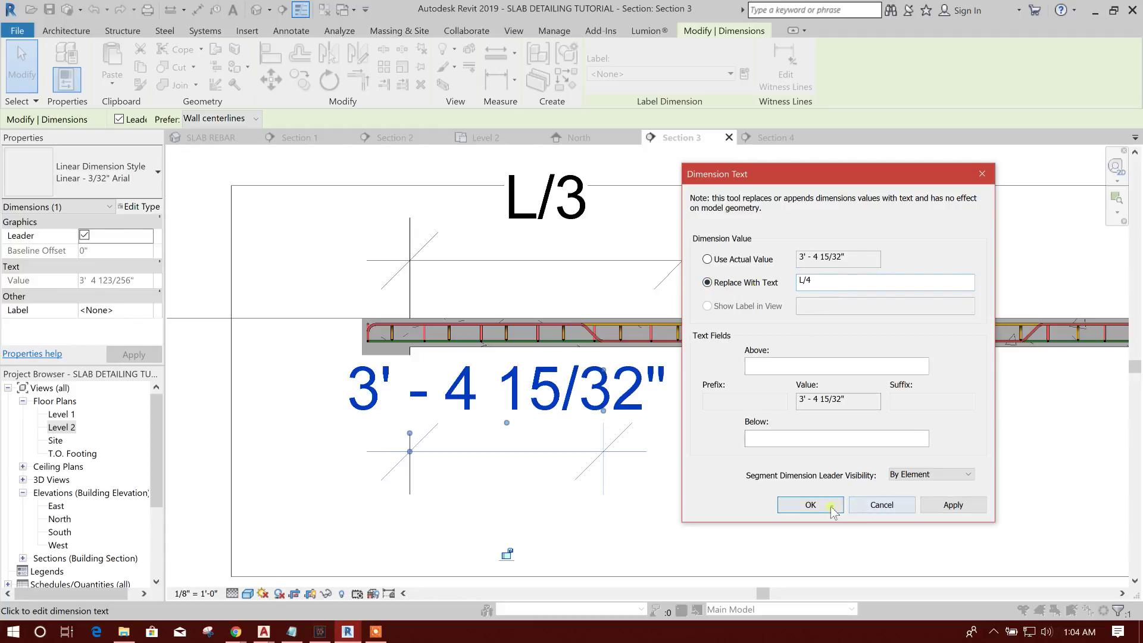
{"action": "type", "text": "L/4"}
{"action": "left_click", "coordinate": [811, 505]}
{"action": "left_click", "coordinate": [722, 428]}
{"action": "scroll", "coordinate": [664, 411], "scroll_direction": "up", "scroll_amount": 2}
{"action": "scroll", "coordinate": [608, 371], "scroll_direction": "down", "scroll_amount": 4}
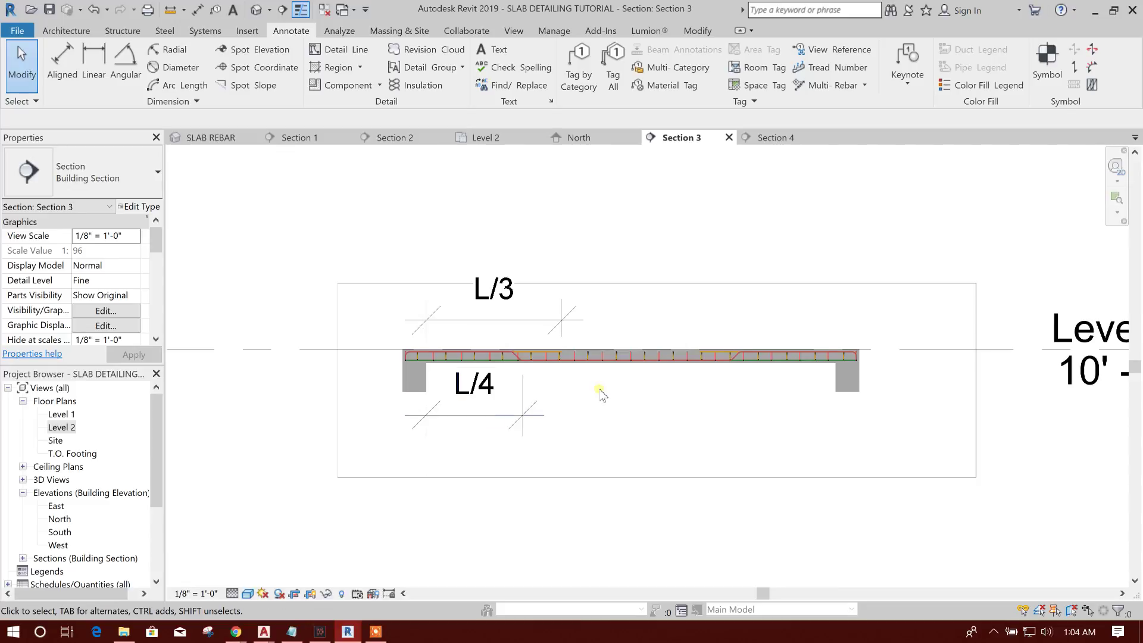
{"action": "scroll", "coordinate": [602, 394], "scroll_direction": "down", "scroll_amount": 3}
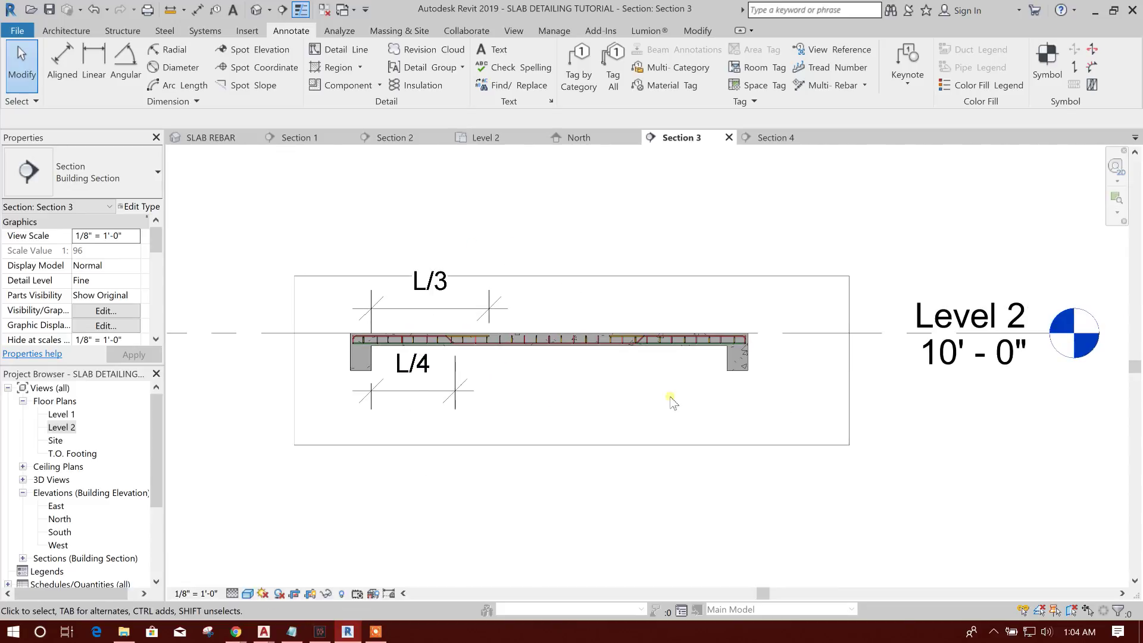
{"action": "scroll", "coordinate": [438, 289], "scroll_direction": "up", "scroll_amount": 3}
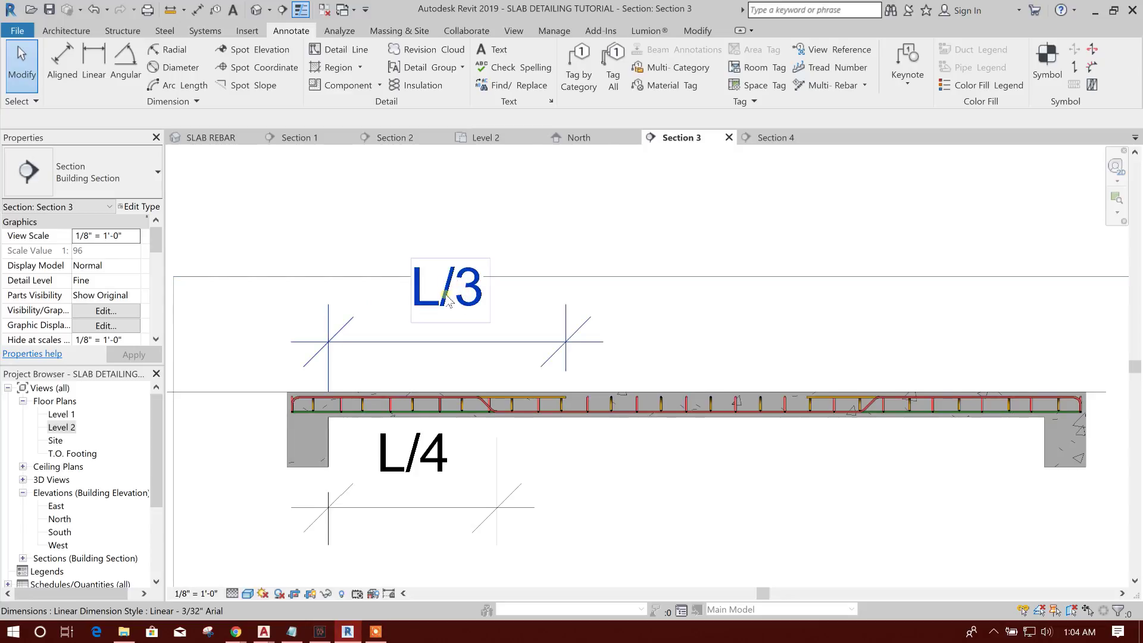
{"action": "scroll", "coordinate": [503, 280], "scroll_direction": "down", "scroll_amount": 1}
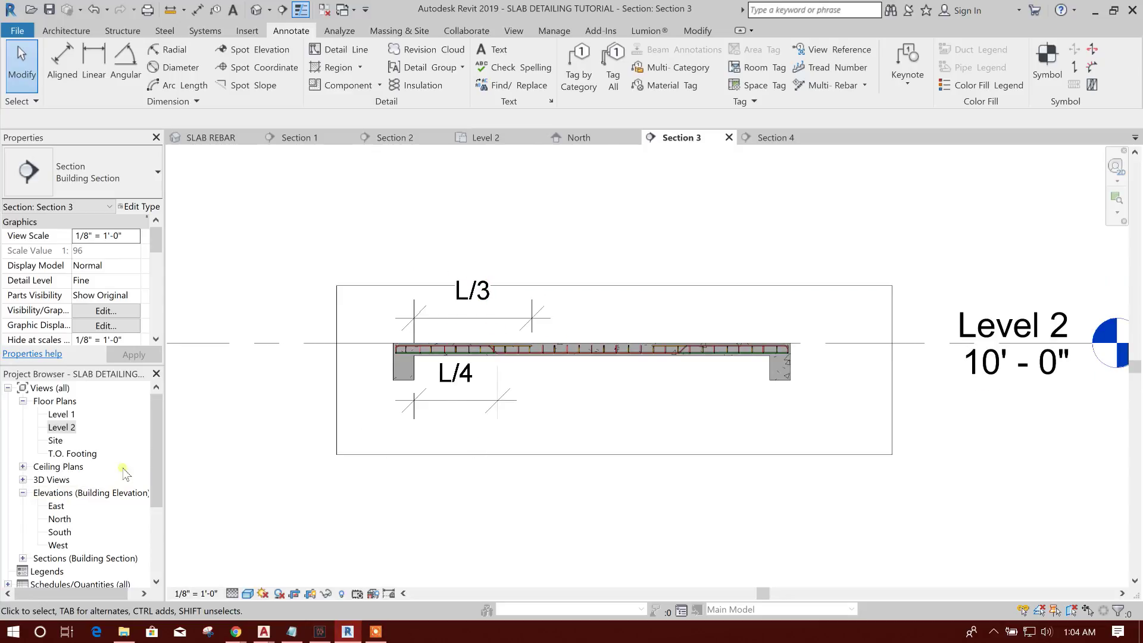
Create a new sheet with the E1 30 x 42 Horizontal title block
{"action": "scroll", "coordinate": [125, 473], "scroll_direction": "down", "scroll_amount": 5}
{"action": "double_click", "coordinate": [71, 532]}
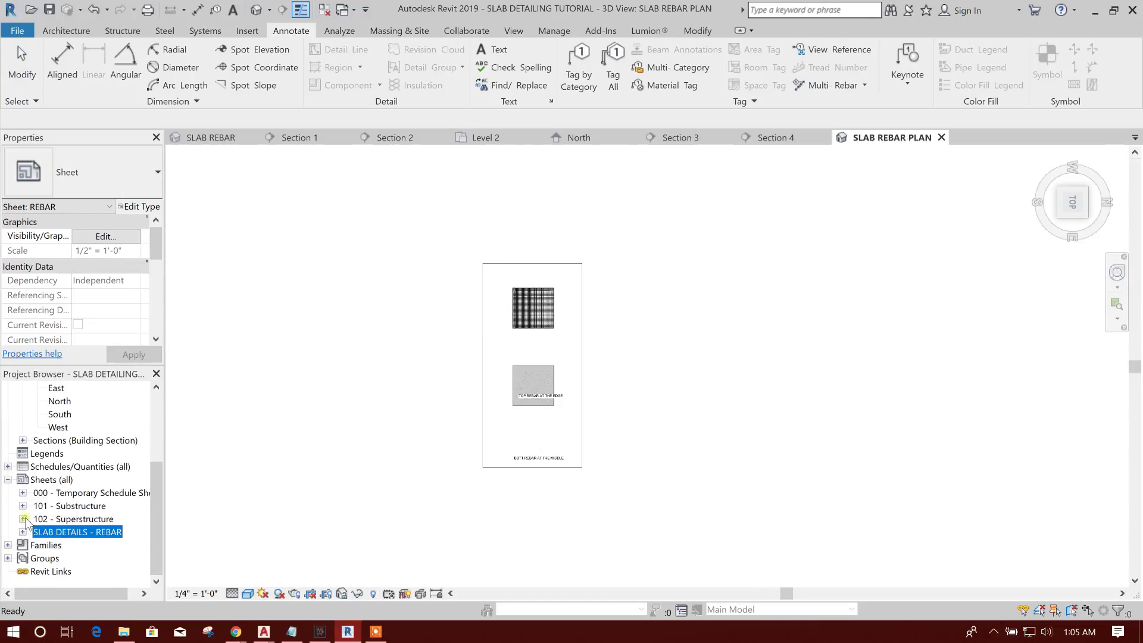
{"action": "right_click", "coordinate": [50, 481]}
{"action": "left_click", "coordinate": [107, 487]}
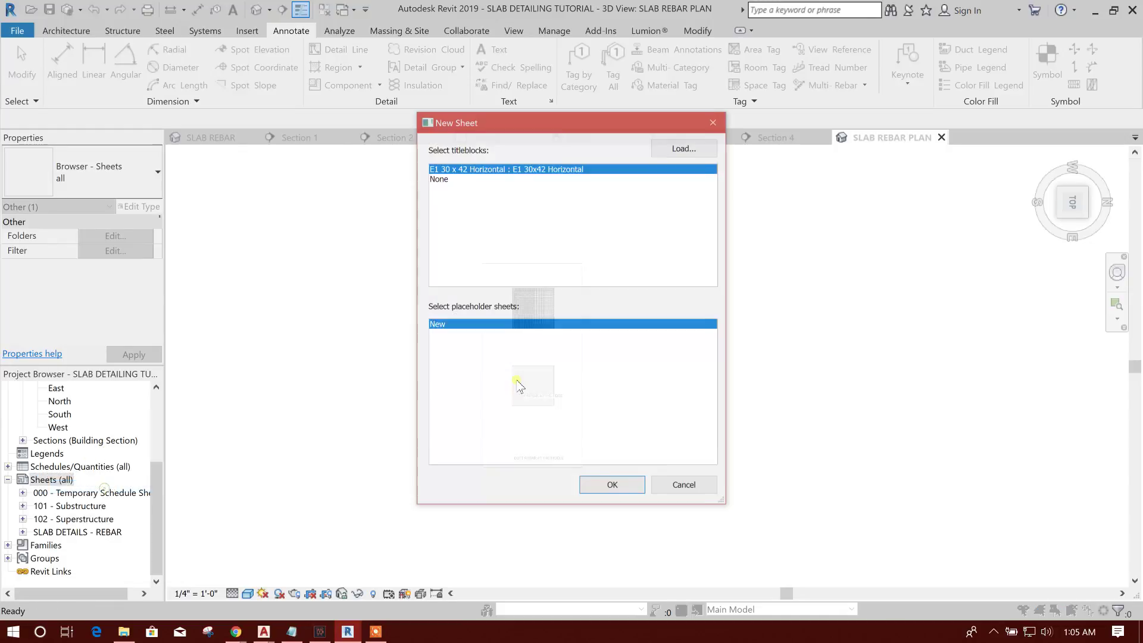
{"action": "left_click", "coordinate": [638, 485]}
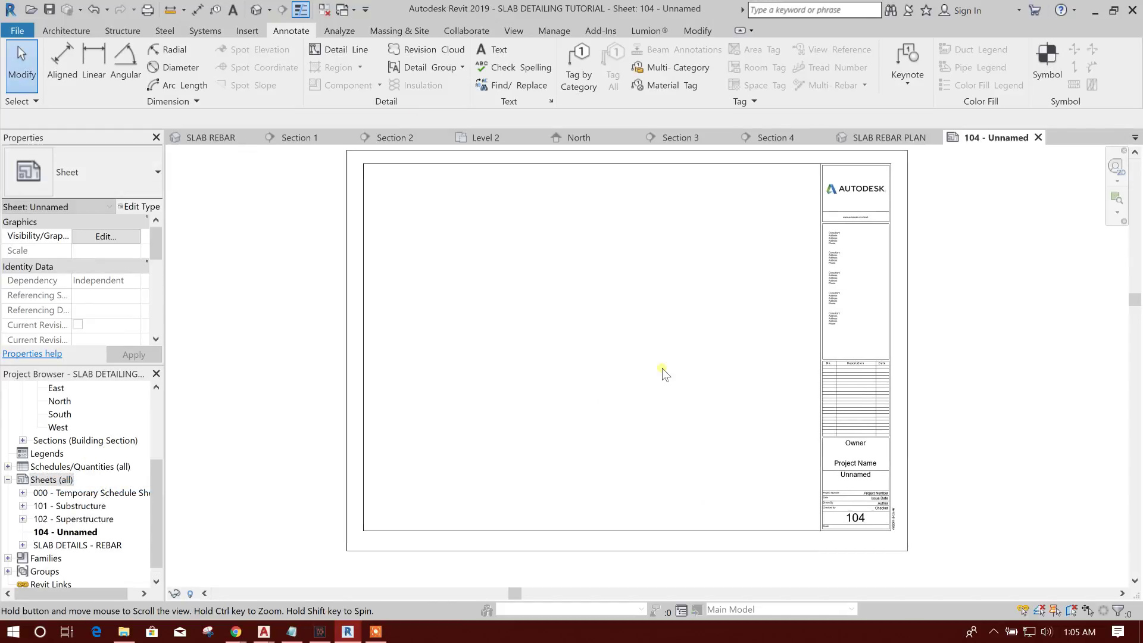
{"action": "scroll", "coordinate": [98, 527], "scroll_direction": "down", "scroll_amount": 1}
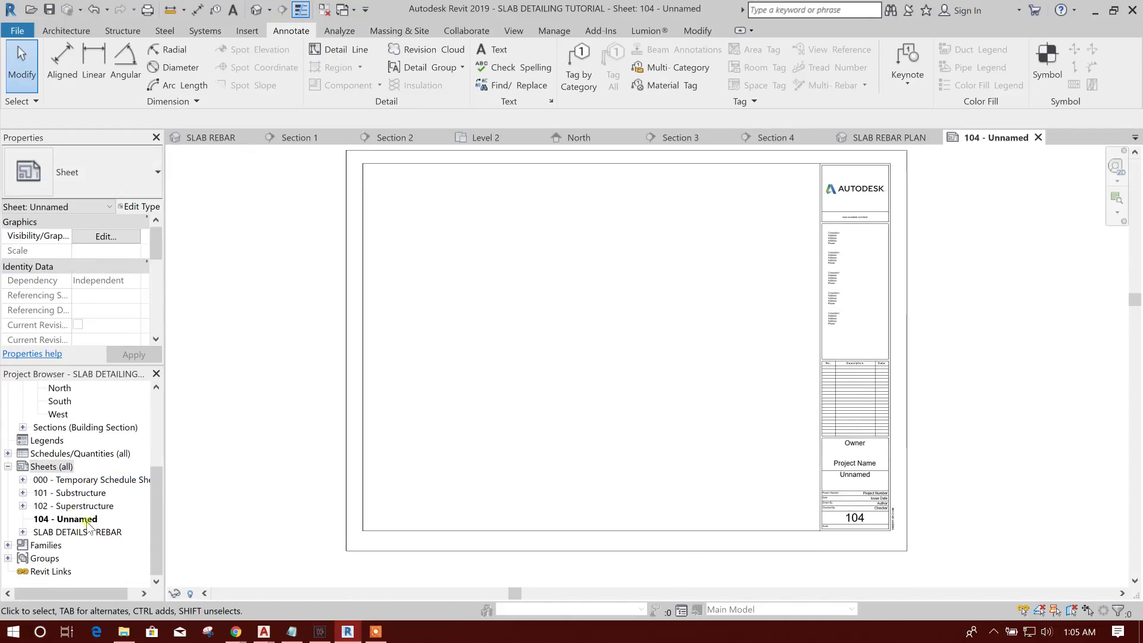
{"action": "left_click", "coordinate": [679, 137]}
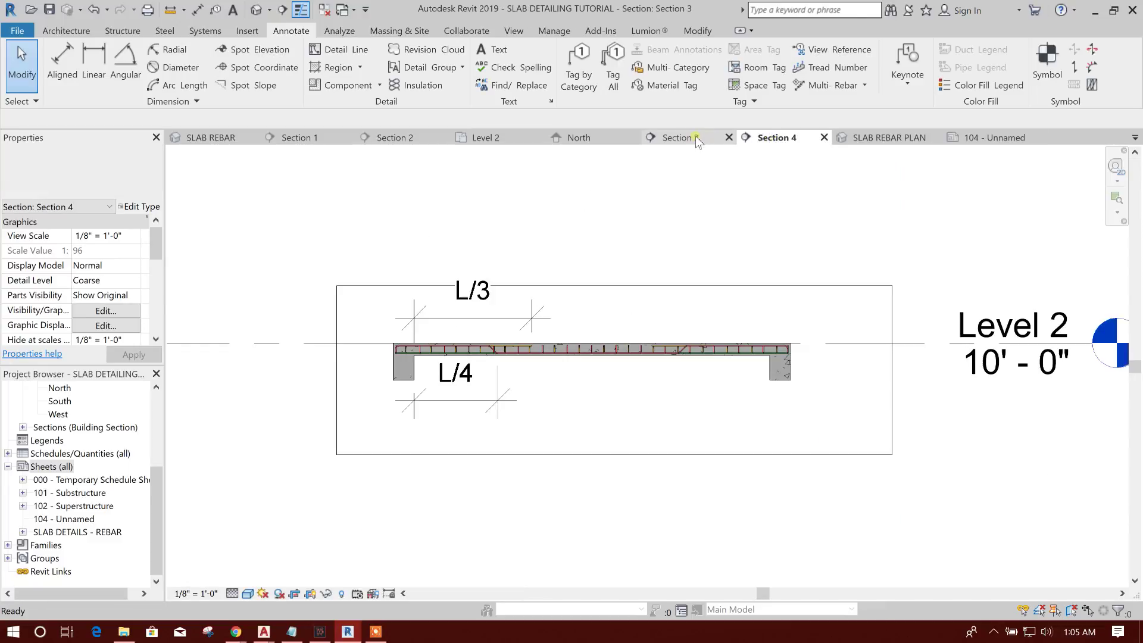
{"action": "left_click", "coordinate": [589, 291]}
{"action": "left_click_drag", "start_coordinate": [589, 292], "coordinate": [528, 332]}
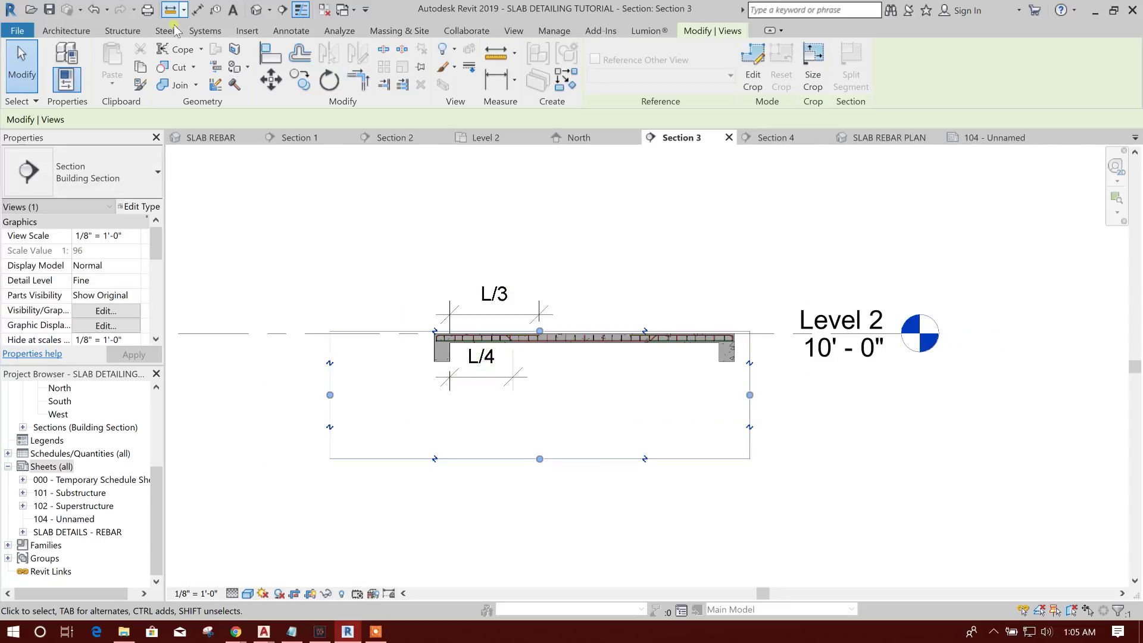
{"action": "left_click", "coordinate": [93, 10]}
Place the Section 3 view in the upper middle of the drawing area on sheet 104
{"action": "left_click", "coordinate": [94, 520]}
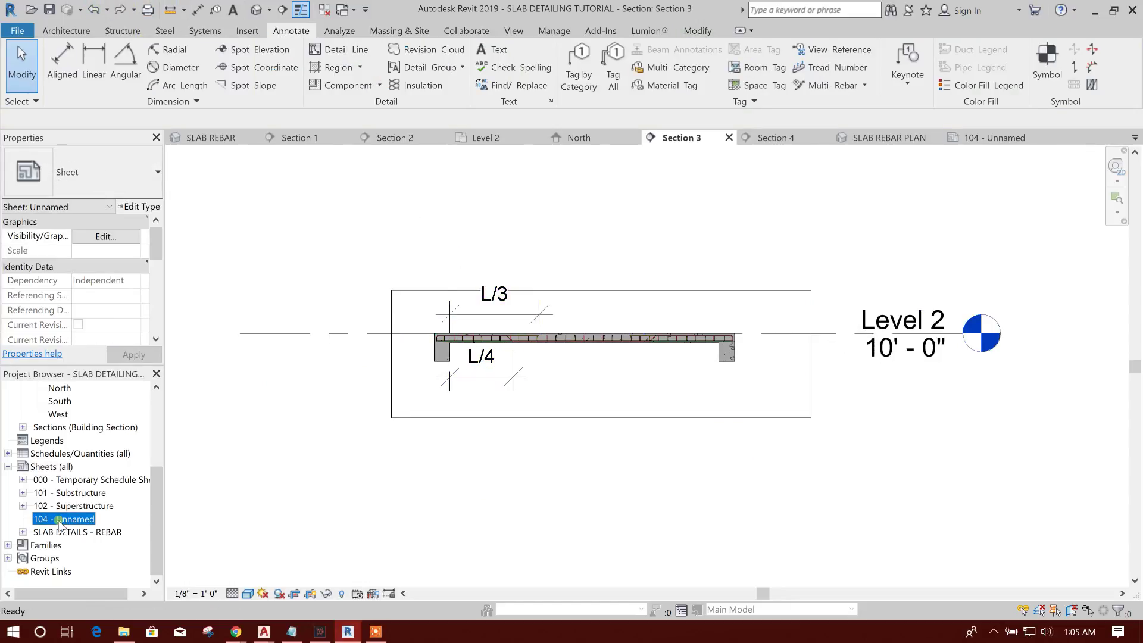
{"action": "left_click", "coordinate": [905, 139]}
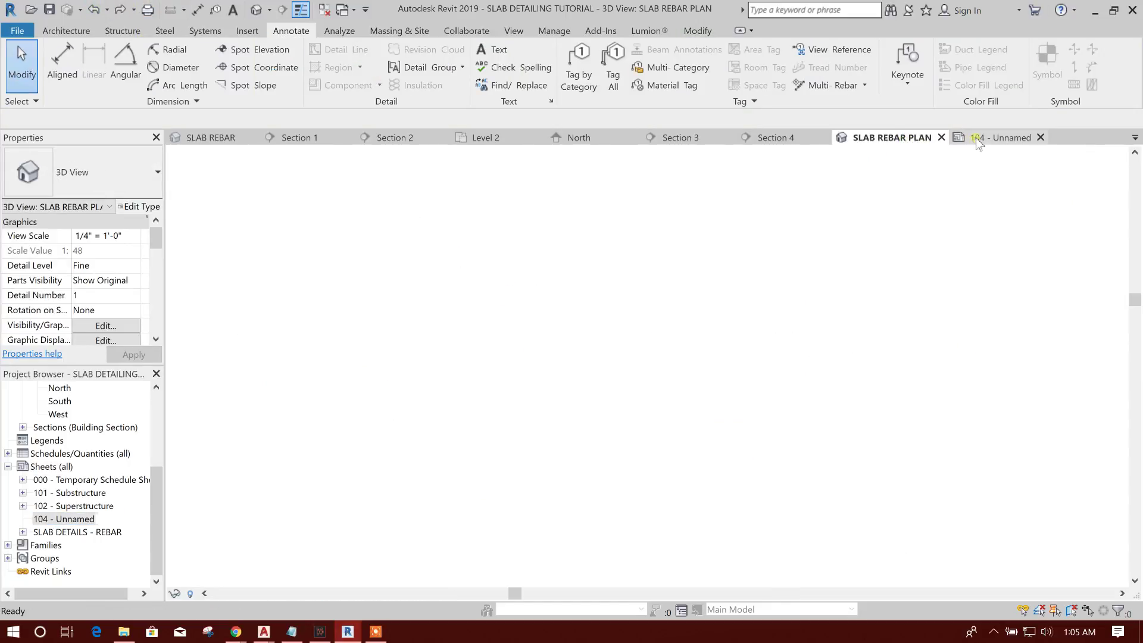
{"action": "left_click", "coordinate": [976, 138]}
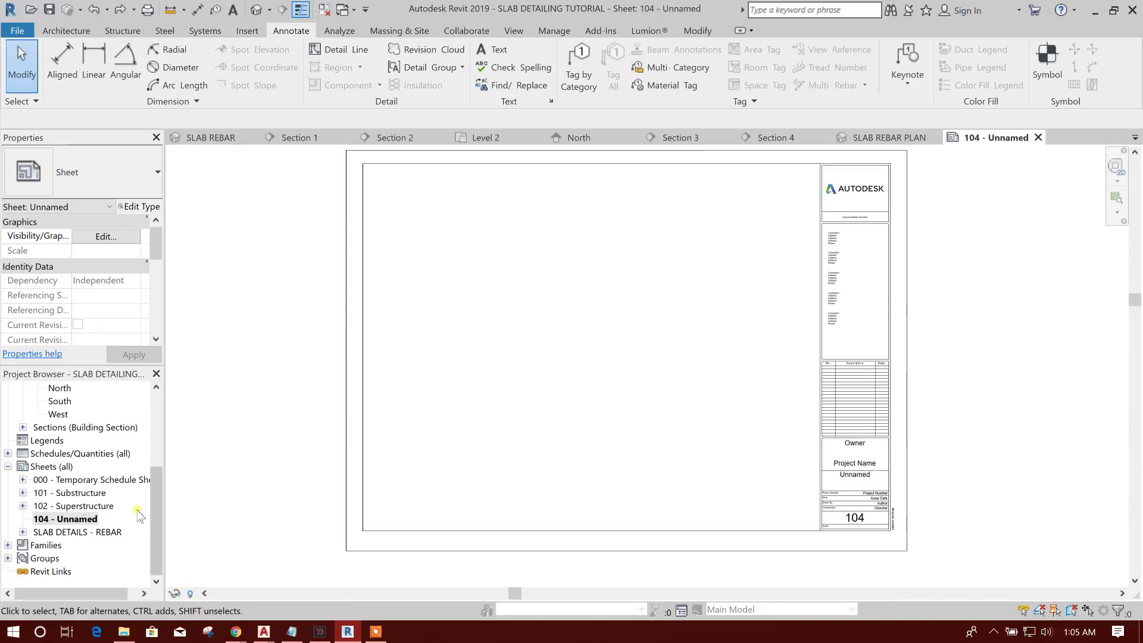
{"action": "scroll", "coordinate": [83, 484], "scroll_direction": "up", "scroll_amount": 4}
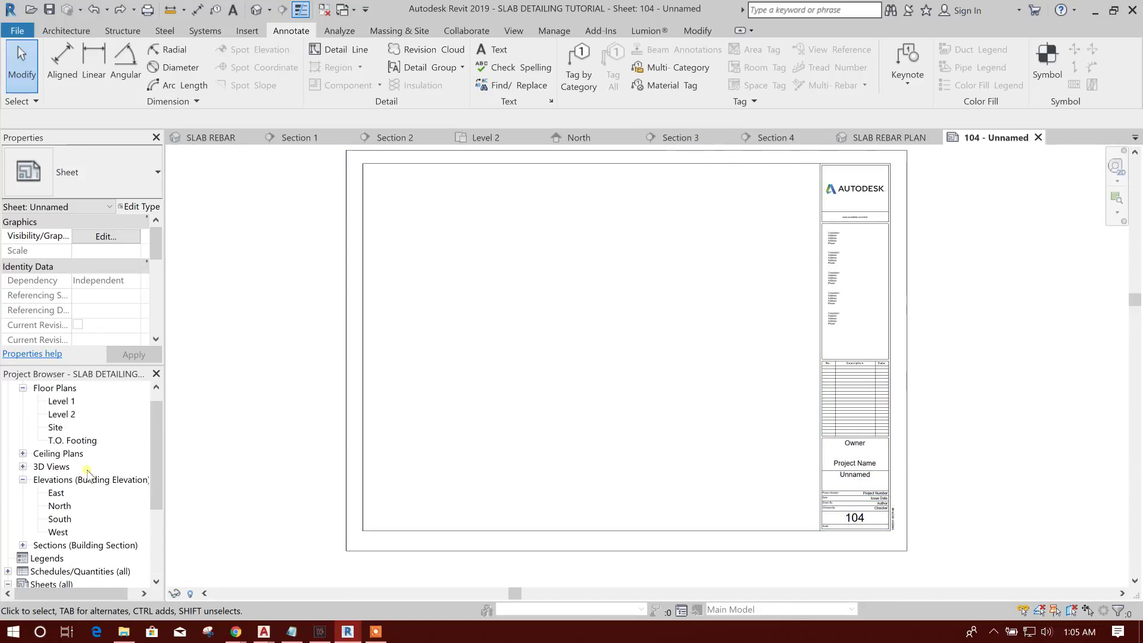
{"action": "scroll", "coordinate": [87, 473], "scroll_direction": "down", "scroll_amount": 3}
{"action": "left_click", "coordinate": [23, 492]}
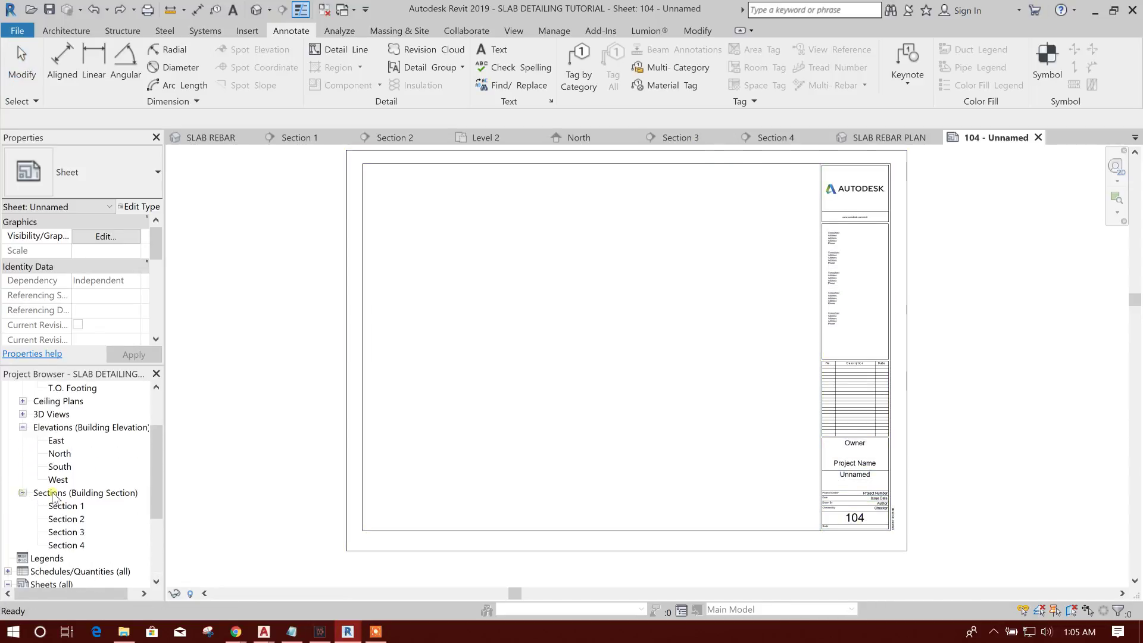
{"action": "scroll", "coordinate": [80, 506], "scroll_direction": "down", "scroll_amount": 1}
{"action": "left_click_drag", "start_coordinate": [82, 506], "coordinate": [232, 518]}
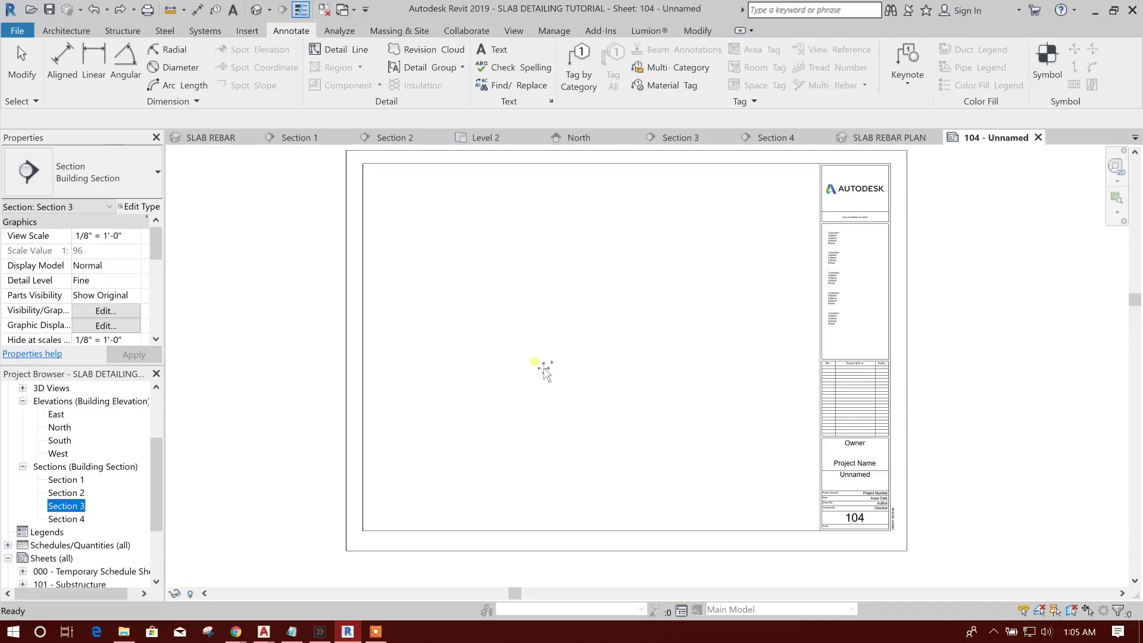
{"action": "left_click_drag", "start_coordinate": [544, 372], "coordinate": [571, 334]}
{"action": "scroll", "coordinate": [571, 334], "scroll_direction": "up", "scroll_amount": 2}
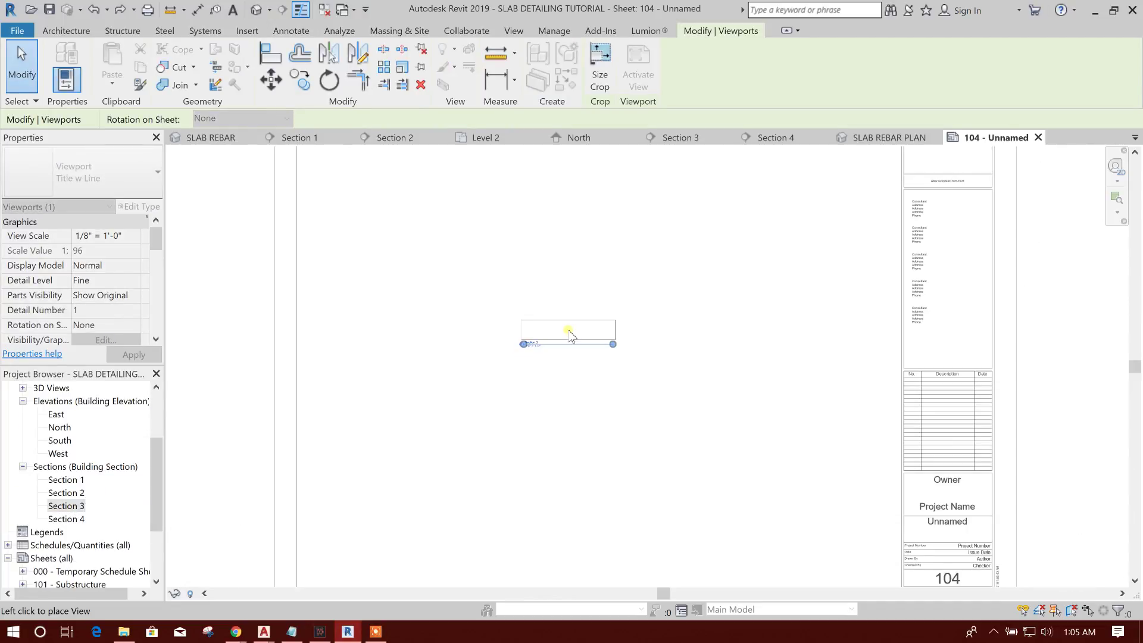
{"action": "left_click", "coordinate": [589, 284]}
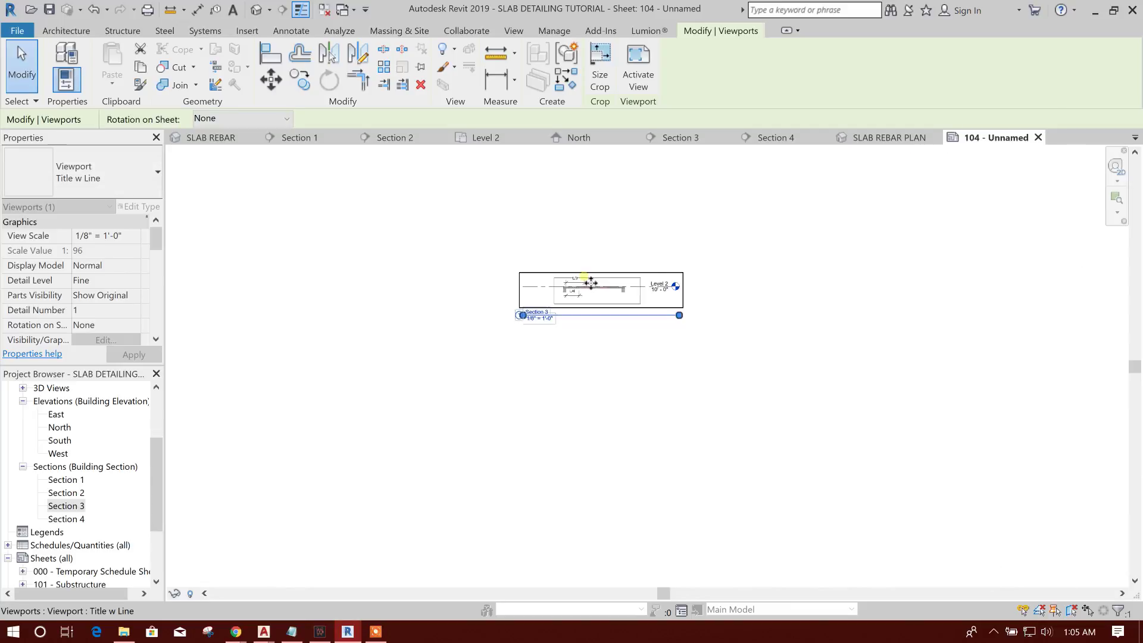
{"action": "key", "text": "Escape"}
Set the view scale of the Section 3 viewport on sheet 104 to 6" = 1'-0"
{"action": "scroll", "coordinate": [622, 290], "scroll_direction": "up", "scroll_amount": 2}
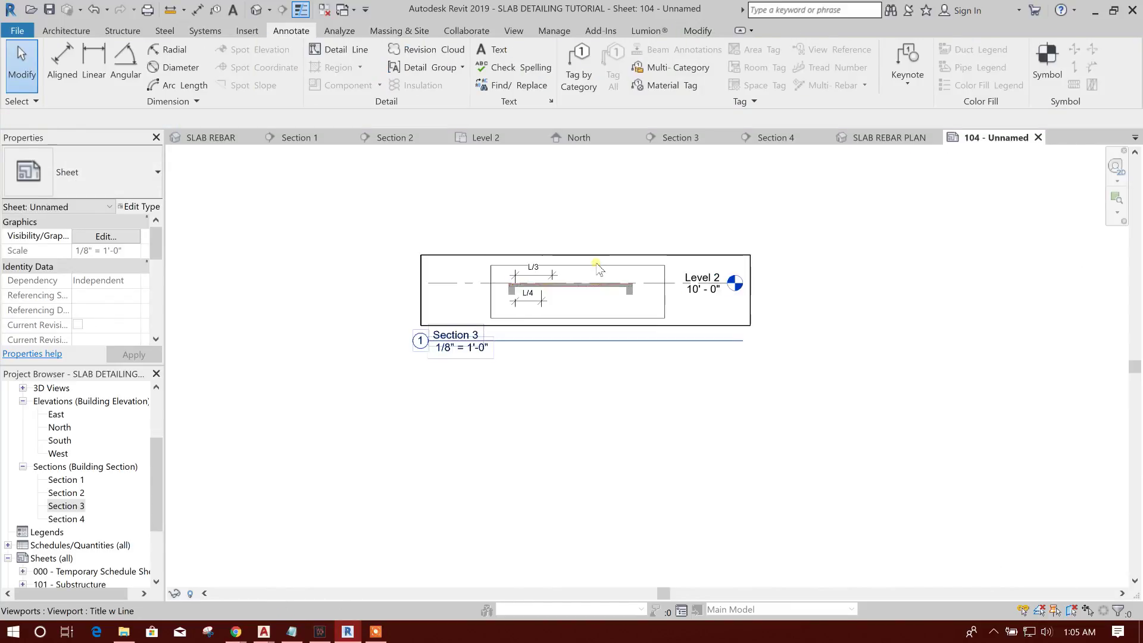
{"action": "scroll", "coordinate": [471, 321], "scroll_direction": "down", "scroll_amount": 5}
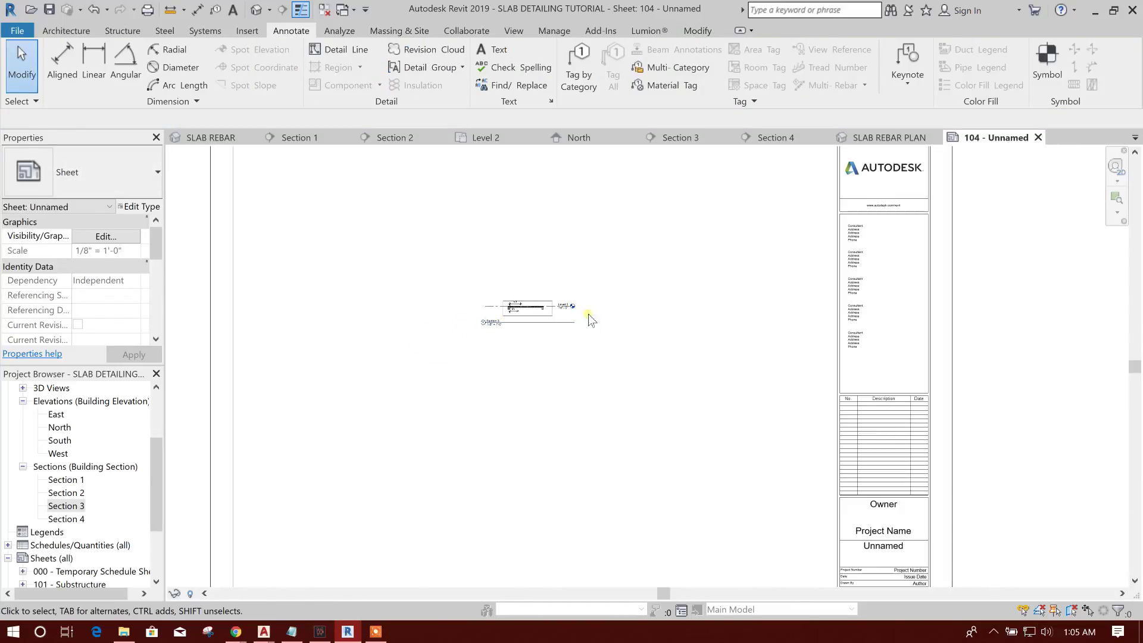
{"action": "left_click", "coordinate": [543, 321]}
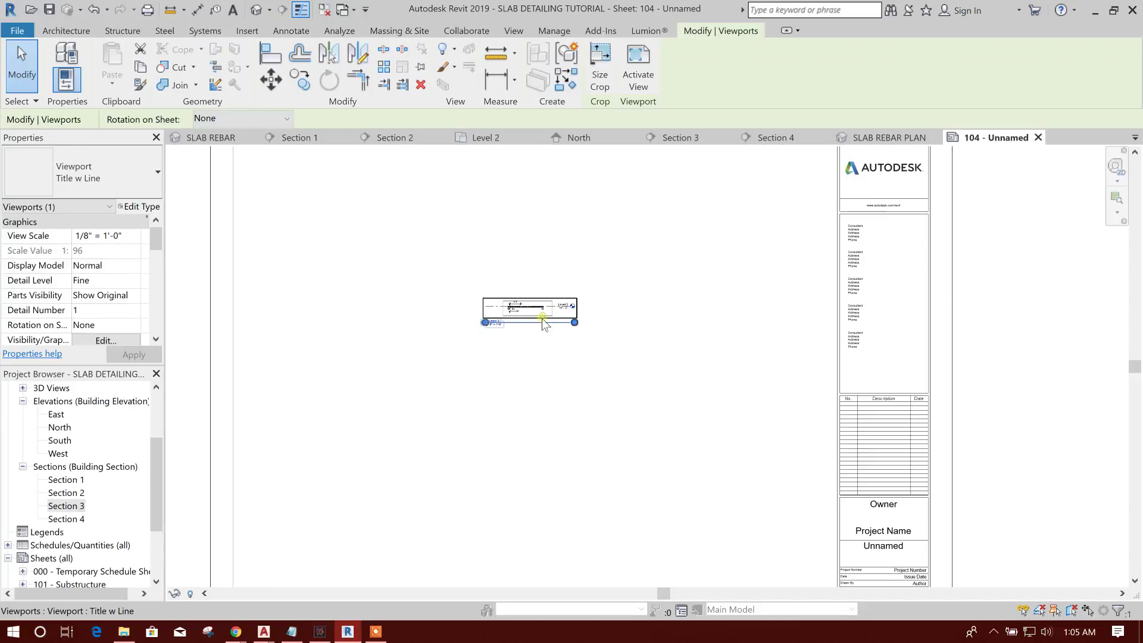
{"action": "left_click", "coordinate": [131, 236]}
{"action": "scroll", "coordinate": [136, 300], "scroll_direction": "up", "scroll_amount": 3}
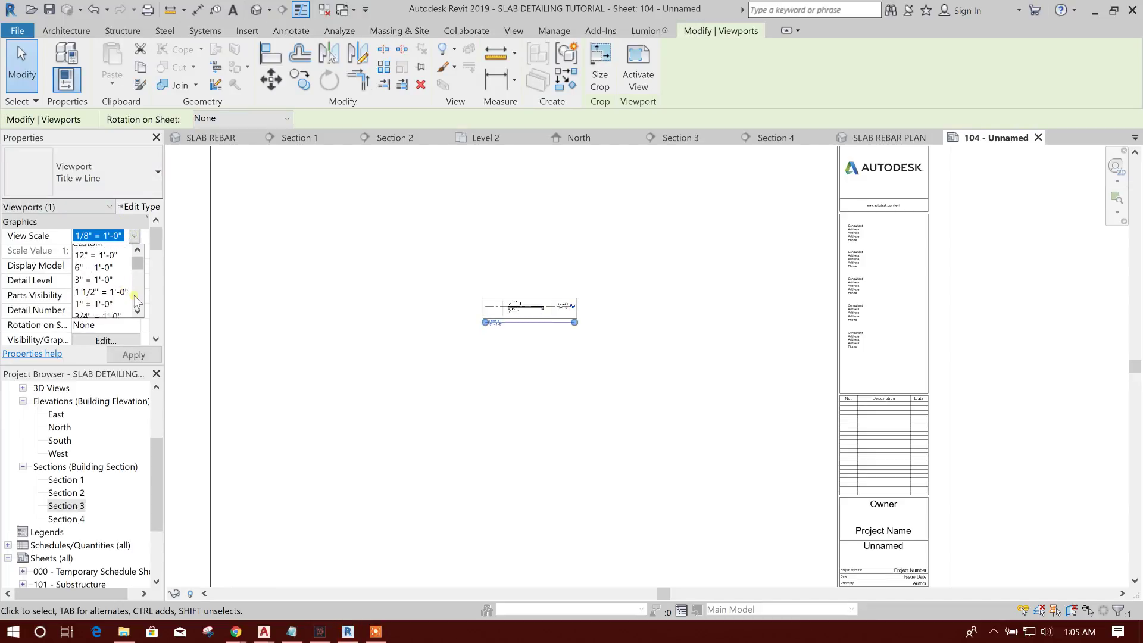
{"action": "left_click", "coordinate": [106, 275]}
{"action": "scroll", "coordinate": [508, 368], "scroll_direction": "down", "scroll_amount": 3}
{"action": "scroll", "coordinate": [507, 367], "scroll_direction": "down", "scroll_amount": 2}
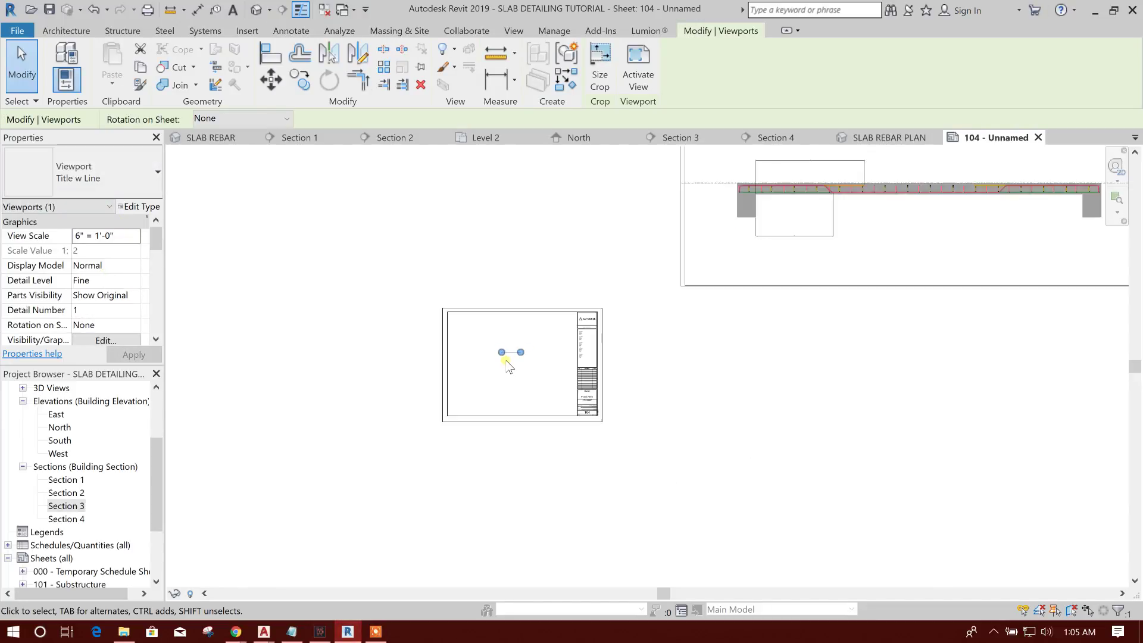
Reduce the Section 3 viewport's view scale to 3" = 1'-0" and further to 1 1/2" = 1'-0"
{"action": "left_click", "coordinate": [132, 237]}
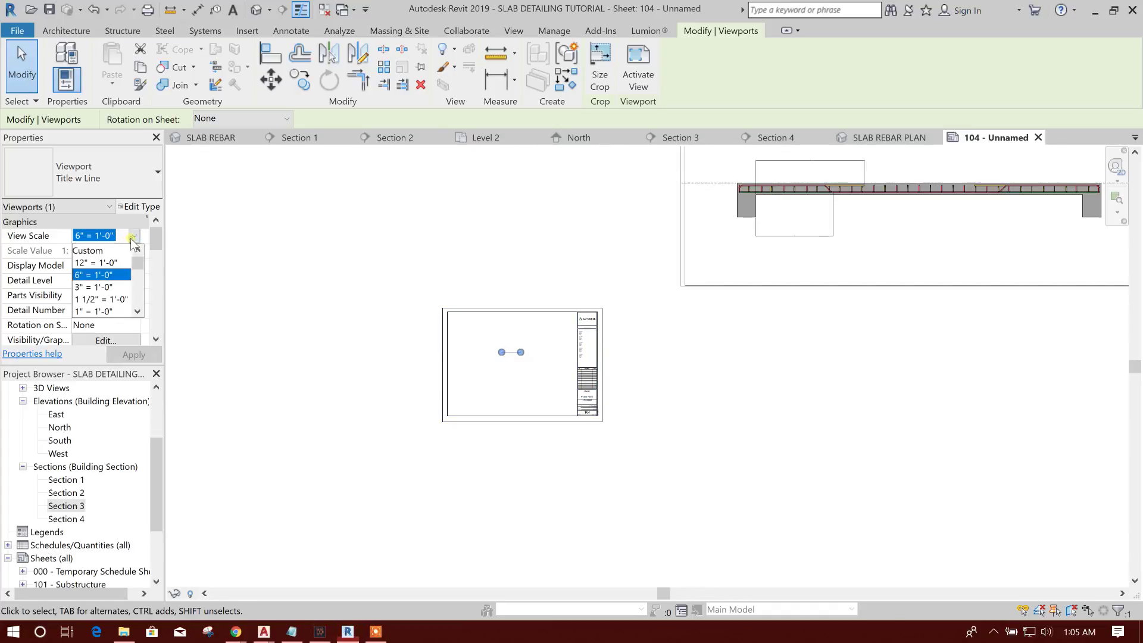
{"action": "left_click", "coordinate": [101, 287]}
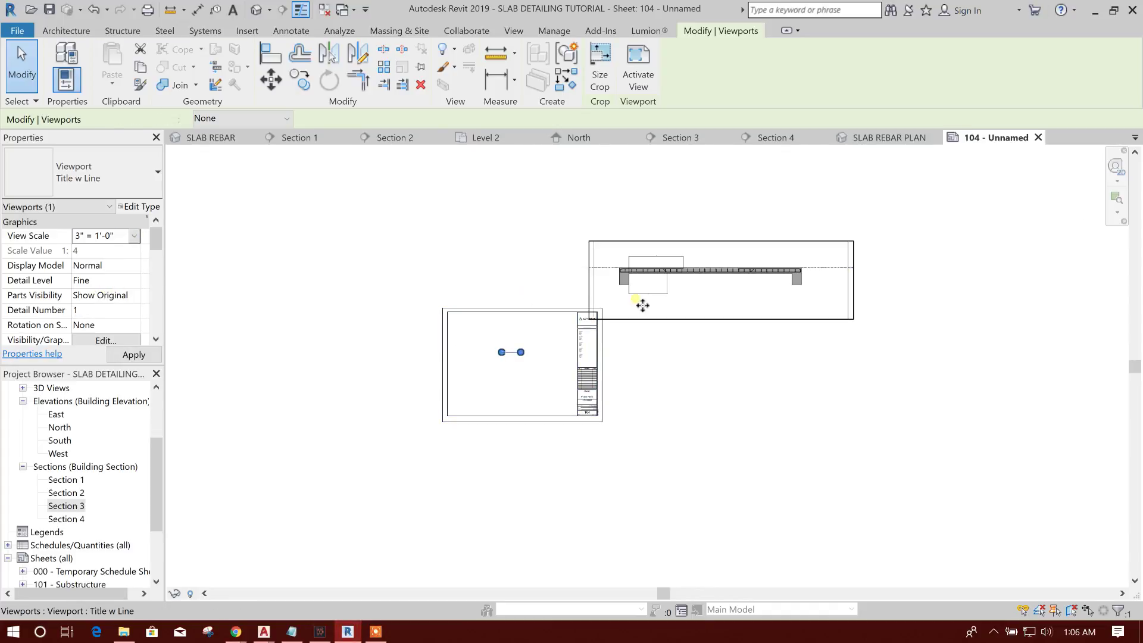
{"action": "left_click", "coordinate": [133, 236]}
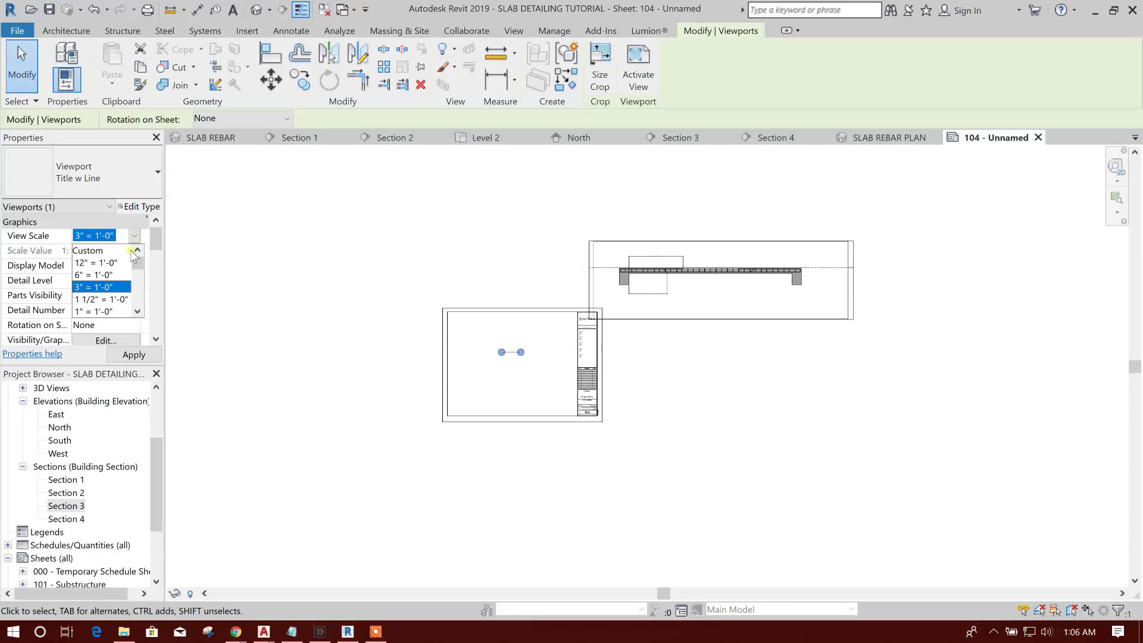
{"action": "left_click", "coordinate": [103, 299]}
Move the Section 3 viewport into the drawing area of sheet 104
{"action": "left_click", "coordinate": [704, 369]}
{"action": "left_click", "coordinate": [664, 310]}
{"action": "left_click_drag", "start_coordinate": [570, 353], "coordinate": [567, 355]}
{"action": "scroll", "coordinate": [460, 378], "scroll_direction": "up", "scroll_amount": 4}
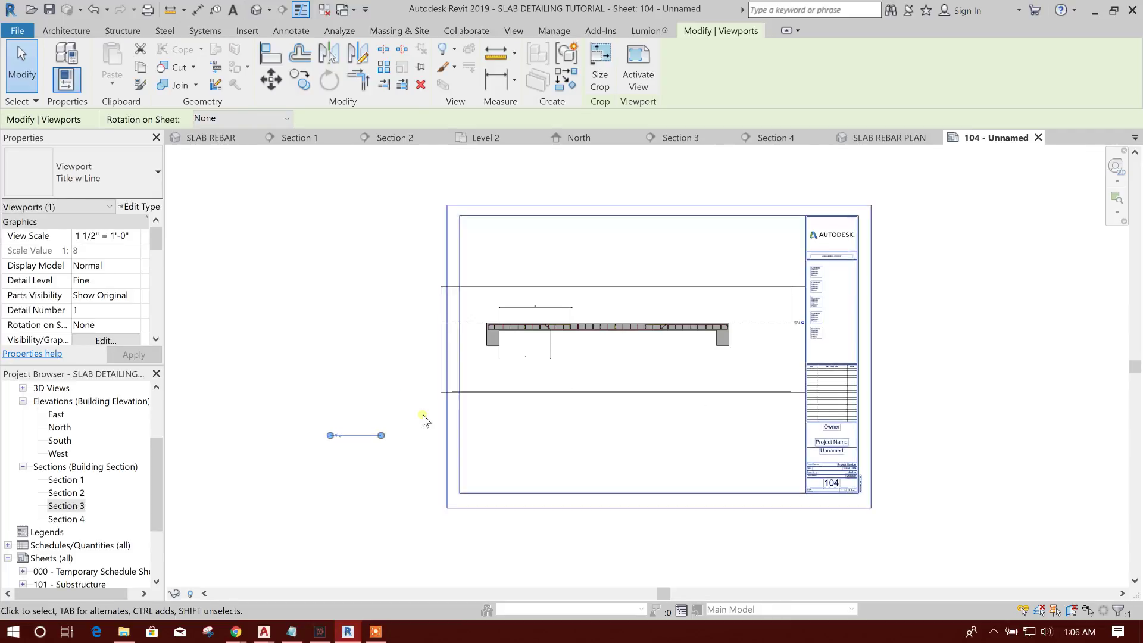
Move the Section 3 view title to just below the lower edge of its viewport
{"action": "left_click", "coordinate": [403, 430]}
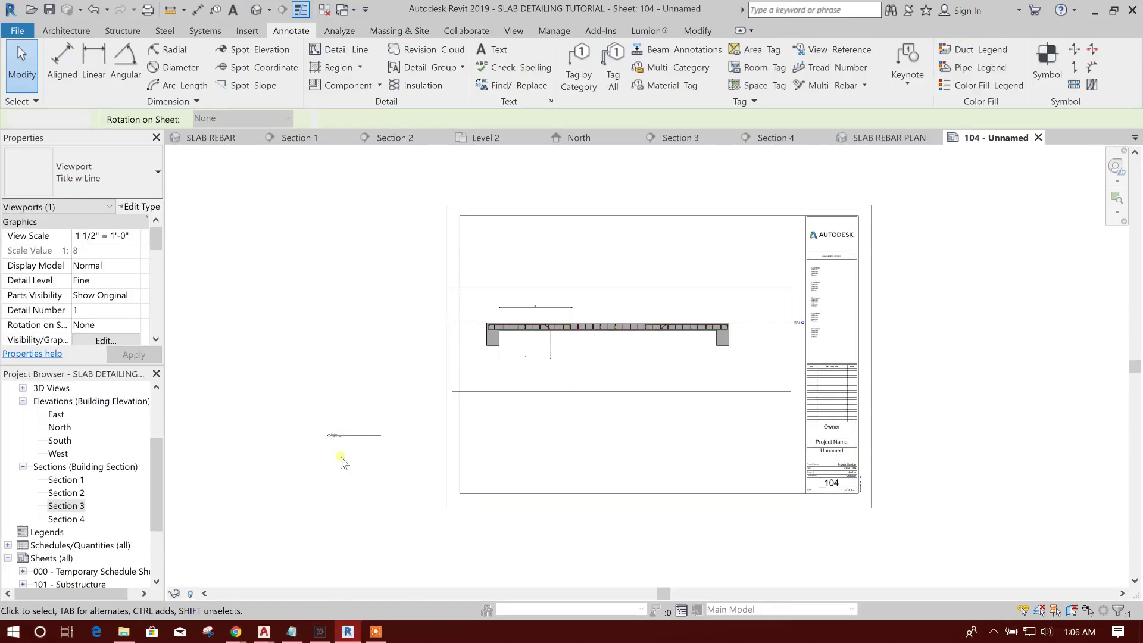
{"action": "scroll", "coordinate": [341, 456], "scroll_direction": "up", "scroll_amount": 2}
{"action": "left_click_drag", "start_coordinate": [324, 416], "coordinate": [635, 340]}
{"action": "scroll", "coordinate": [612, 356], "scroll_direction": "down", "scroll_amount": 4}
{"action": "left_click", "coordinate": [613, 352]}
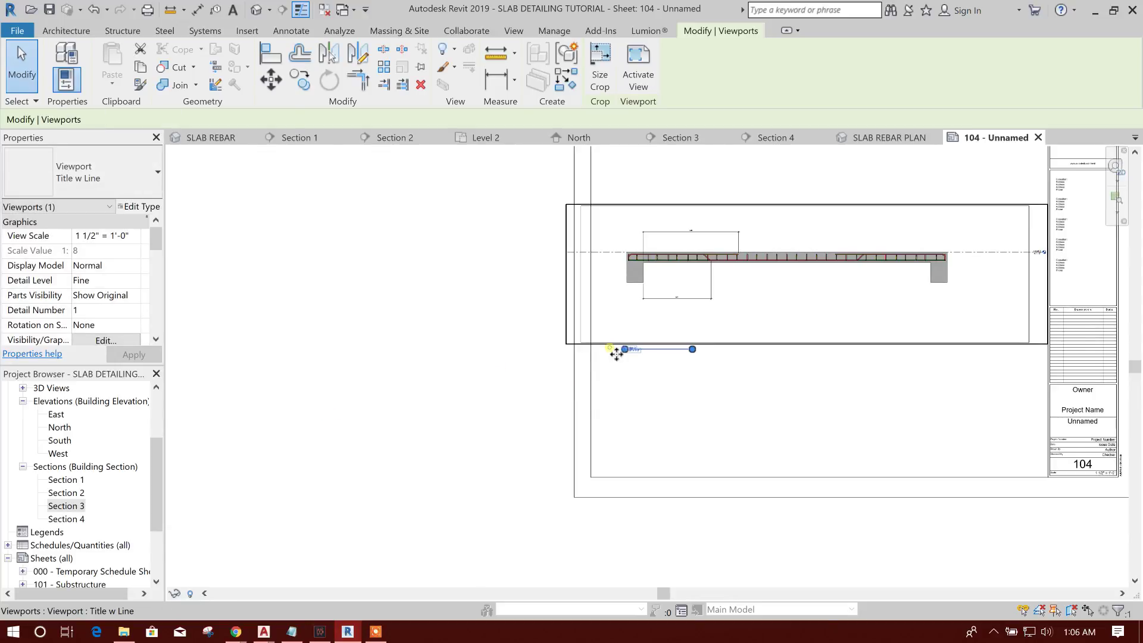
Set the view scale of the Section 3 viewport to 1" = 1'-0" and deselect it
{"action": "left_click", "coordinate": [135, 237]}
{"action": "left_click", "coordinate": [110, 310]}
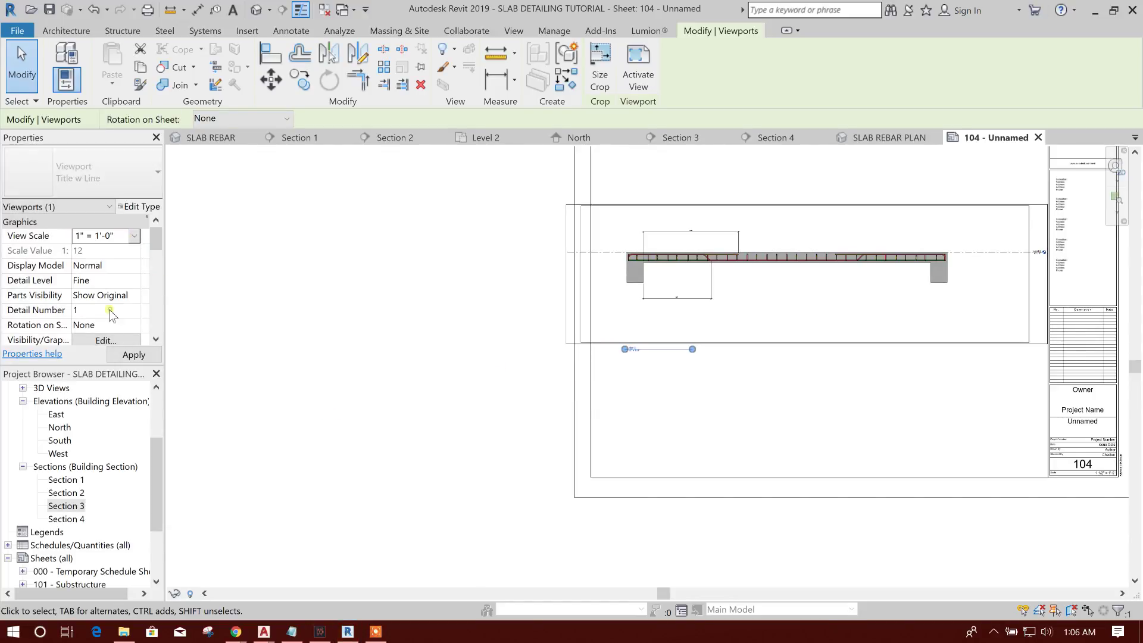
{"action": "middle_click_drag", "start_coordinate": [841, 391], "coordinate": [712, 409]}
{"action": "key", "text": "m"}
{"action": "key", "text": "v"}
{"action": "left_click", "coordinate": [686, 390]}
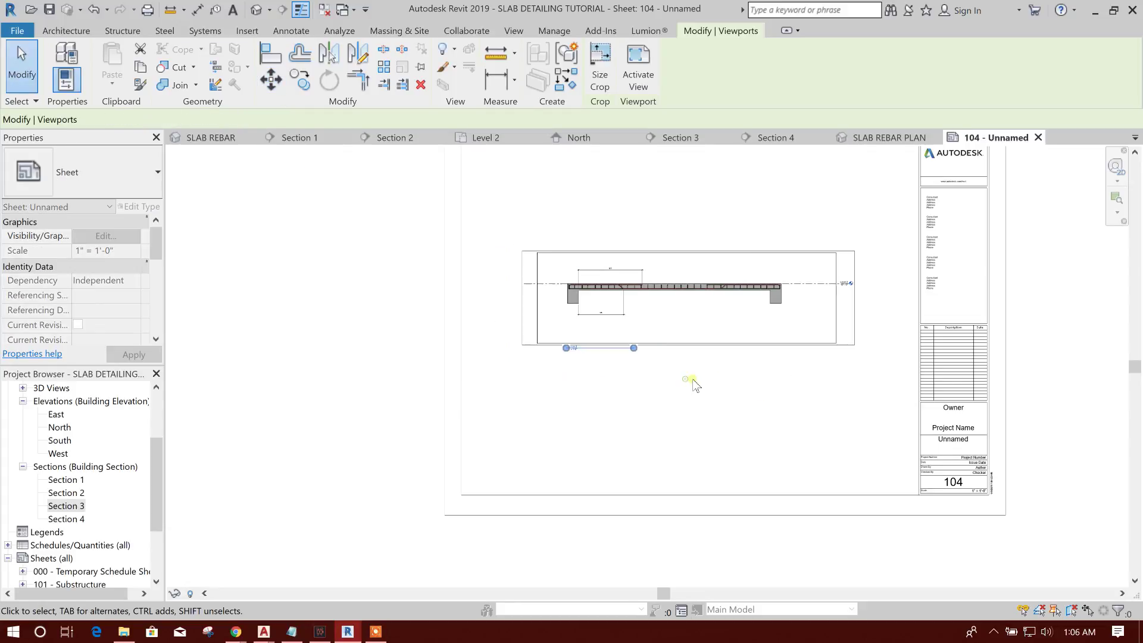
{"action": "key", "text": "Escape"}
Examine the position and legibility of the L/4 and L/3 dimensions in Section 3 on the sheet
{"action": "scroll", "coordinate": [613, 295], "scroll_direction": "up", "scroll_amount": 5}
{"action": "middle_click_drag", "start_coordinate": [605, 308], "coordinate": [591, 372]}
{"action": "scroll", "coordinate": [545, 366], "scroll_direction": "up", "scroll_amount": 1}
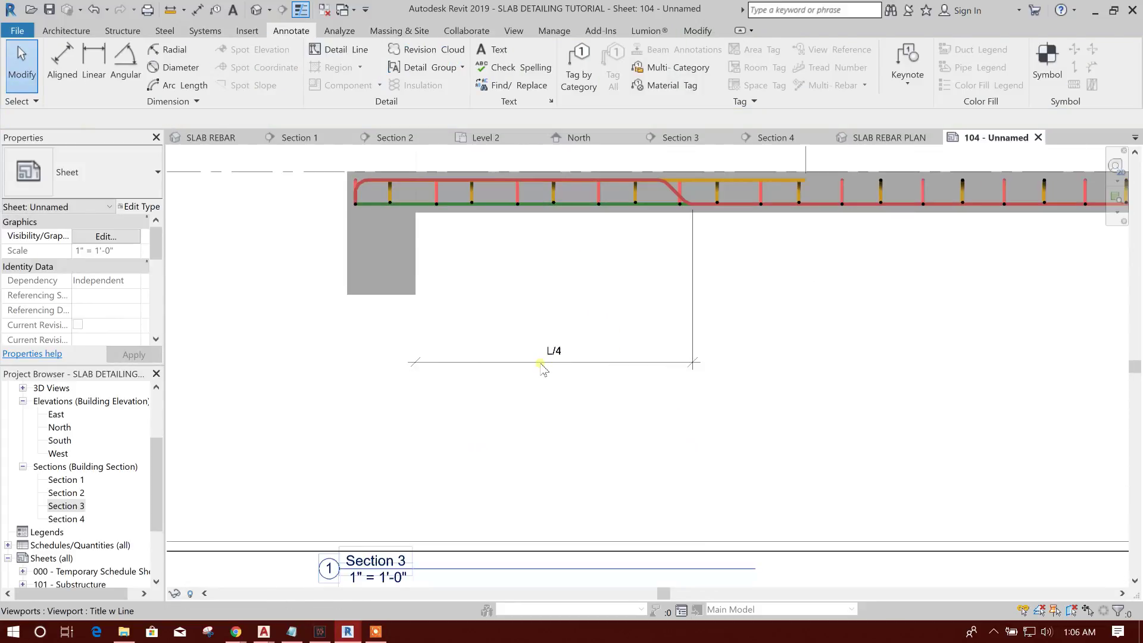
{"action": "scroll", "coordinate": [545, 366], "scroll_direction": "down", "scroll_amount": 1}
{"action": "middle_click_drag", "start_coordinate": [609, 329], "coordinate": [604, 424]}
{"action": "scroll", "coordinate": [591, 280], "scroll_direction": "up", "scroll_amount": 2}
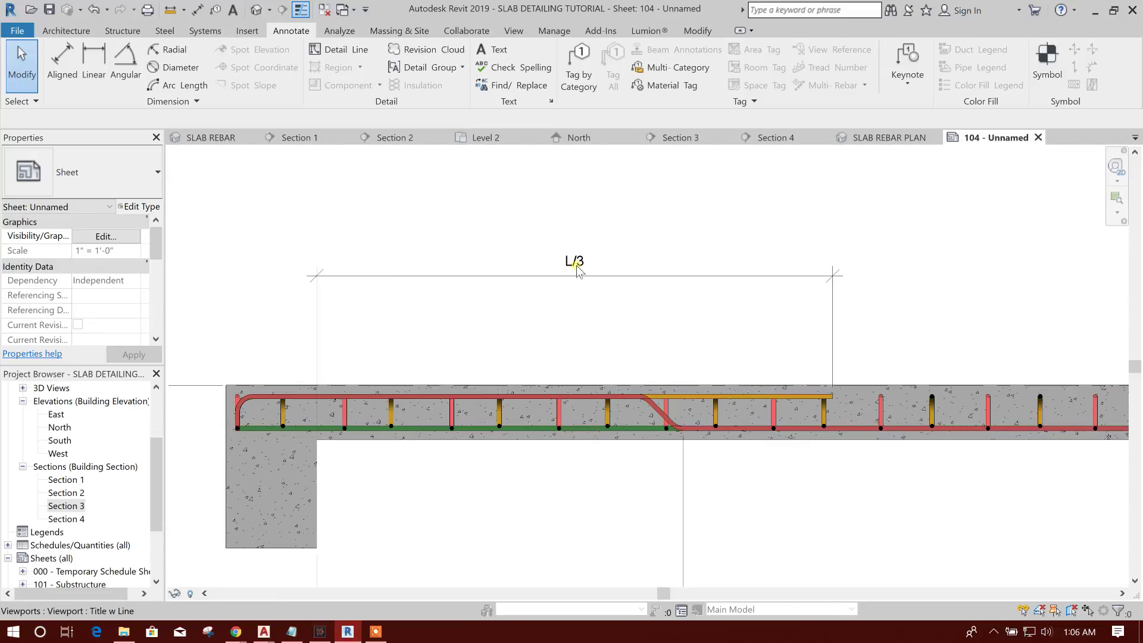
{"action": "scroll", "coordinate": [570, 274], "scroll_direction": "down", "scroll_amount": 3}
{"action": "scroll", "coordinate": [570, 290], "scroll_direction": "up", "scroll_amount": 1}
{"action": "scroll", "coordinate": [569, 276], "scroll_direction": "down", "scroll_amount": 2}
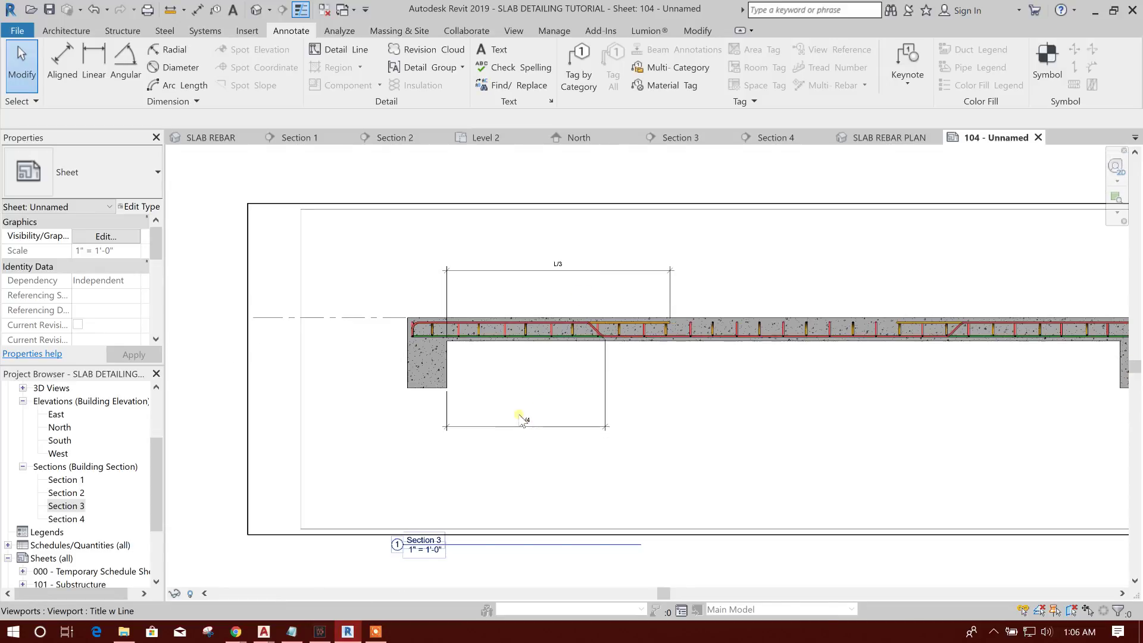
In the Section 3 view, move the L/3 dimension closer to the top of the slab
{"action": "left_click", "coordinate": [706, 141]}
{"action": "scroll", "coordinate": [502, 343], "scroll_direction": "up", "scroll_amount": 3}
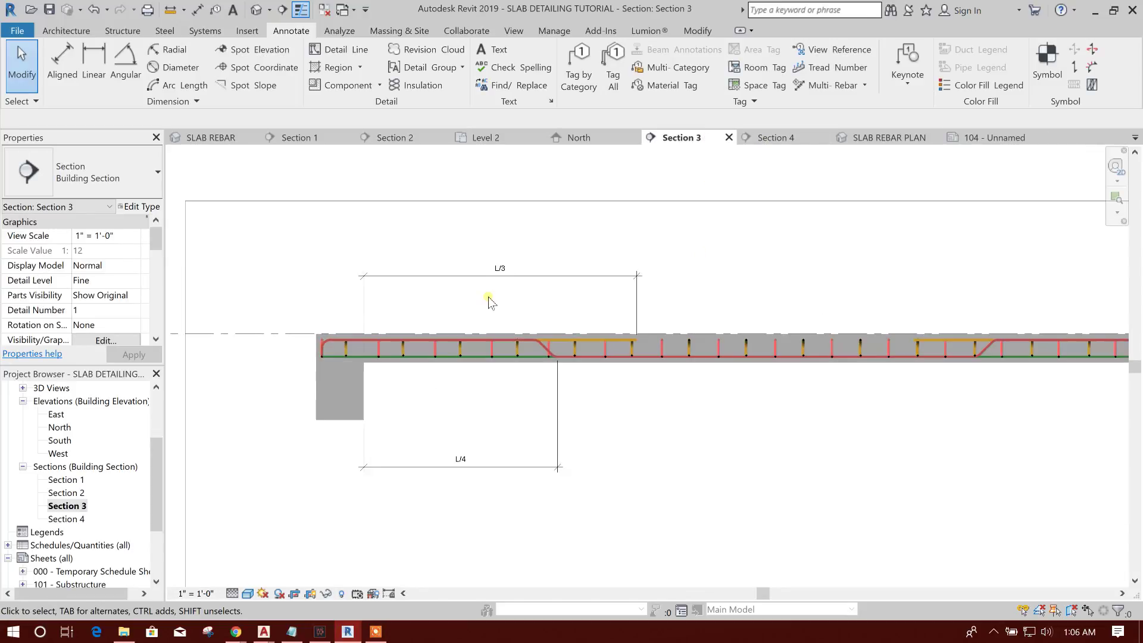
{"action": "left_click", "coordinate": [539, 326]}
{"action": "scroll", "coordinate": [633, 315], "scroll_direction": "up", "scroll_amount": 2}
{"action": "middle_click_drag", "start_coordinate": [472, 305], "coordinate": [525, 302]}
{"action": "left_click_drag", "start_coordinate": [694, 258], "coordinate": [694, 305]}
Move the L/4 dimension up closer to the slab's underside and shorten its witness line at the left support
{"action": "left_click", "coordinate": [463, 434]}
{"action": "middle_click_drag", "start_coordinate": [463, 434], "coordinate": [470, 368]}
{"action": "left_click", "coordinate": [462, 481]}
{"action": "left_click_drag", "start_coordinate": [521, 488], "coordinate": [526, 454]}
{"action": "left_click_drag", "start_coordinate": [286, 415], "coordinate": [285, 330]}
{"action": "left_click", "coordinate": [377, 375]}
{"action": "left_click", "coordinate": [499, 446]}
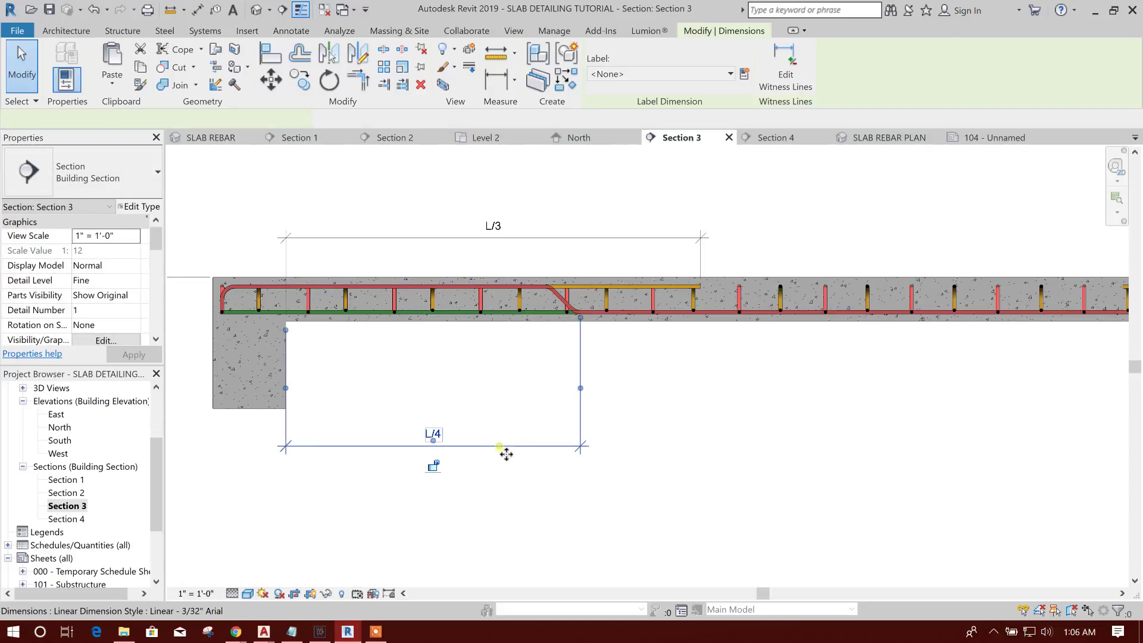
{"action": "left_click_drag", "start_coordinate": [478, 447], "coordinate": [481, 404]}
{"action": "left_click", "coordinate": [622, 422]}
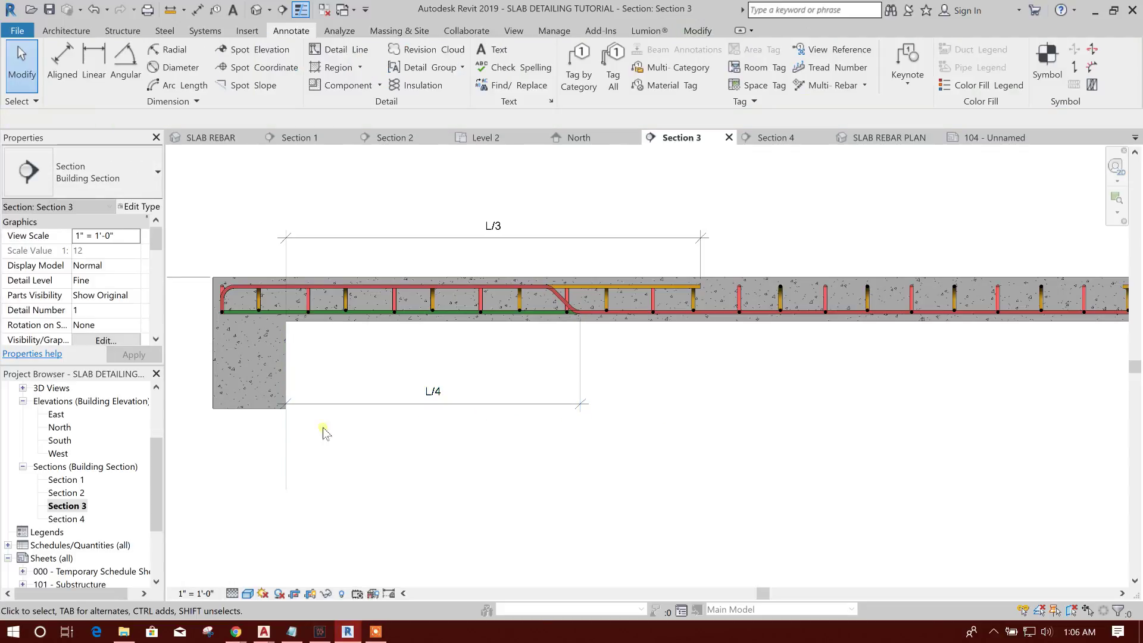
Shorten the overlong witness line at the left support's inner face so it ends at the slab's underside
{"action": "left_click", "coordinate": [293, 445]}
{"action": "left_click_drag", "start_coordinate": [286, 489], "coordinate": [293, 329]}
{"action": "left_click", "coordinate": [648, 415]}
{"action": "scroll", "coordinate": [634, 398], "scroll_direction": "down", "scroll_amount": 2}
{"action": "mouse_move", "coordinate": [693, 397]}
{"action": "middle_mouse_down"}
{"action": "mouse_move", "coordinate": [509, 391]}
{"action": "mouse_move", "coordinate": [609, 374]}
{"action": "middle_mouse_up"}
{"action": "scroll", "coordinate": [509, 388], "scroll_direction": "down", "scroll_amount": 1}
{"action": "scroll", "coordinate": [473, 324], "scroll_direction": "down", "scroll_amount": 1}
{"action": "scroll", "coordinate": [711, 382], "scroll_direction": "up", "scroll_amount": 1}
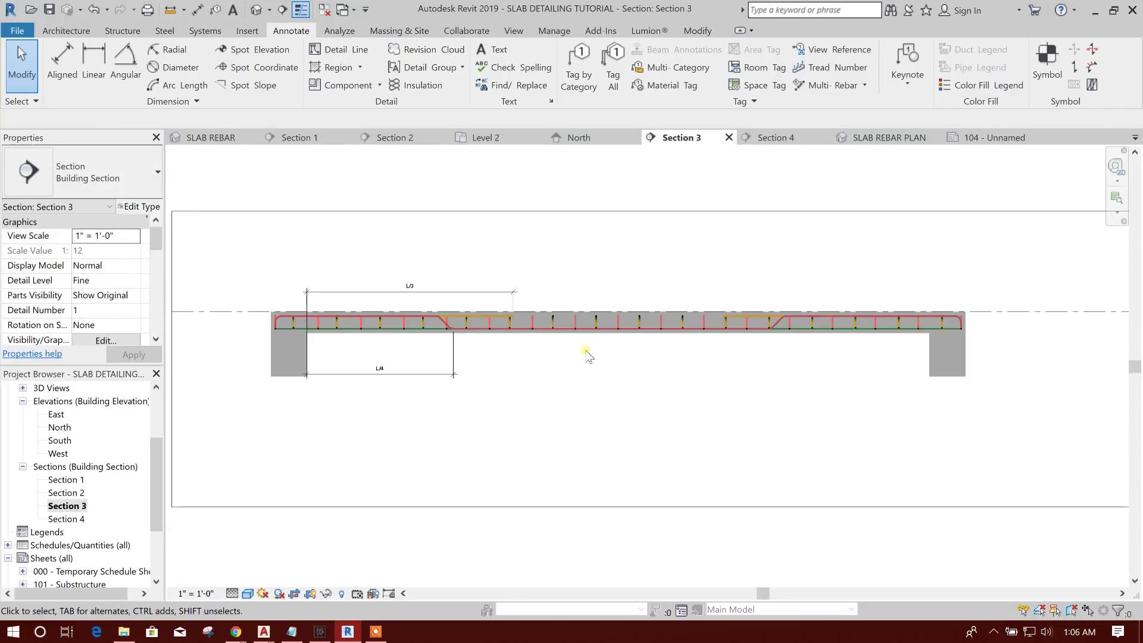
Examine the bar spacing labels and L/3 and L/4 dimensions in Section 2, and compare with Section 3 on sheet 104
{"action": "left_click", "coordinate": [394, 138]}
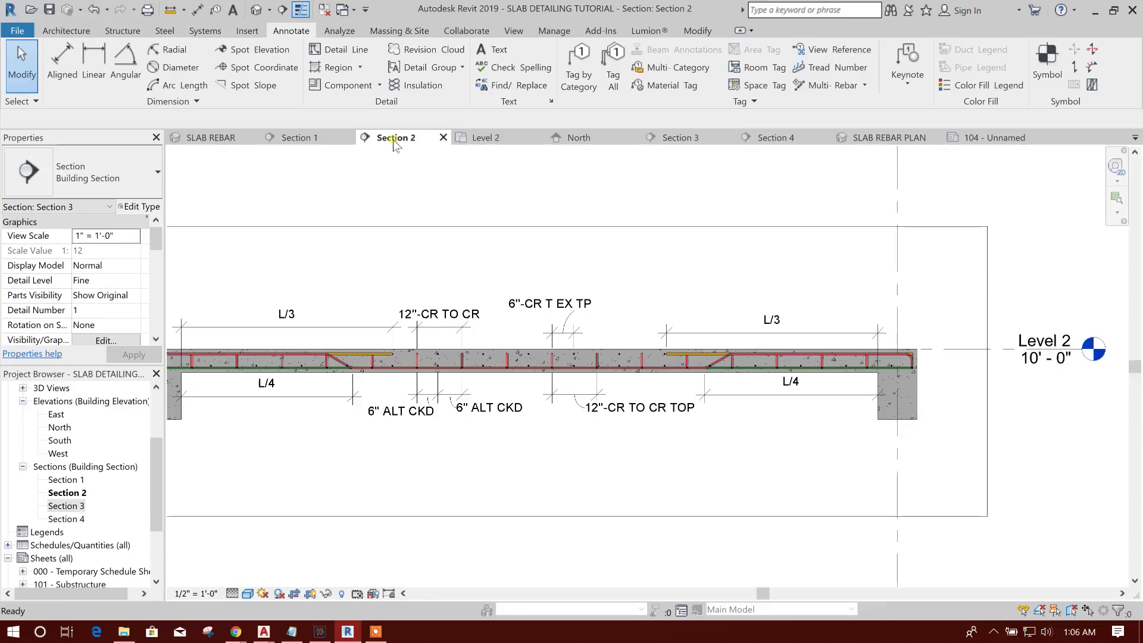
{"action": "middle_click_drag", "start_coordinate": [593, 441], "coordinate": [646, 418]}
{"action": "scroll", "coordinate": [553, 388], "scroll_direction": "up", "scroll_amount": 1}
{"action": "scroll", "coordinate": [557, 391], "scroll_direction": "up", "scroll_amount": 1}
{"action": "middle_click_drag", "start_coordinate": [577, 391], "coordinate": [660, 400]}
{"action": "scroll", "coordinate": [620, 333], "scroll_direction": "down", "scroll_amount": 1}
{"action": "scroll", "coordinate": [657, 324], "scroll_direction": "up", "scroll_amount": 1}
{"action": "scroll", "coordinate": [619, 321], "scroll_direction": "down", "scroll_amount": 1}
{"action": "scroll", "coordinate": [595, 381], "scroll_direction": "up", "scroll_amount": 2}
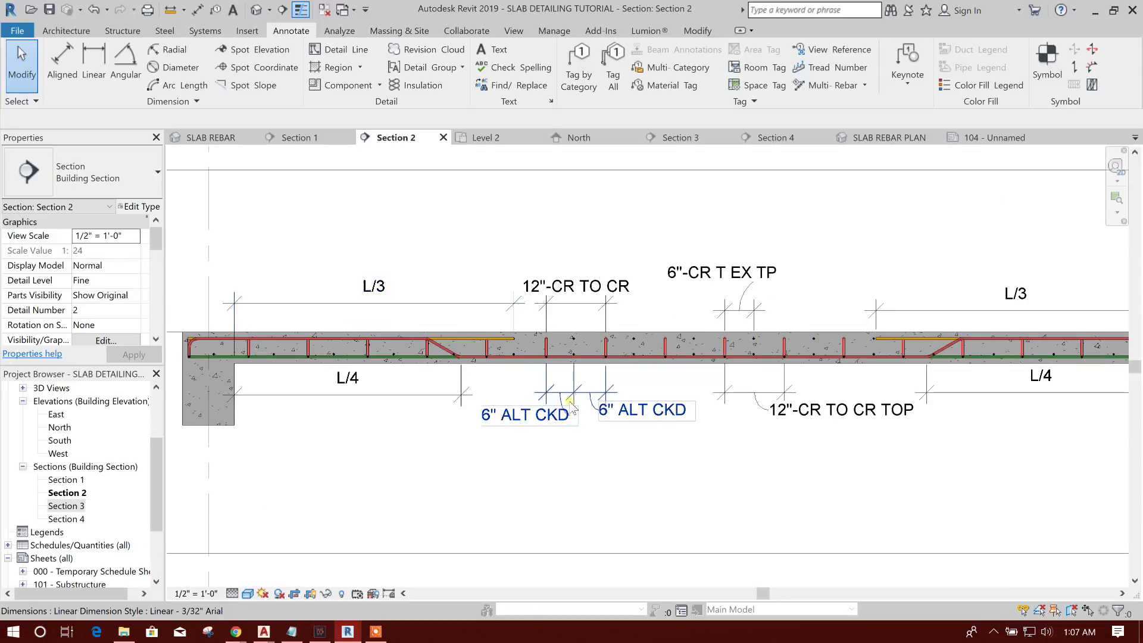
{"action": "scroll", "coordinate": [572, 392], "scroll_direction": "down", "scroll_amount": 3}
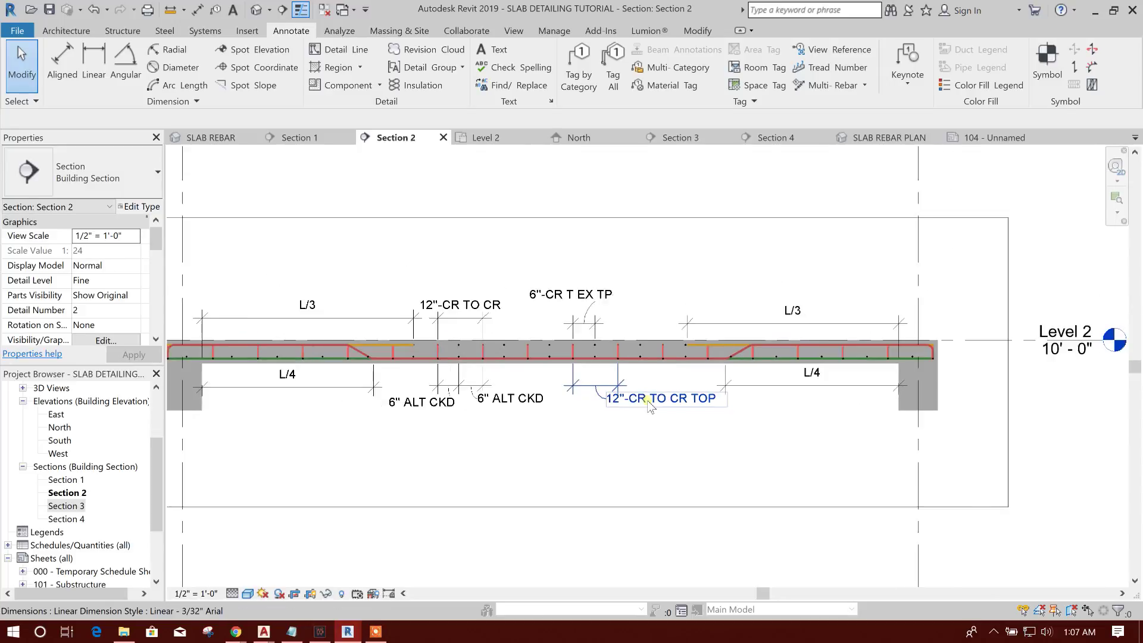
{"action": "left_click", "coordinate": [979, 136]}
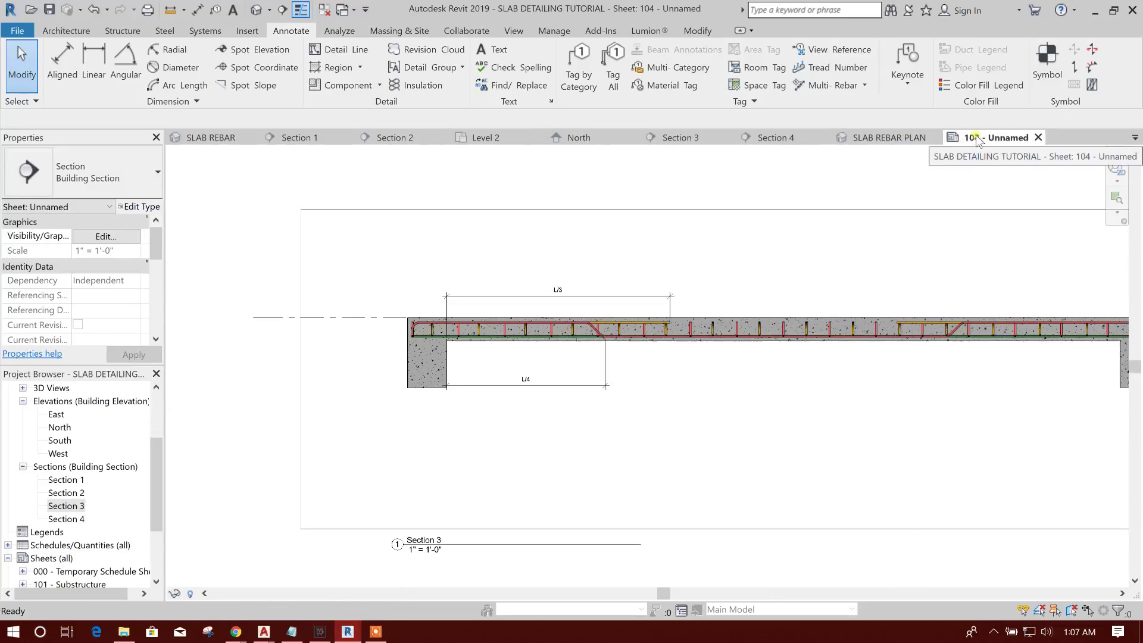
{"action": "scroll", "coordinate": [680, 380], "scroll_direction": "down", "scroll_amount": 4}
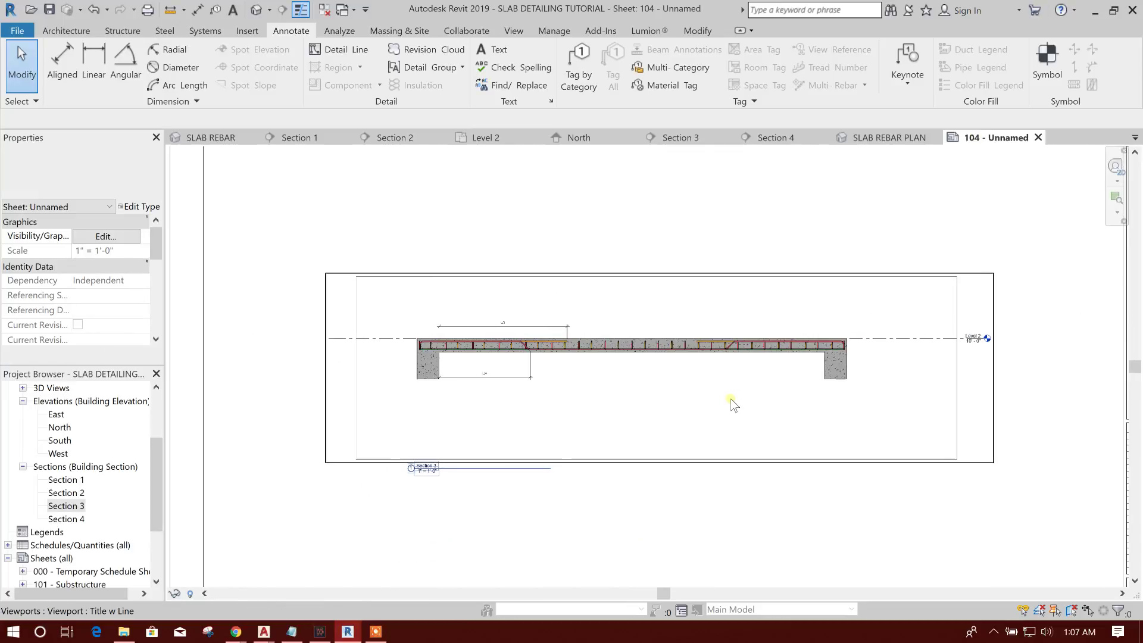
Inspect the slab's bottom straight and cranked bars in the SLAB REBAR 3D view
{"action": "left_click", "coordinate": [235, 138]}
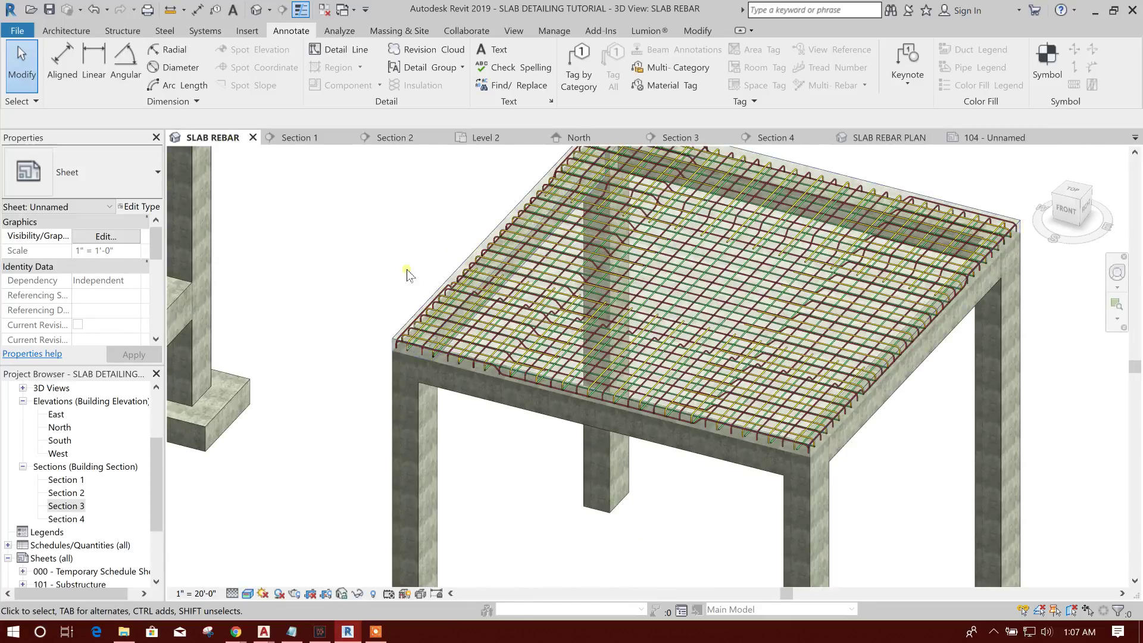
{"action": "middle_click_drag", "start_coordinate": [408, 266], "coordinate": [647, 282]}
{"action": "scroll", "coordinate": [684, 287], "scroll_direction": "up", "scroll_amount": 3}
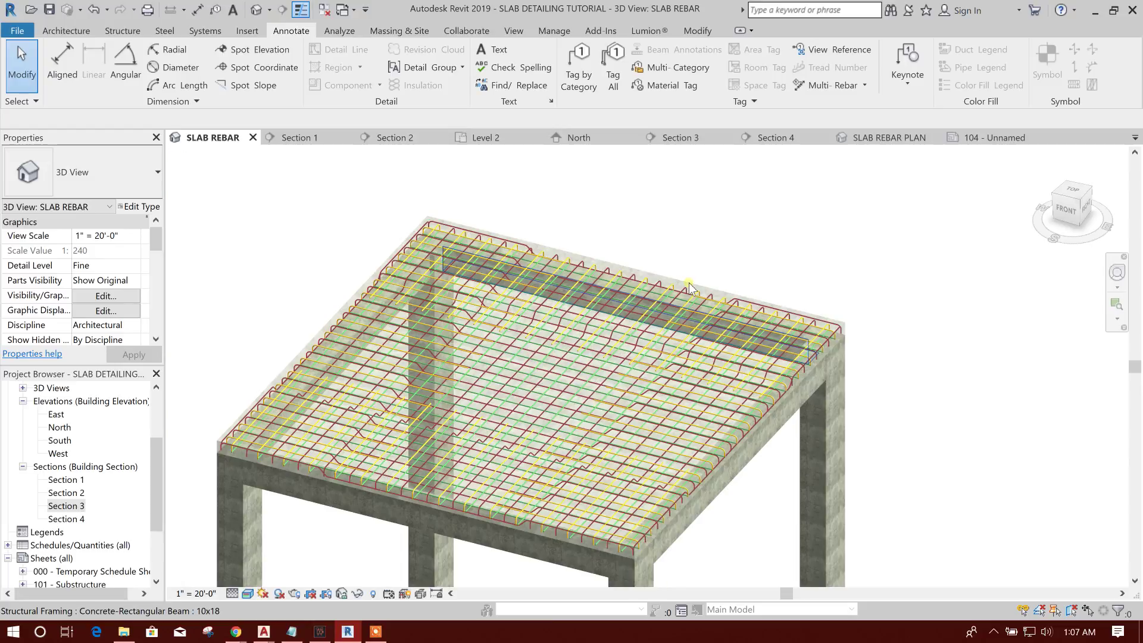
{"action": "scroll", "coordinate": [685, 286], "scroll_direction": "down", "scroll_amount": 2}
{"action": "scroll", "coordinate": [650, 238], "scroll_direction": "up", "scroll_amount": 4}
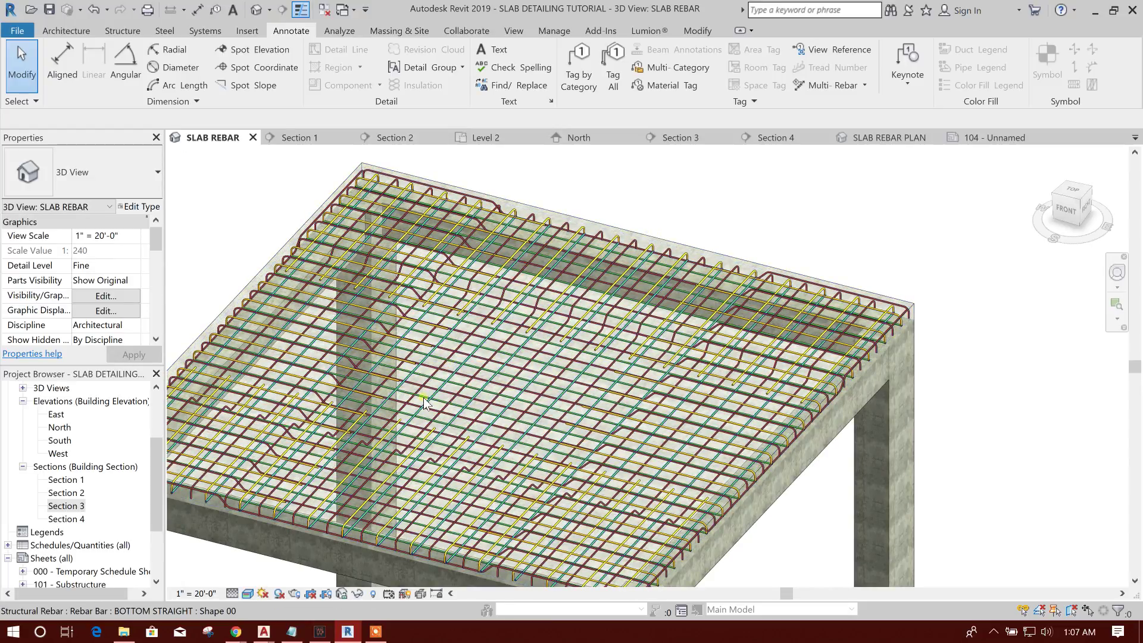
{"action": "middle_click_drag", "start_coordinate": [560, 258], "coordinate": [623, 259]}
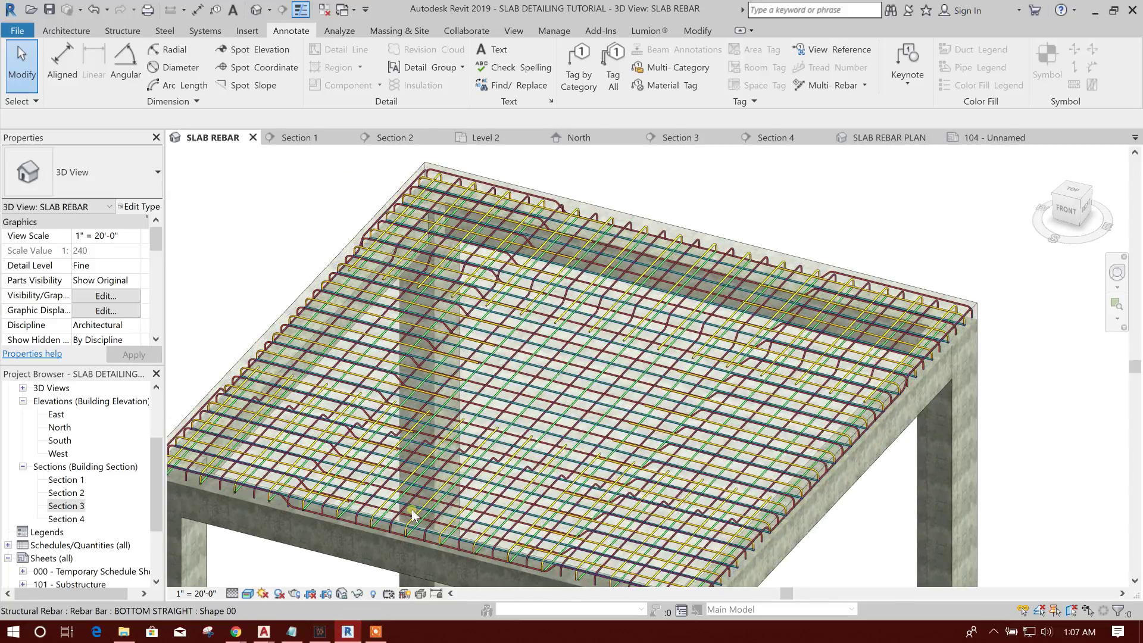
{"action": "scroll", "coordinate": [560, 297], "scroll_direction": "down", "scroll_amount": 2}
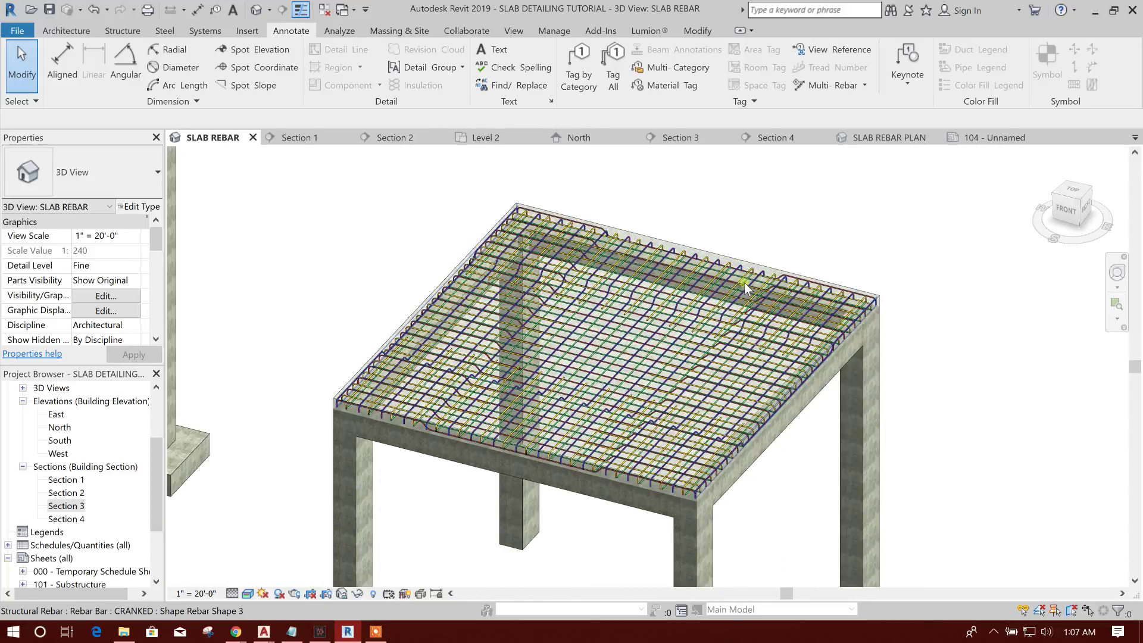
{"action": "middle_click_drag", "start_coordinate": [751, 248], "coordinate": [736, 240]}
Return to sheet 104 and pick the Section 2 view for placement on it
{"action": "left_click", "coordinate": [680, 138]}
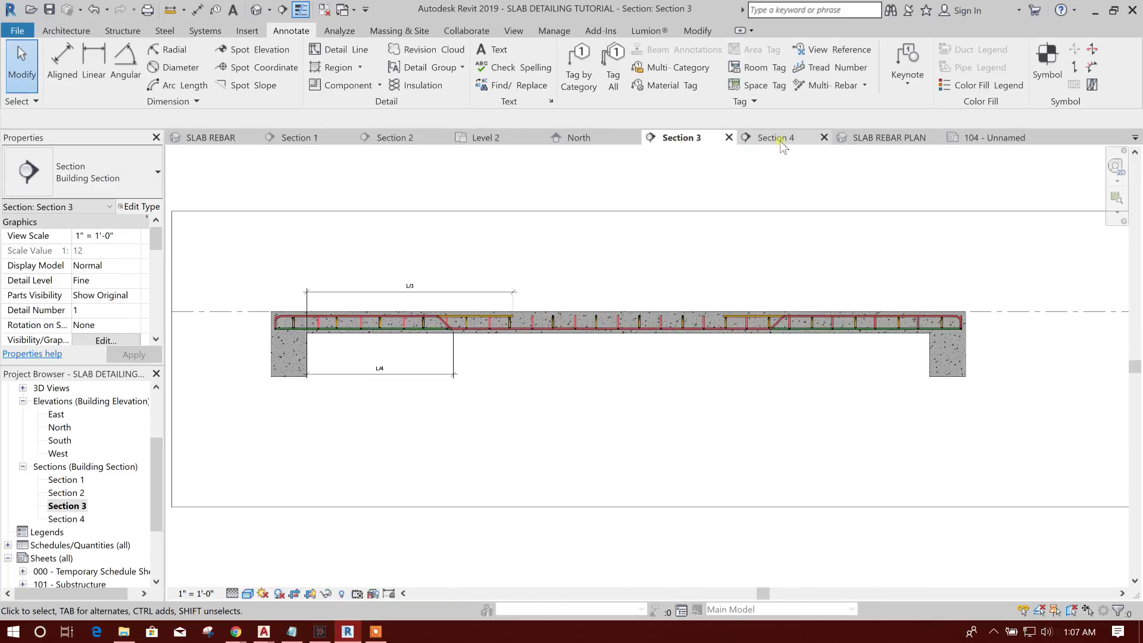
{"action": "left_click", "coordinate": [486, 138]}
{"action": "left_click", "coordinate": [396, 137]}
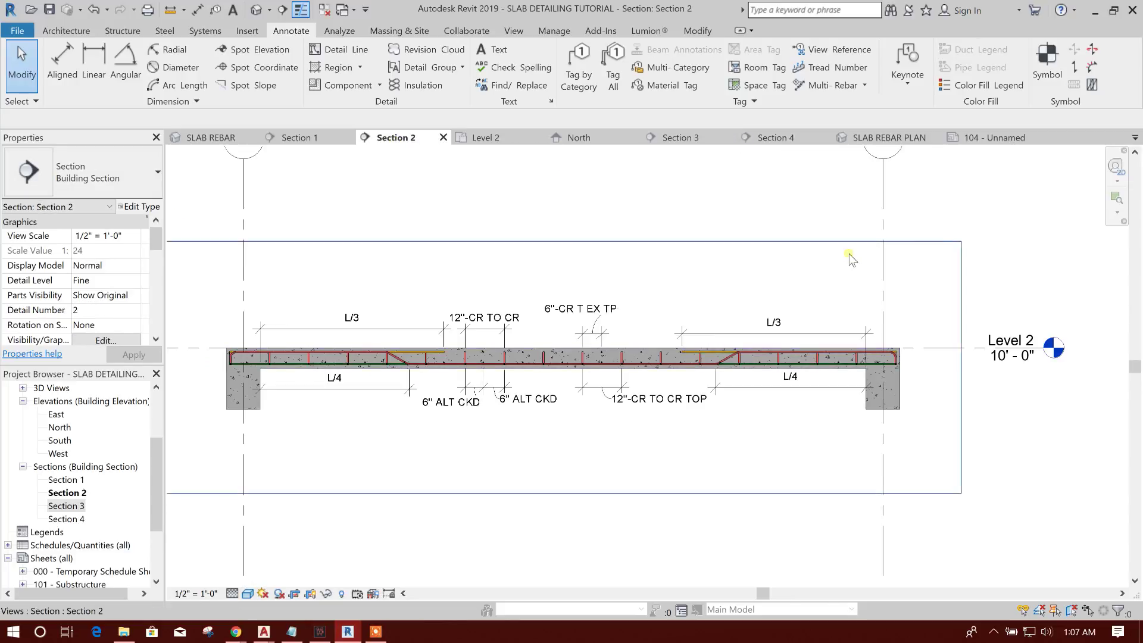
{"action": "left_click", "coordinate": [991, 138]}
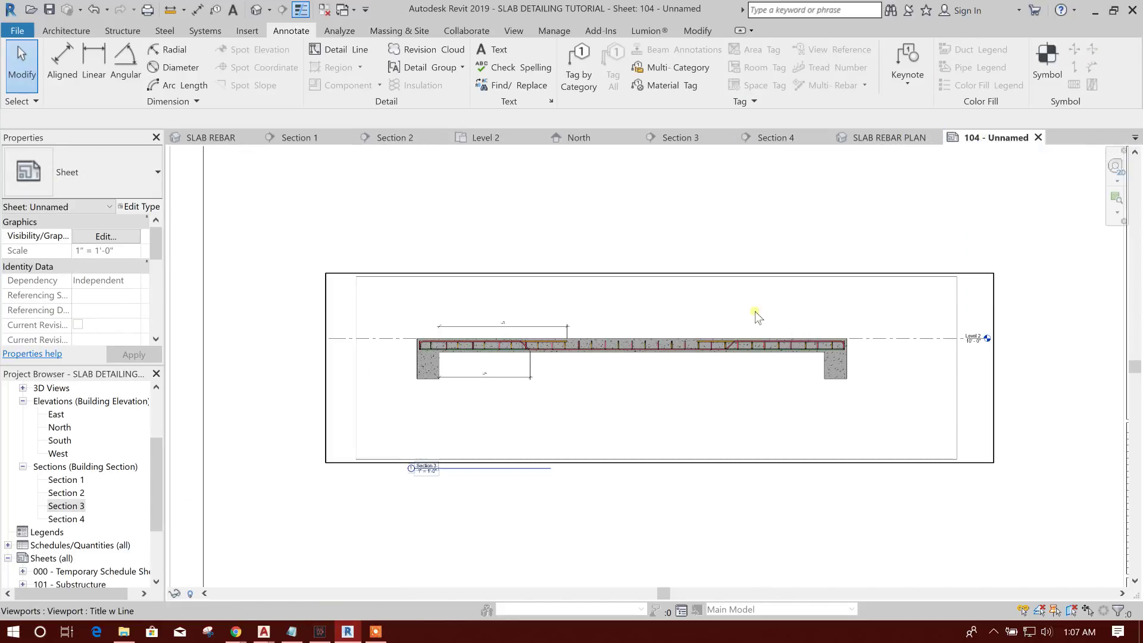
{"action": "scroll", "coordinate": [555, 308], "scroll_direction": "down", "scroll_amount": 3}
{"action": "left_click", "coordinate": [81, 493]}
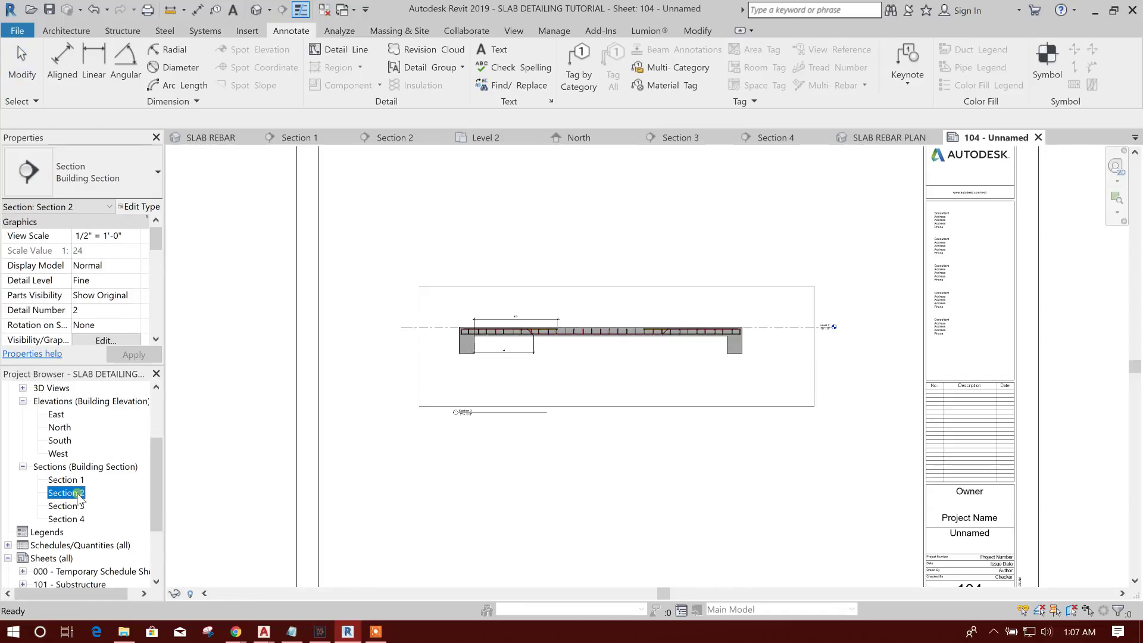